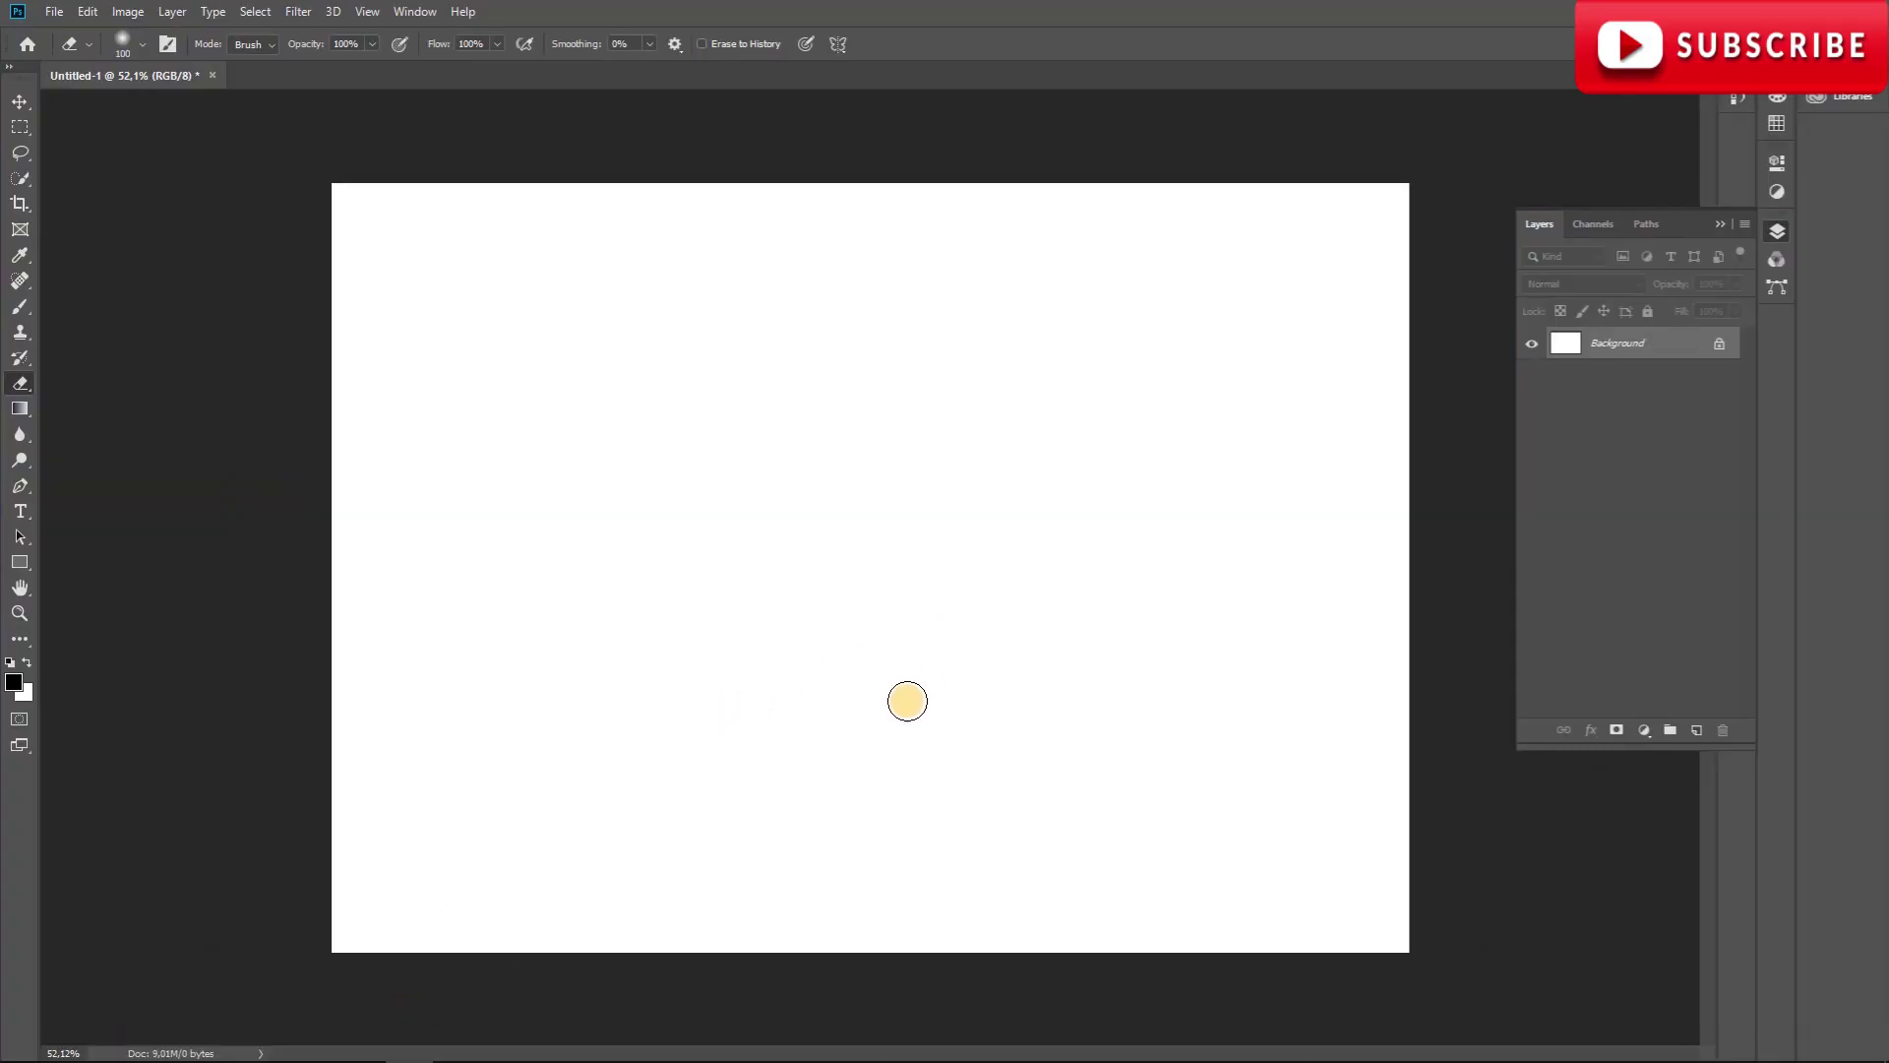
Place the raw photos IMG_9547, IMG_9548 and IMG_9549 from the How to make LE better folder into the blank document with default Camera Raw settings.
mouse_move(482, 1055)
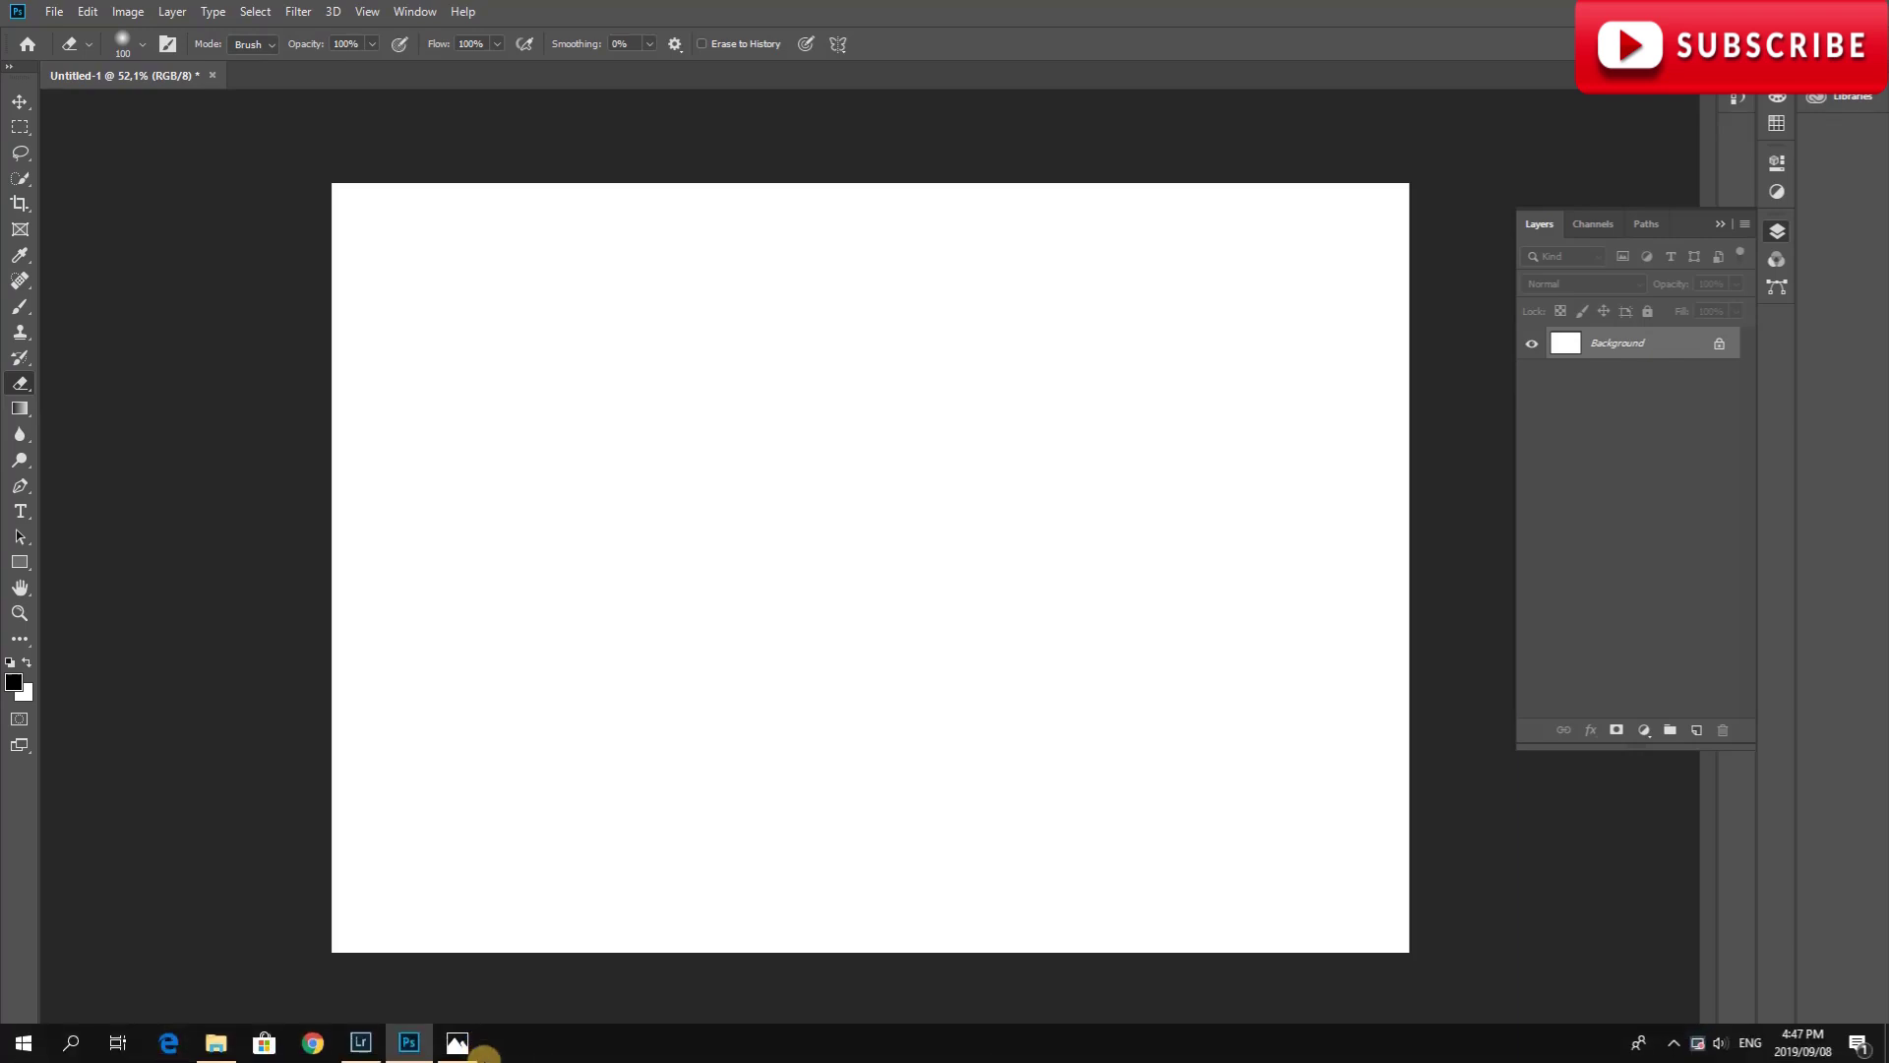
left_click(211, 1051)
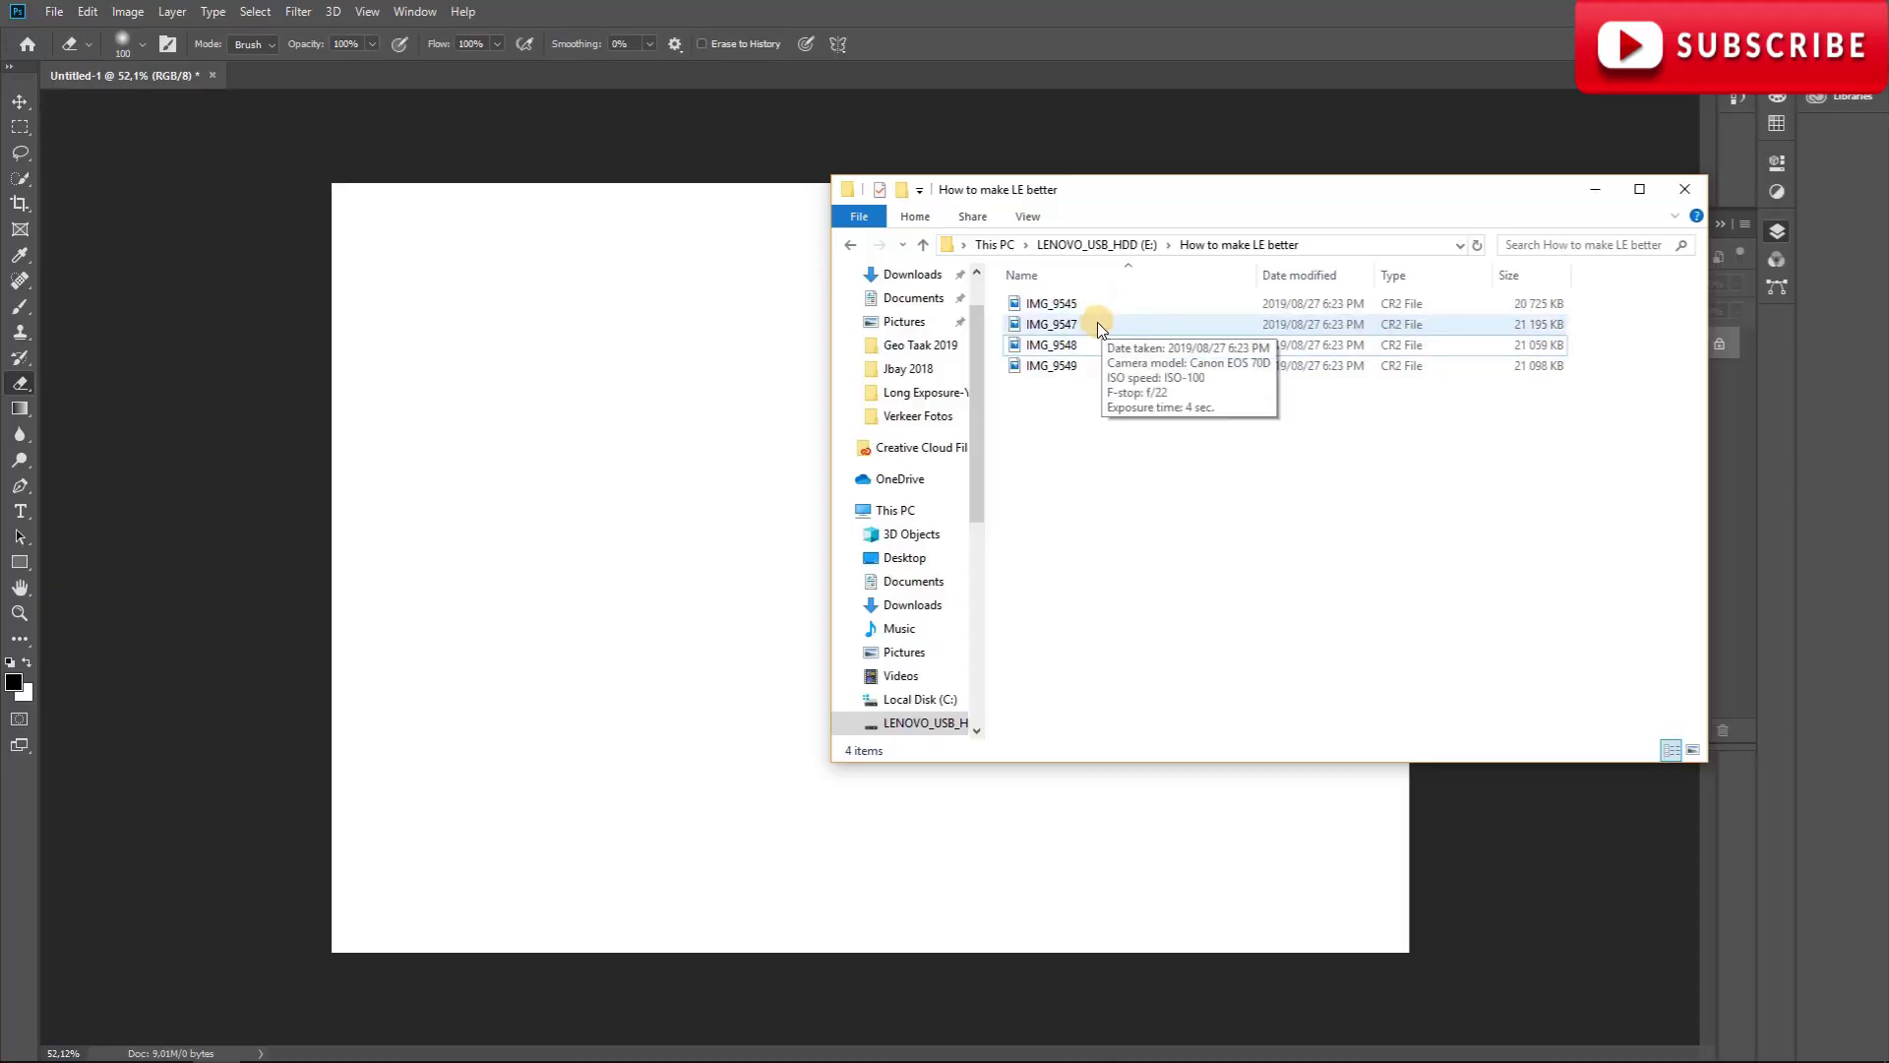
left_click(1097, 324)
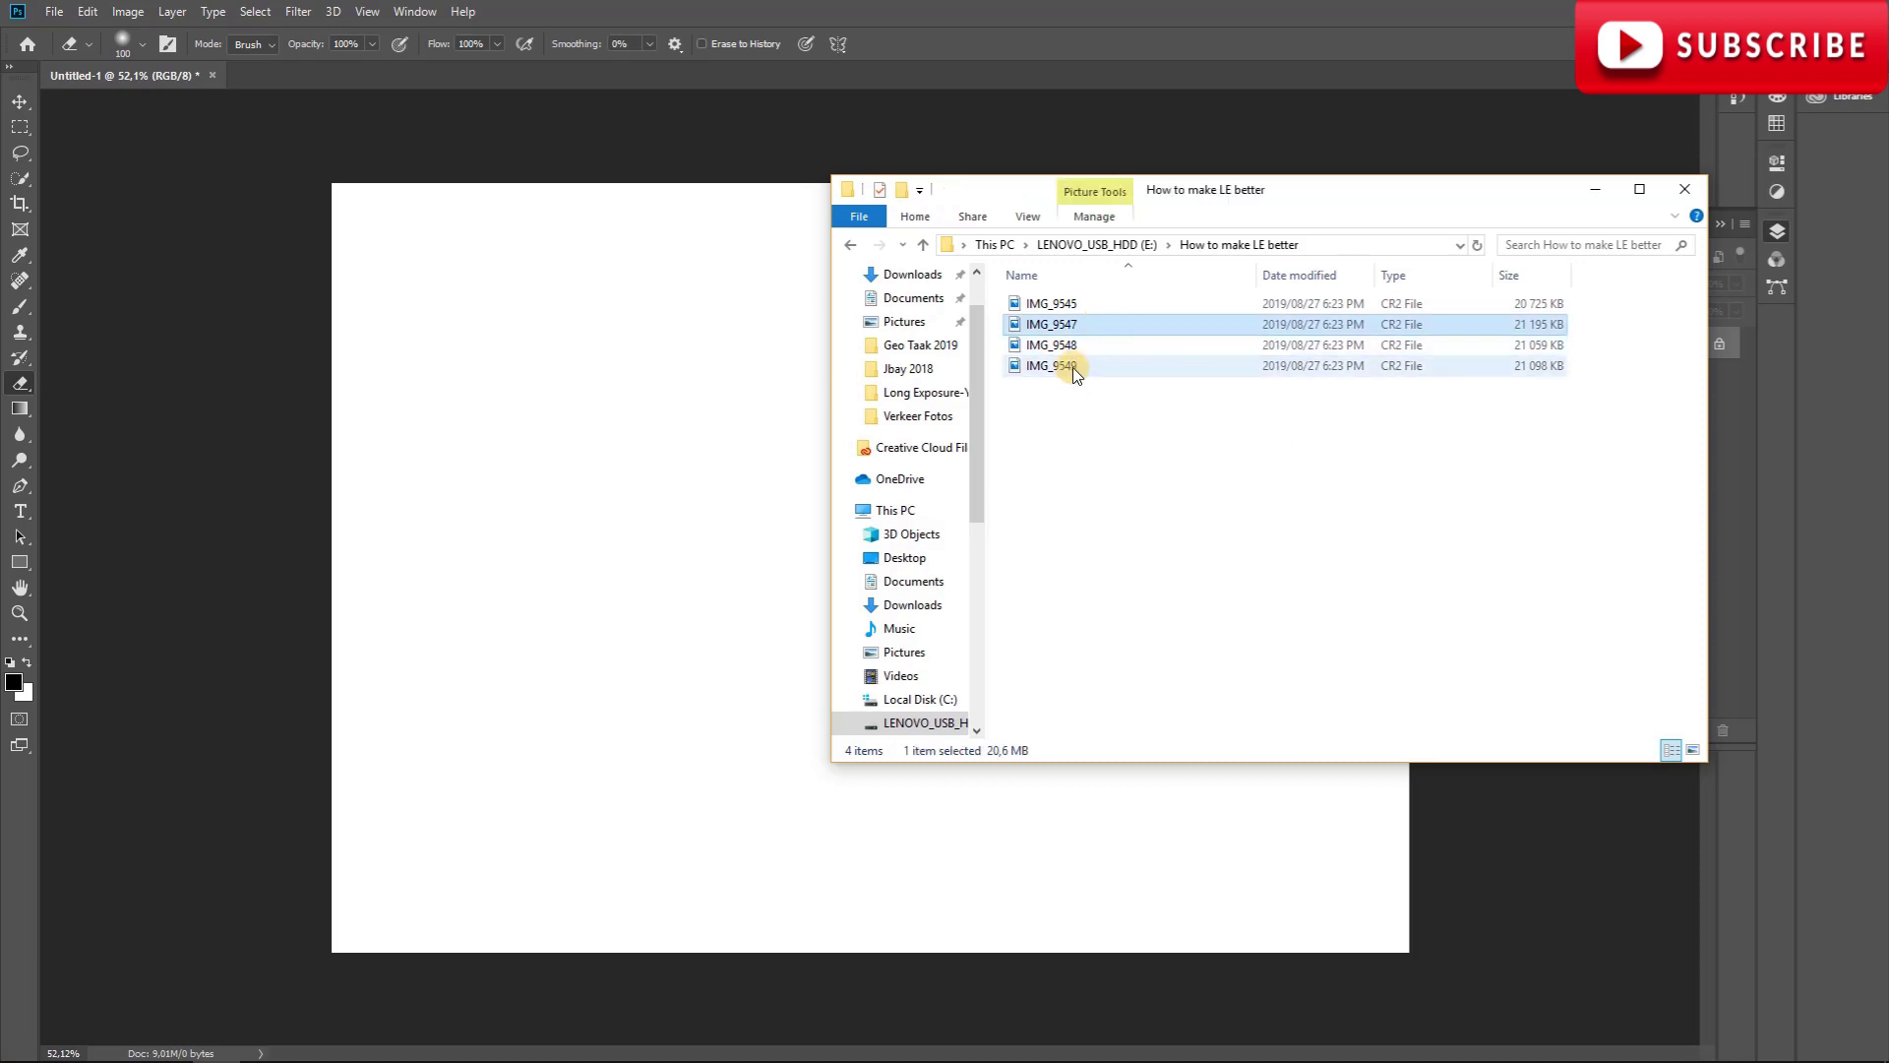
left_click(1079, 365, "shift")
left_click_drag(1082, 340, 726, 444)
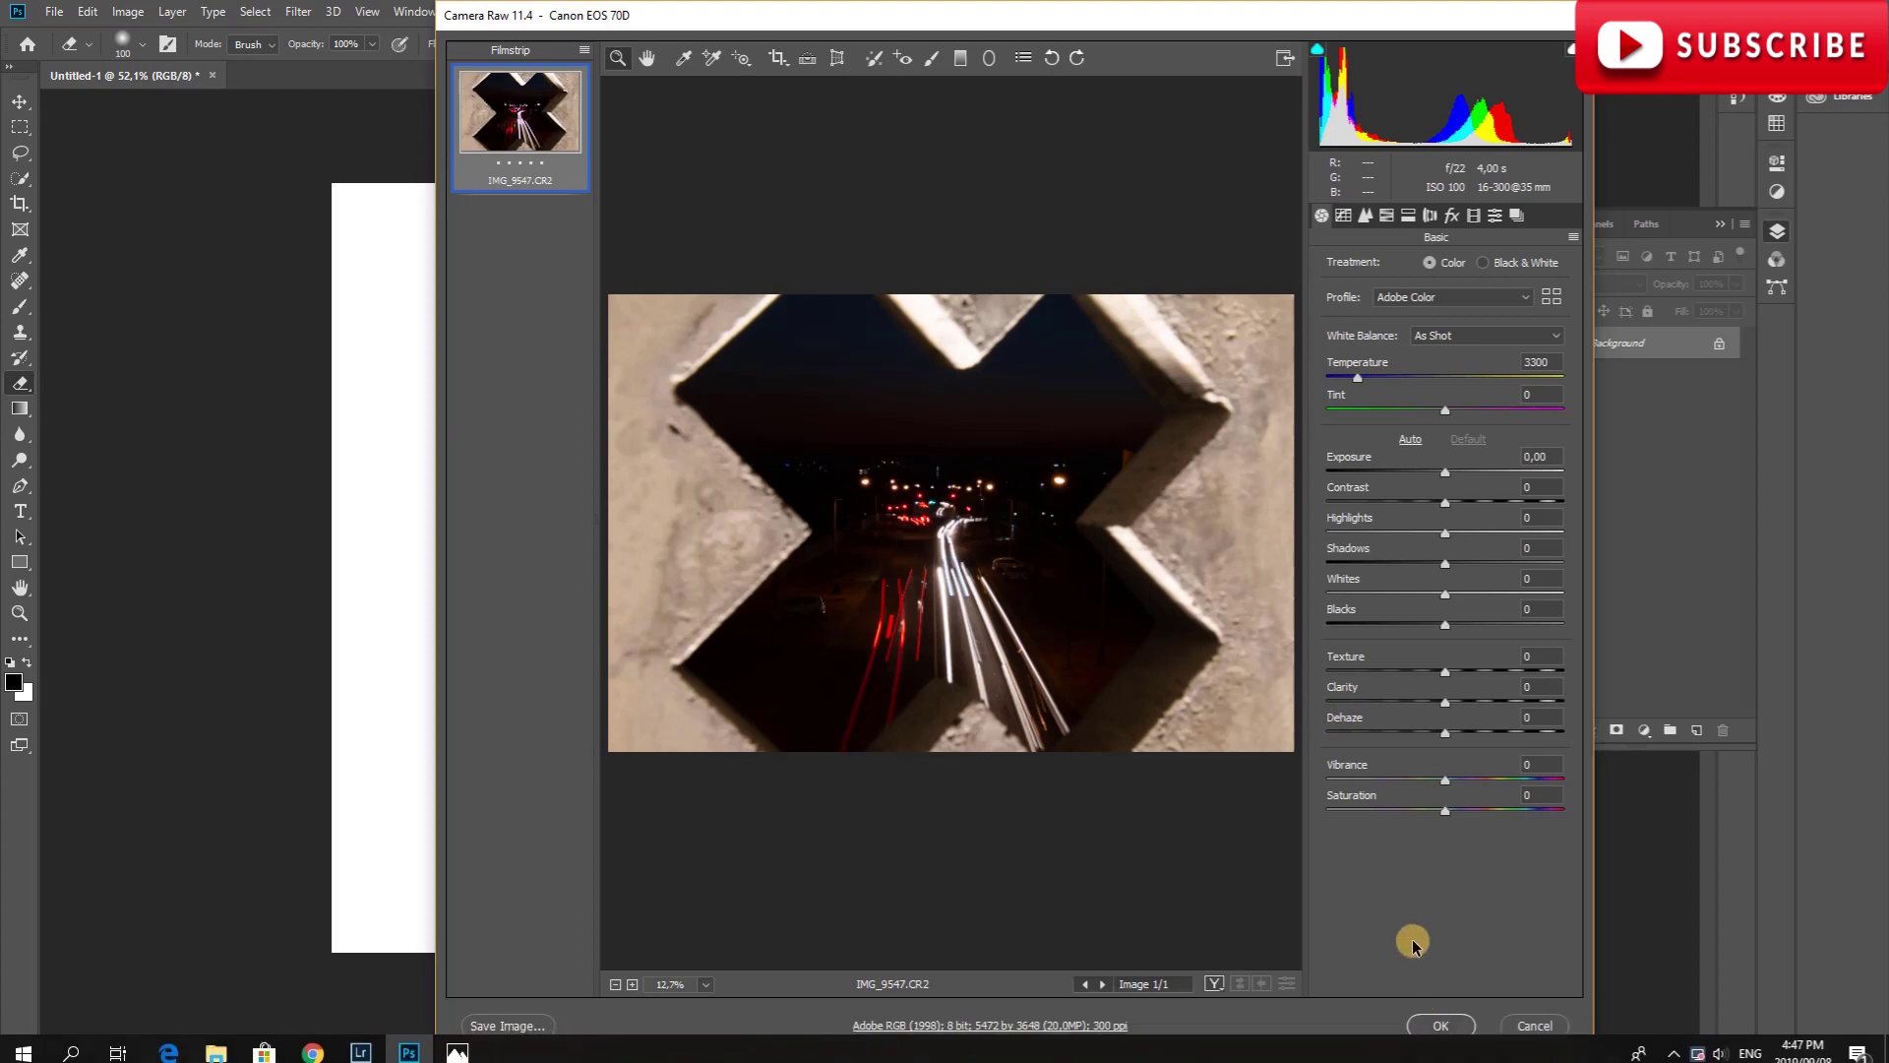
left_click(1443, 1024)
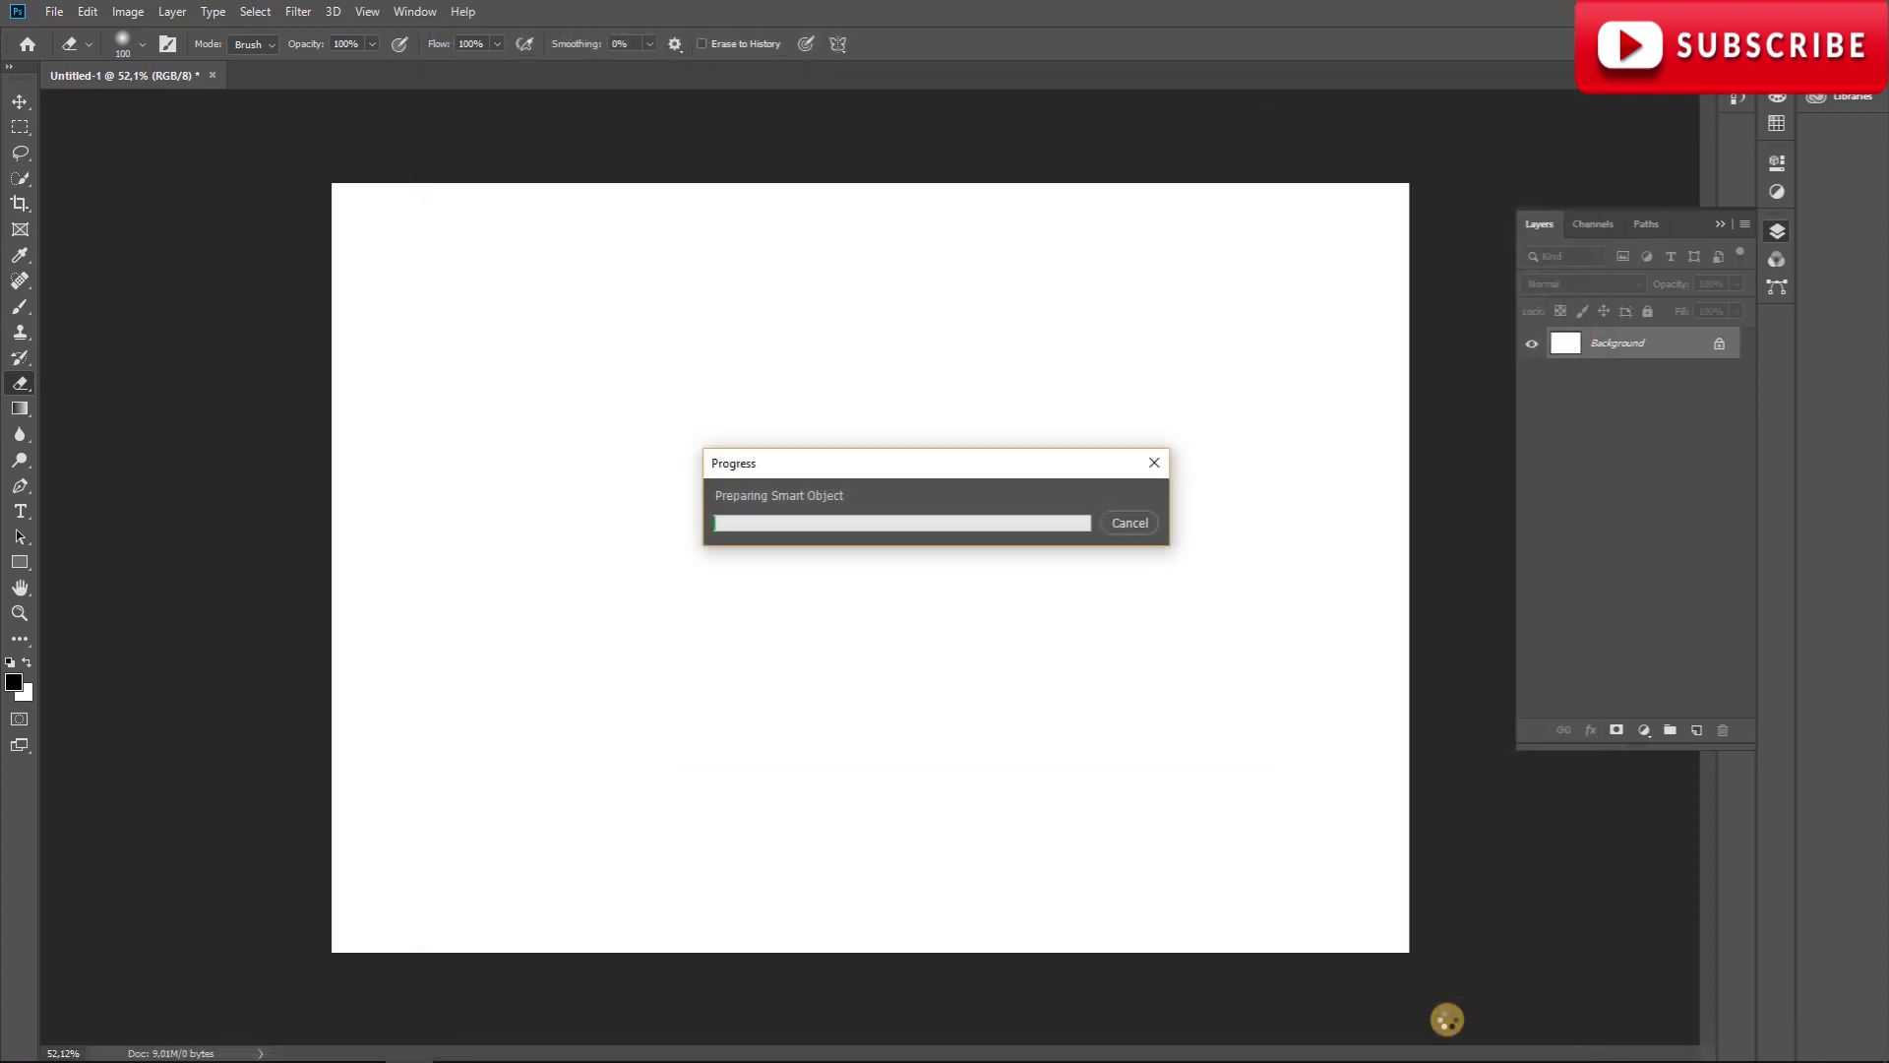
key("Return")
key("Return")
key("Return")
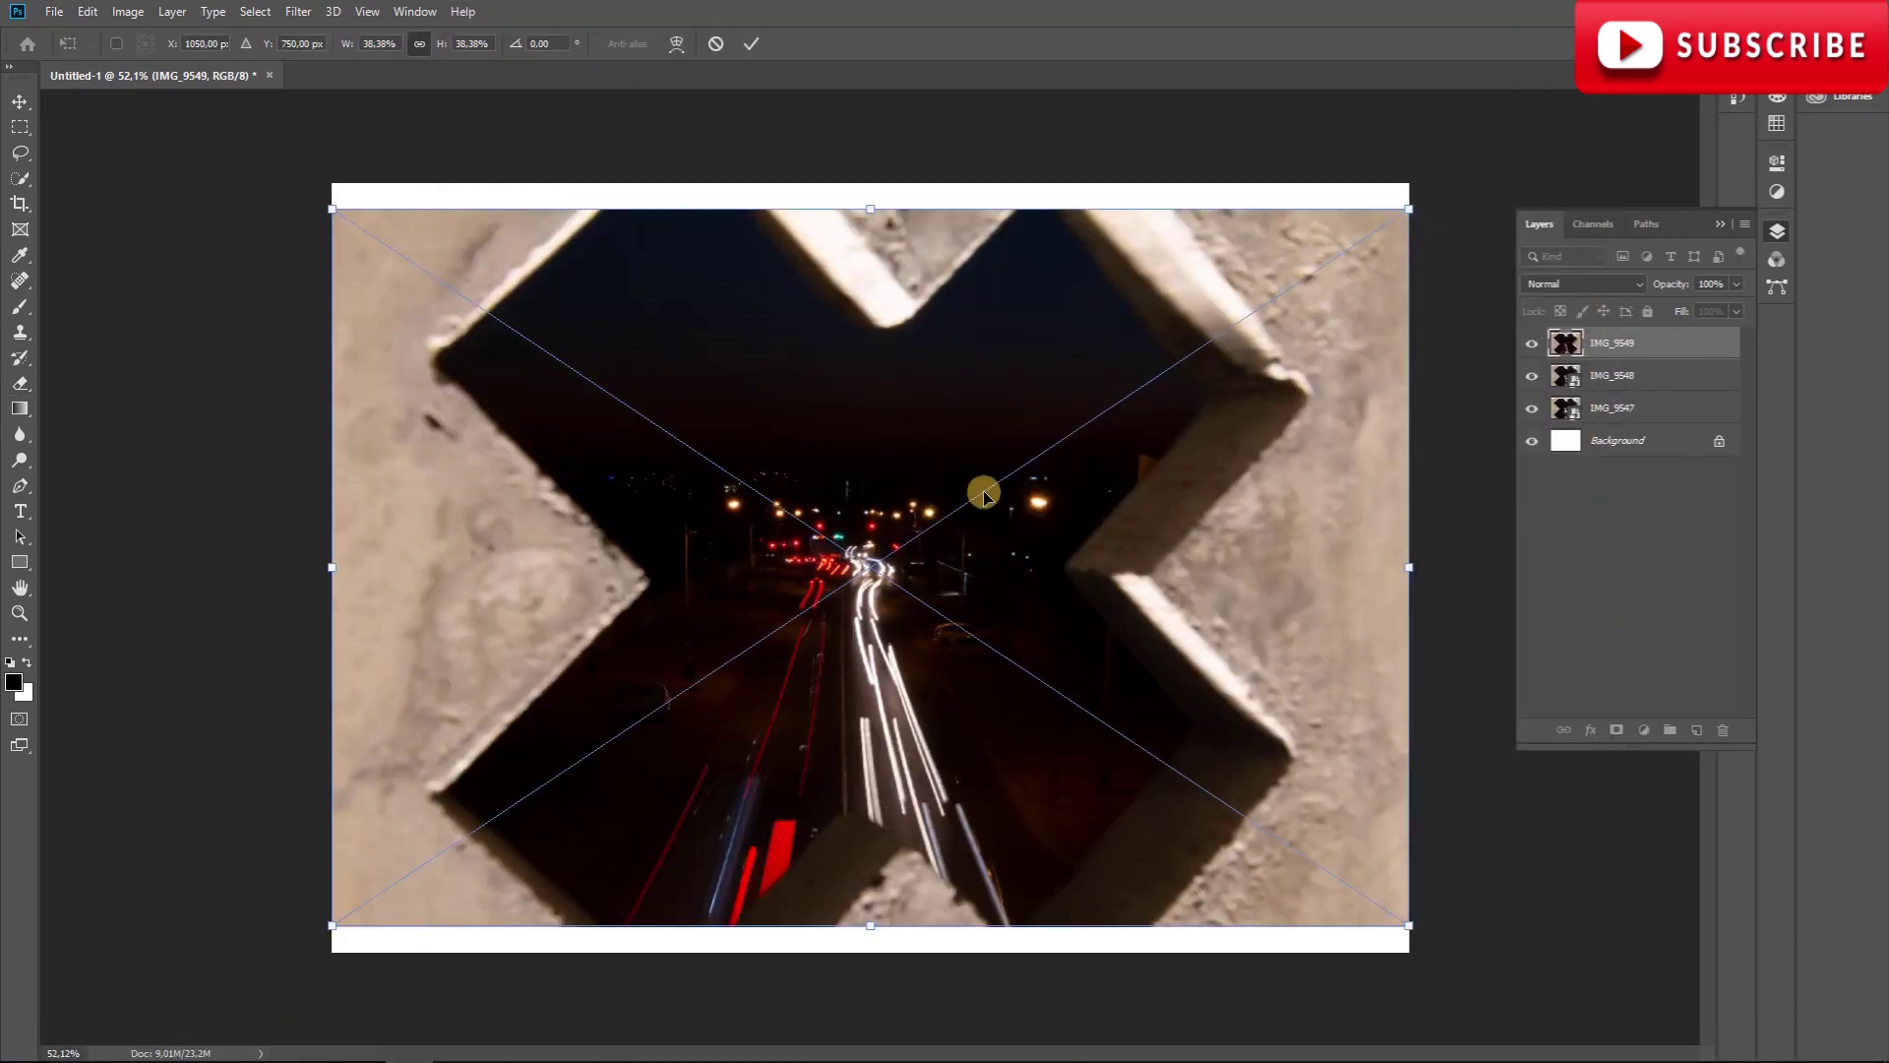
Hide the three photo layers one by one and show them again to check each exposure.
left_click(1531, 342)
left_click(1535, 377)
left_click(1536, 379)
left_click(1535, 418)
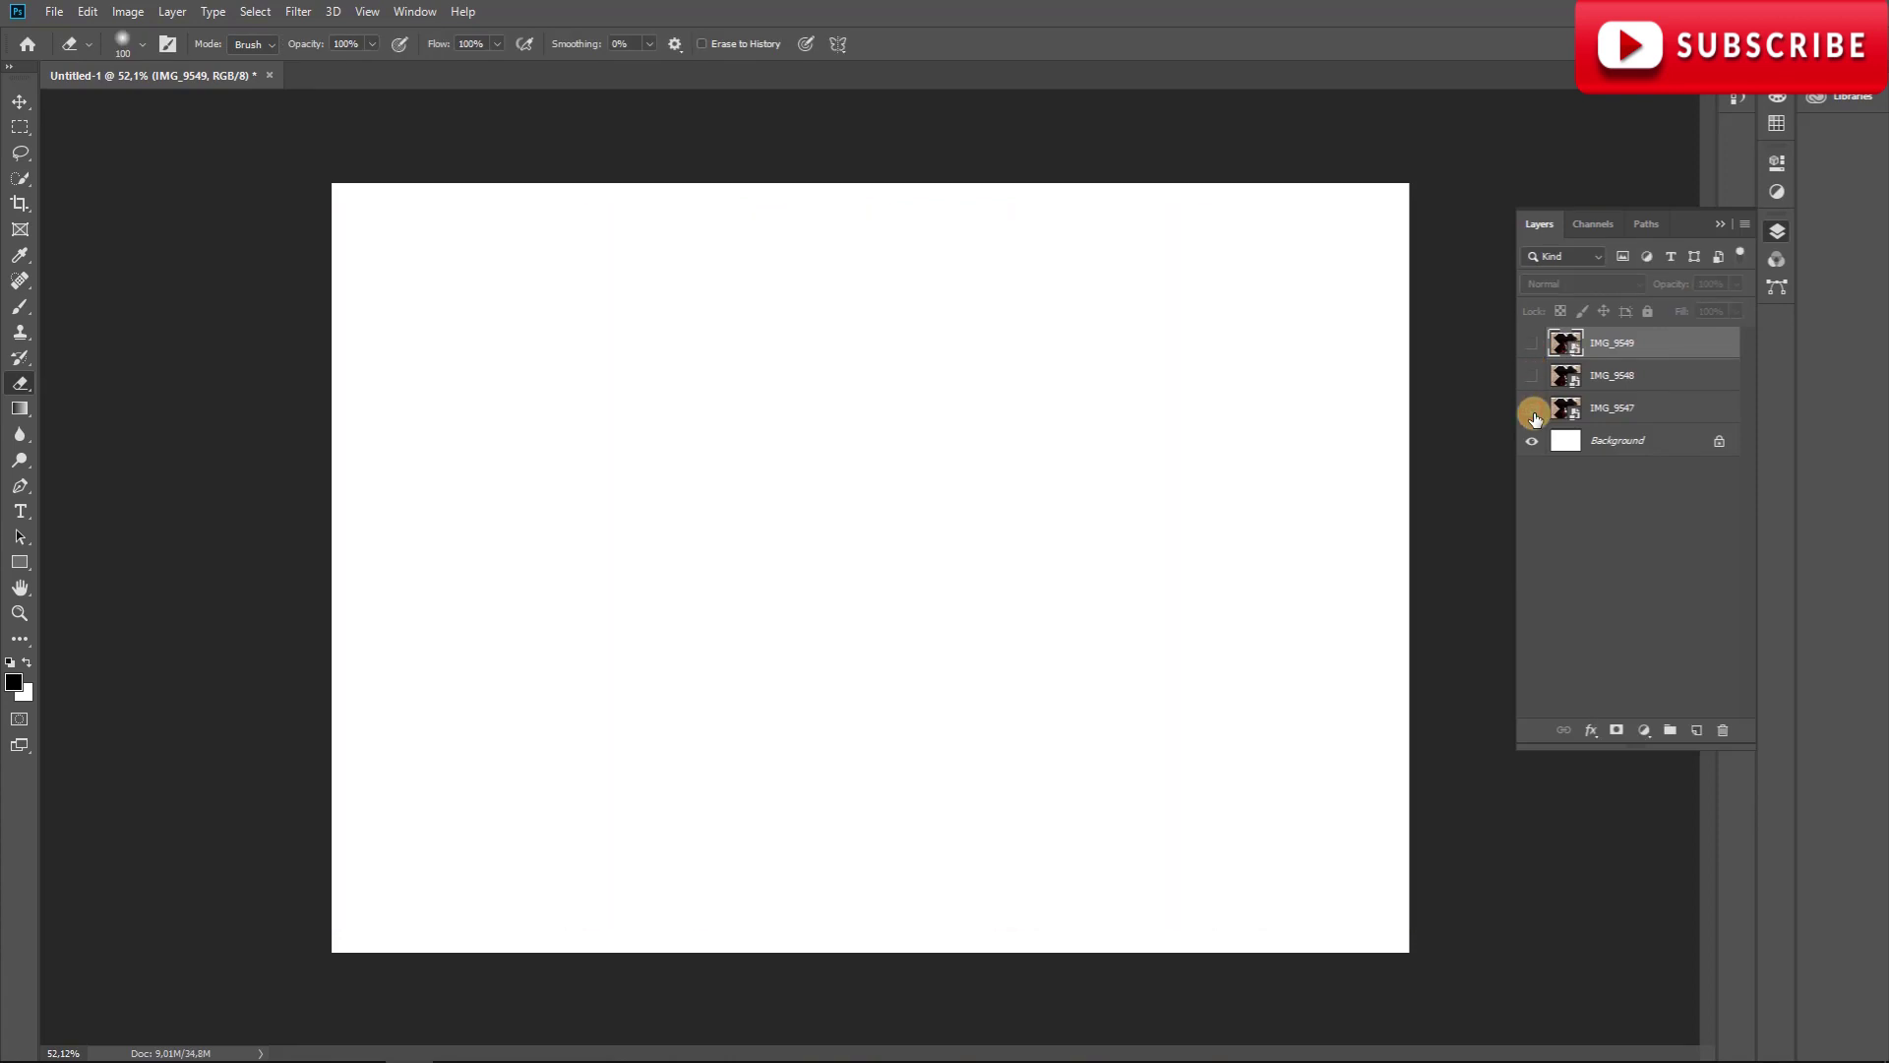
left_click(1532, 407)
left_click(1532, 375)
left_click(1531, 342)
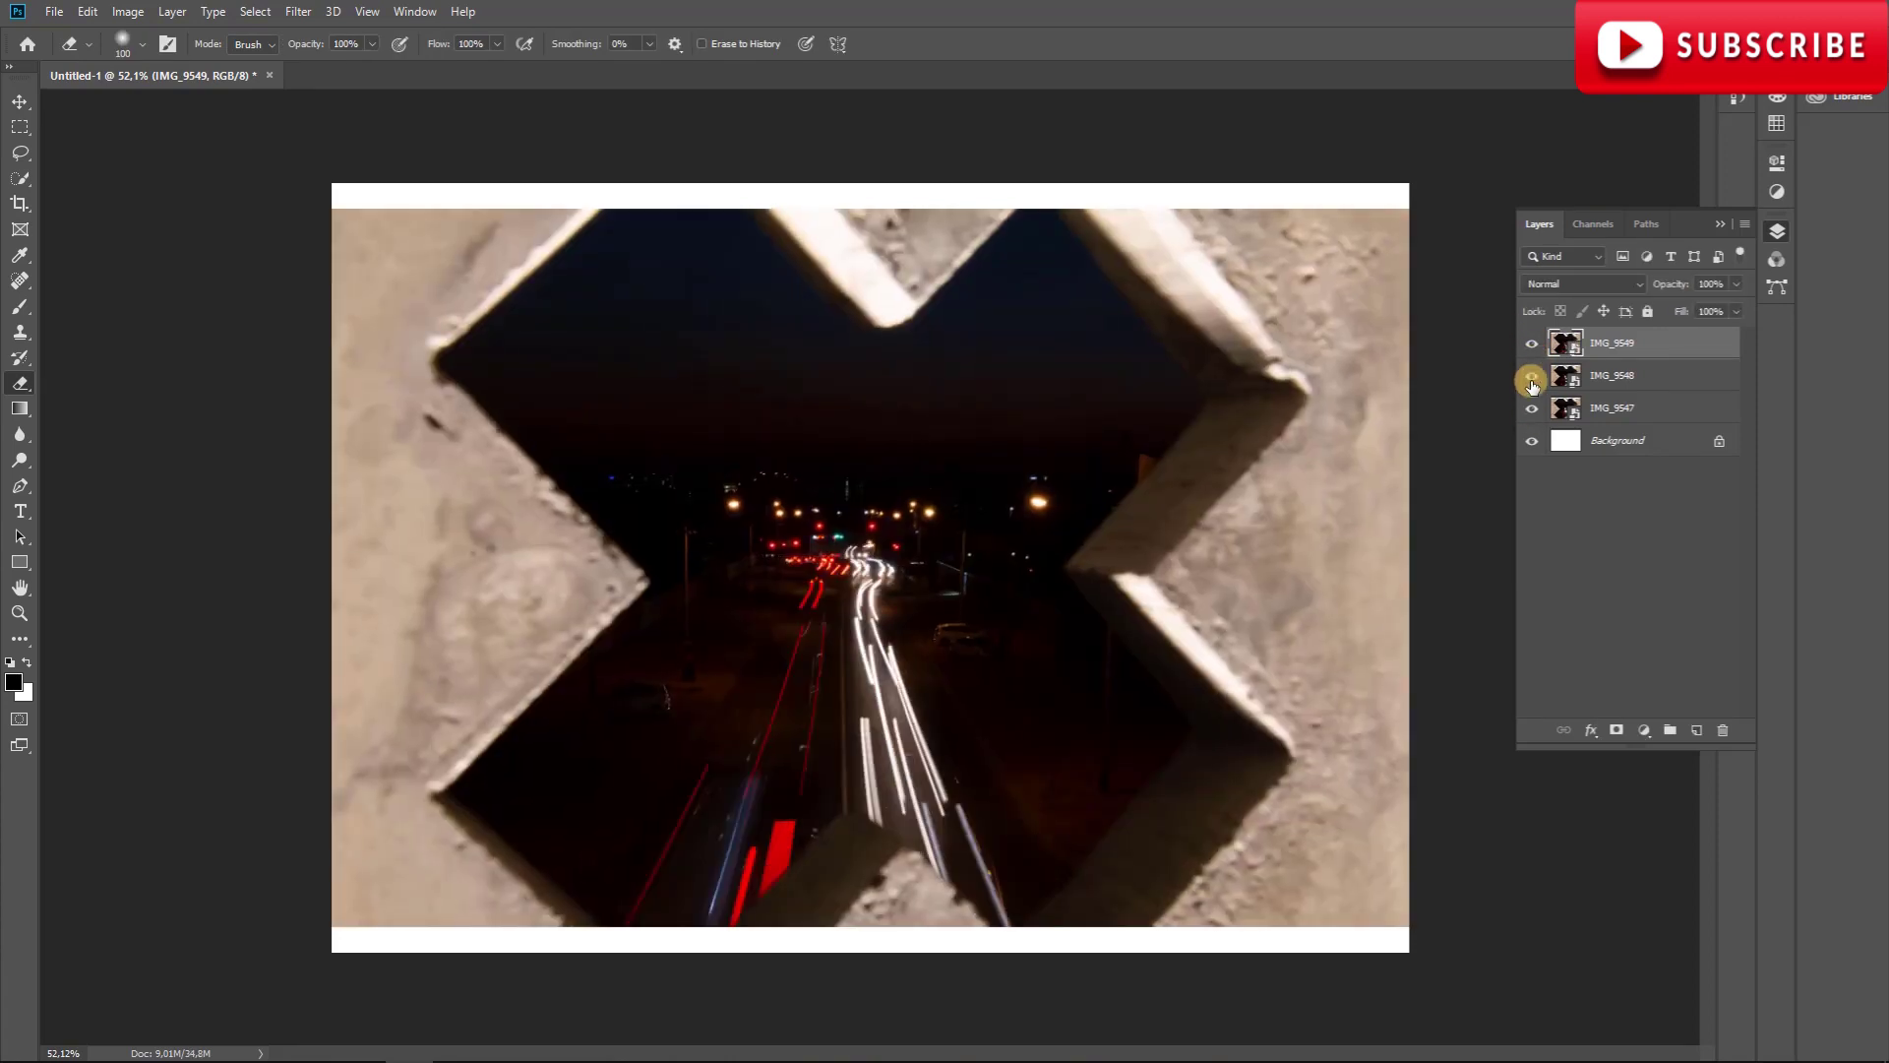
Examine the exposure details of the source CR2 files in the How to make LE better folder.
mouse_move(915, 1055)
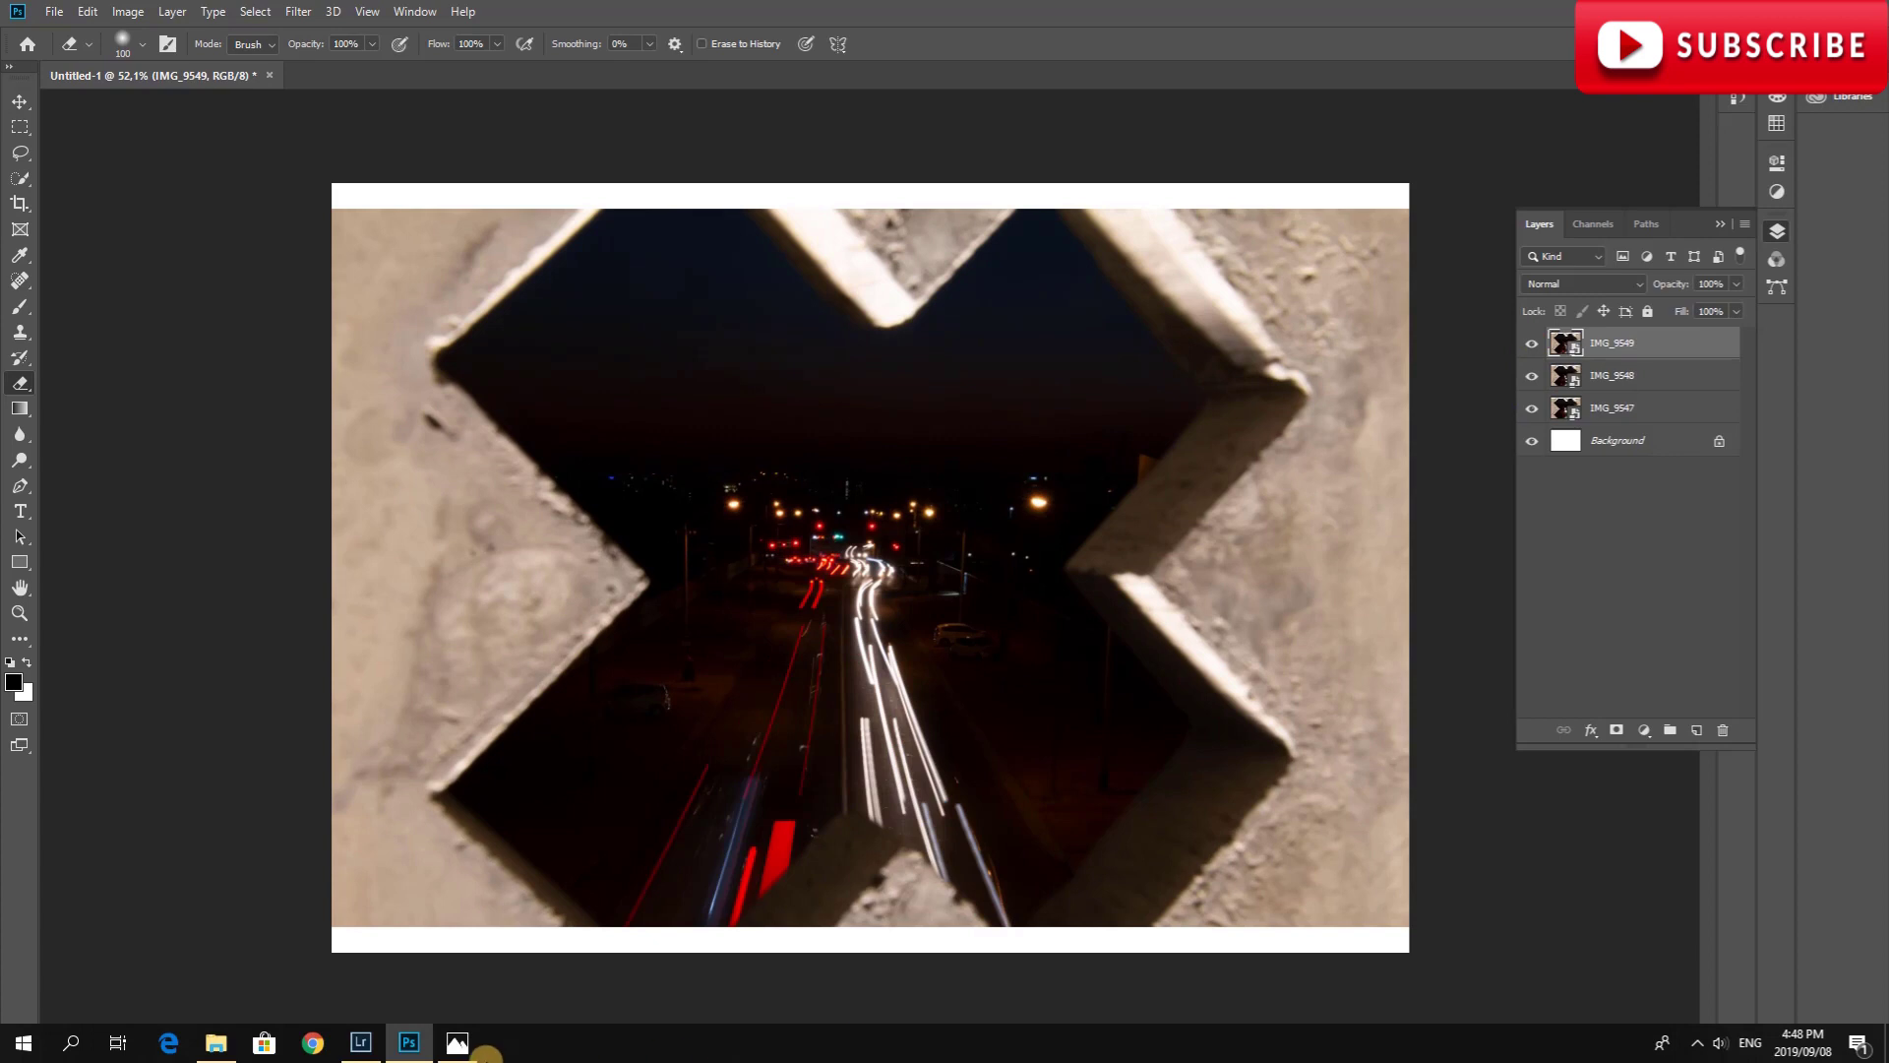
left_click(215, 1043)
left_click(1051, 516)
left_click(1065, 406)
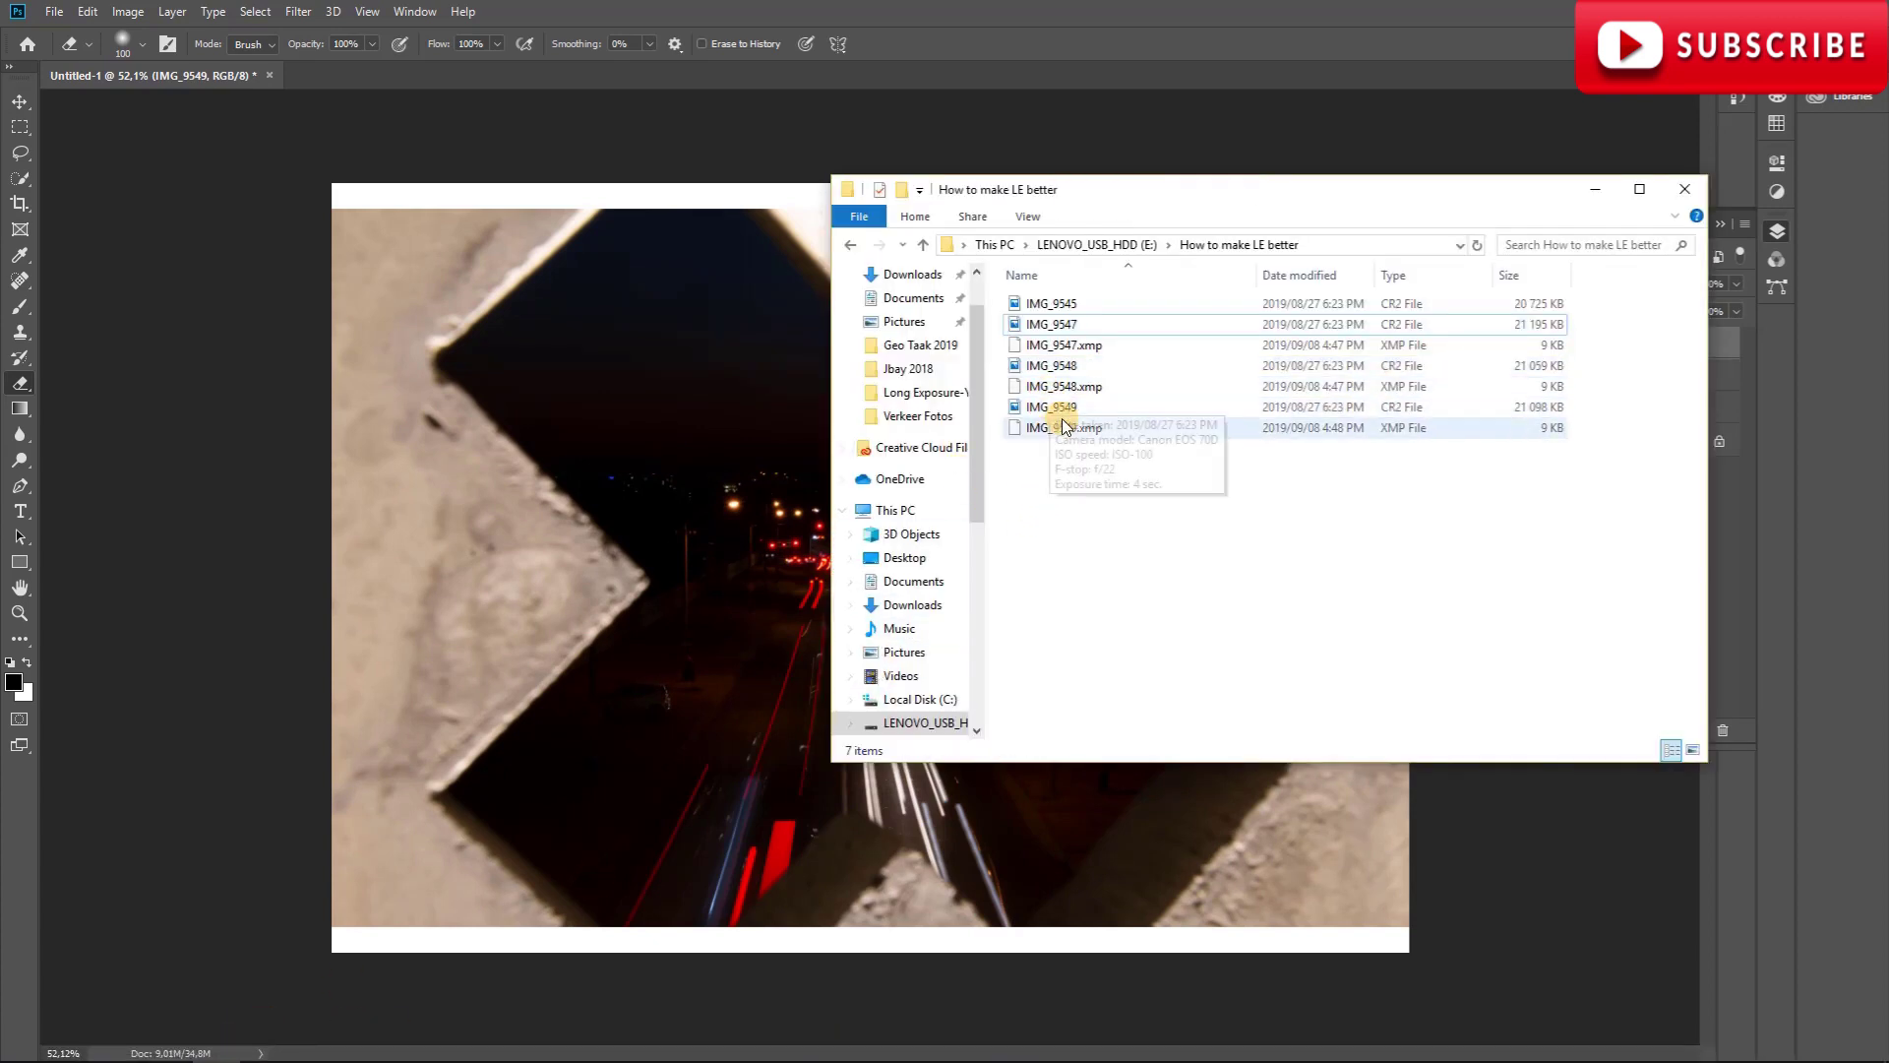
mouse_move(1066, 408)
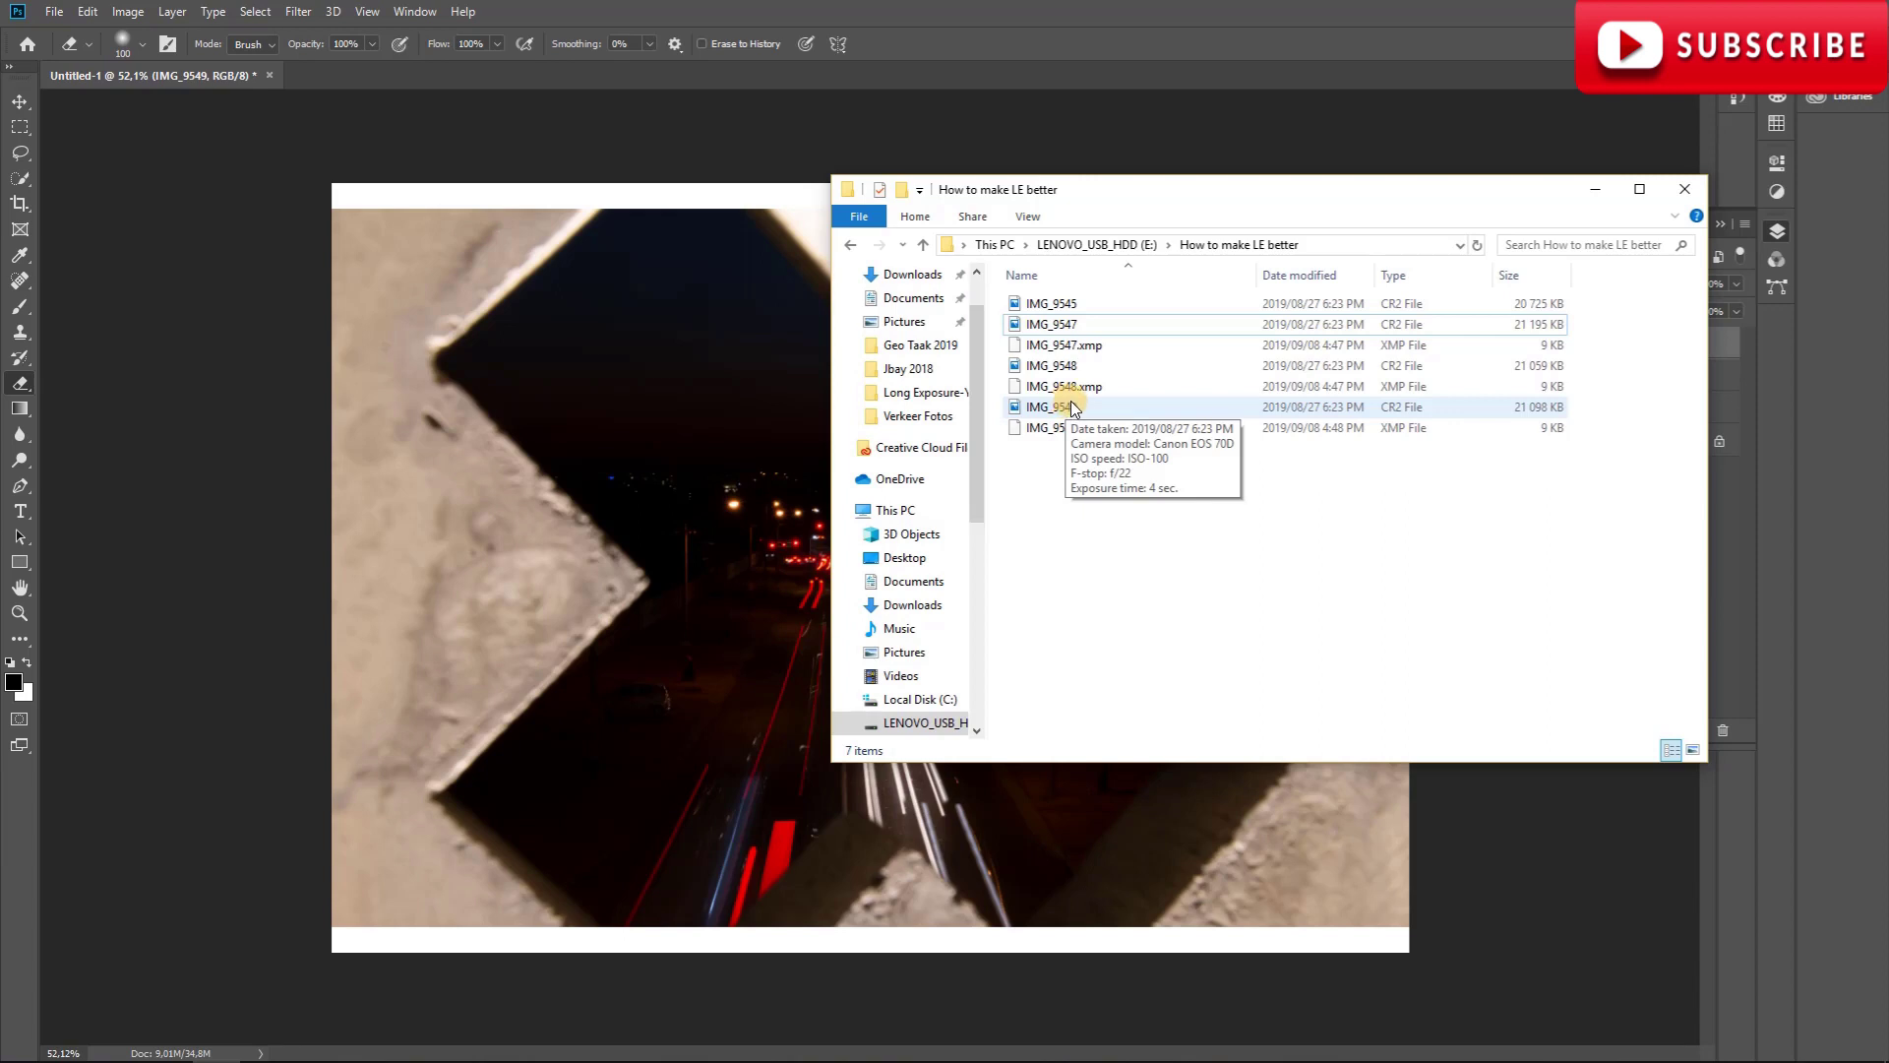
left_click(1075, 370)
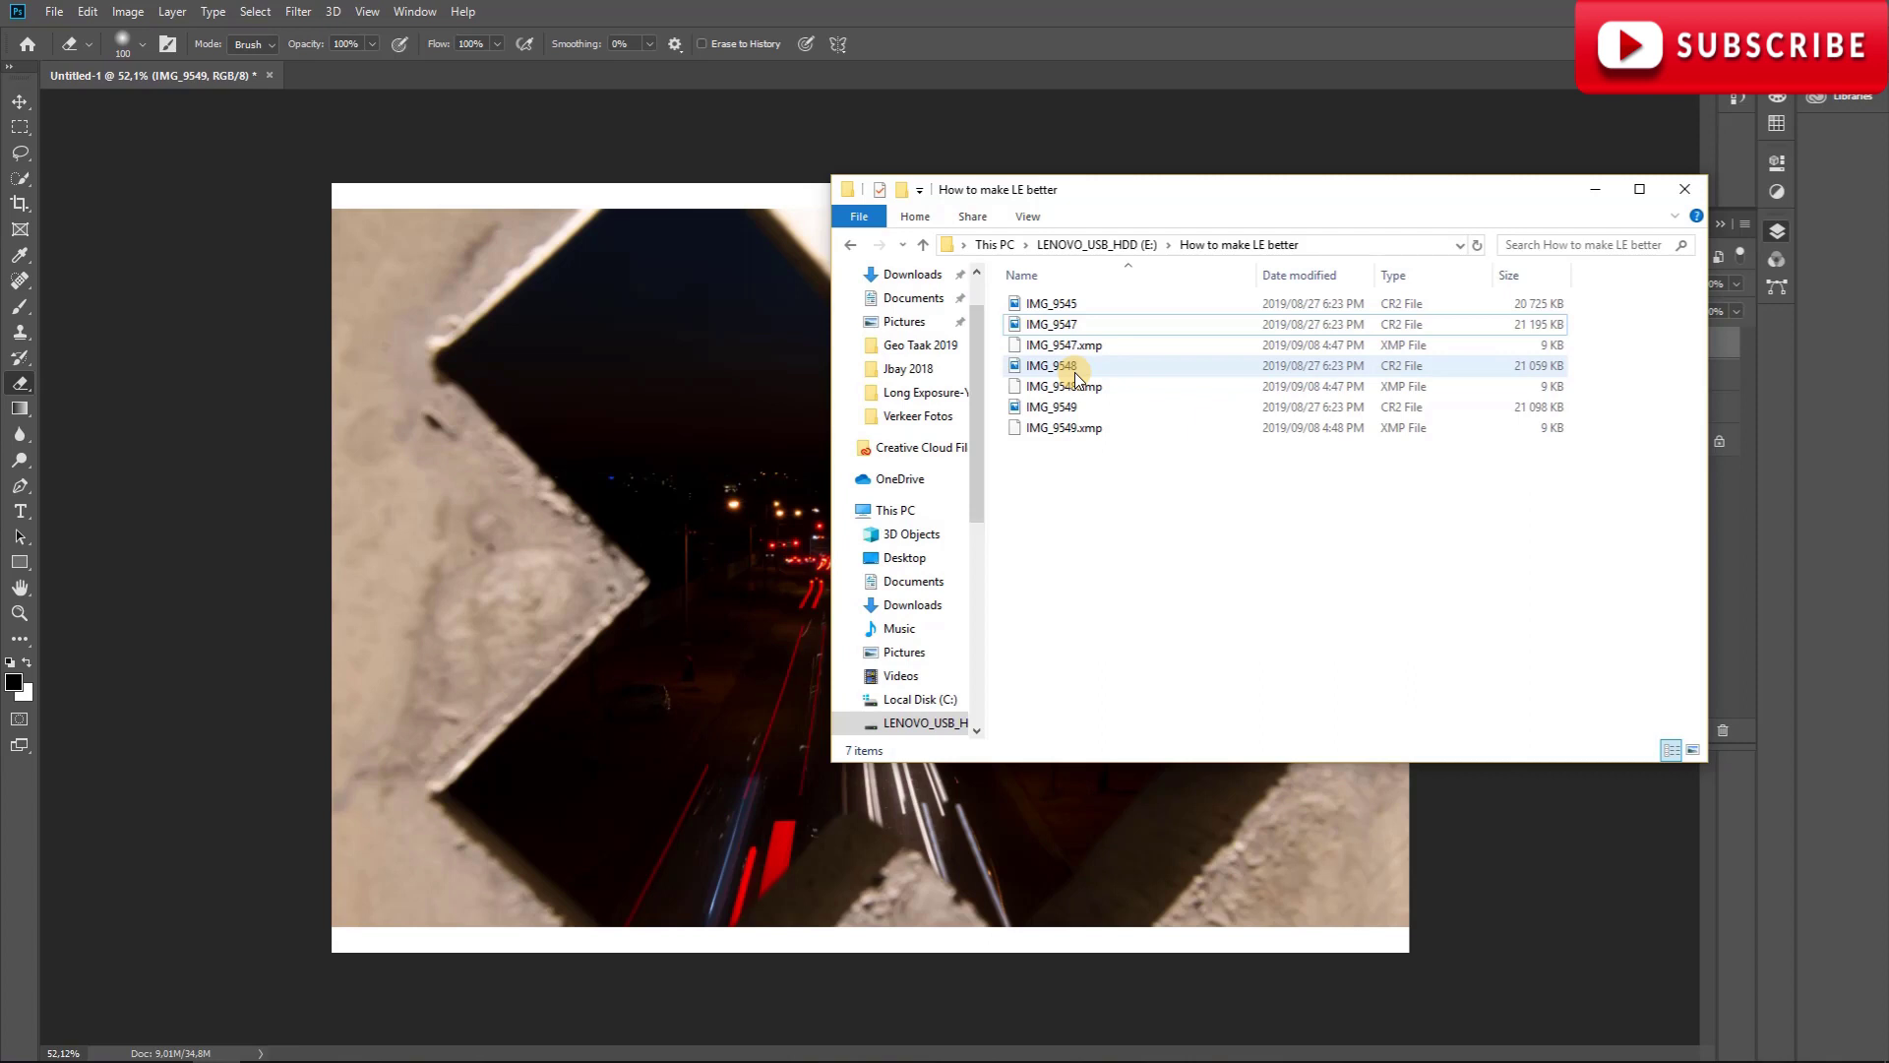
mouse_move(1049, 368)
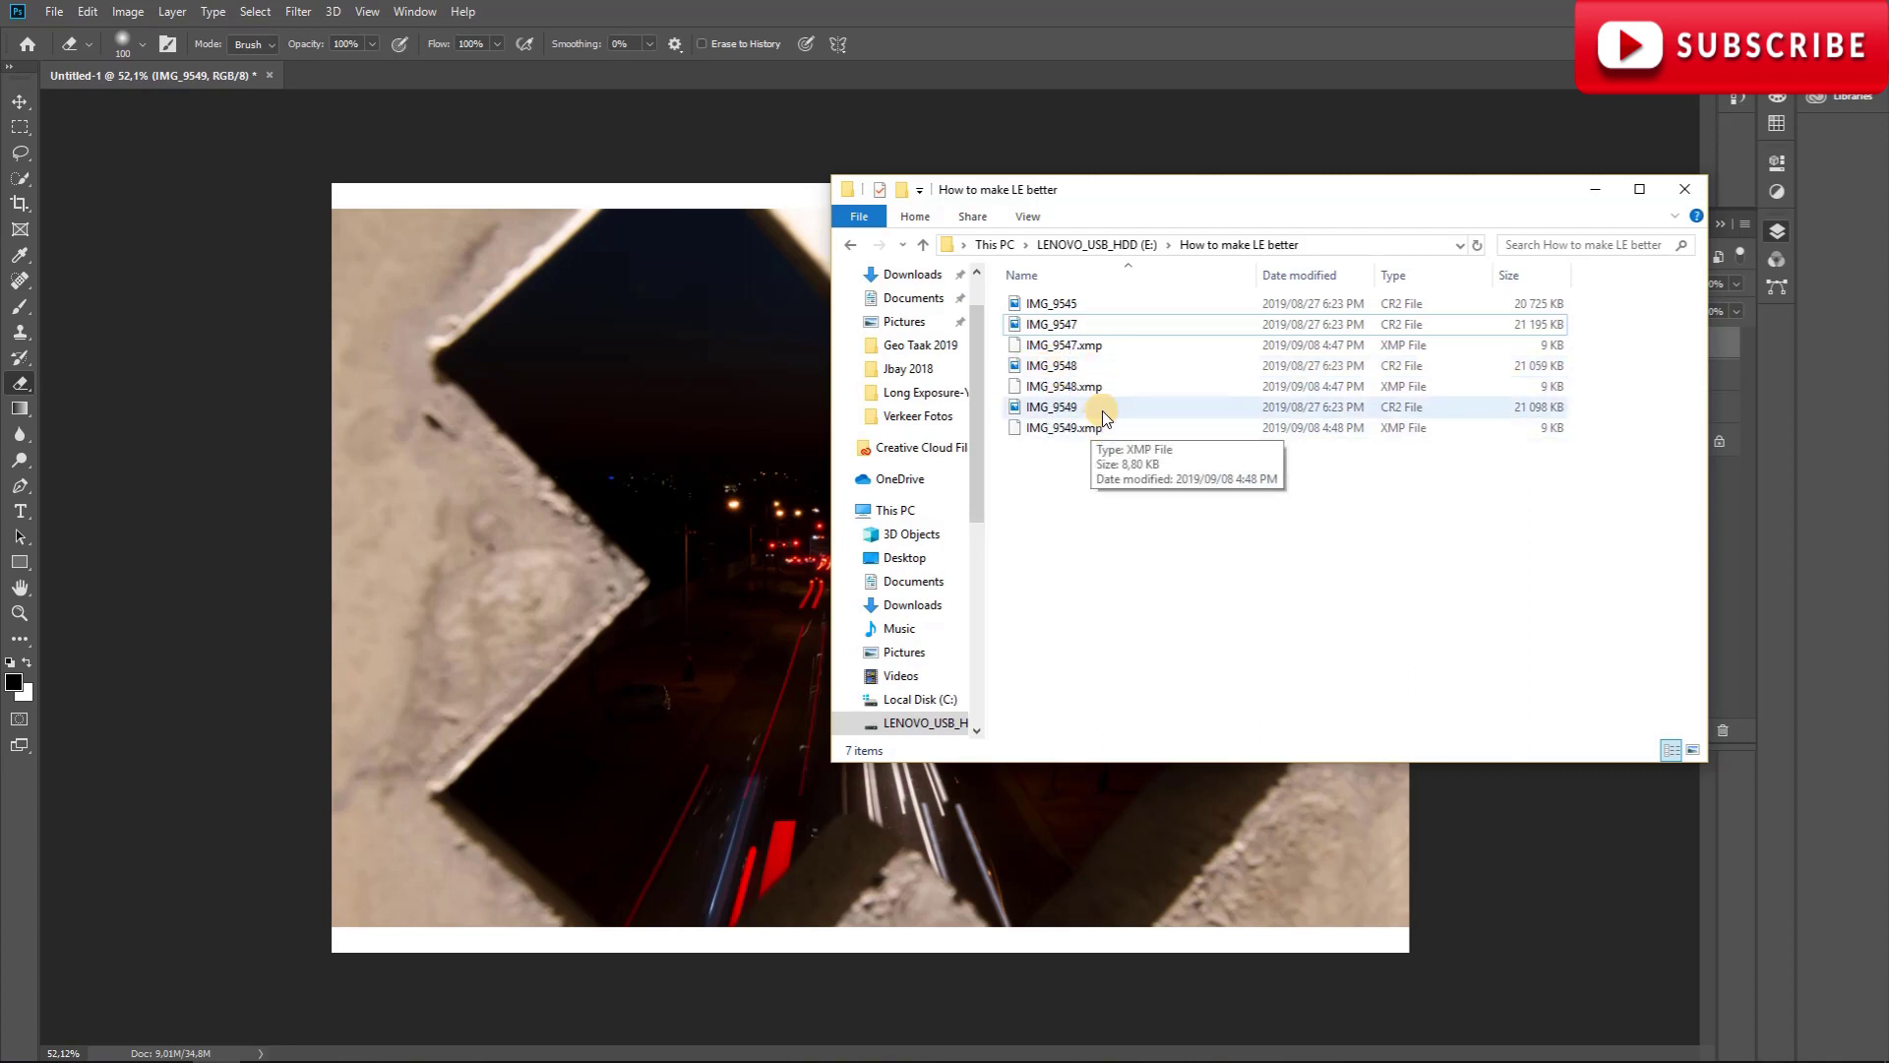
left_click_drag(1063, 406, 1543, 304)
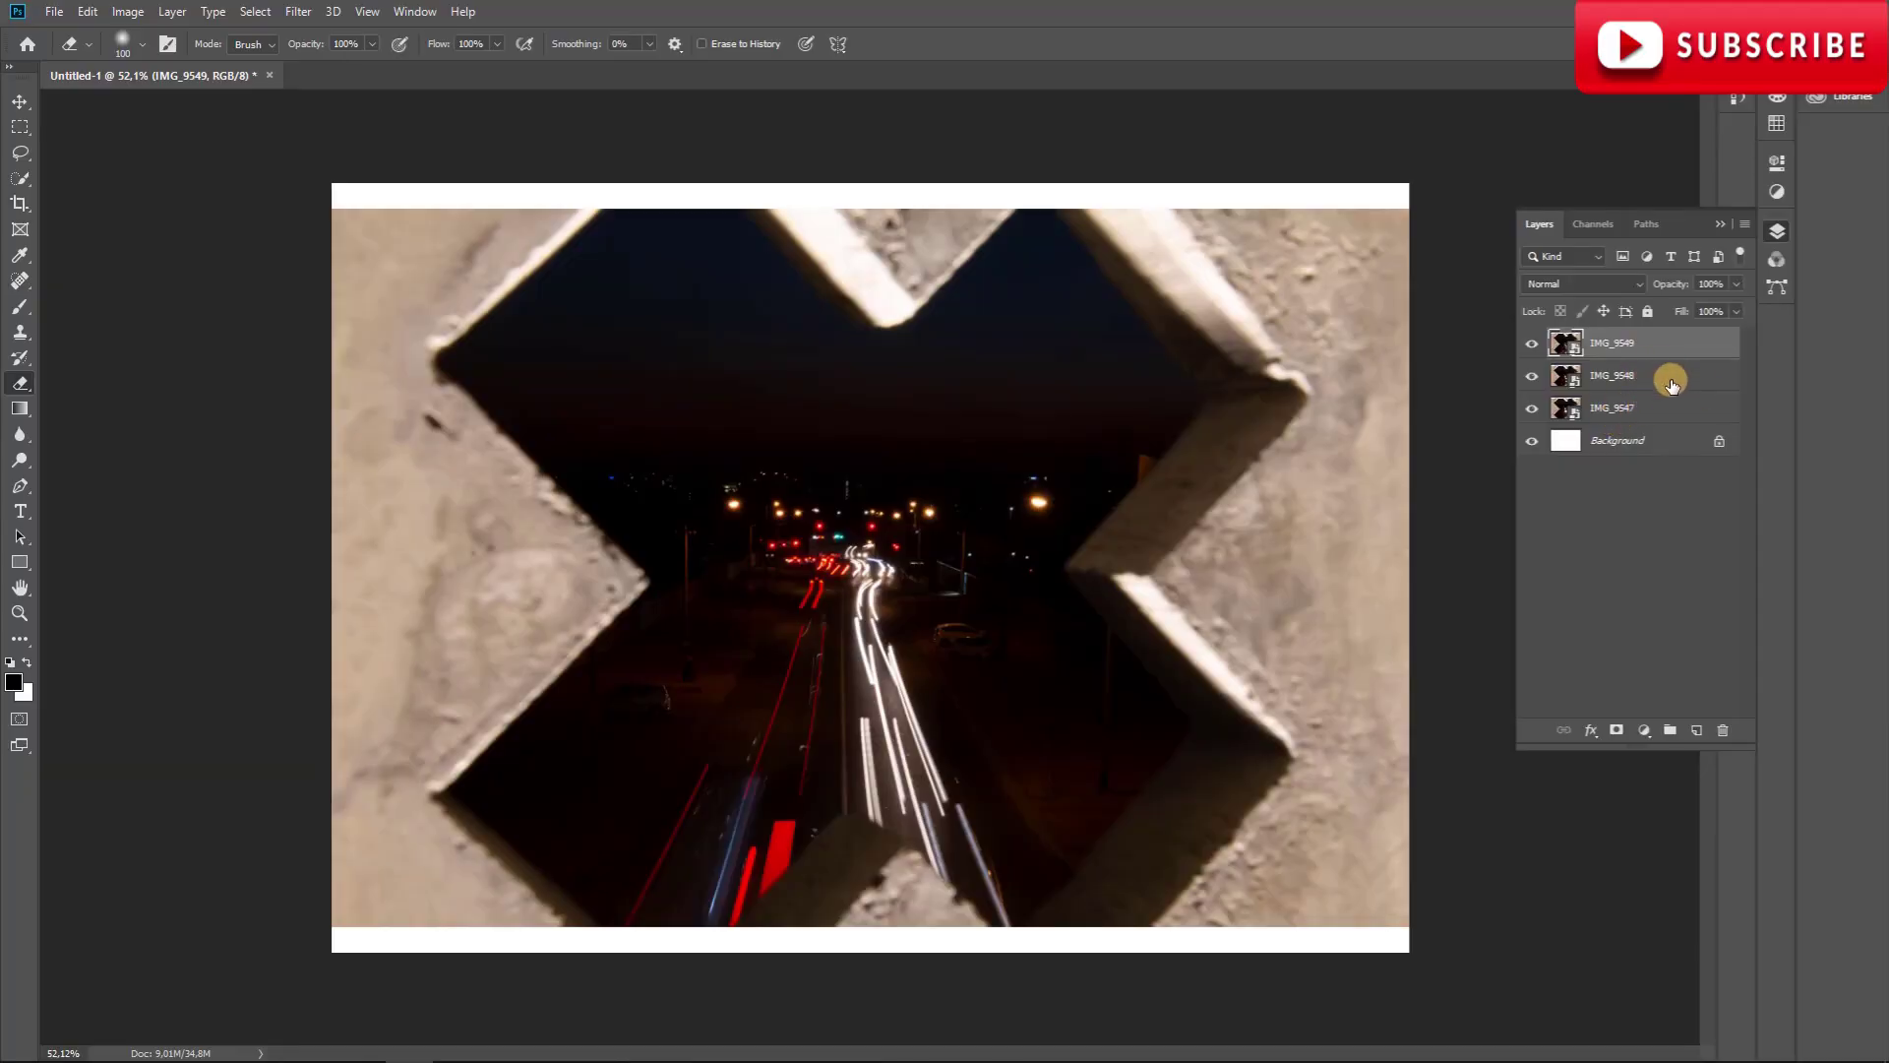
Set the blend mode of the IMG_9549 and IMG_9548 layers to Lighten.
left_click(1623, 371)
left_click(1614, 347)
left_click(1625, 377, "shift")
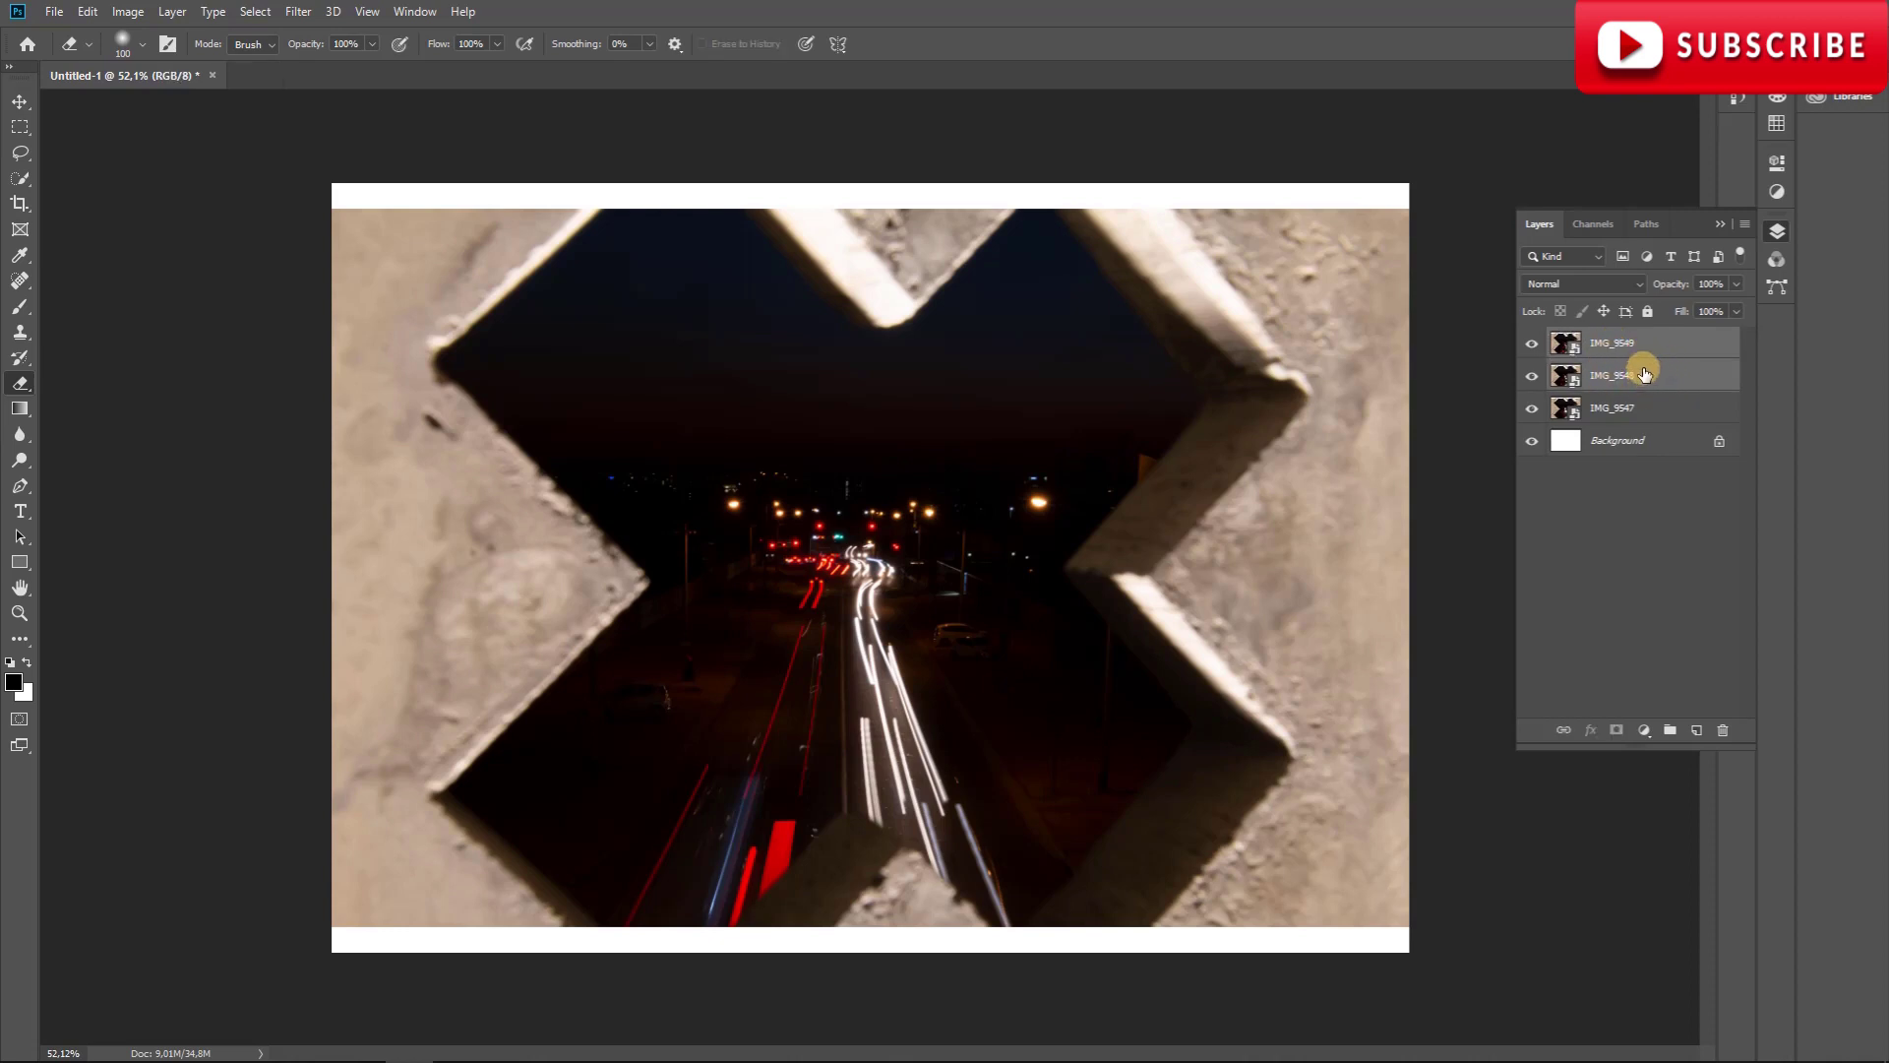
left_click(1608, 282)
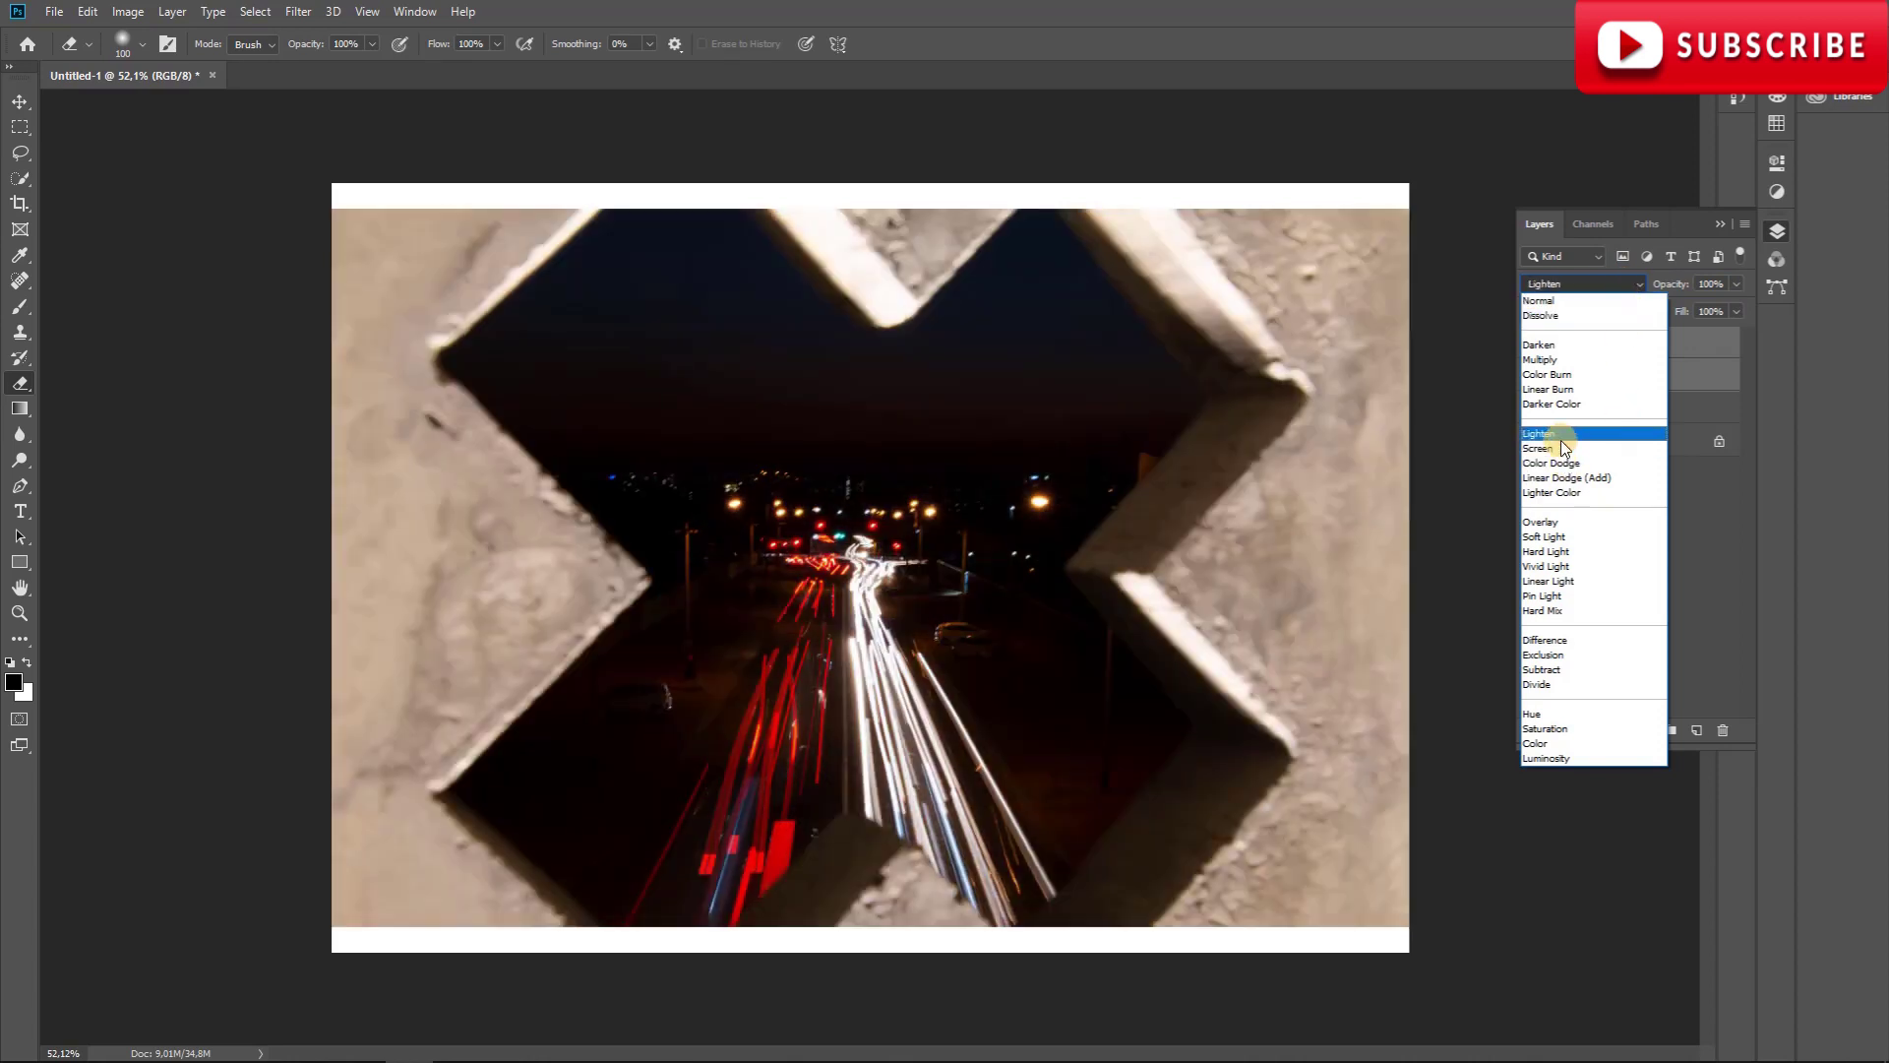
left_click(1561, 439)
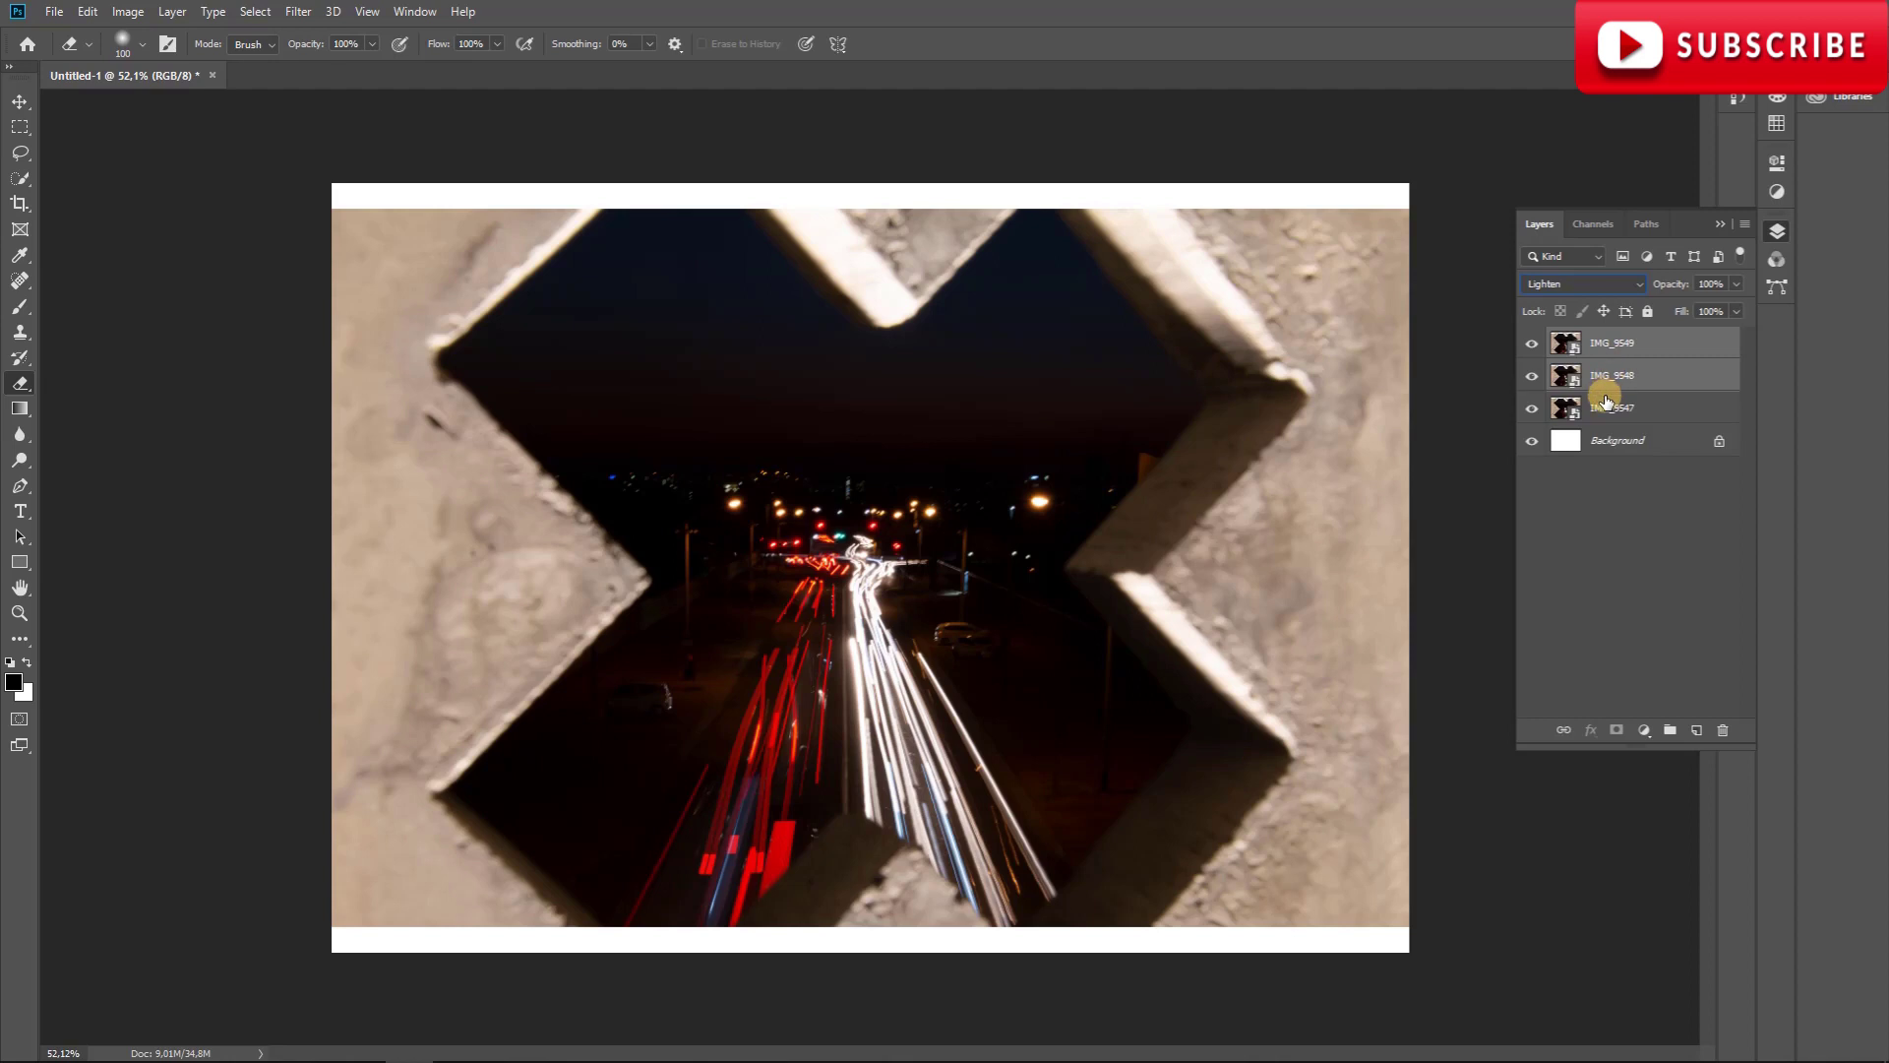
Duplicate the IMG_9549 and IMG_9548 layers and merge the two copies into a single layer.
key("ctrl+j")
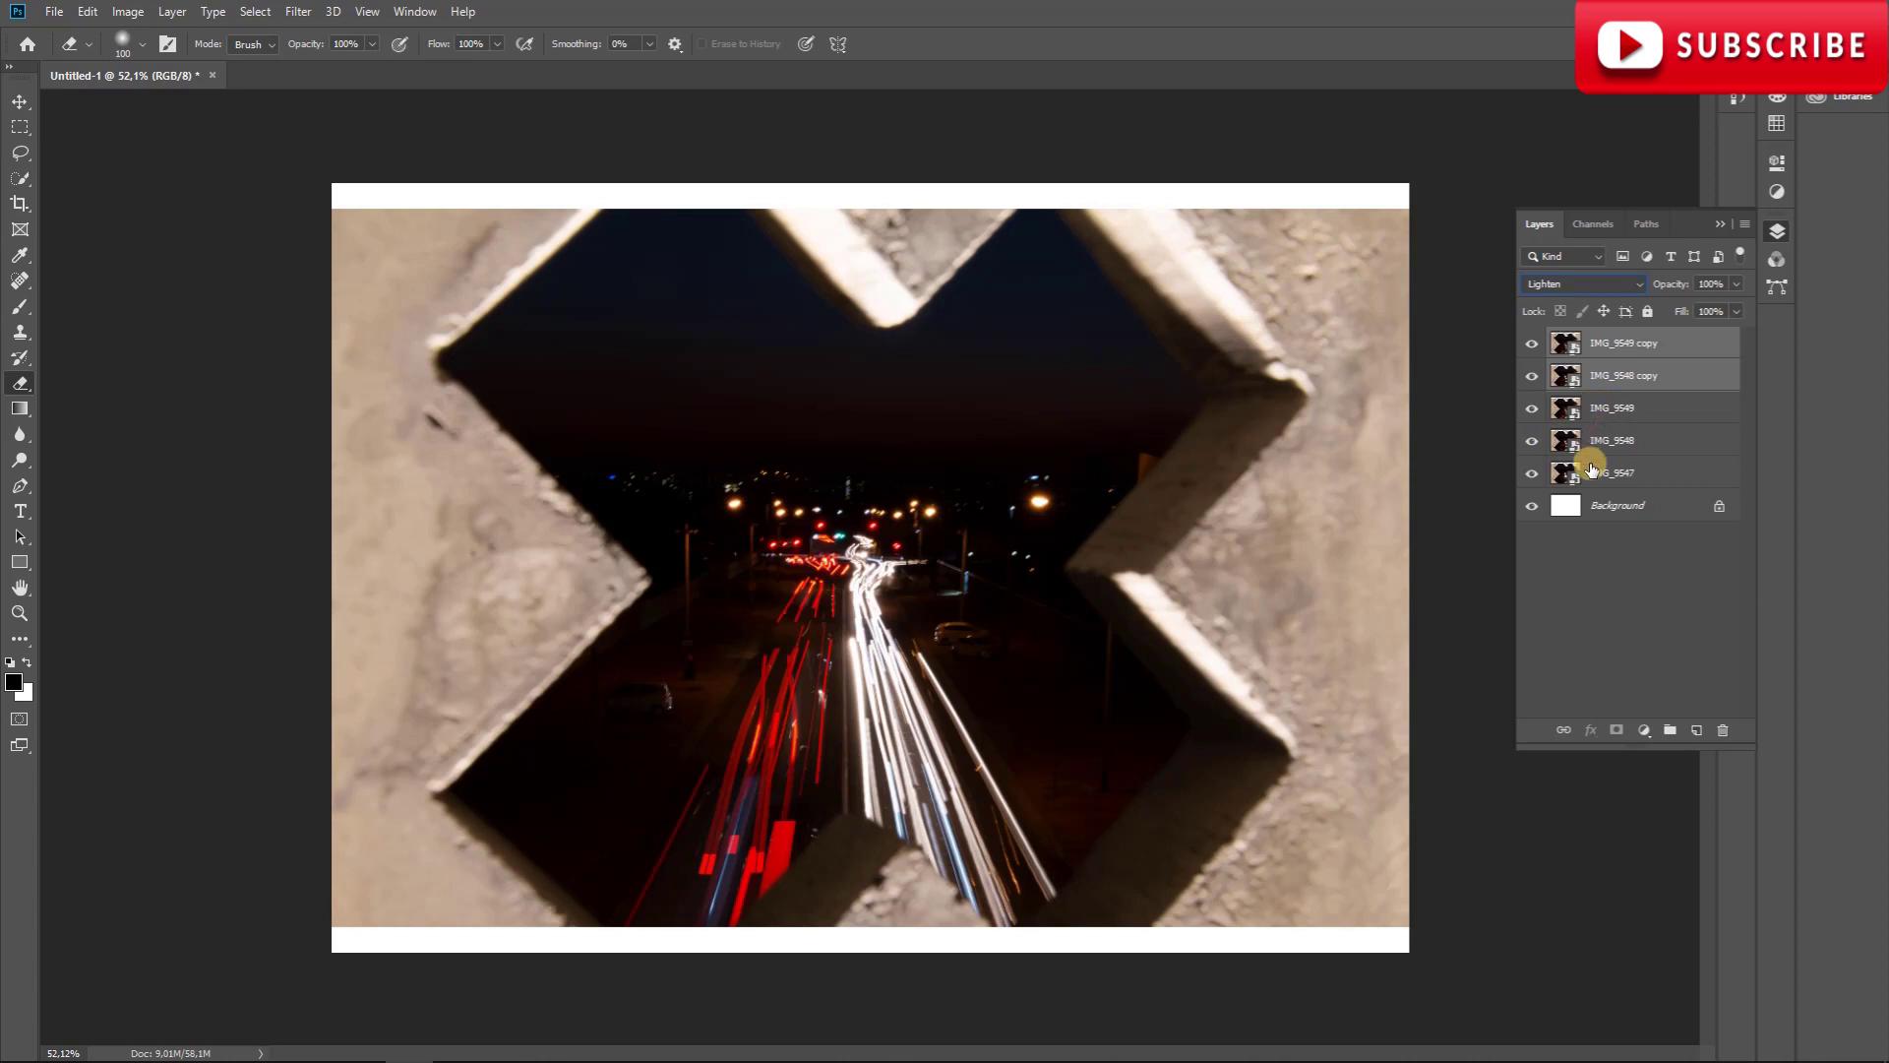
key("ctrl+e")
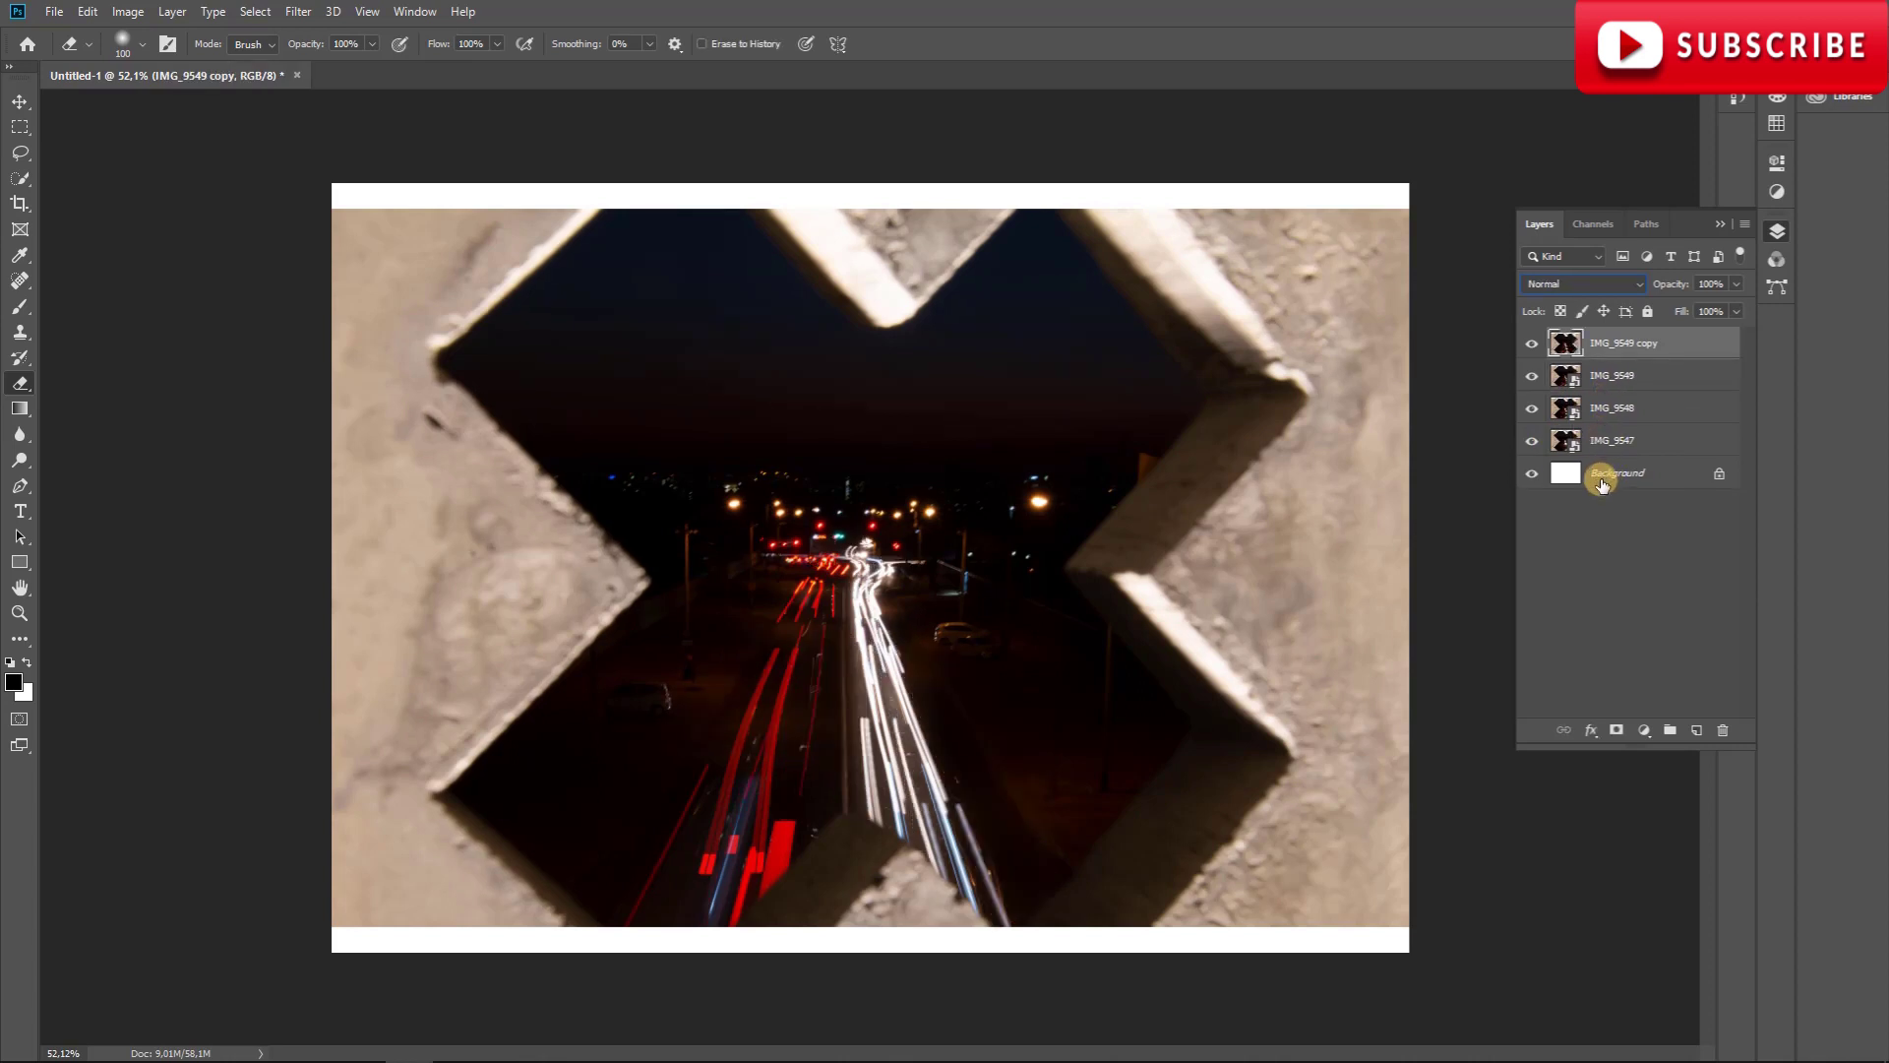
Group the original IMG_9549 and IMG_9548 layers and hide the group.
left_click(1610, 385)
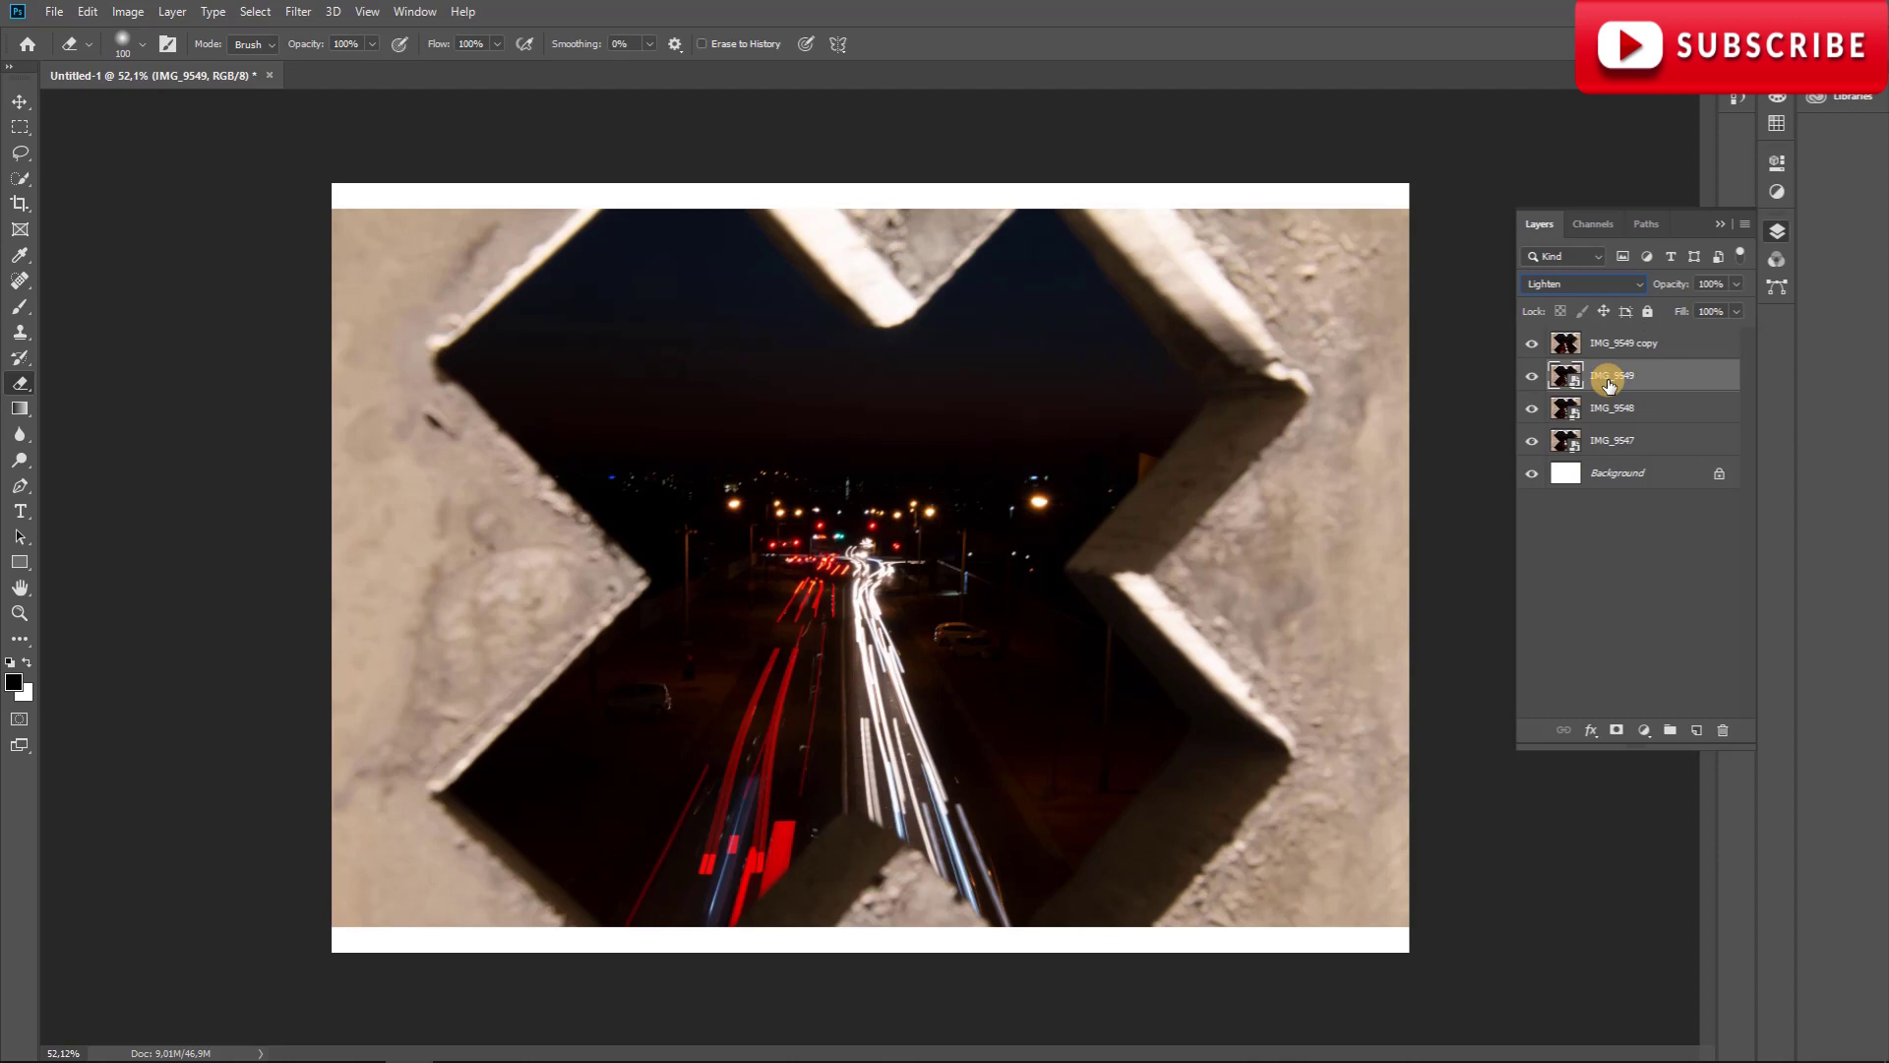
left_click(1614, 411, "ctrl")
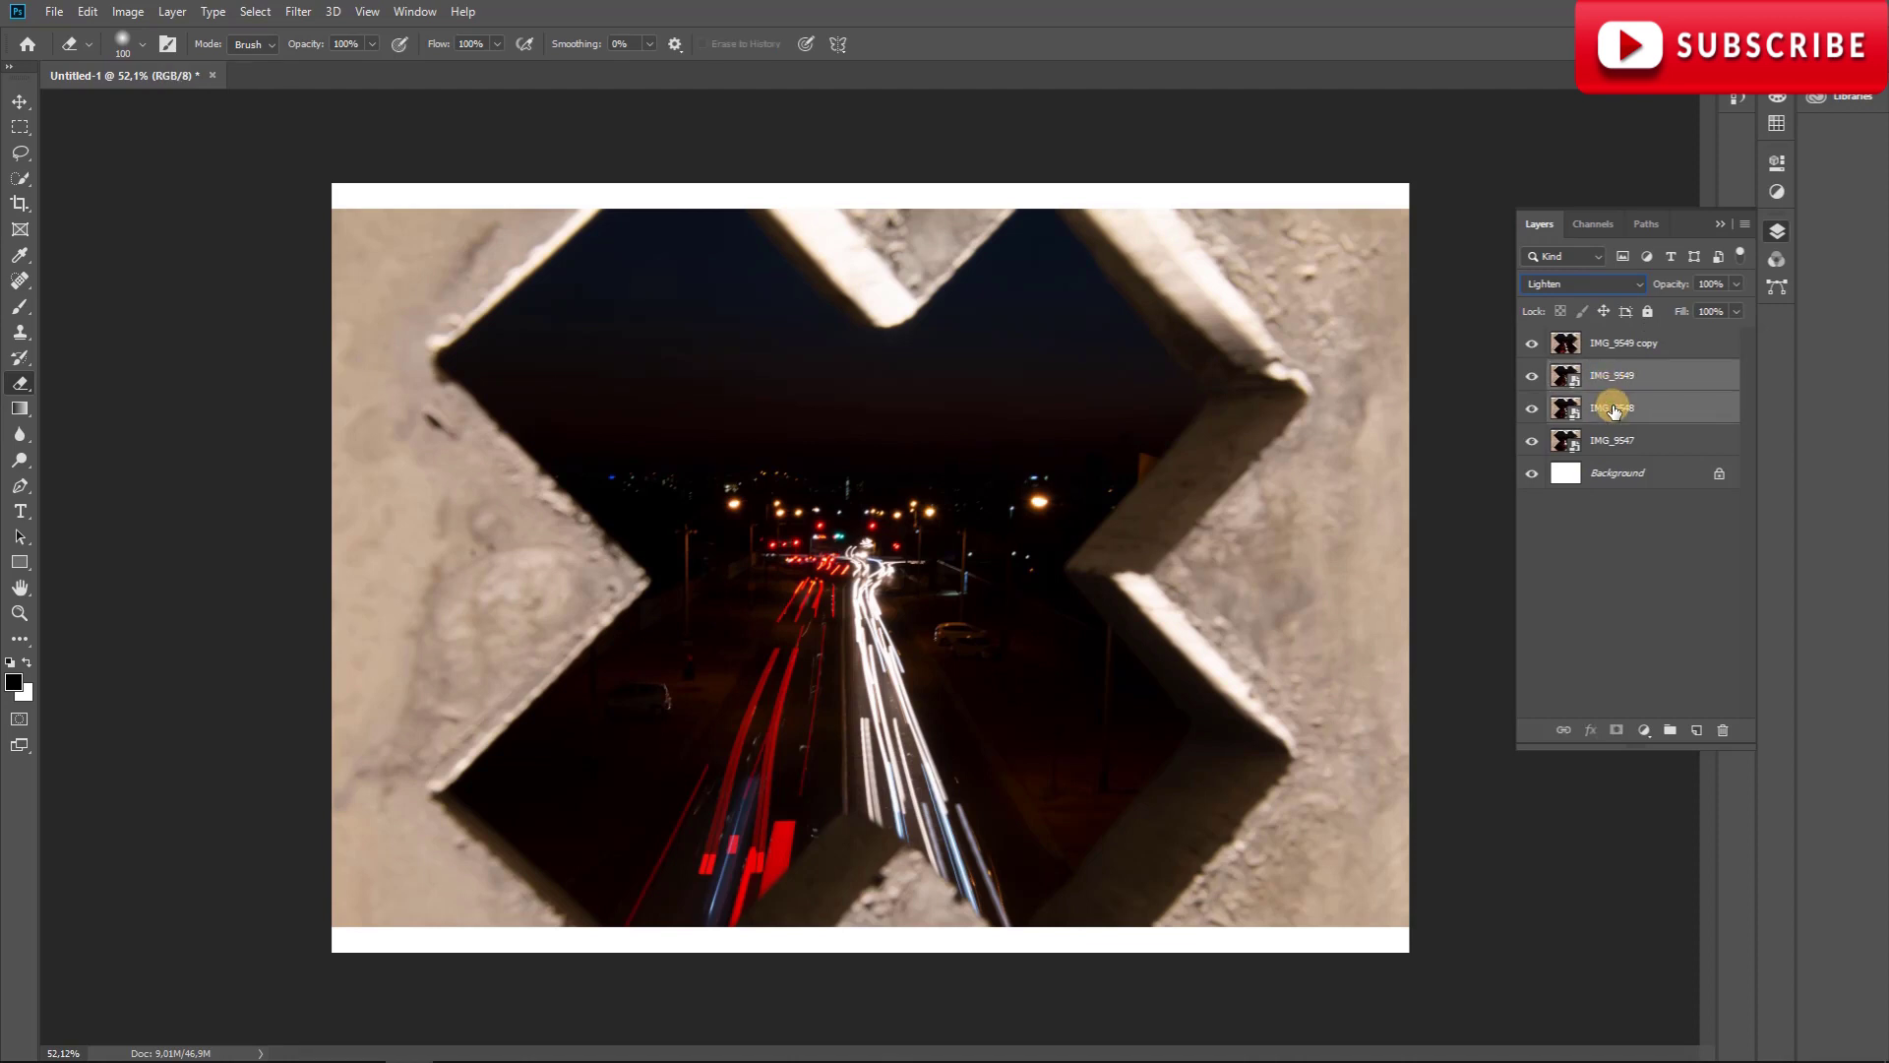
key("ctrl+g")
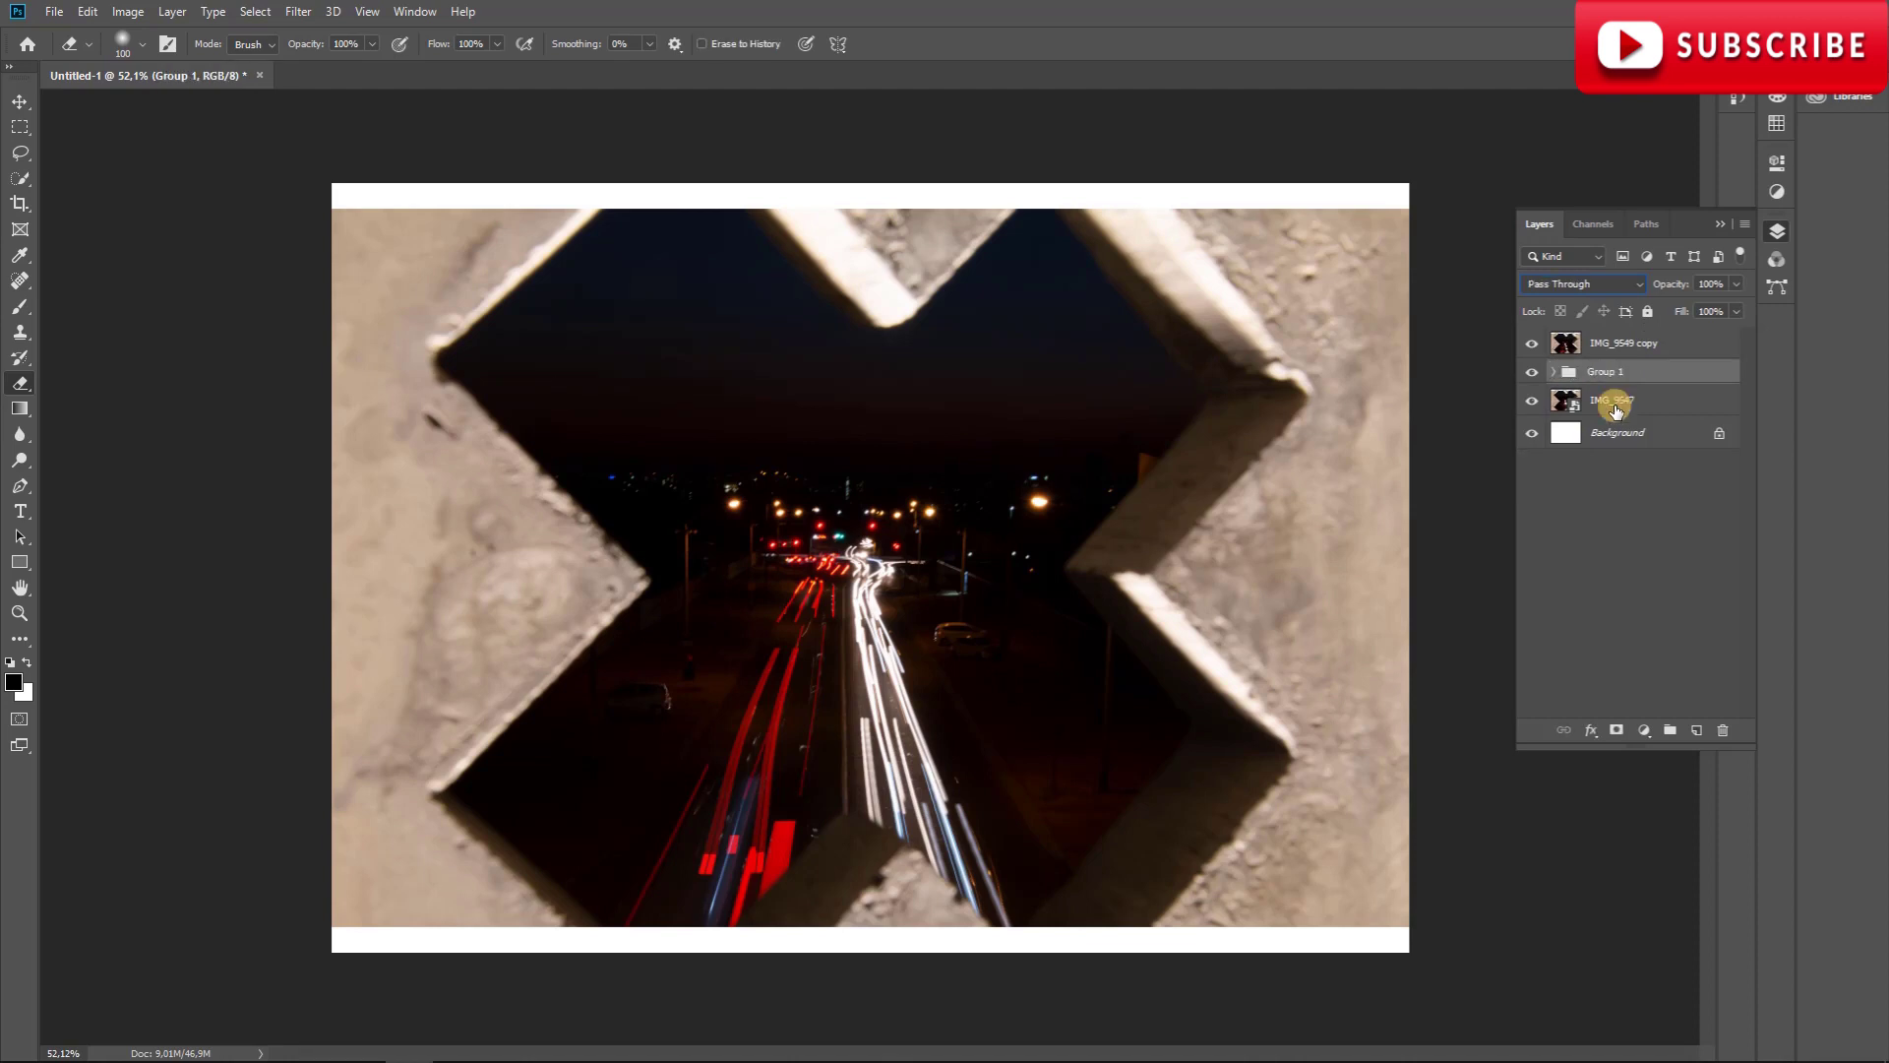
left_click(1531, 372)
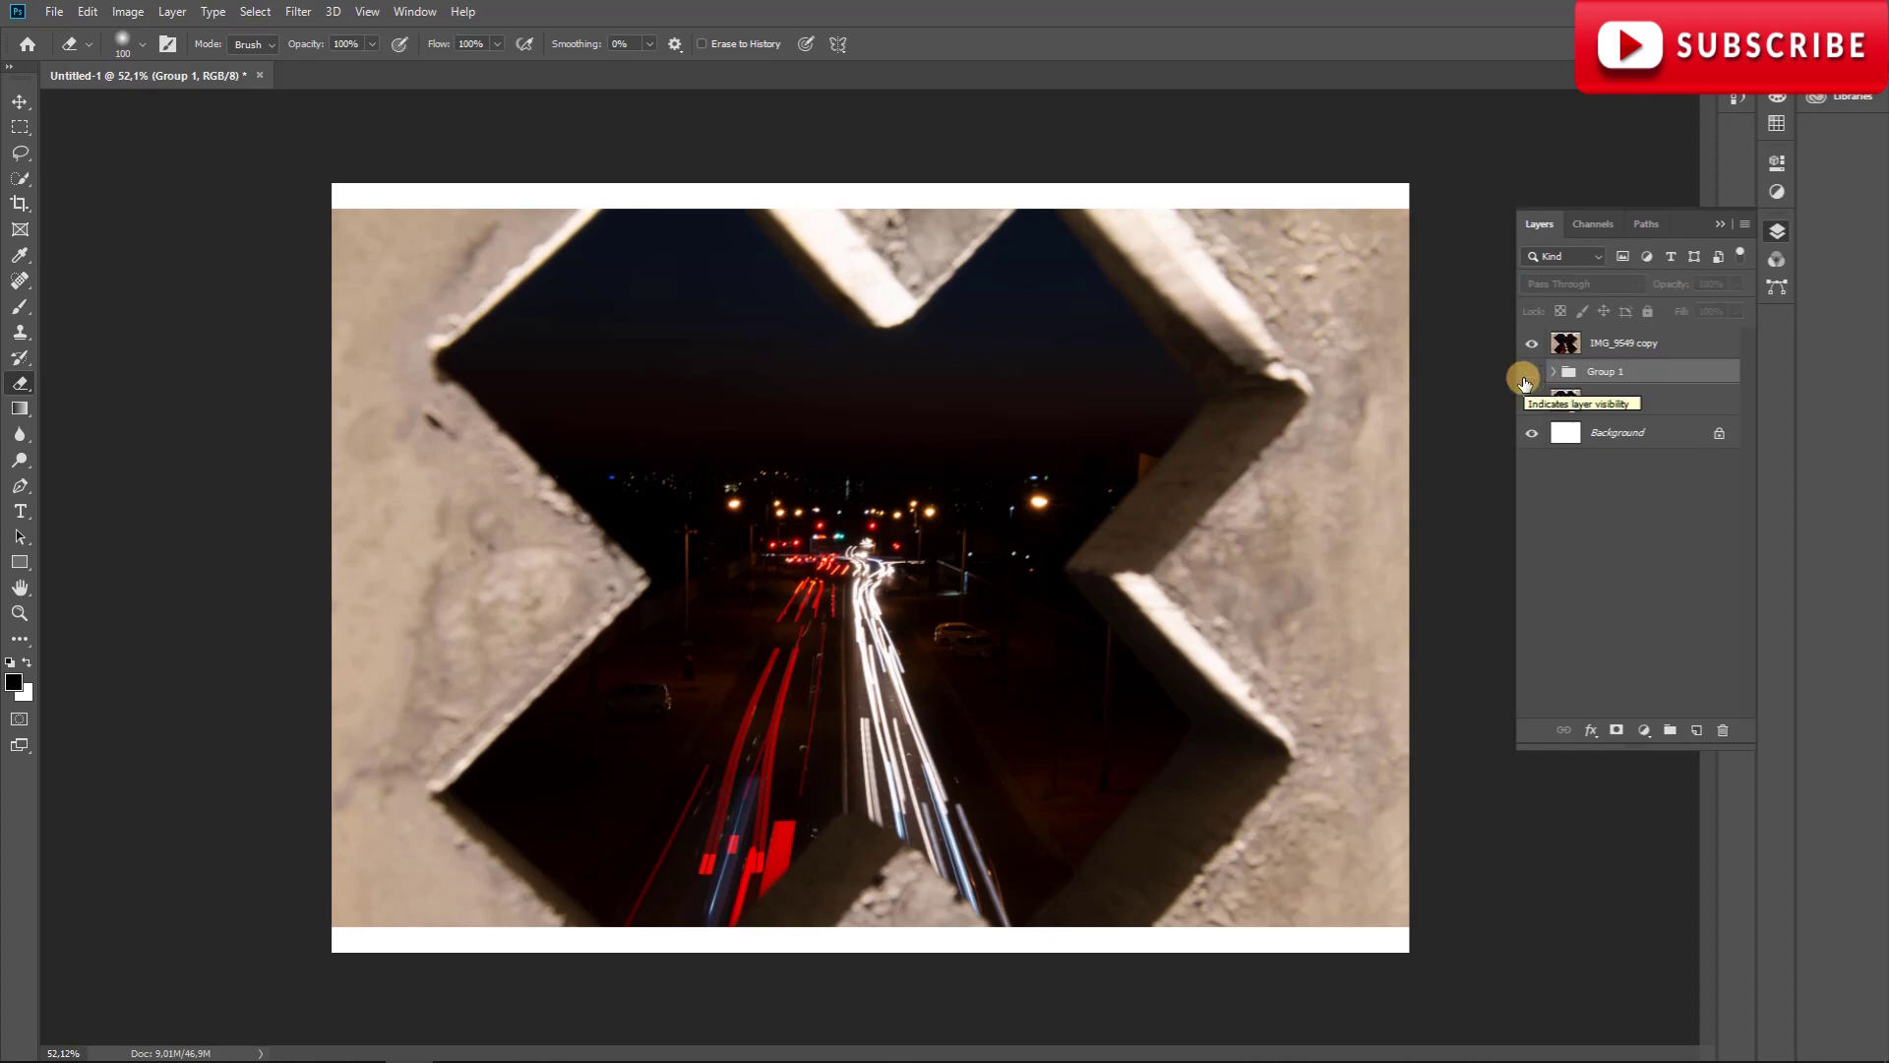
On the merged IMG_9549 copy layer, erase around the street lamp and dark roadside left of the road with a 60 px eraser.
left_click(1638, 346)
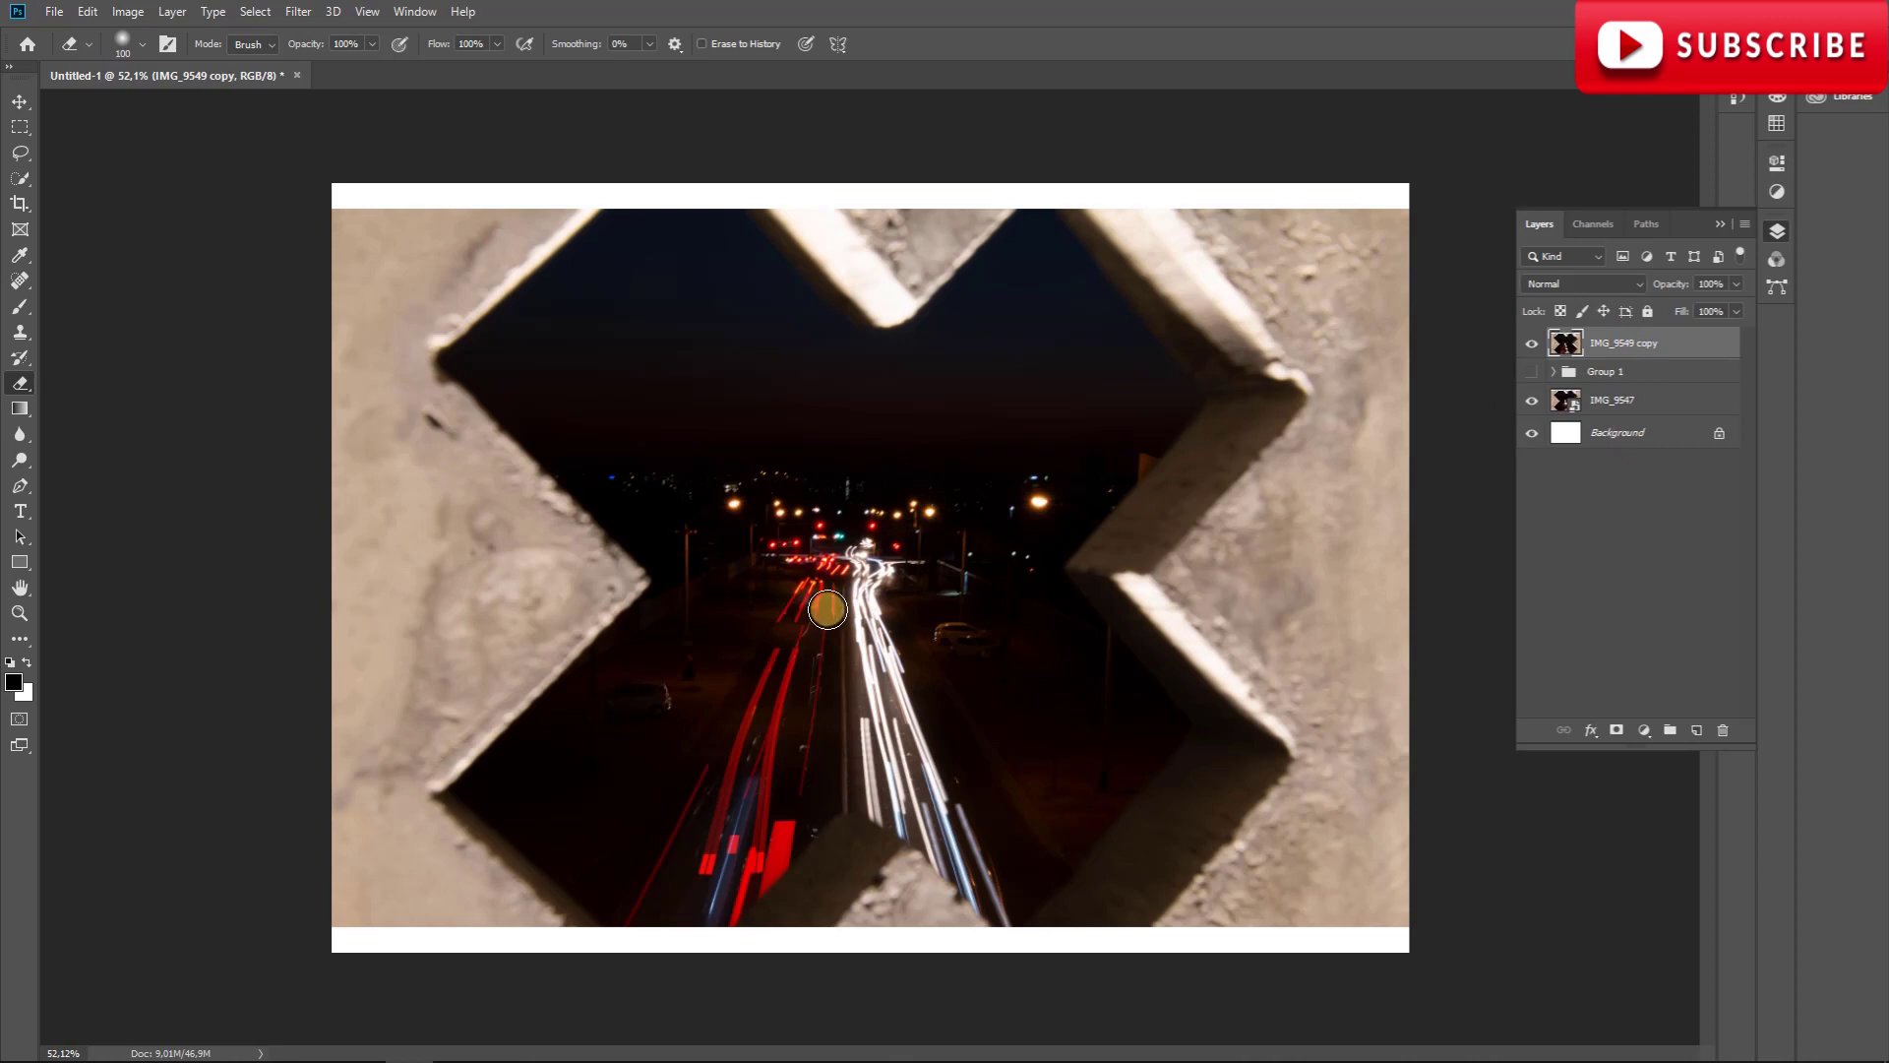
key("z")
left_click(830, 605)
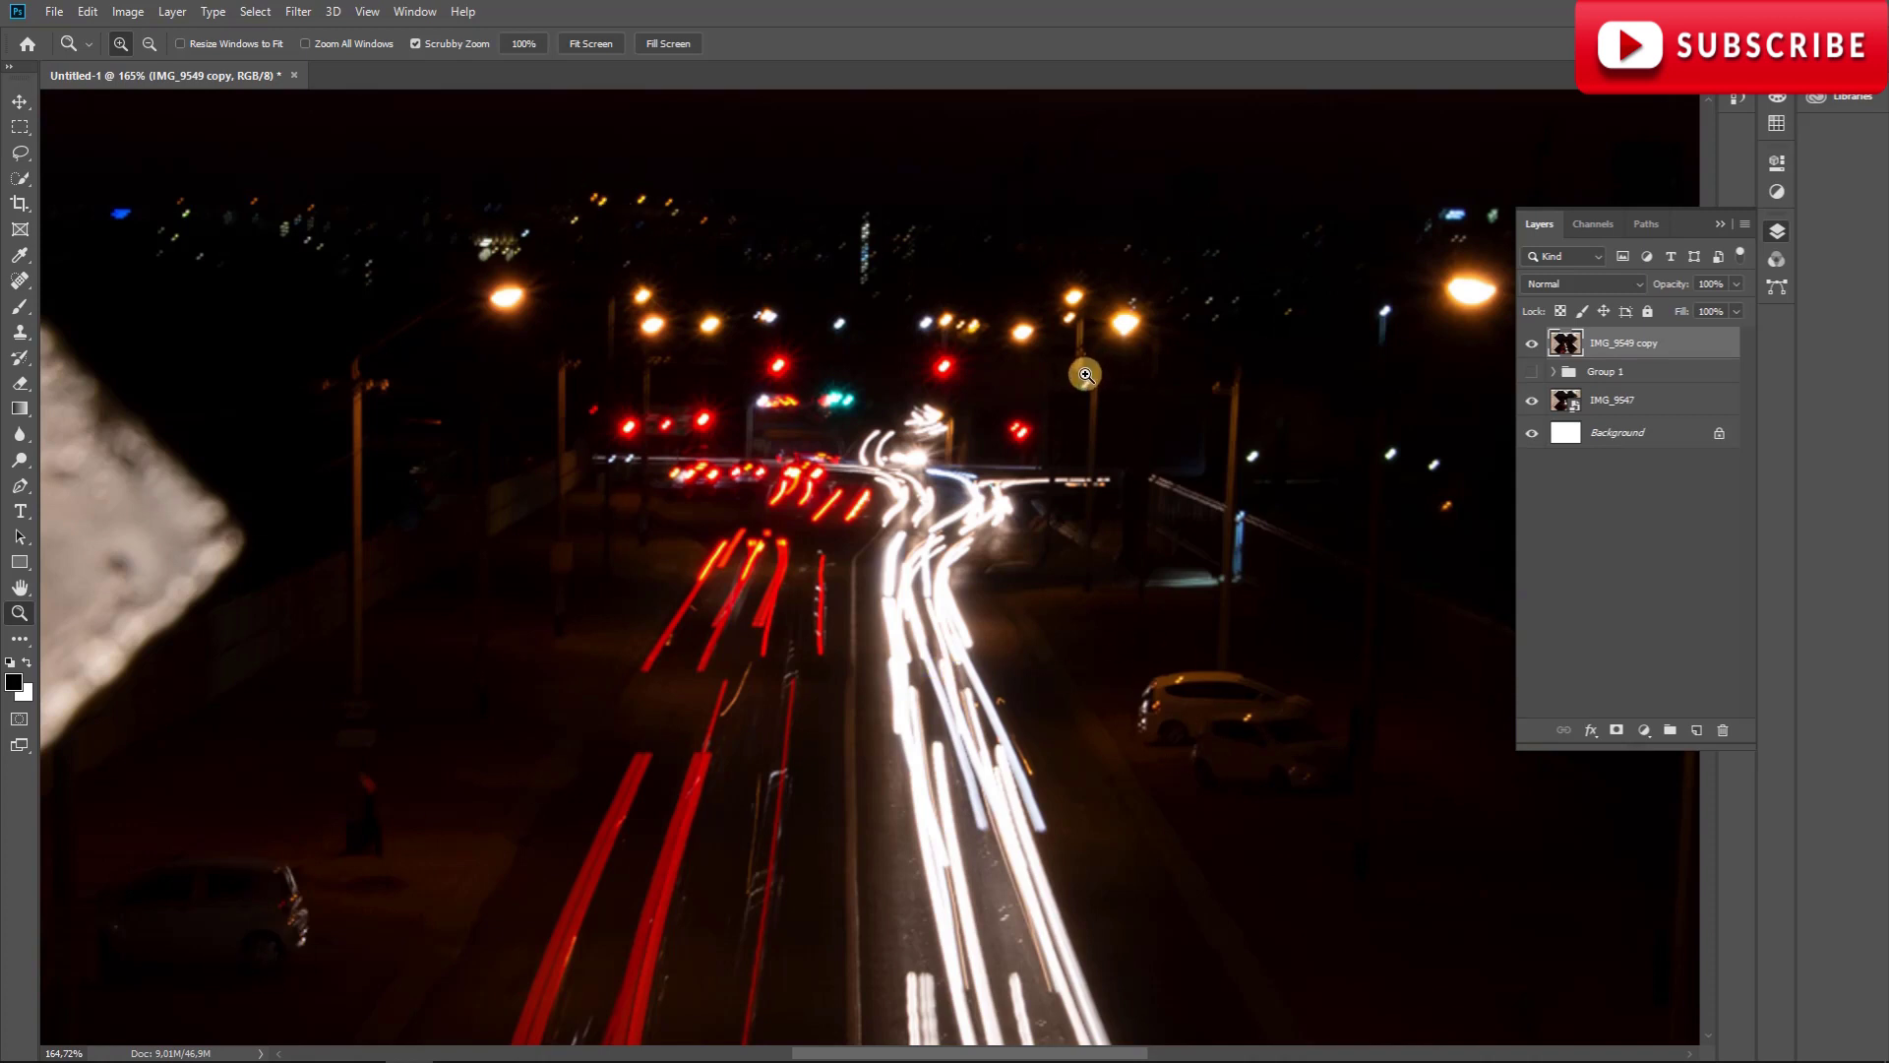
left_click(389, 223)
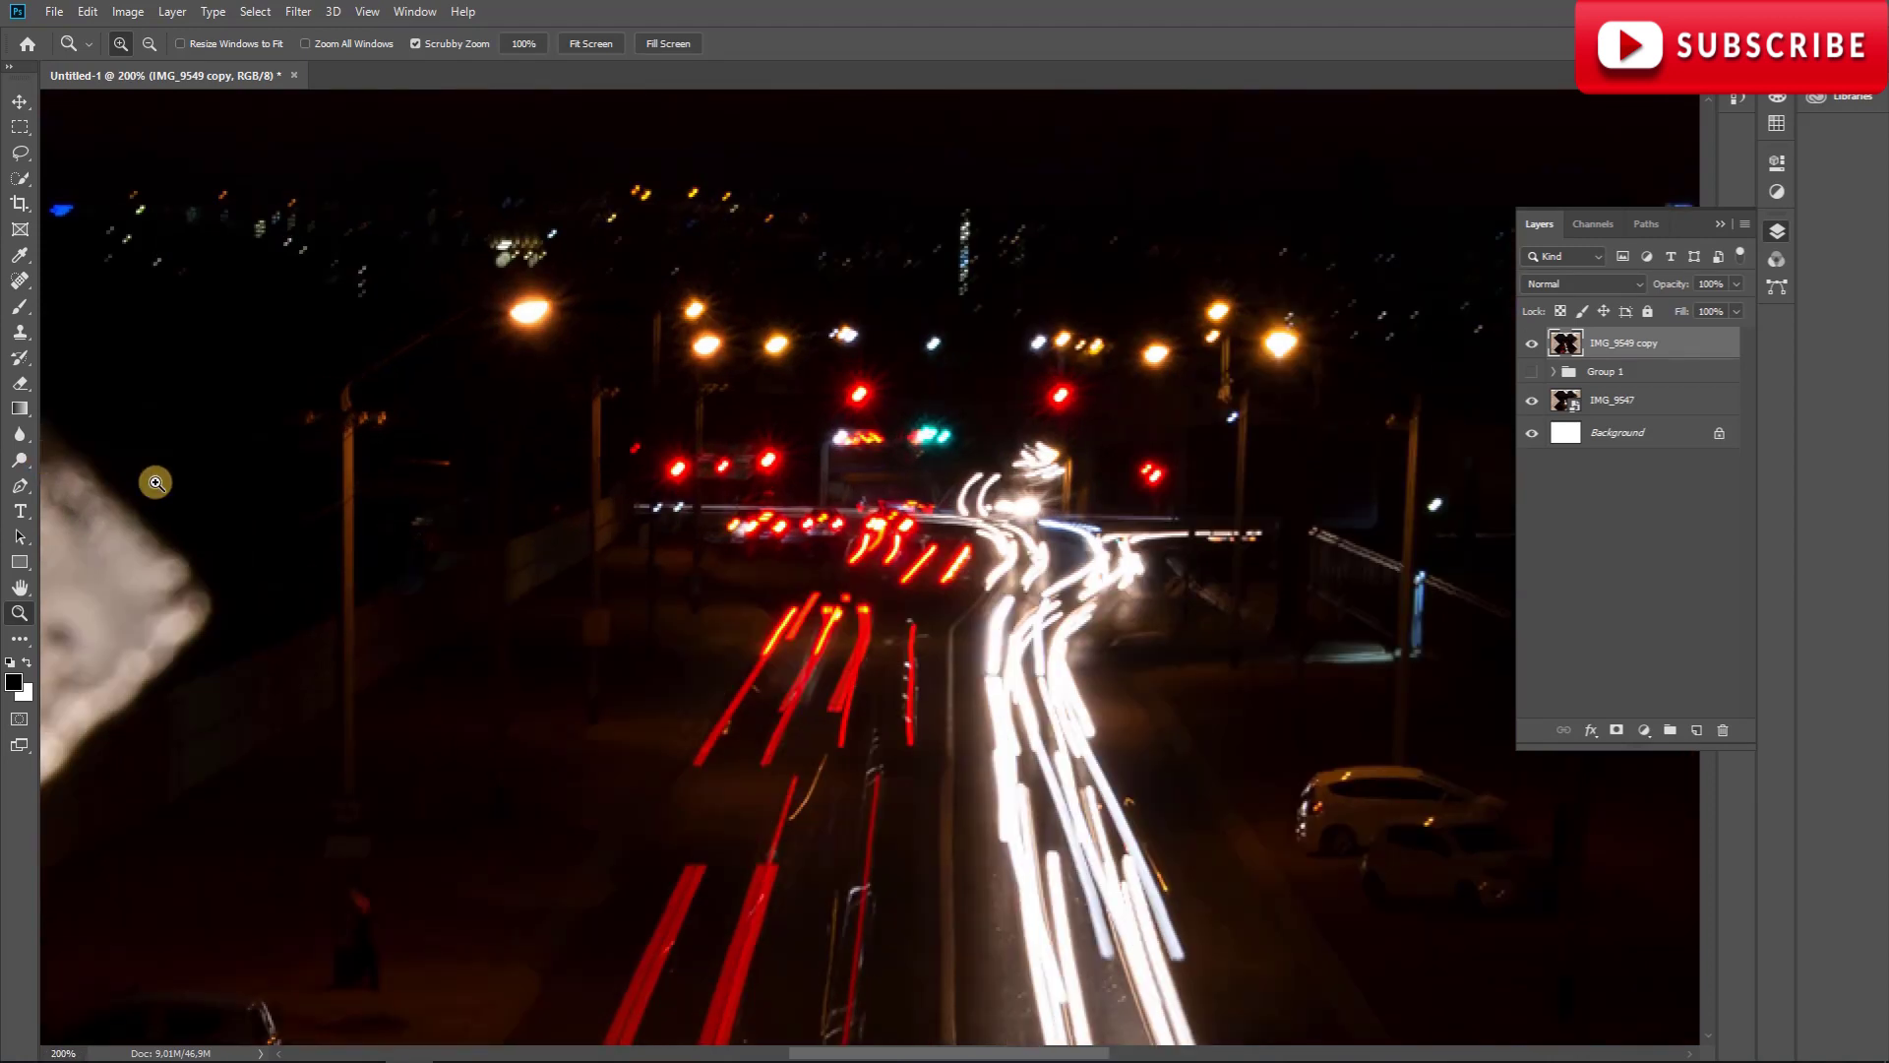
left_click(19, 382)
key("bracketleft")
key("bracketleft")
key("bracketleft")
key("bracketleft")
mouse_move(434, 482)
left_mouse_down()
mouse_move(523, 318)
mouse_move(373, 357)
mouse_move(348, 424)
mouse_move(377, 346)
mouse_move(338, 440)
mouse_move(319, 622)
left_mouse_up()
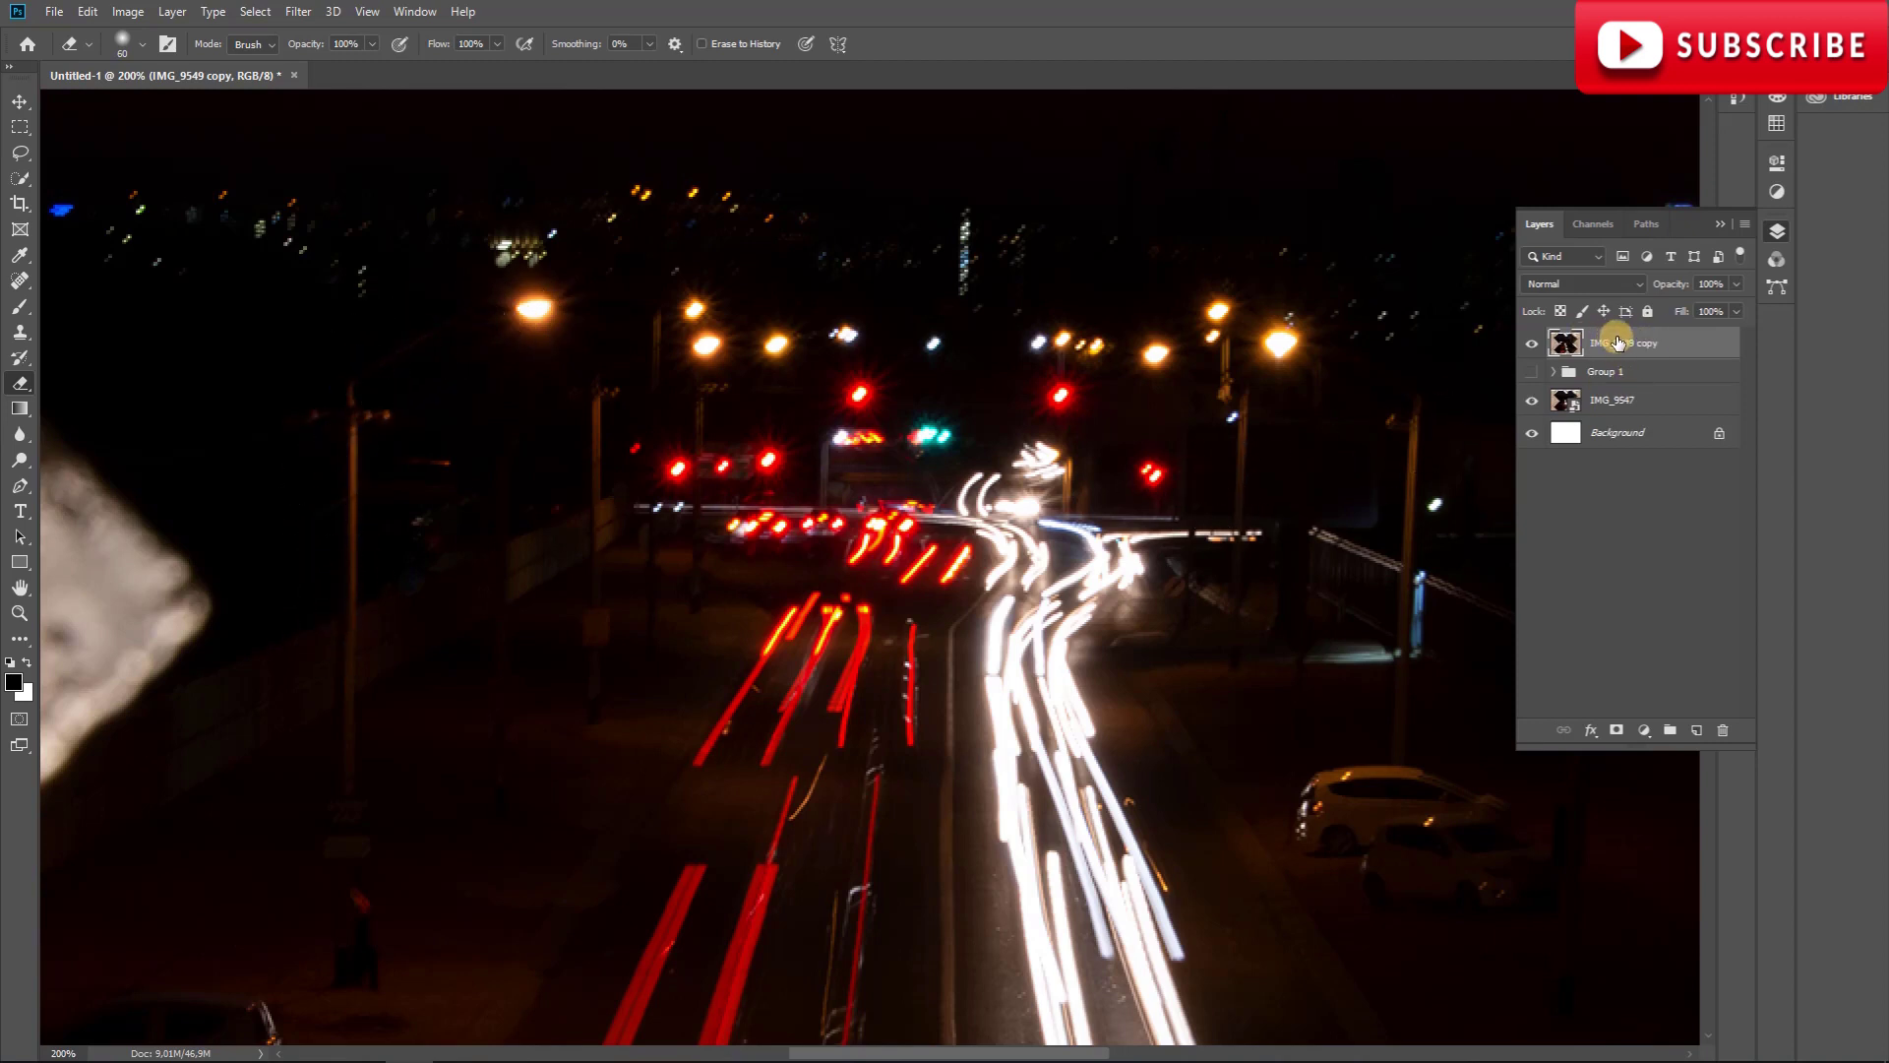
mouse_move(414, 236)
left_mouse_down()
mouse_move(727, 241)
mouse_move(645, 199)
mouse_move(84, 211)
mouse_move(308, 338)
left_mouse_up()
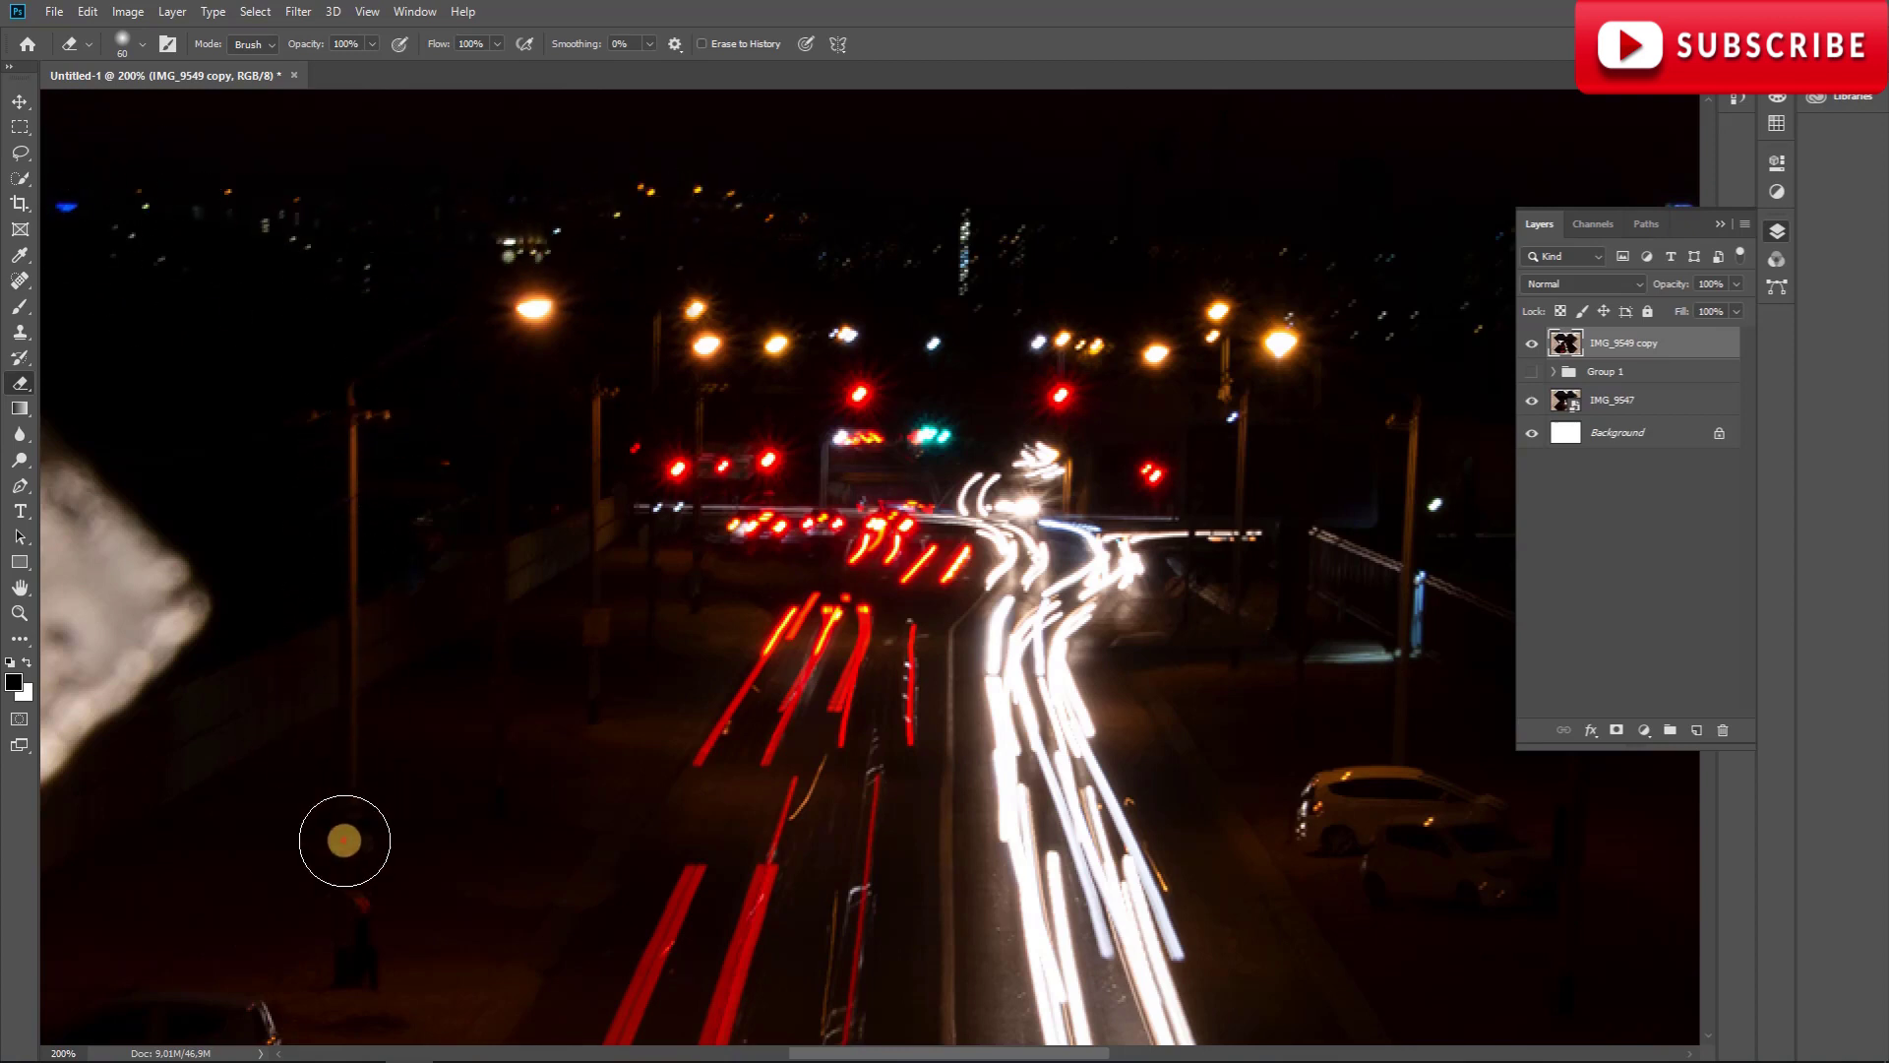
mouse_move(646, 568)
left_mouse_down()
mouse_move(802, 338)
mouse_move(909, 349)
mouse_move(792, 331)
mouse_move(1187, 362)
mouse_move(1330, 347)
mouse_move(1277, 339)
mouse_move(1153, 449)
mouse_move(1075, 393)
mouse_move(848, 378)
mouse_move(843, 426)
mouse_move(750, 441)
mouse_move(1411, 631)
mouse_move(1261, 898)
mouse_move(1184, 610)
mouse_move(1170, 776)
mouse_move(1522, 915)
left_mouse_up()
Erase the dark area right of the white light trails on the merged layer with a 125 px eraser to reveal the trails beneath.
key("z")
left_click(493, 536, "alt")
key("alt+e")
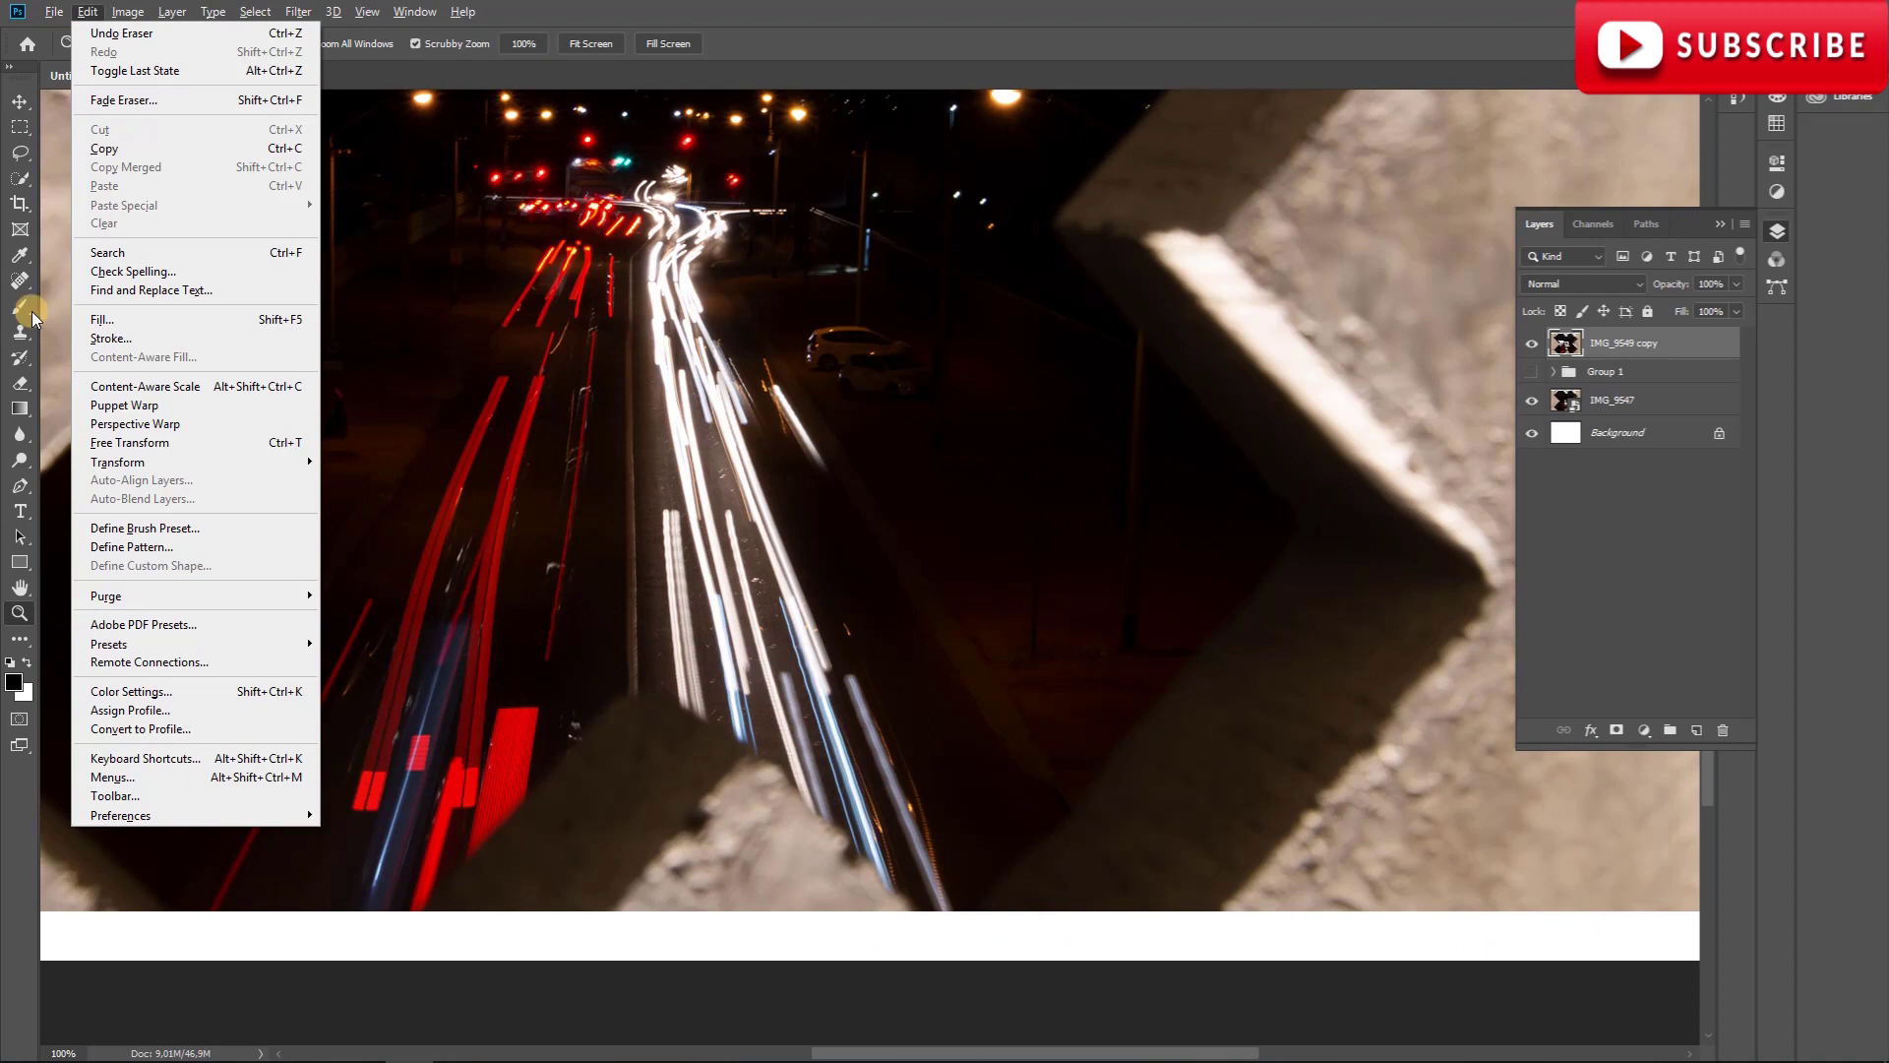
key("Escape")
key("e")
mouse_move(1140, 650)
left_mouse_down()
mouse_move(811, 409)
mouse_move(898, 688)
left_mouse_up()
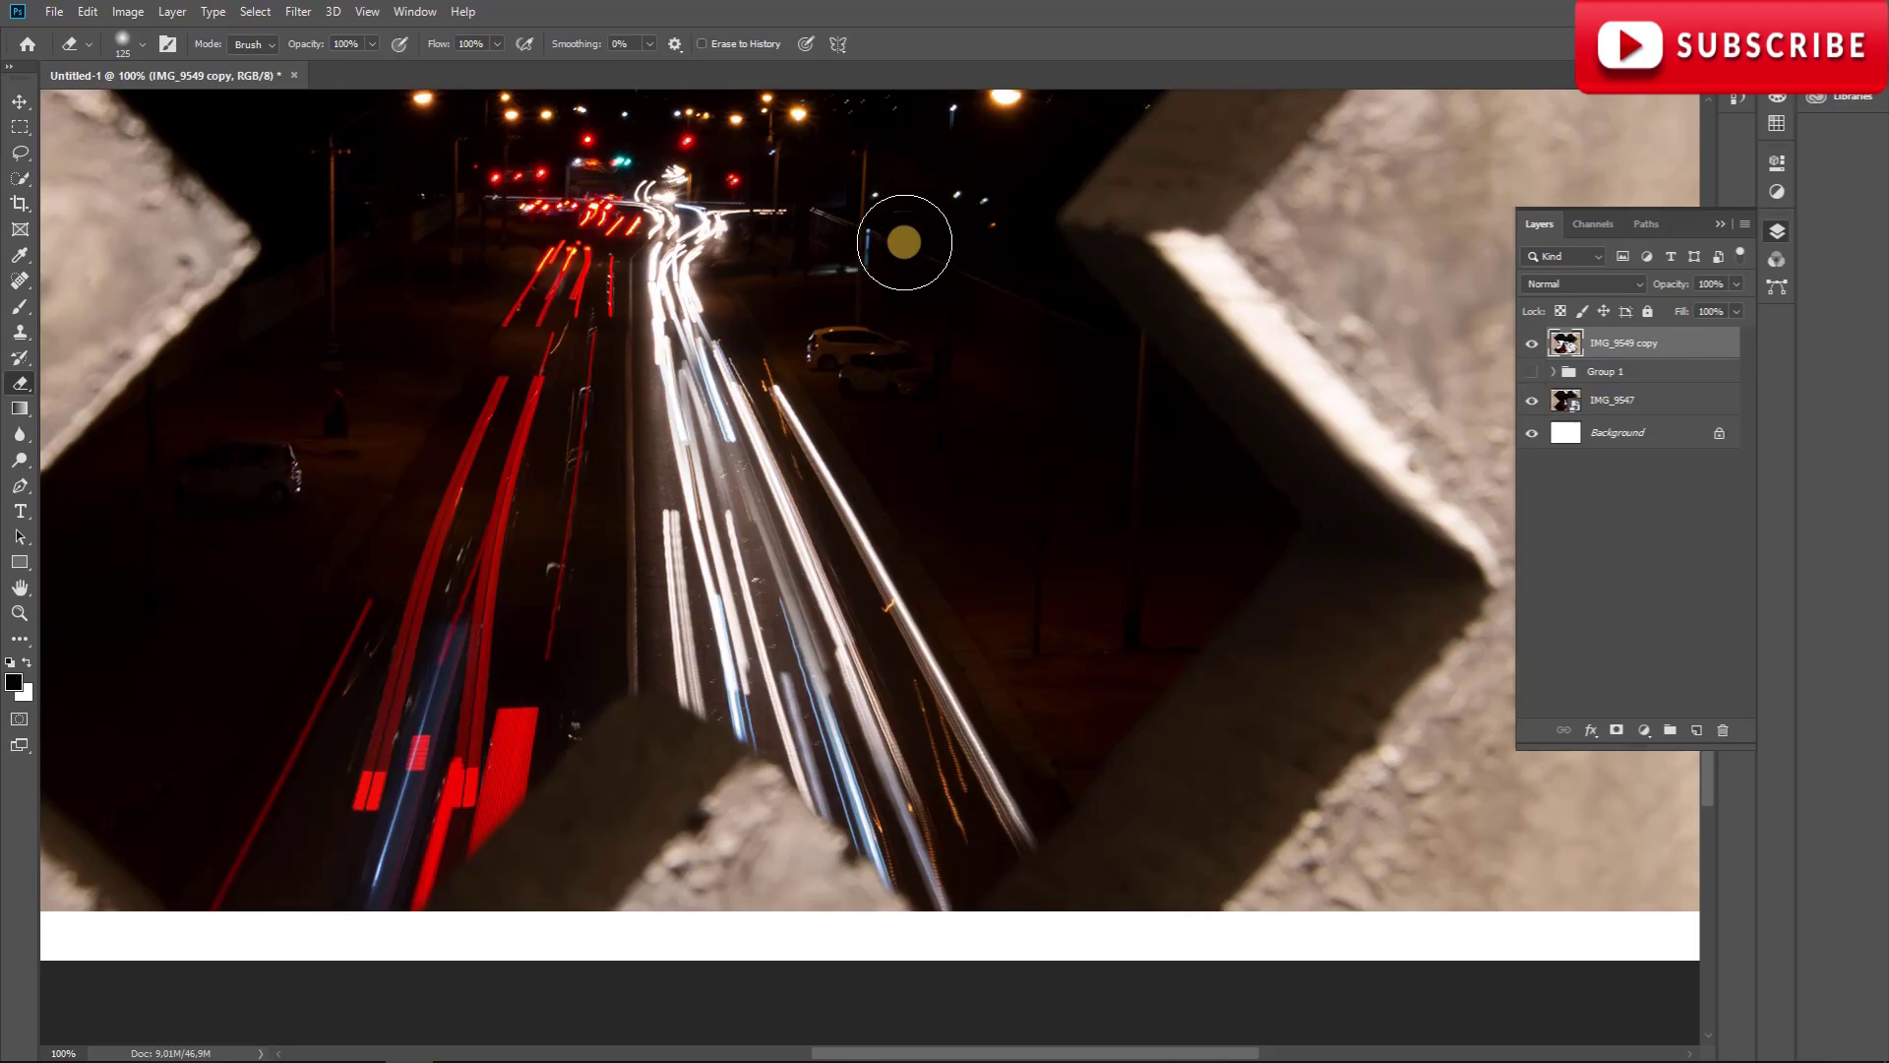
Erase the concrete frame on the merged IMG_9549 copy layer with a 300 px eraser and undo the stroke that cuts into the red trails.
scroll(931, 282, "up", 5)
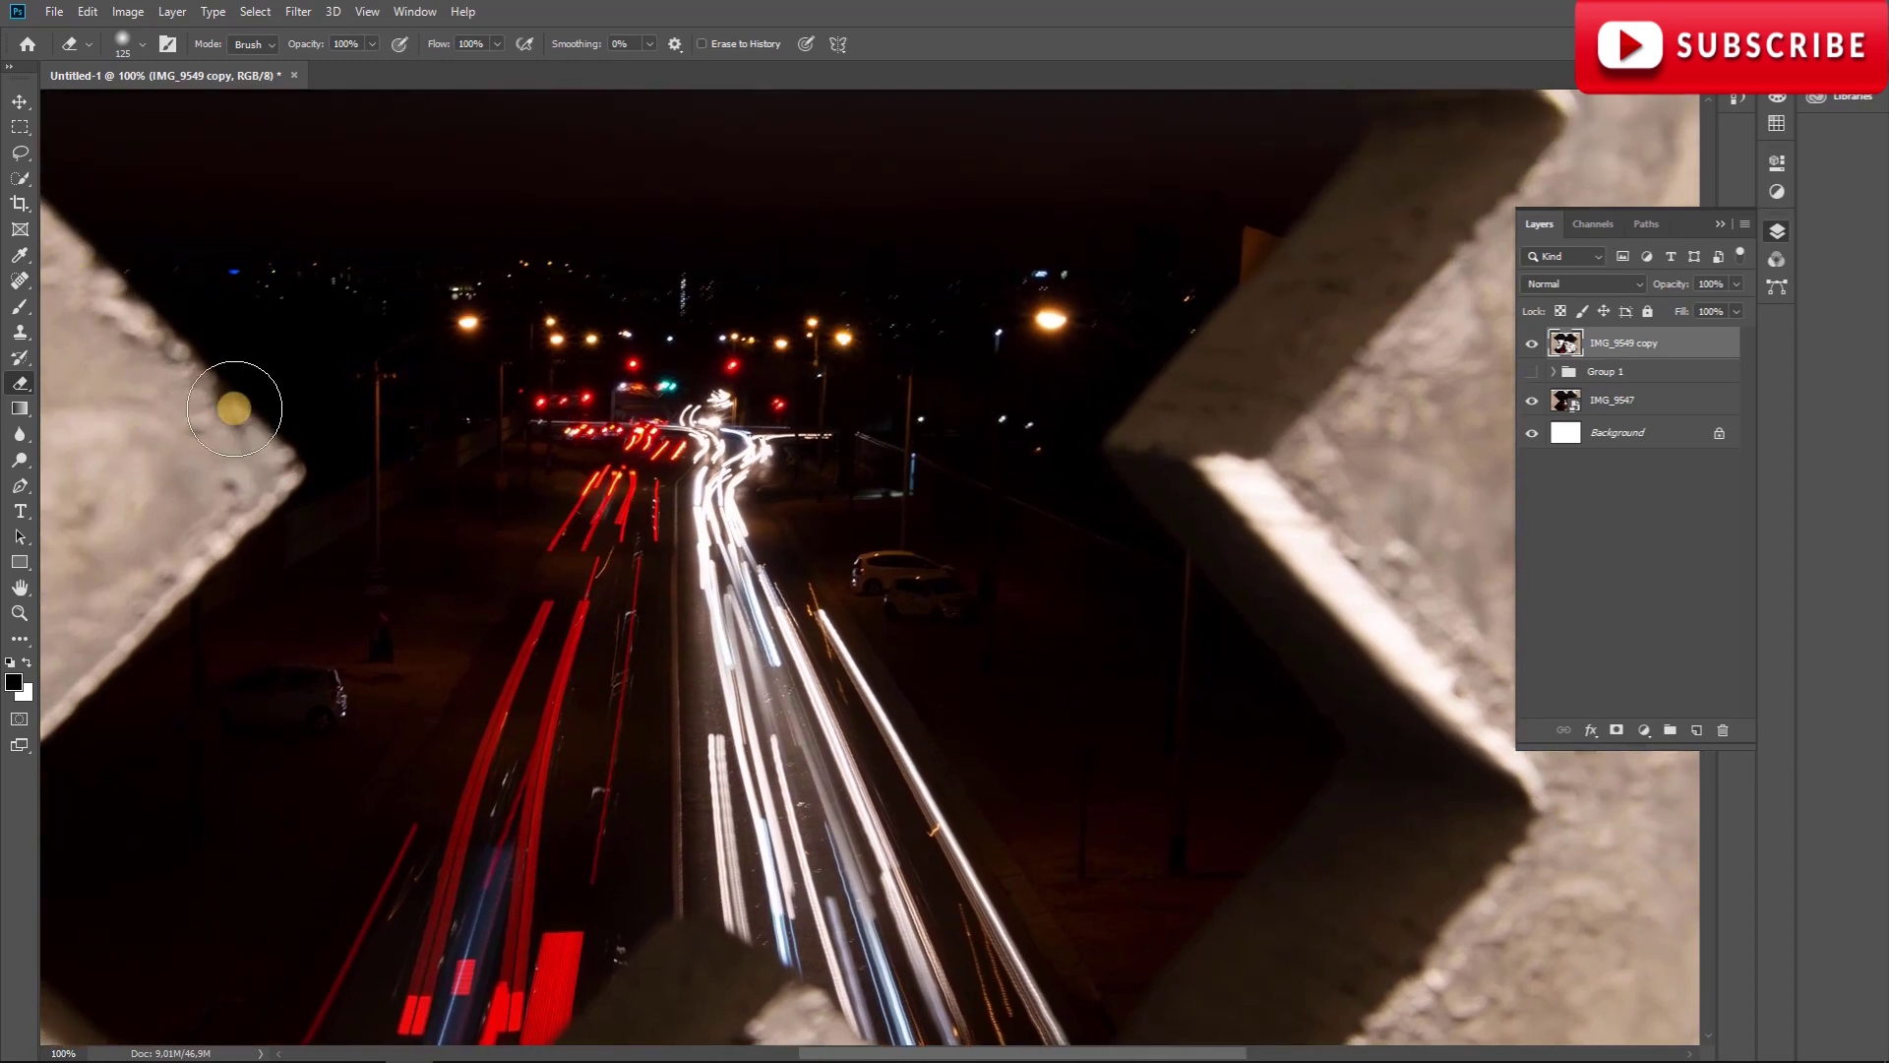
key("z")
key("ctrl+0")
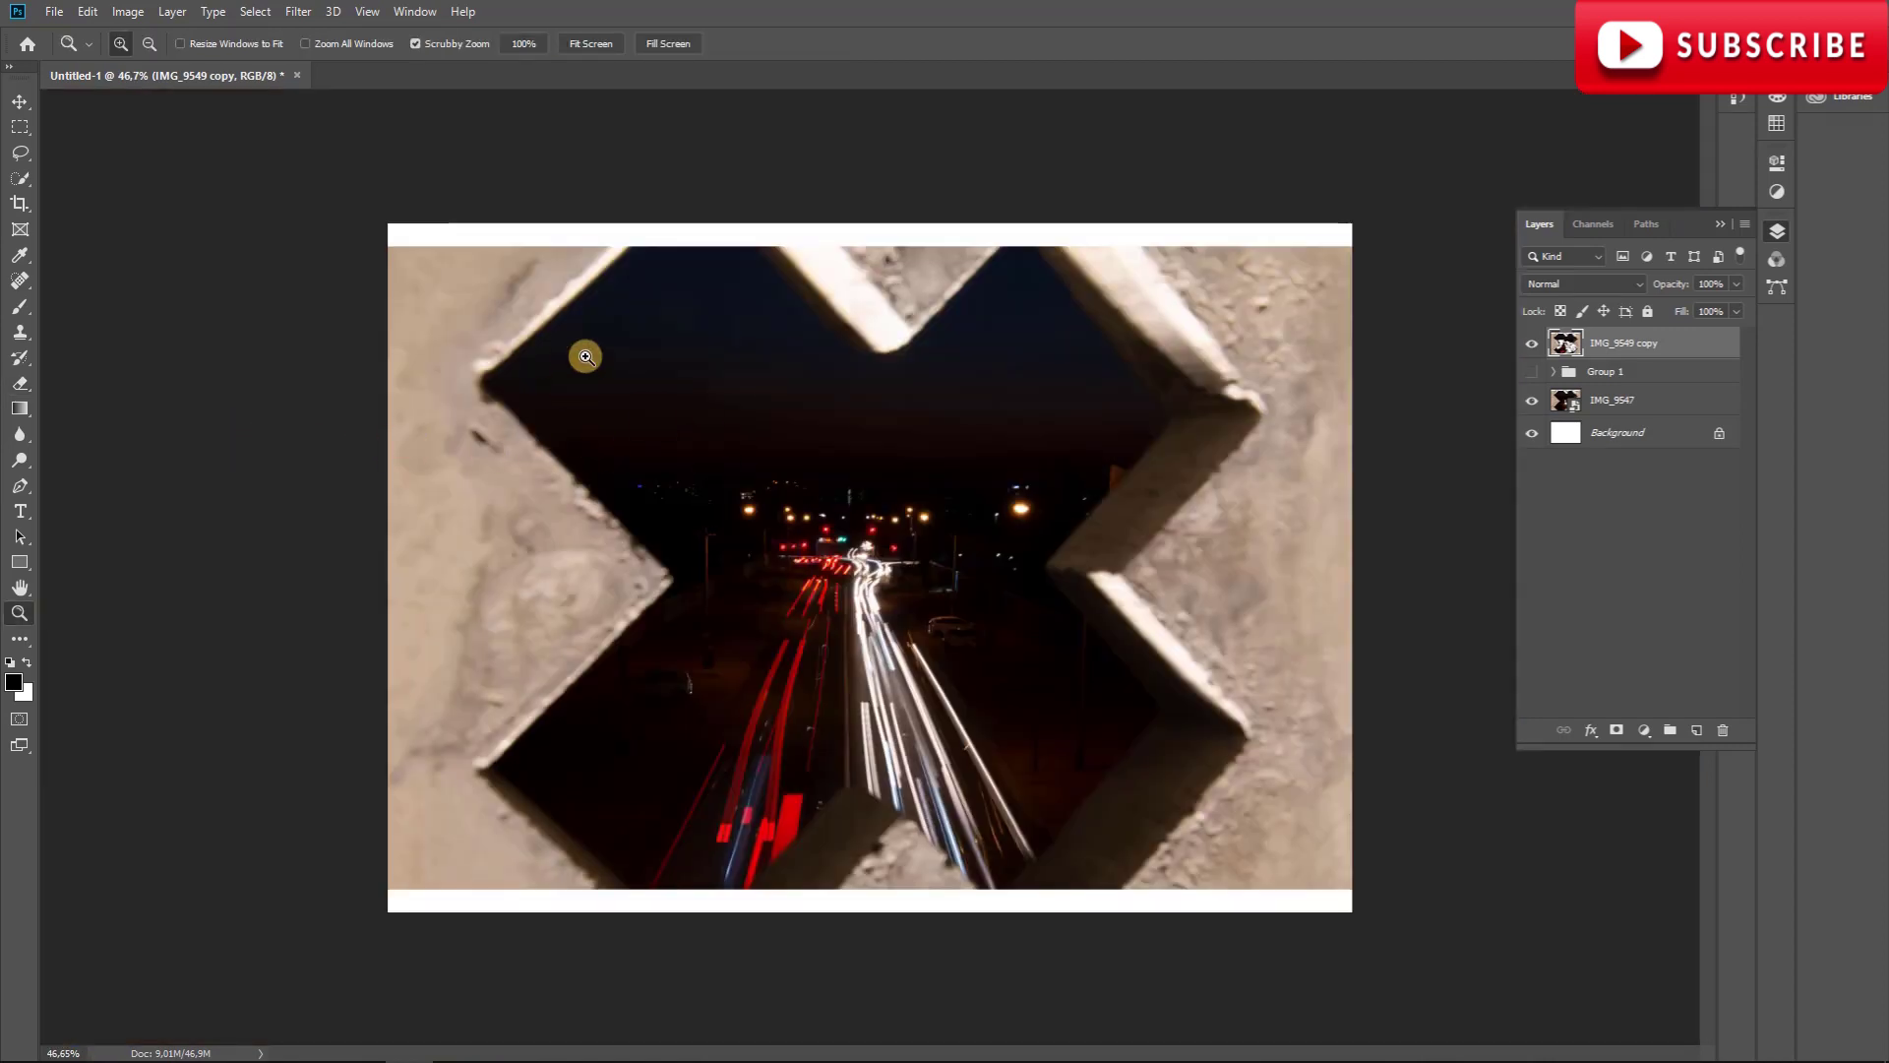
key("e")
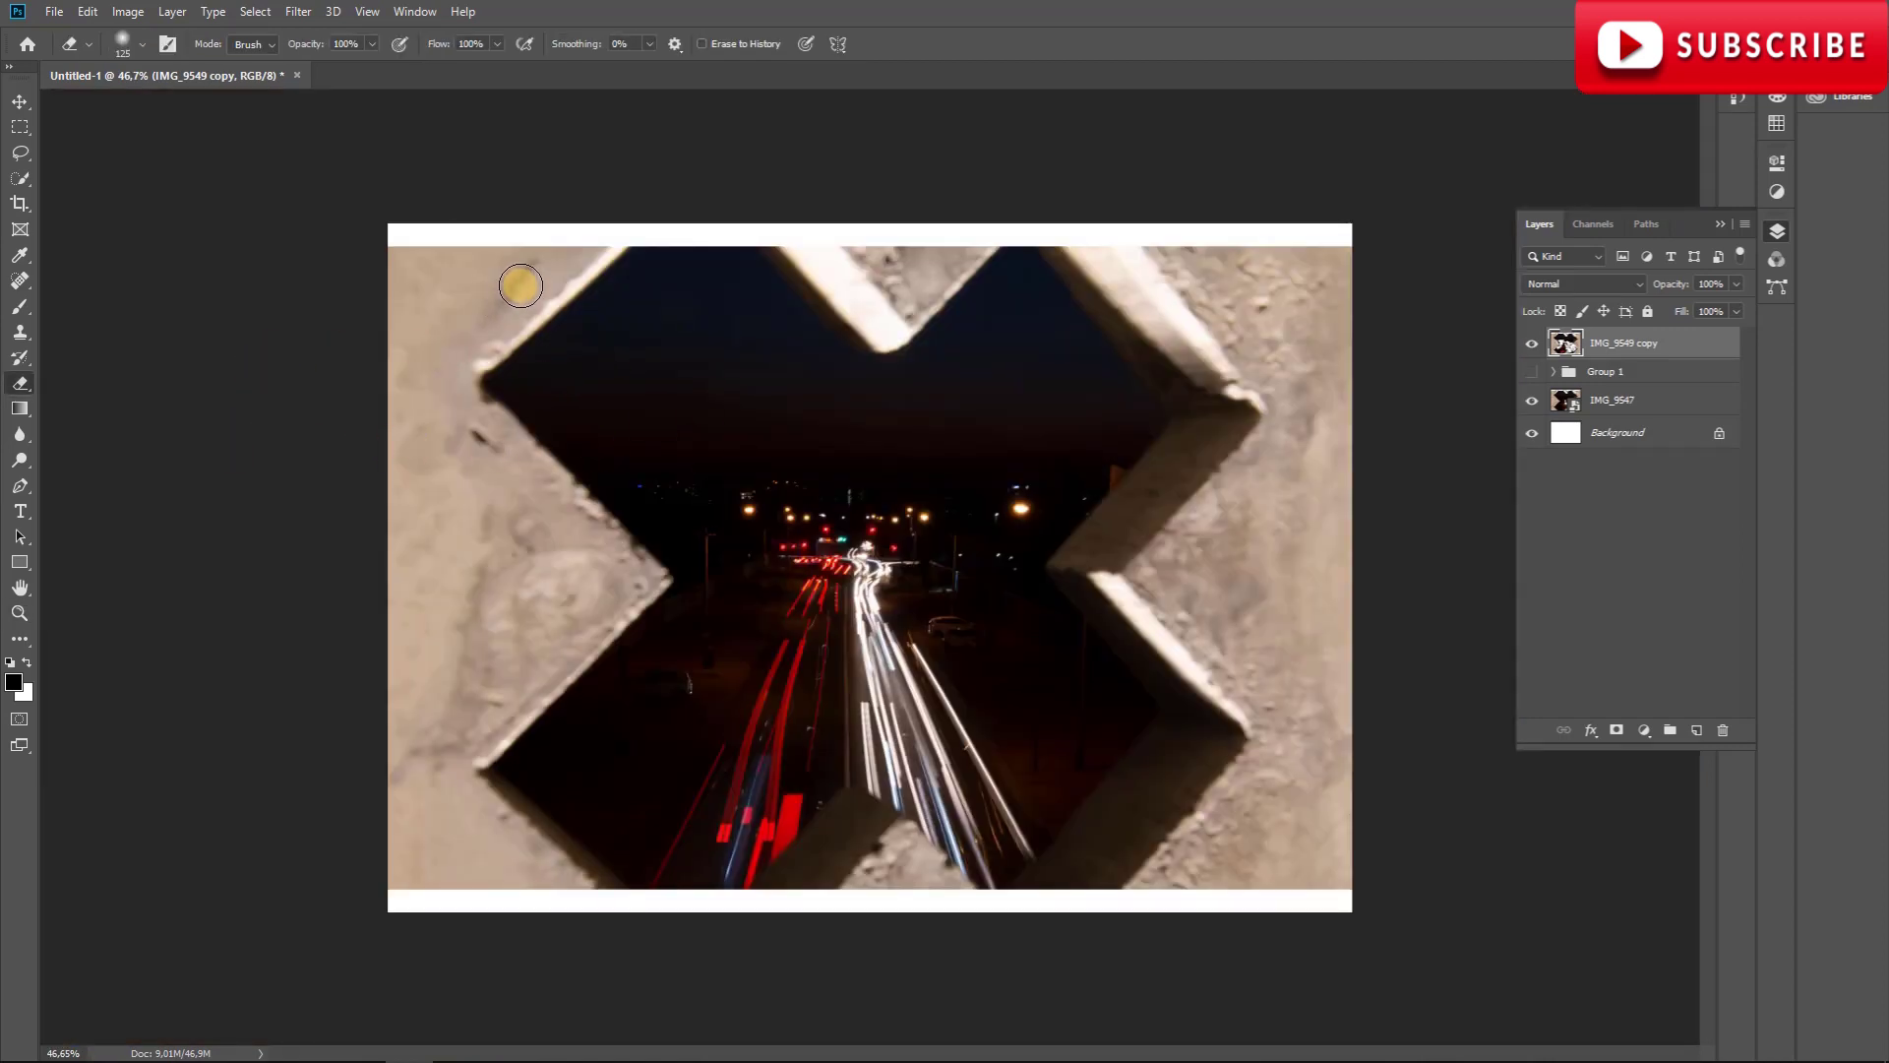
mouse_move(523, 289)
left_mouse_down()
mouse_move(540, 335)
mouse_move(520, 301)
mouse_move(549, 258)
left_mouse_up()
key("bracketright")
key("bracketright")
key("bracketright")
key("bracketright")
key("bracketright")
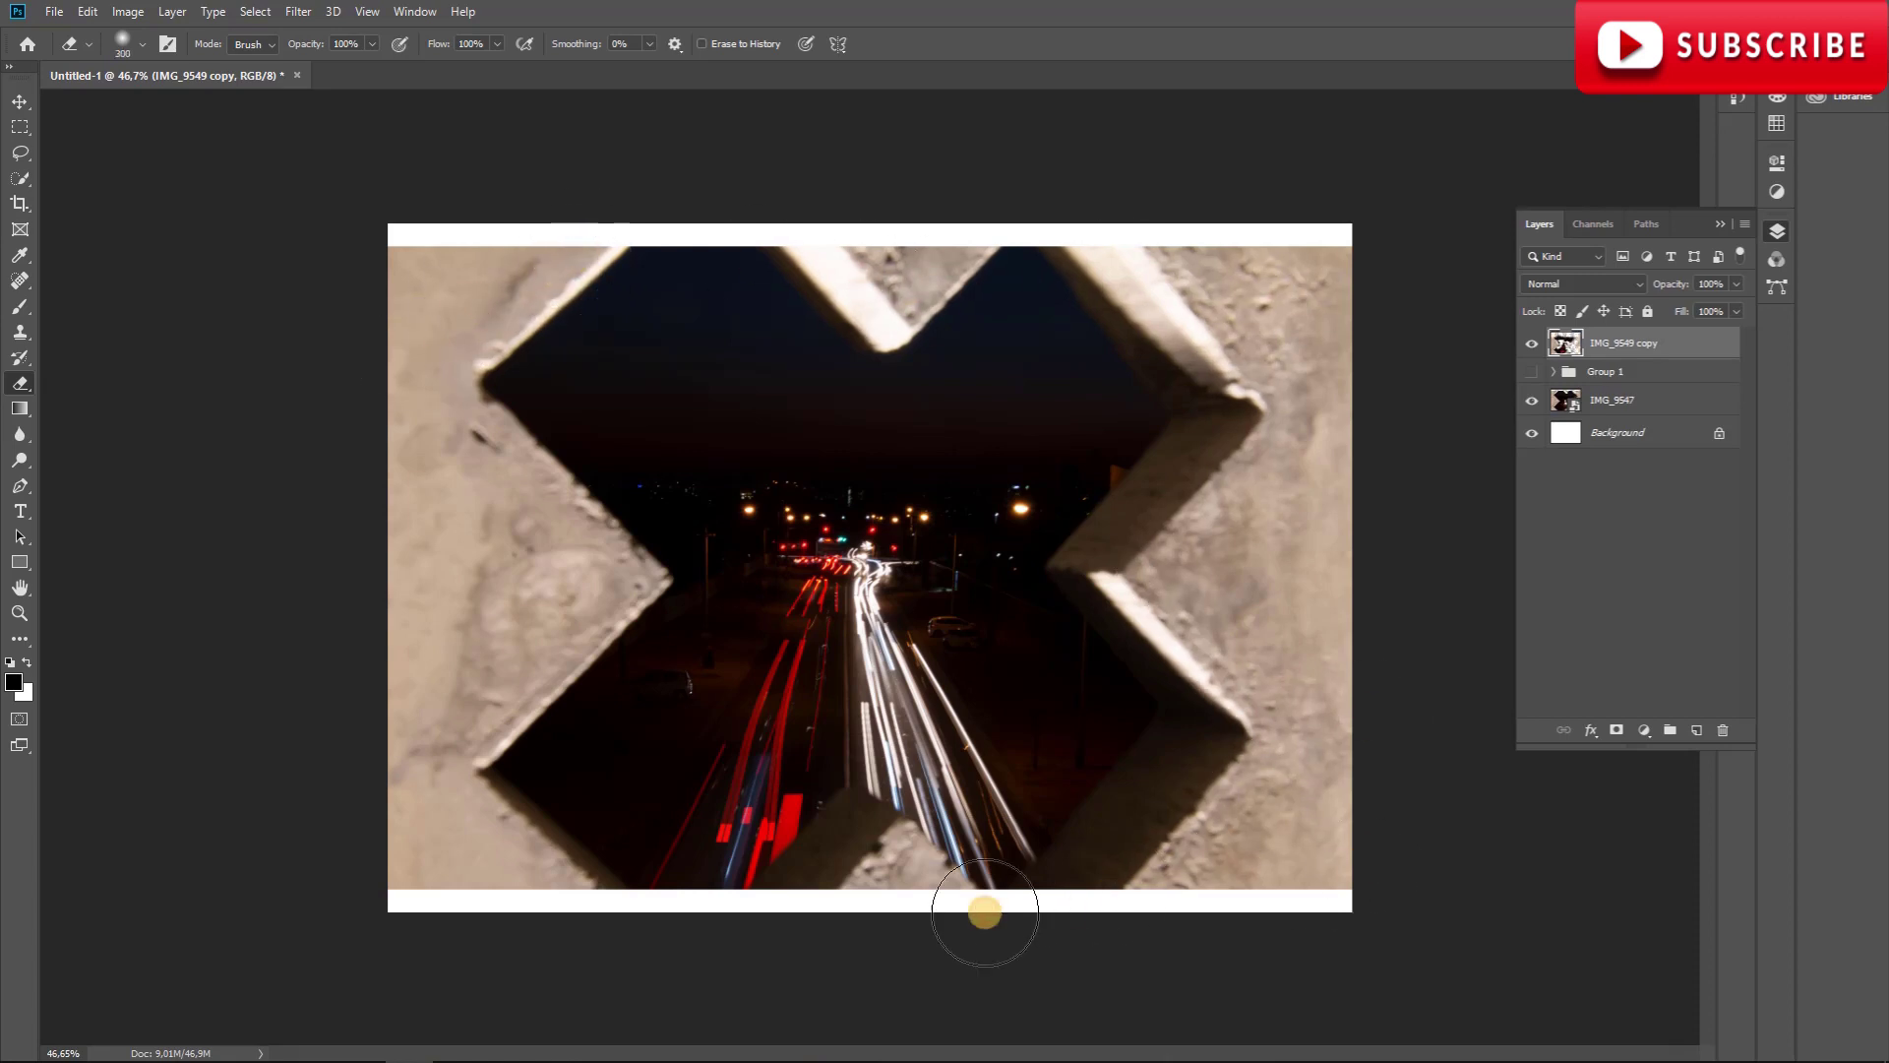
left_click(88, 13)
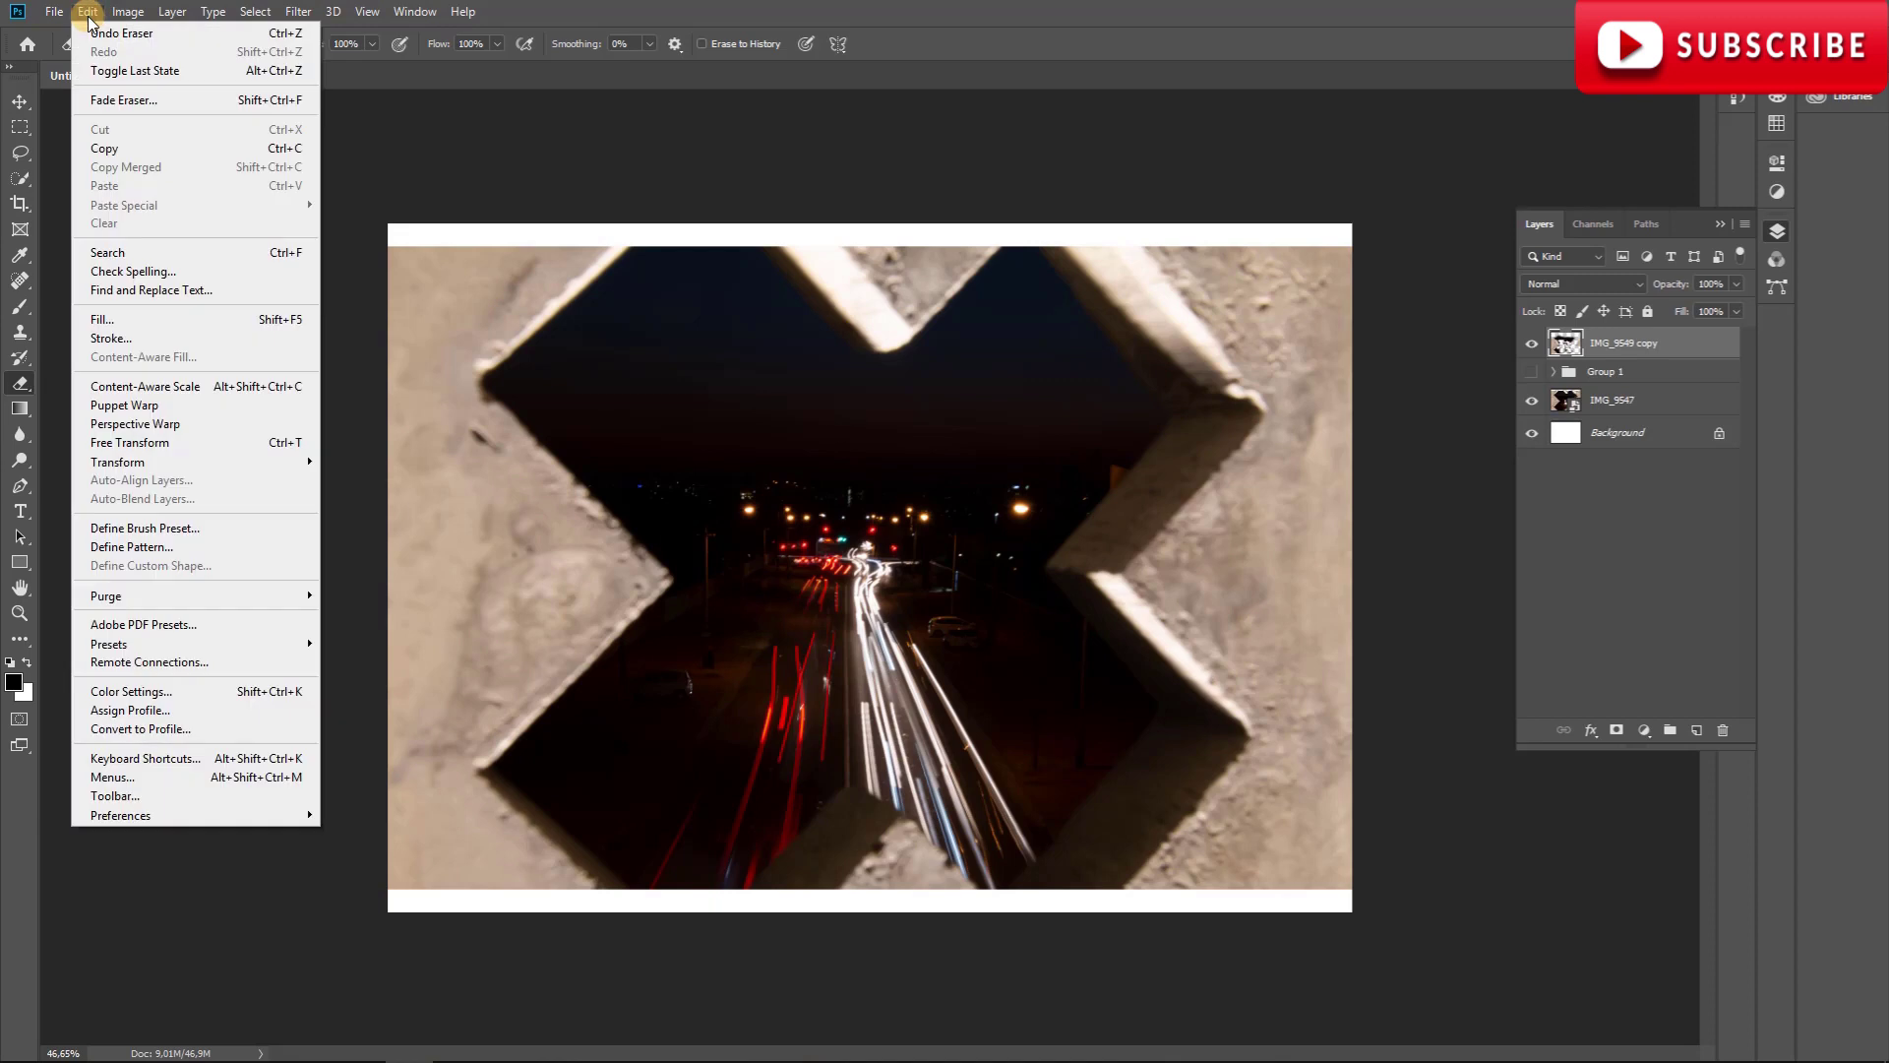
left_click(128, 70)
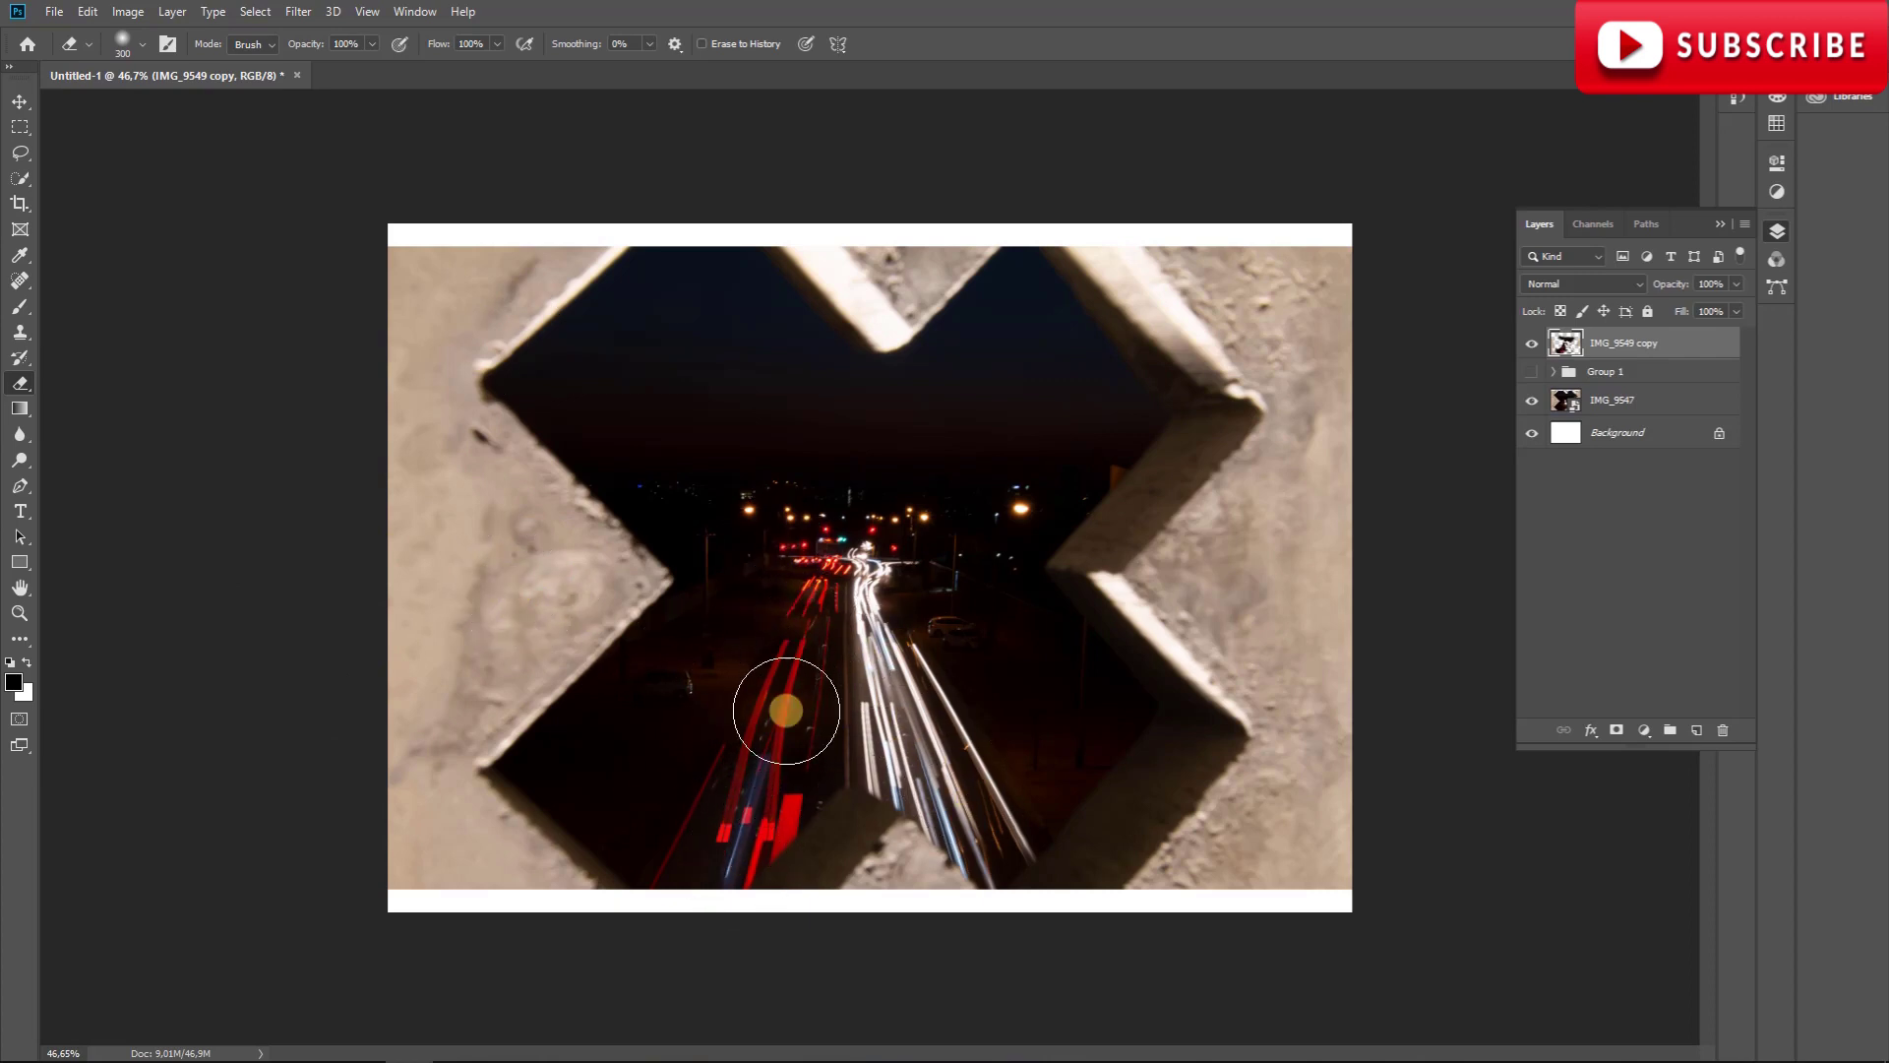
Place the raw photo IMG_9545 from the How to make LE better folder into the document with its raw settings as shot.
left_click(18, 587)
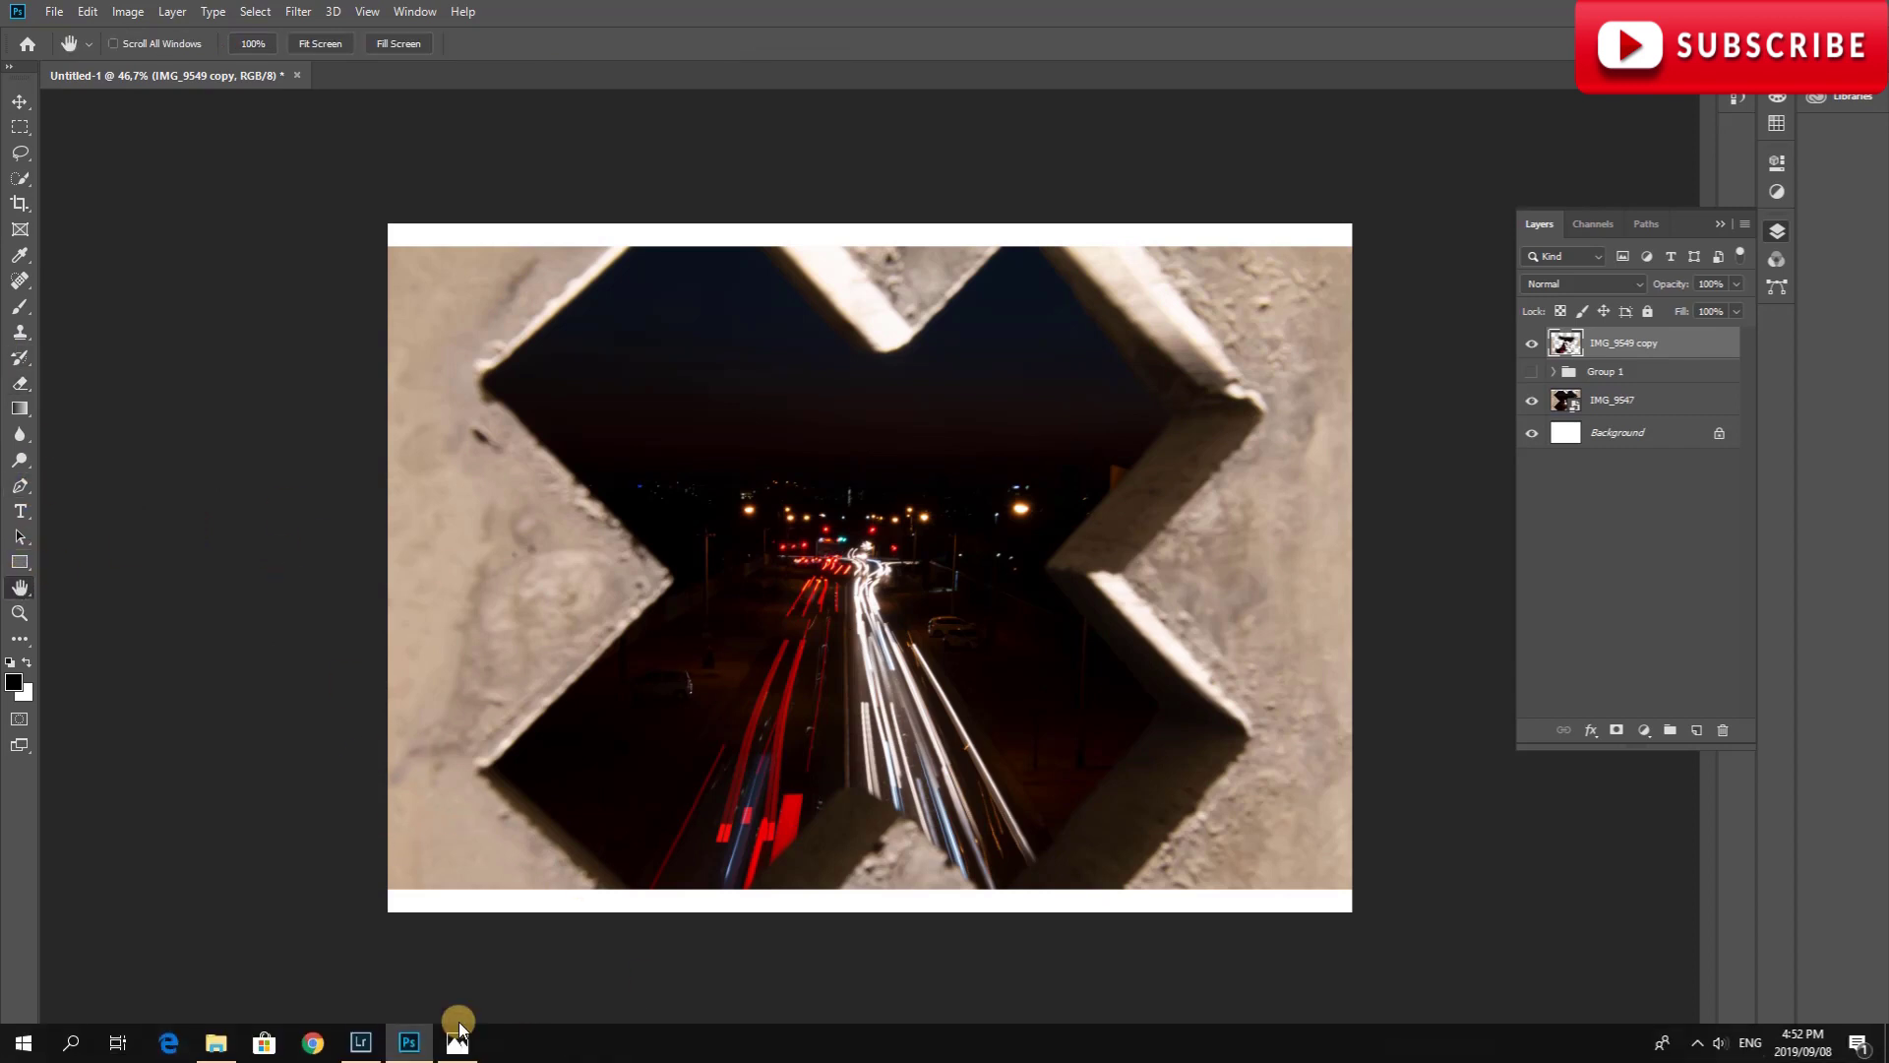
left_click(215, 1043)
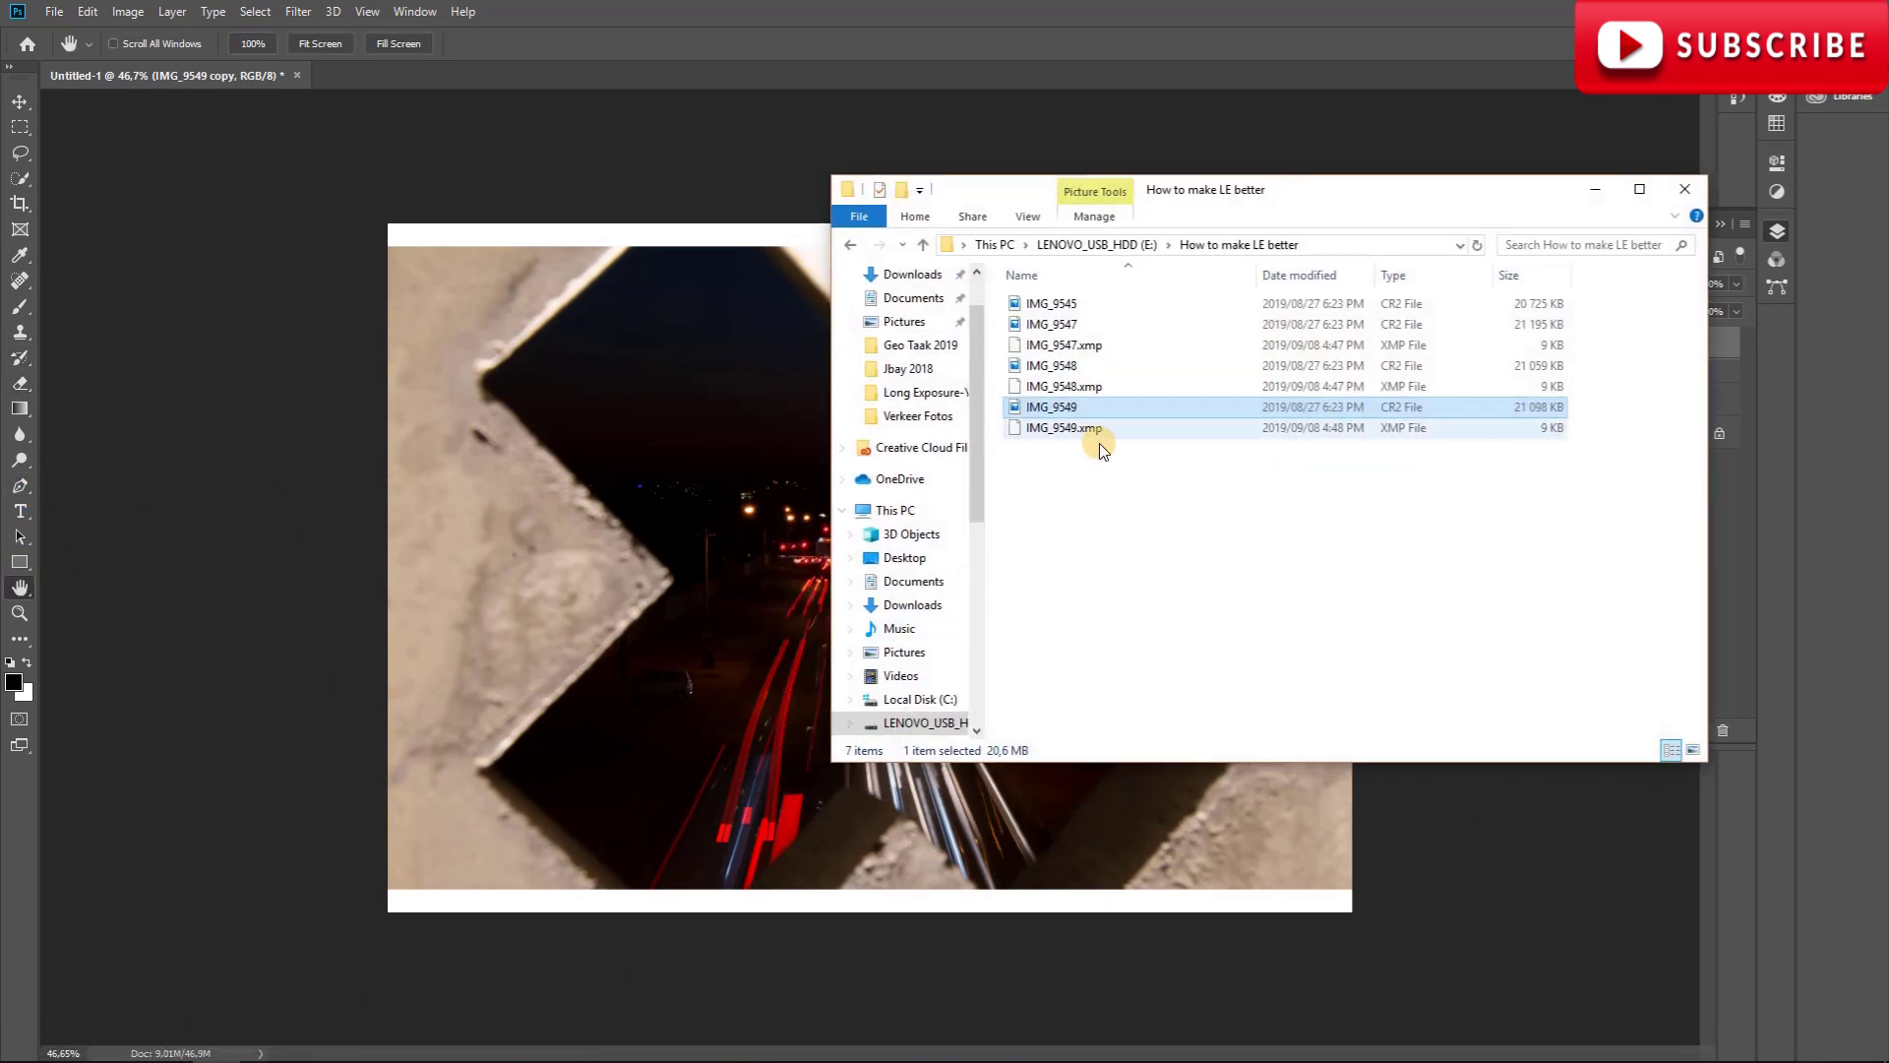
left_click_drag(1080, 305, 756, 386)
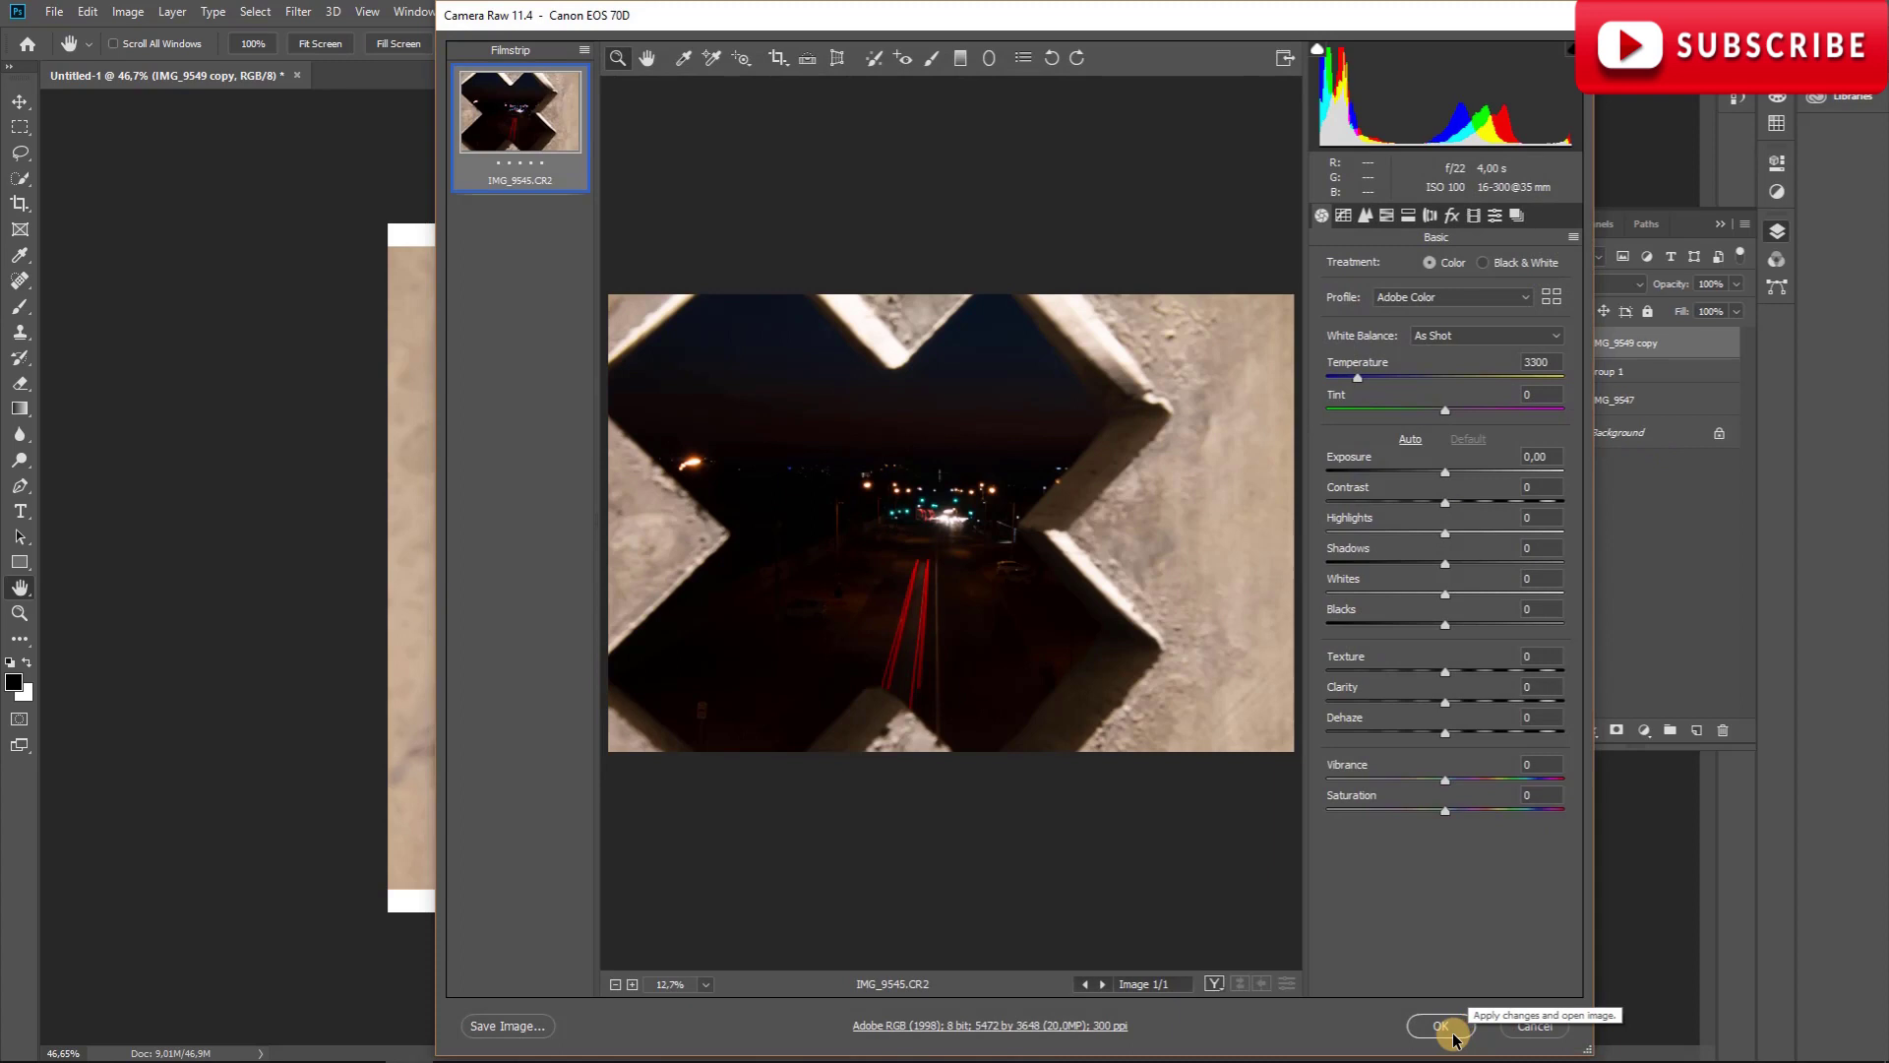
left_click(1437, 1027)
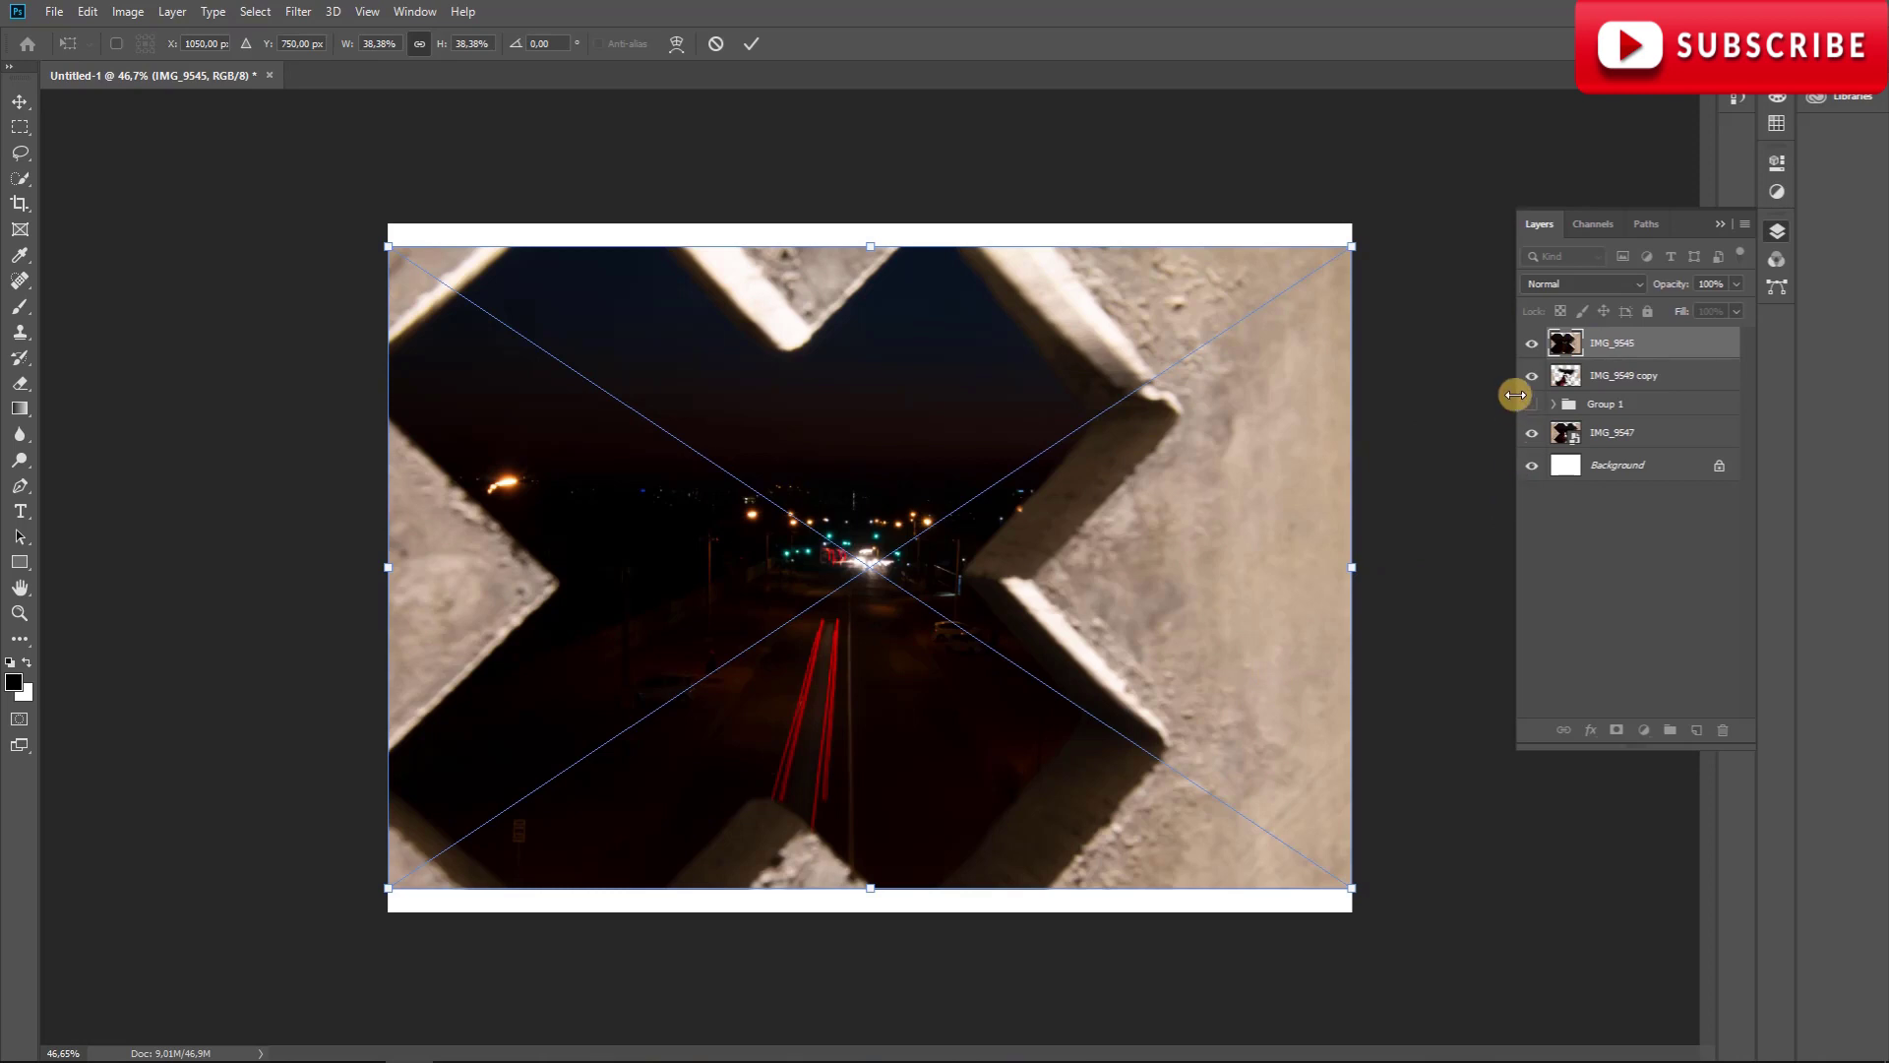
Set the placed IMG_9545 layer to Lighten and shift it slightly up and left to fit its light trails to the road.
left_click(1629, 283)
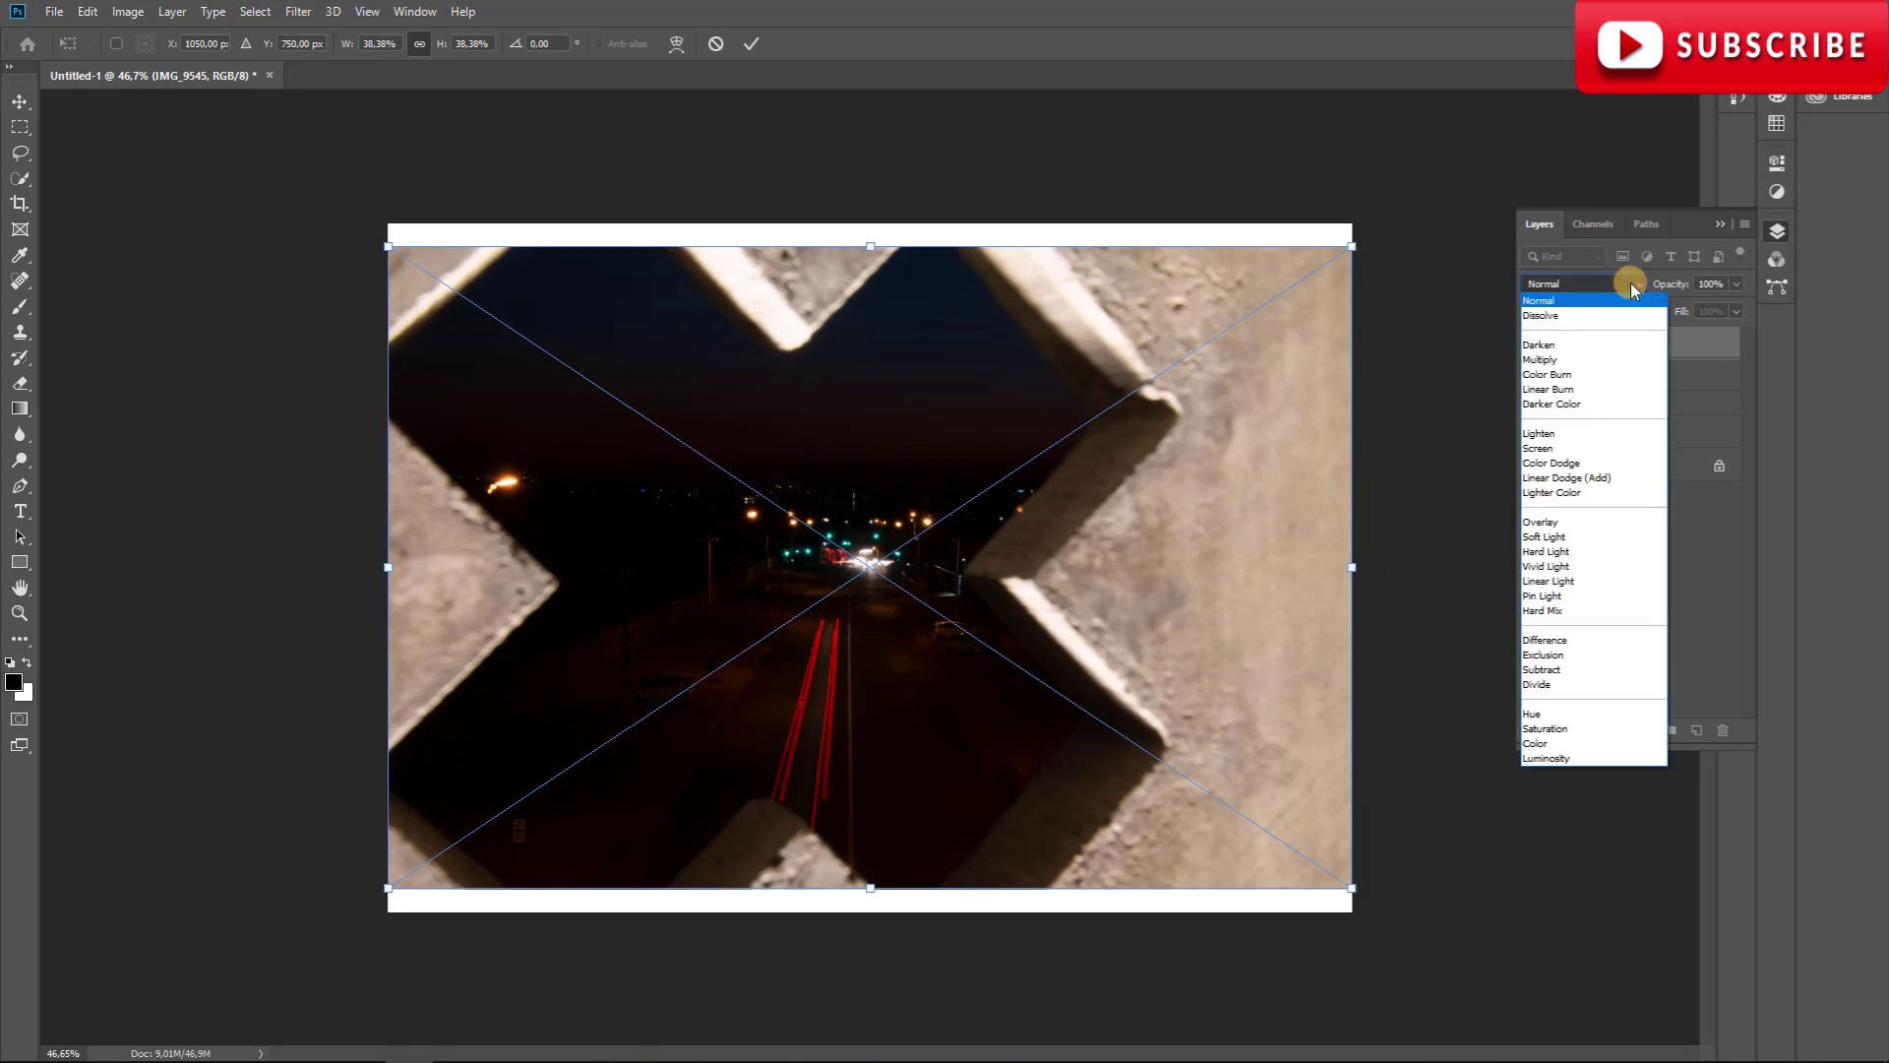
left_click(1606, 435)
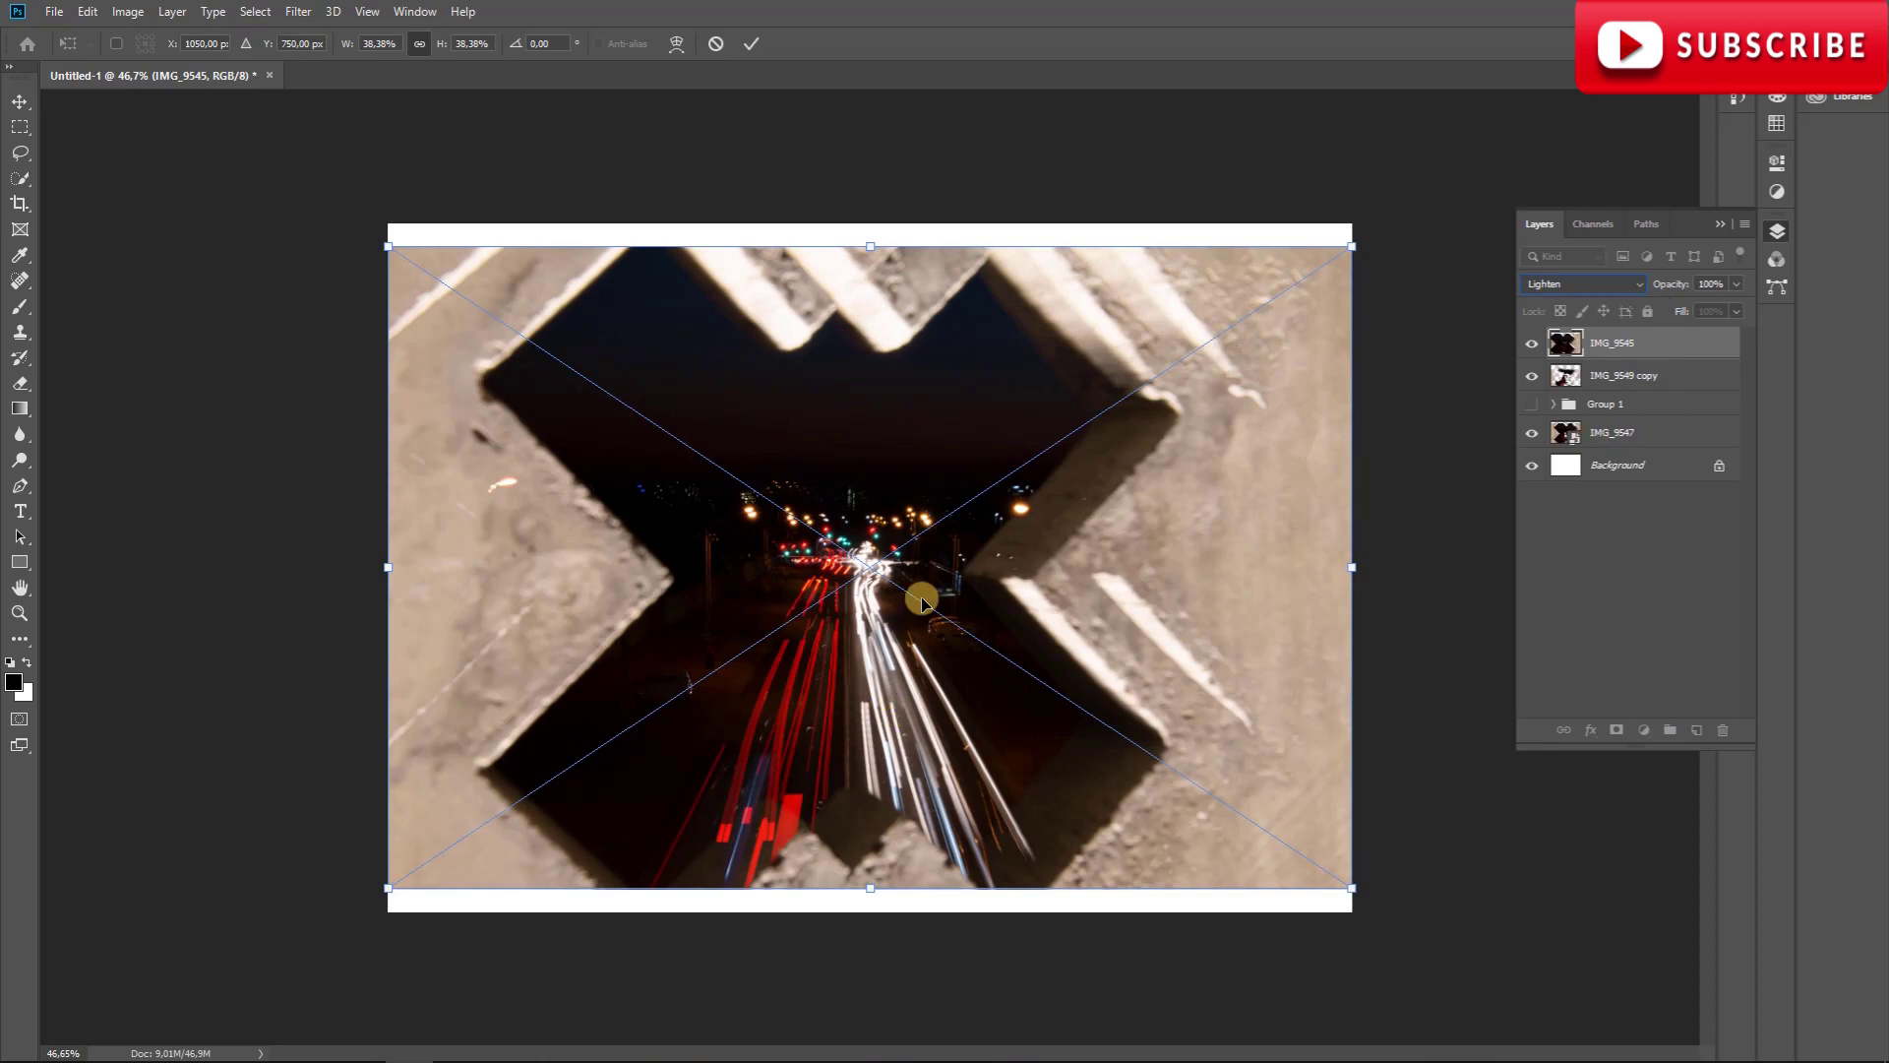
left_click_drag(858, 683, 840, 671)
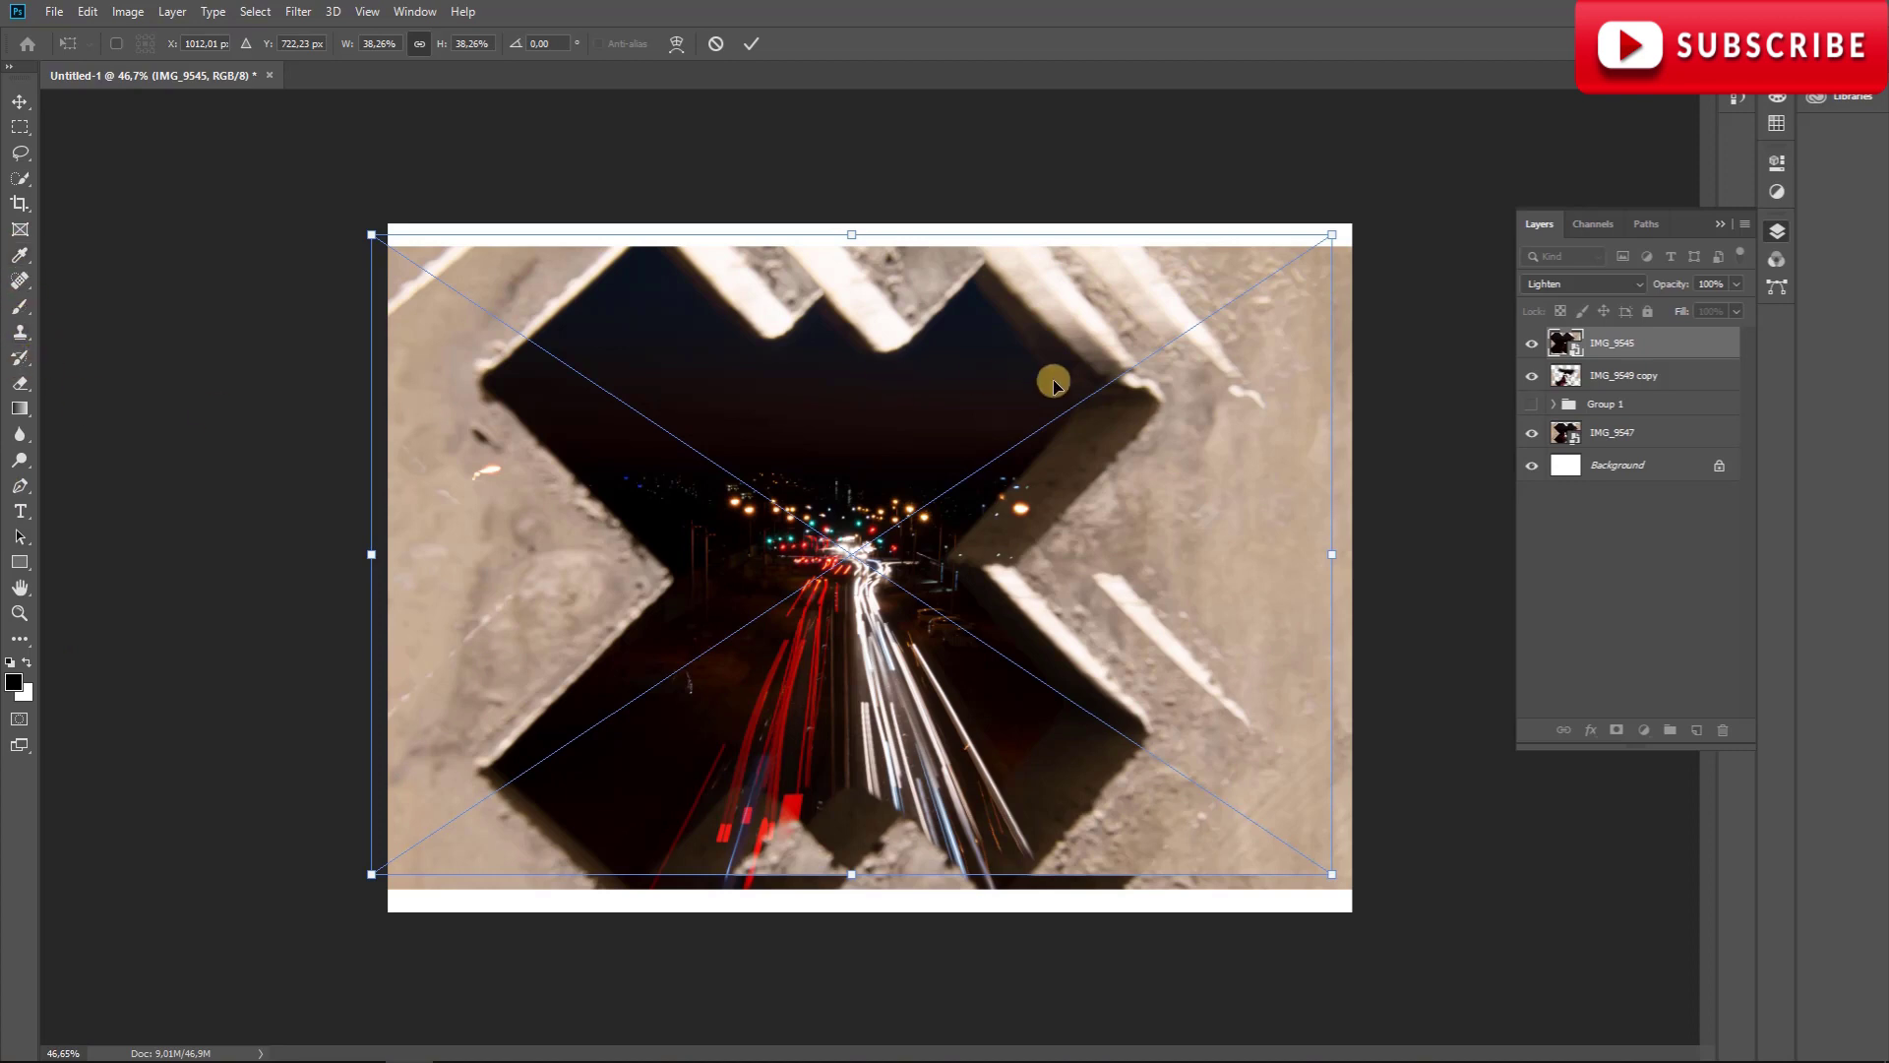
Commit the placement and erase the doubled concrete frame around the opening on the IMG_9545 layer with a 300 px eraser.
left_click(28, 384)
left_click(594, 391)
left_click(931, 408)
mouse_move(877, 293)
left_mouse_down()
mouse_move(837, 272)
mouse_move(878, 283)
mouse_move(711, 245)
mouse_move(384, 267)
mouse_move(483, 430)
left_mouse_up()
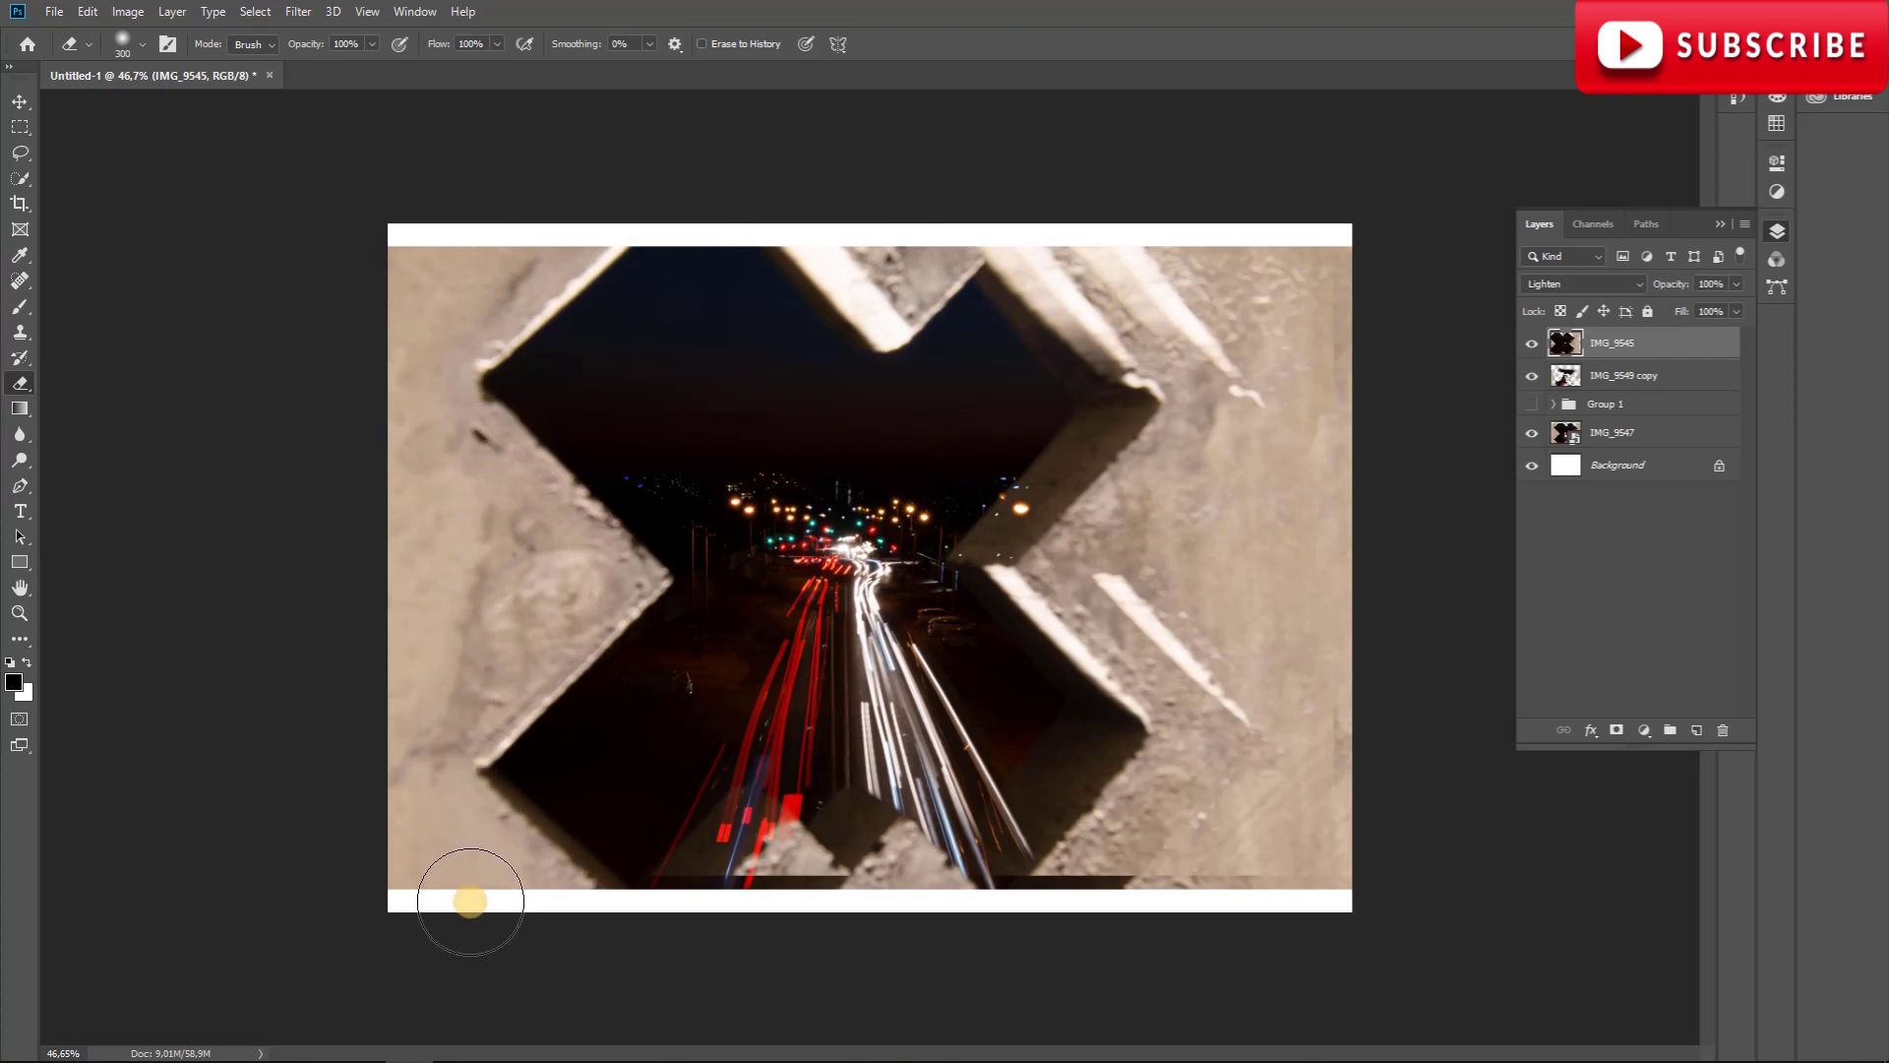
mouse_move(567, 889)
left_mouse_down()
mouse_move(665, 772)
mouse_move(672, 740)
mouse_move(617, 665)
mouse_move(691, 473)
mouse_move(1110, 492)
mouse_move(1005, 566)
mouse_move(1145, 681)
mouse_move(1098, 766)
mouse_move(1179, 783)
mouse_move(929, 942)
mouse_move(636, 860)
mouse_move(554, 625)
mouse_move(1102, 383)
mouse_move(1042, 235)
mouse_move(492, 256)
mouse_move(1215, 269)
mouse_move(1266, 415)
mouse_move(1324, 363)
mouse_move(1324, 767)
mouse_move(1295, 290)
left_mouse_up()
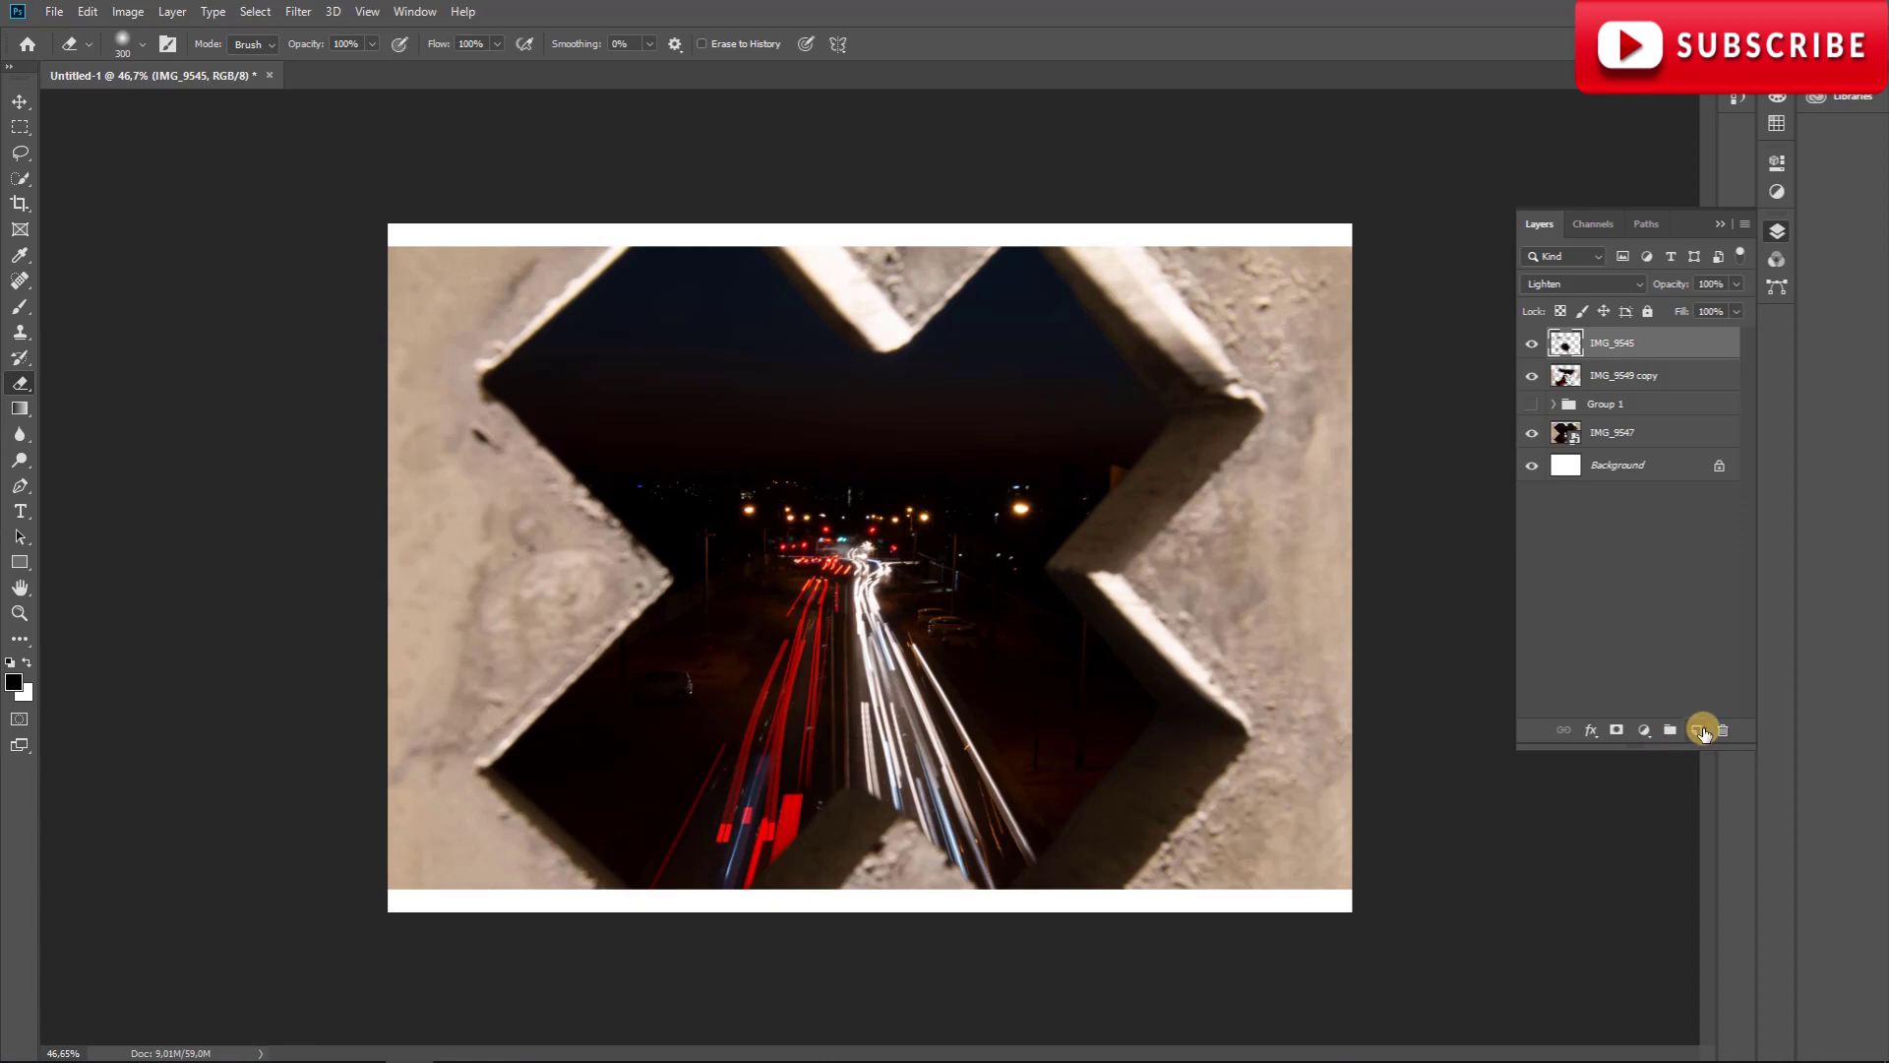
Stamp the merged image onto a new layer with Apply Image in Multiply blending, and set that layer's blend mode to Screen.
left_click(1698, 730)
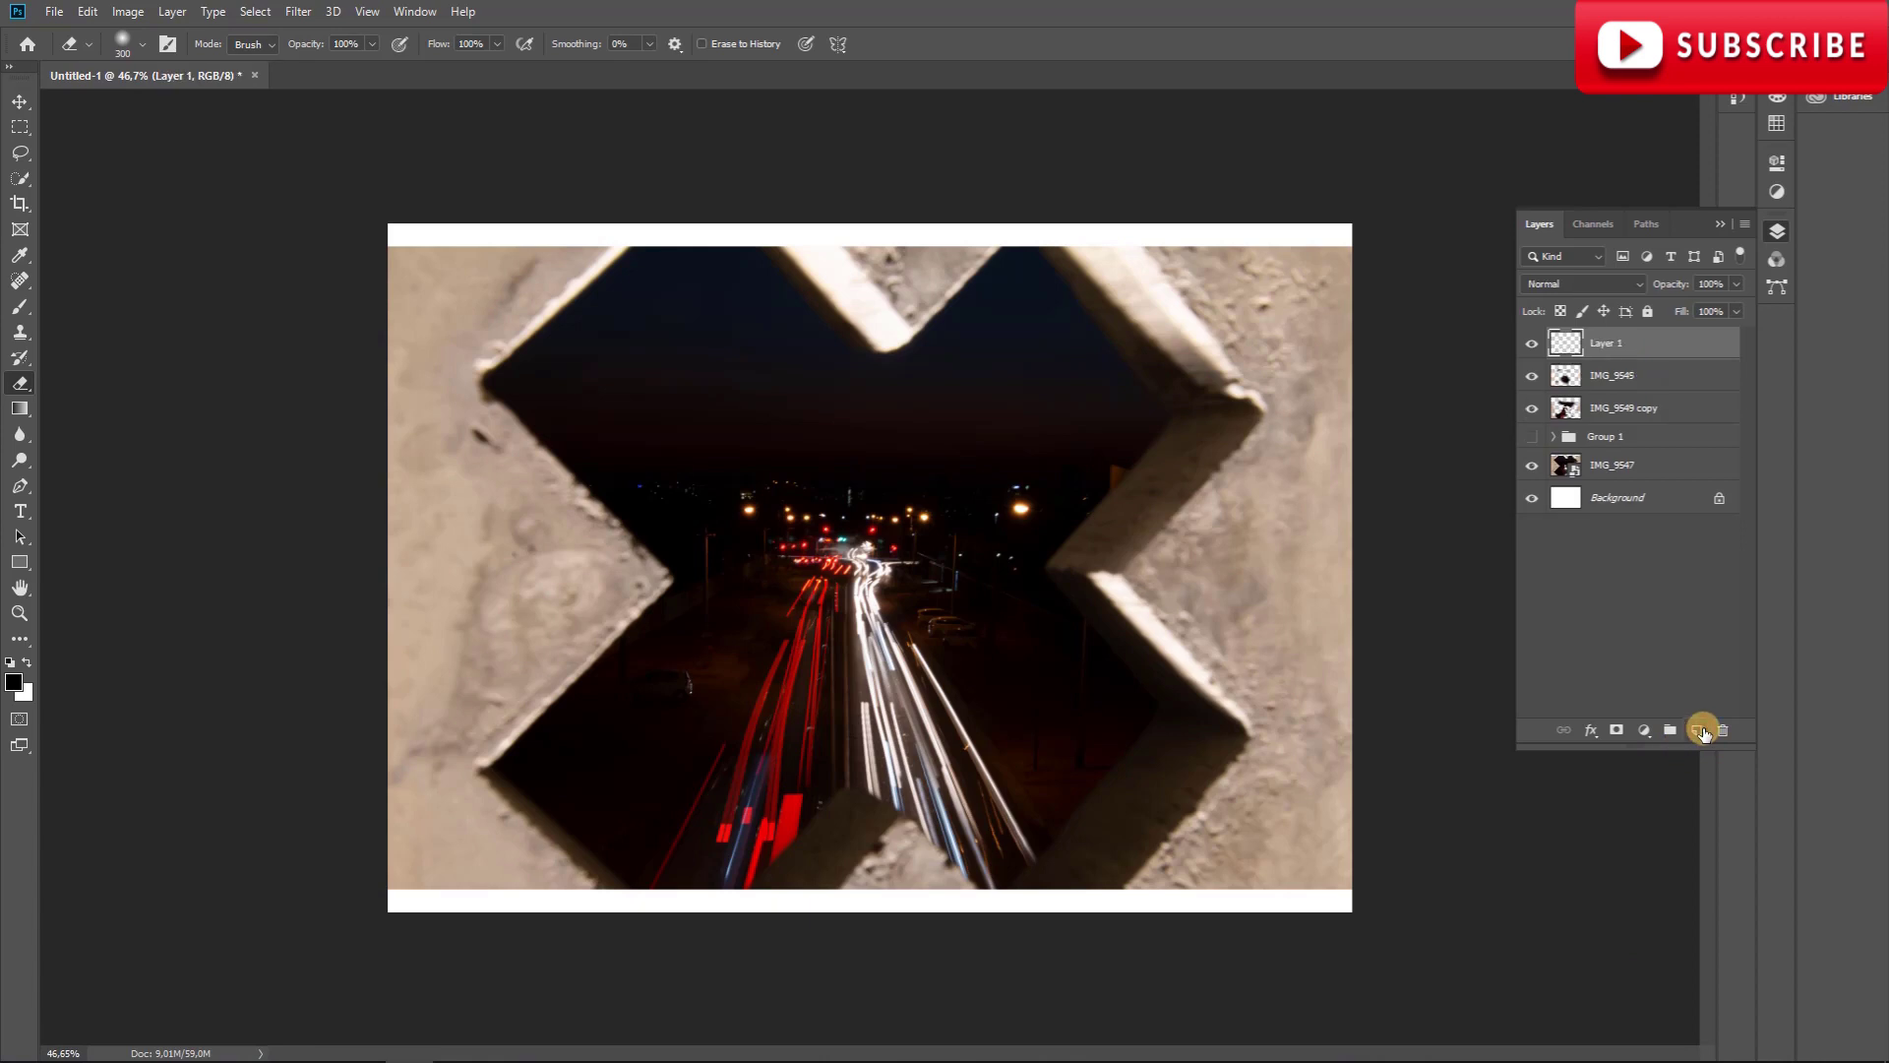
left_click(129, 13)
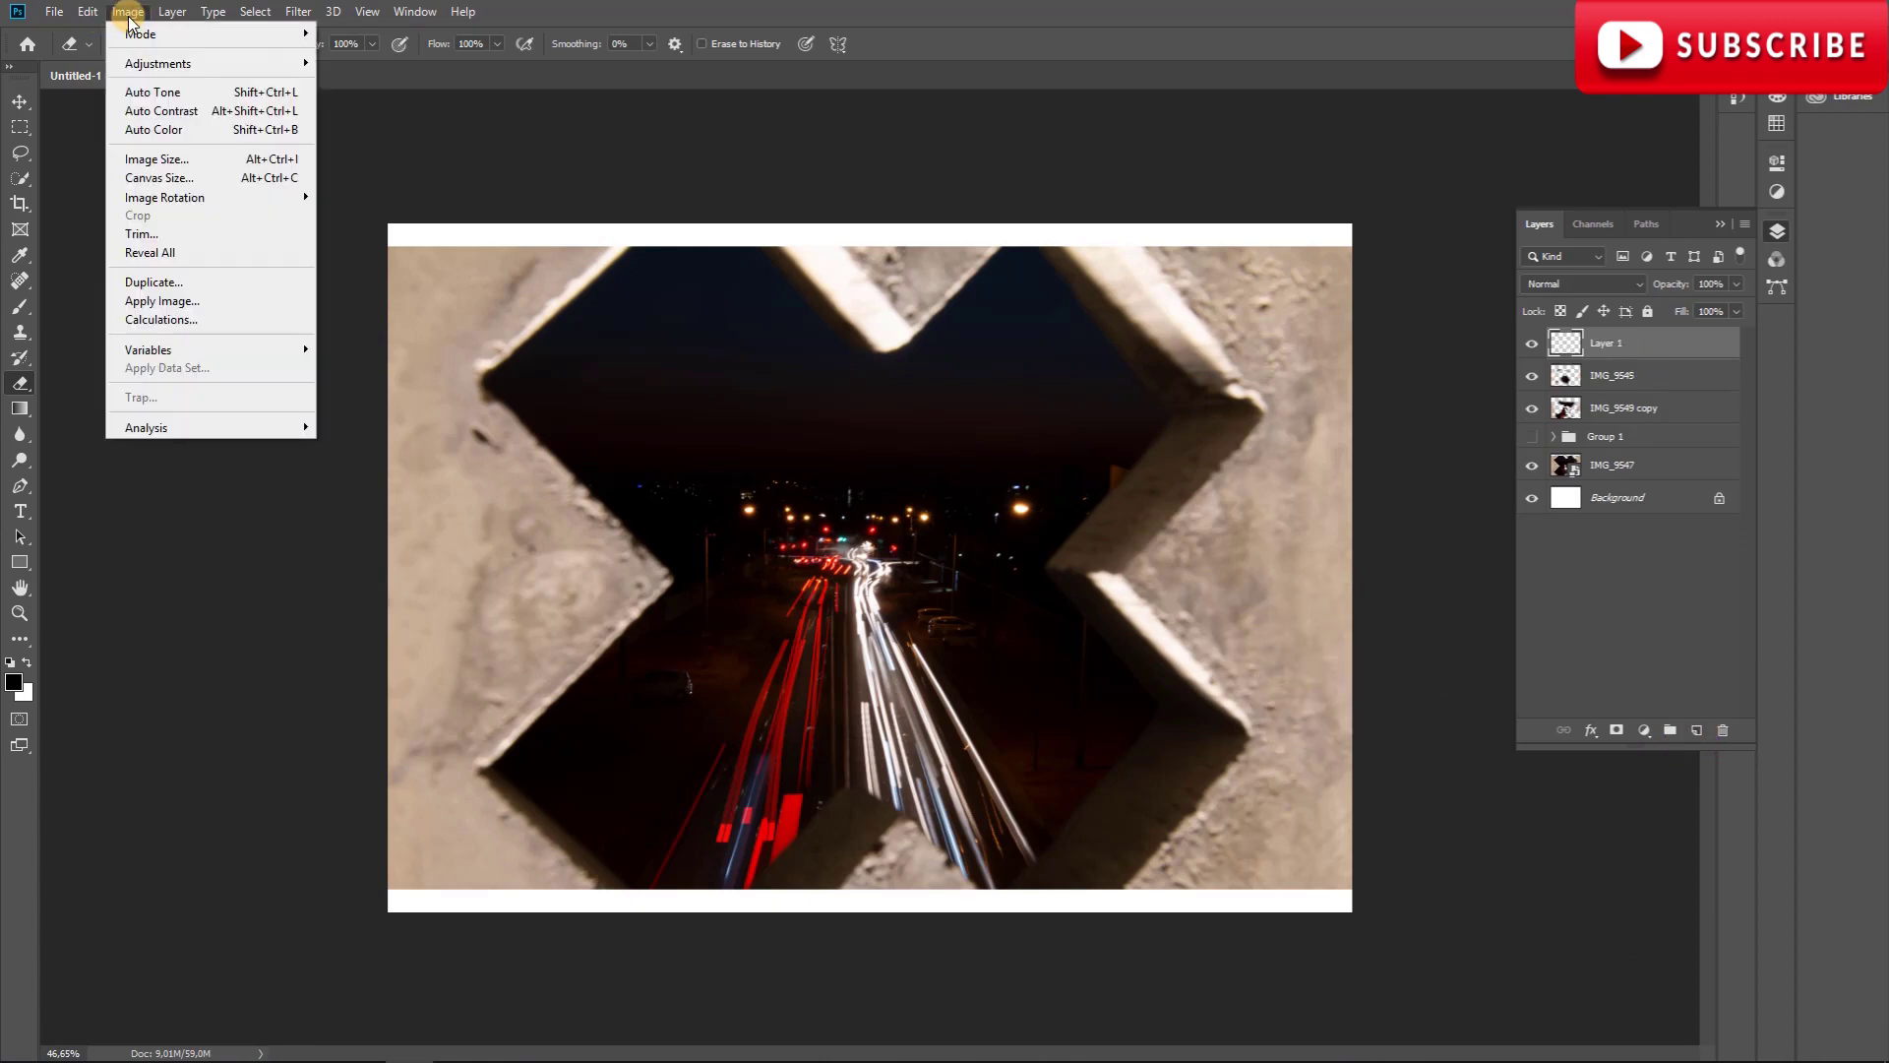
left_click(182, 297)
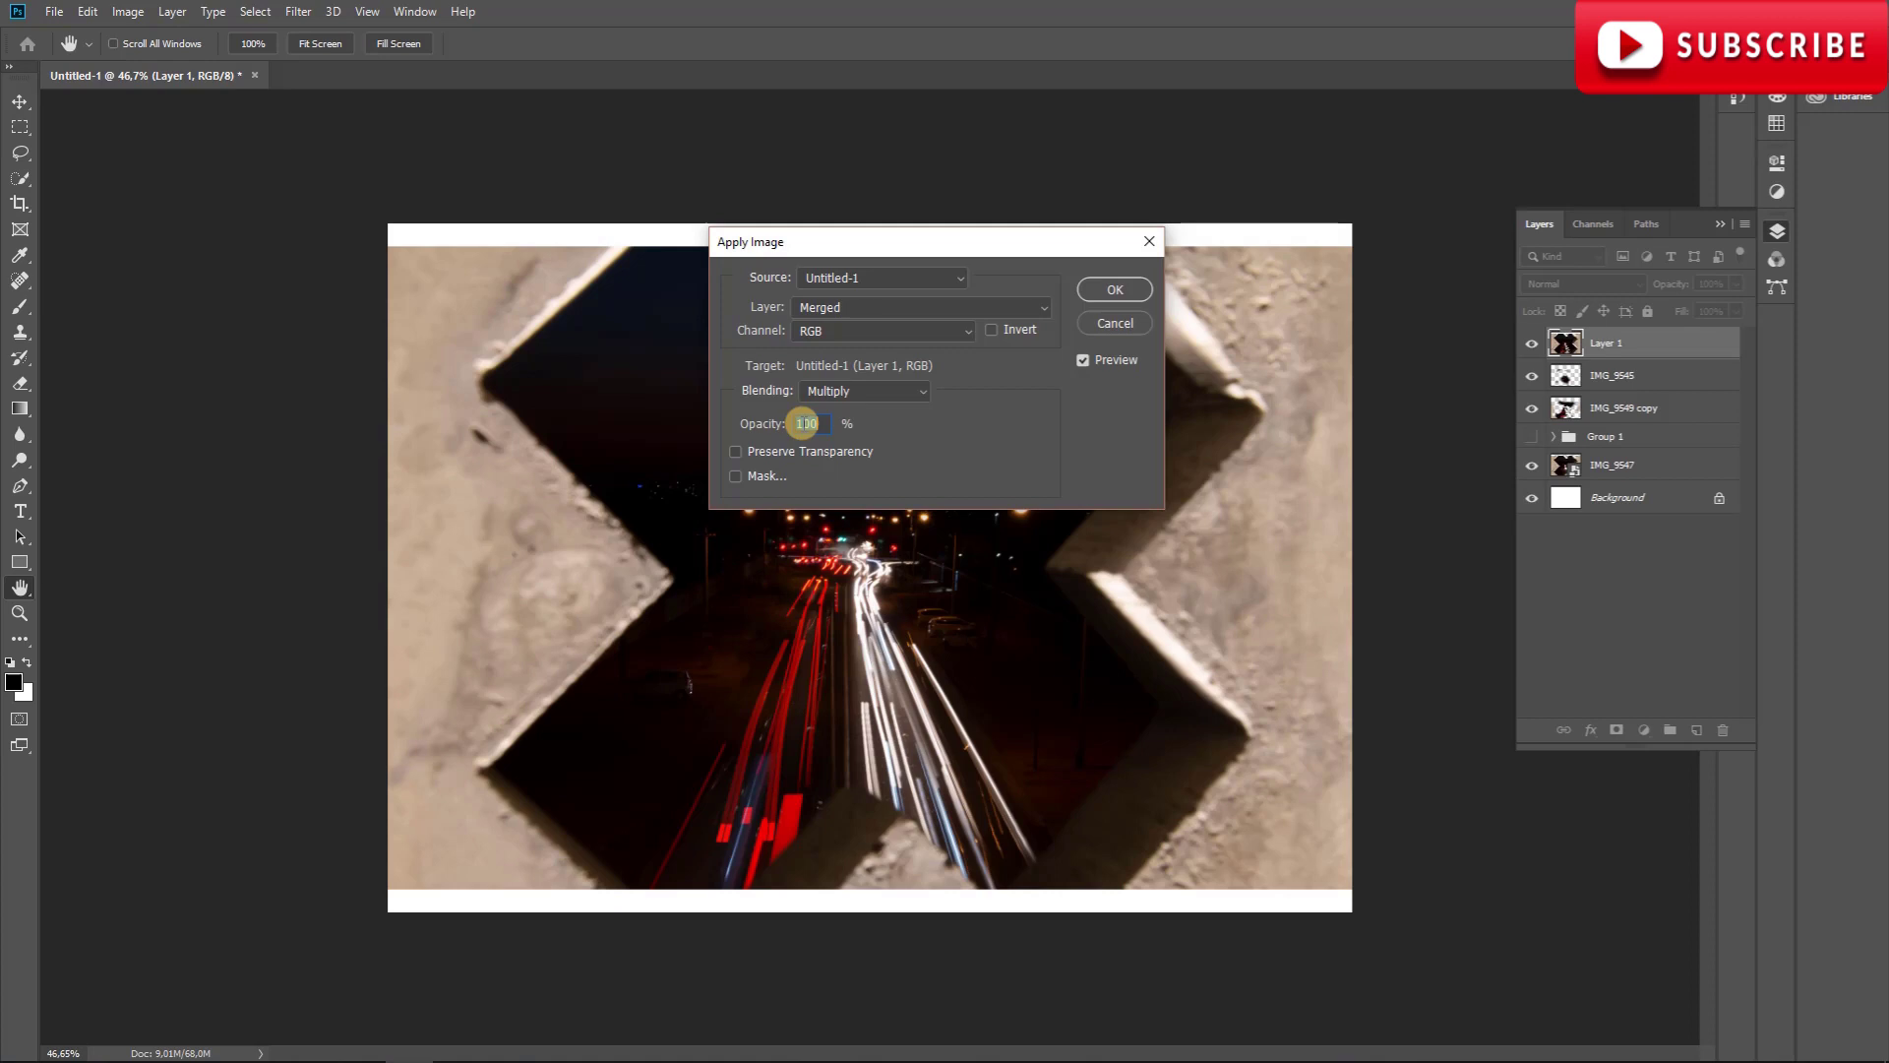
left_click(1120, 291)
key("e")
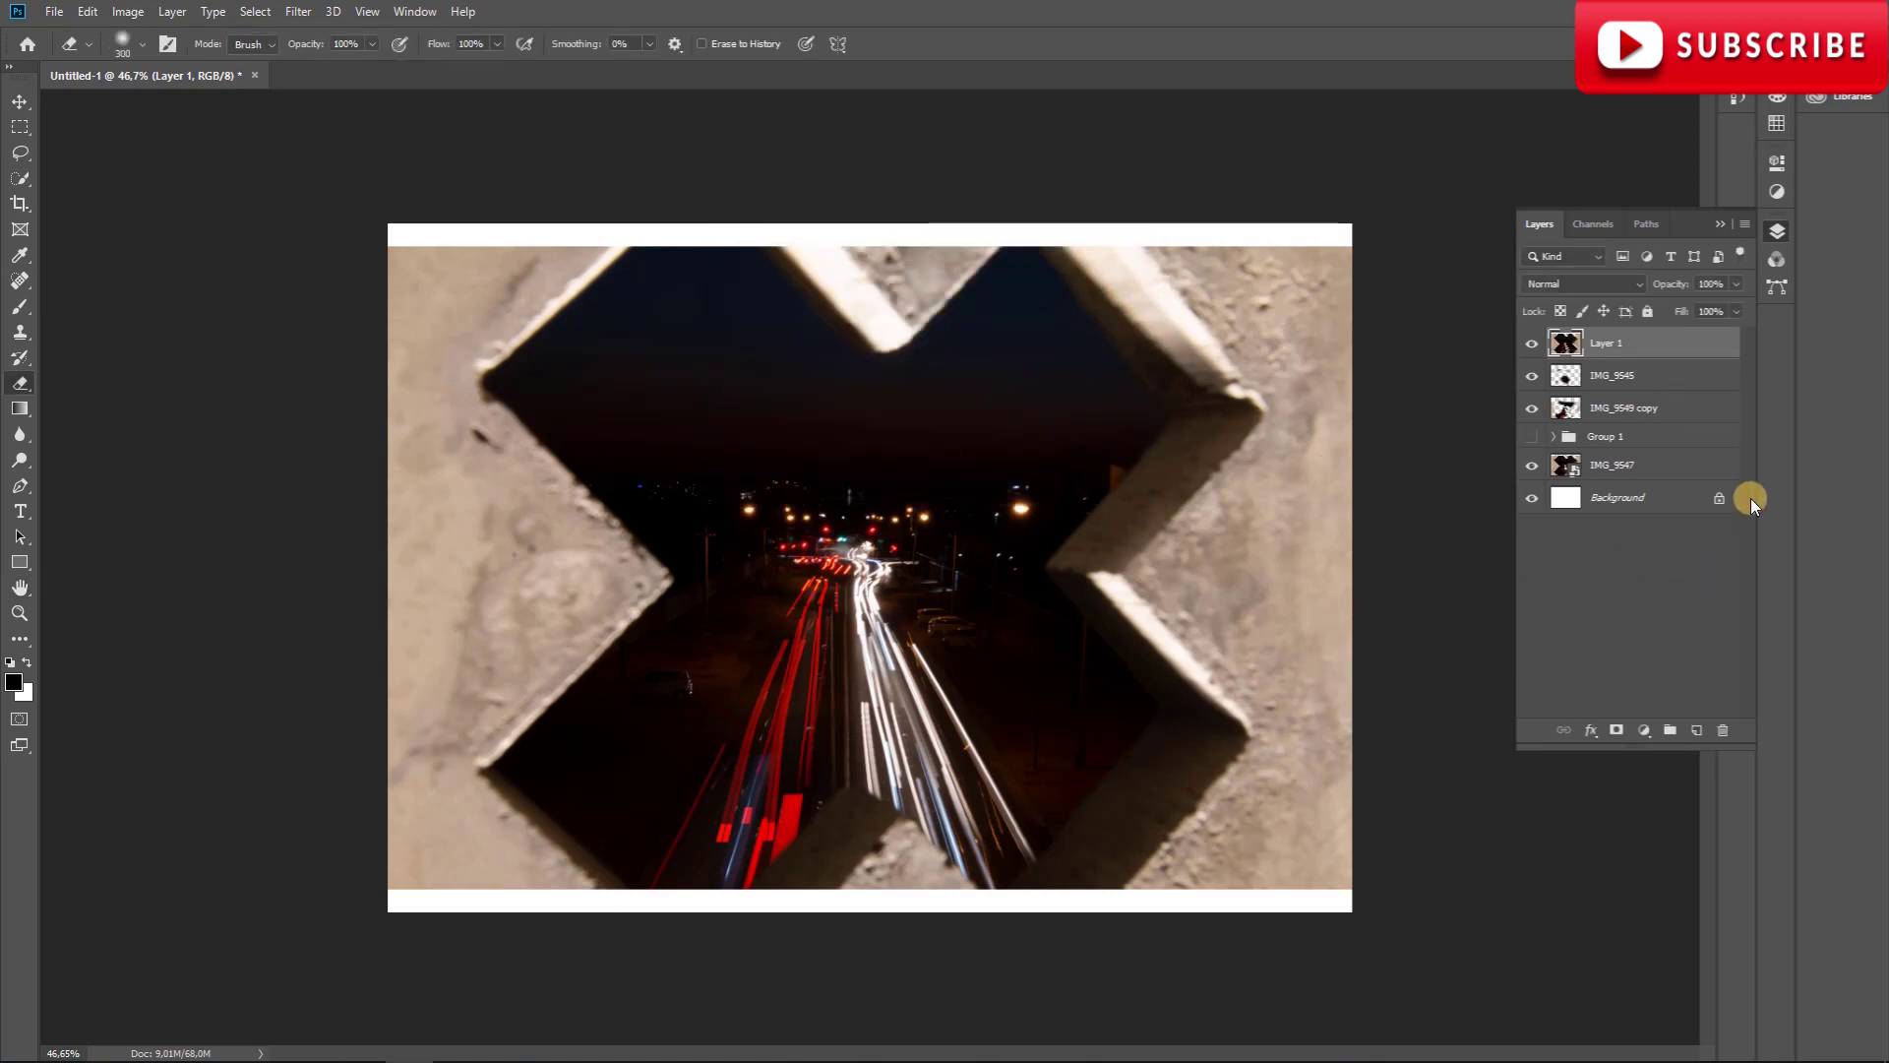
left_click(1632, 290)
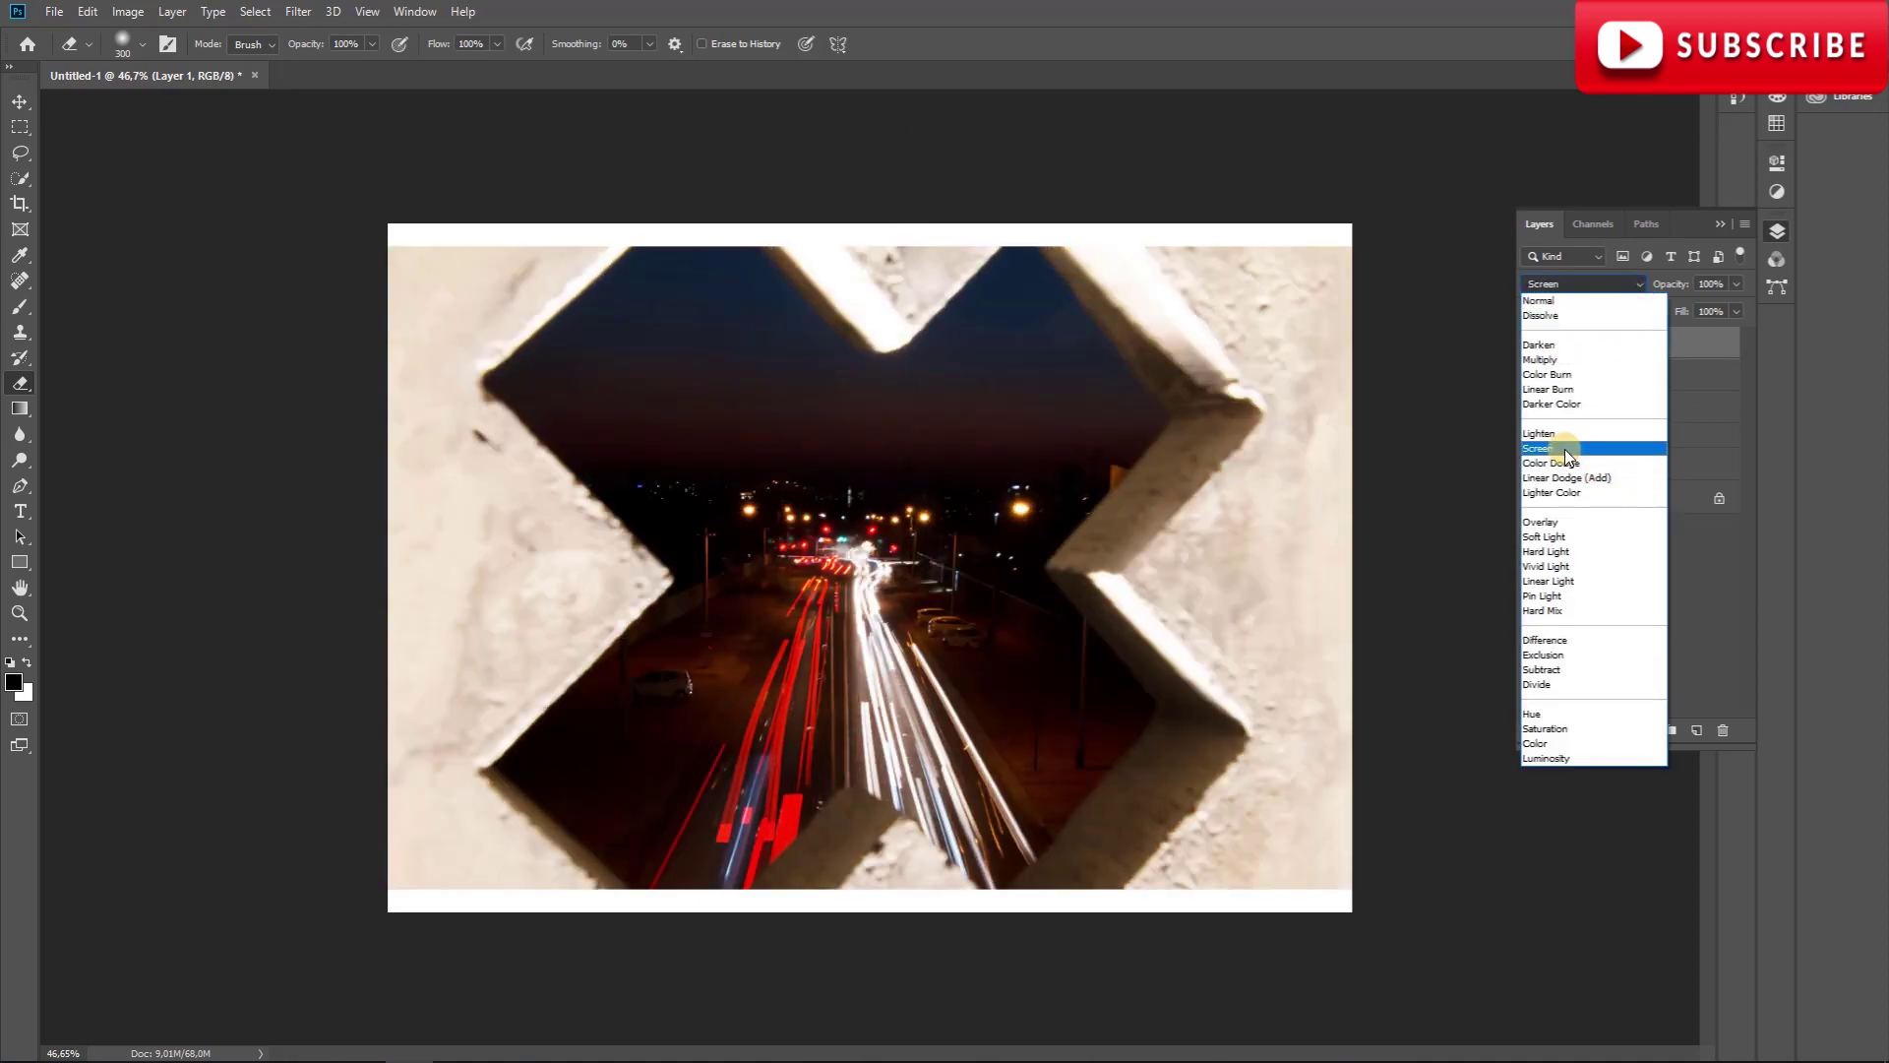
left_click(1564, 449)
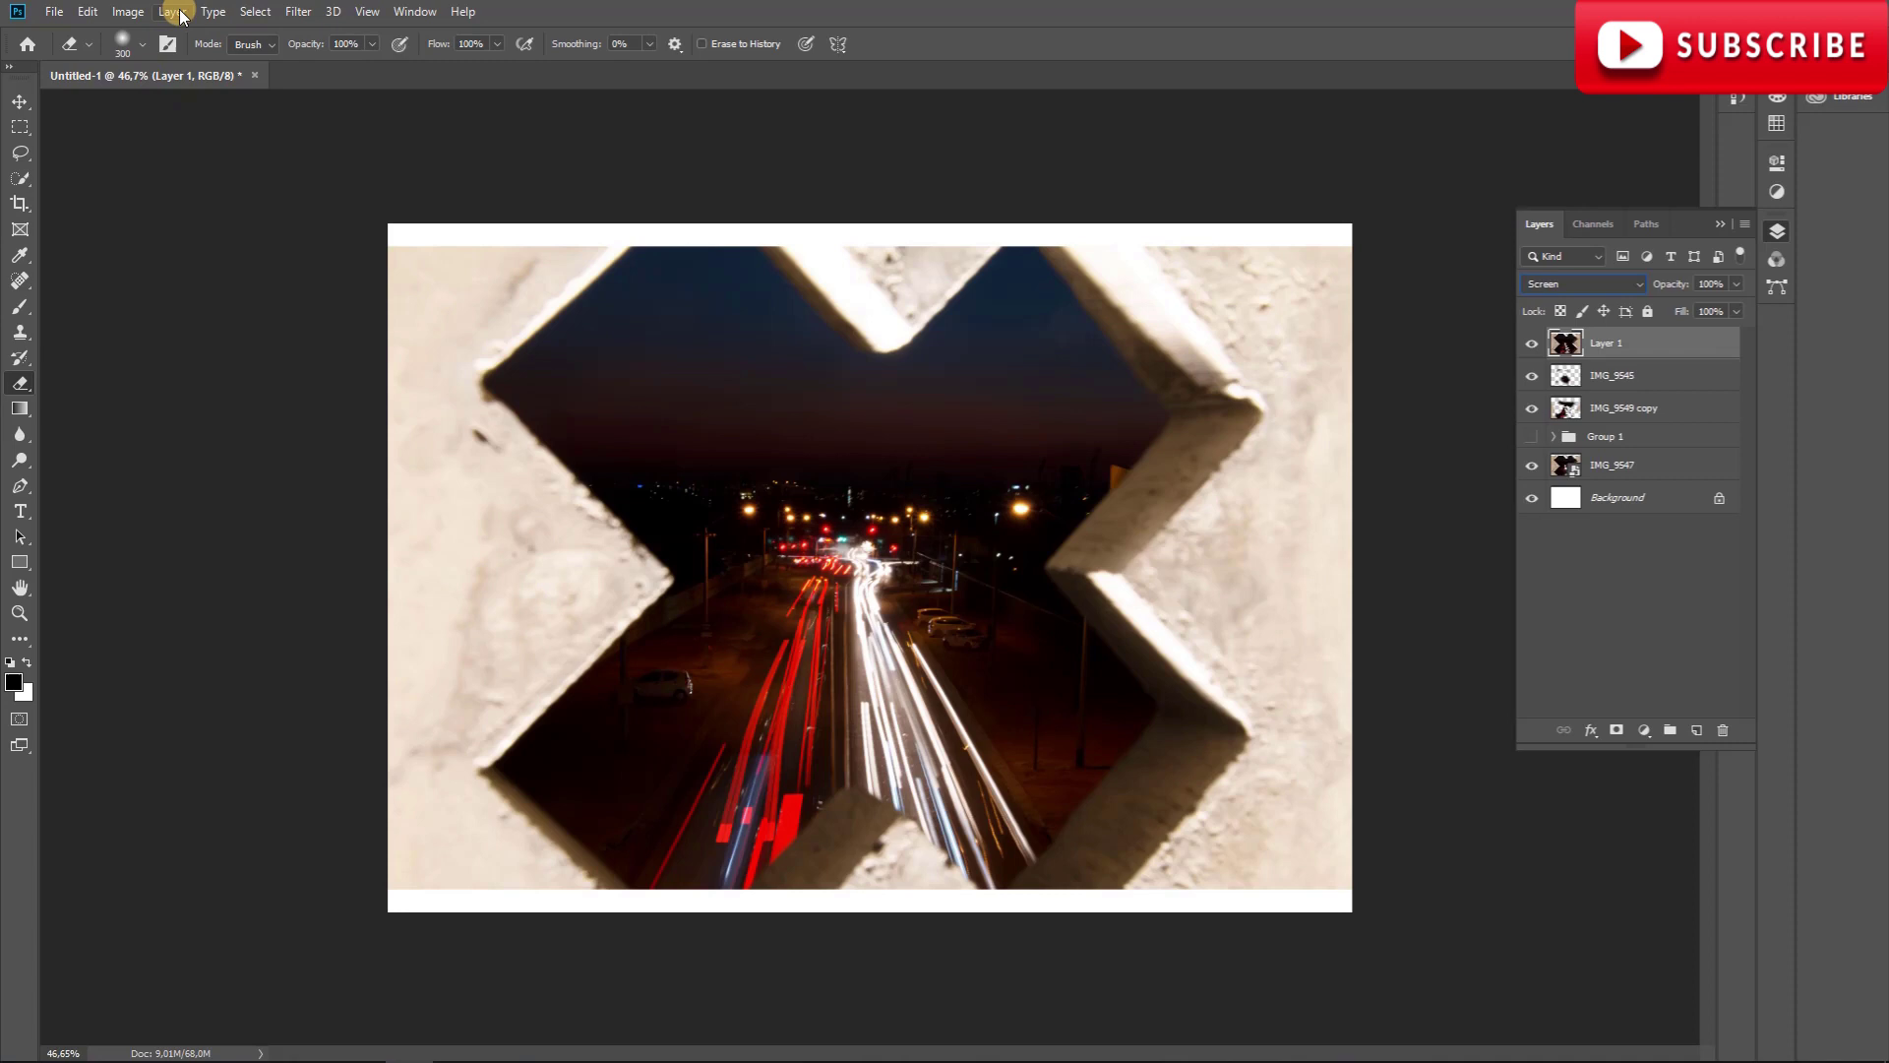
Apply a Gaussian Blur with a 20 px radius to Layer 1.
left_click(298, 11)
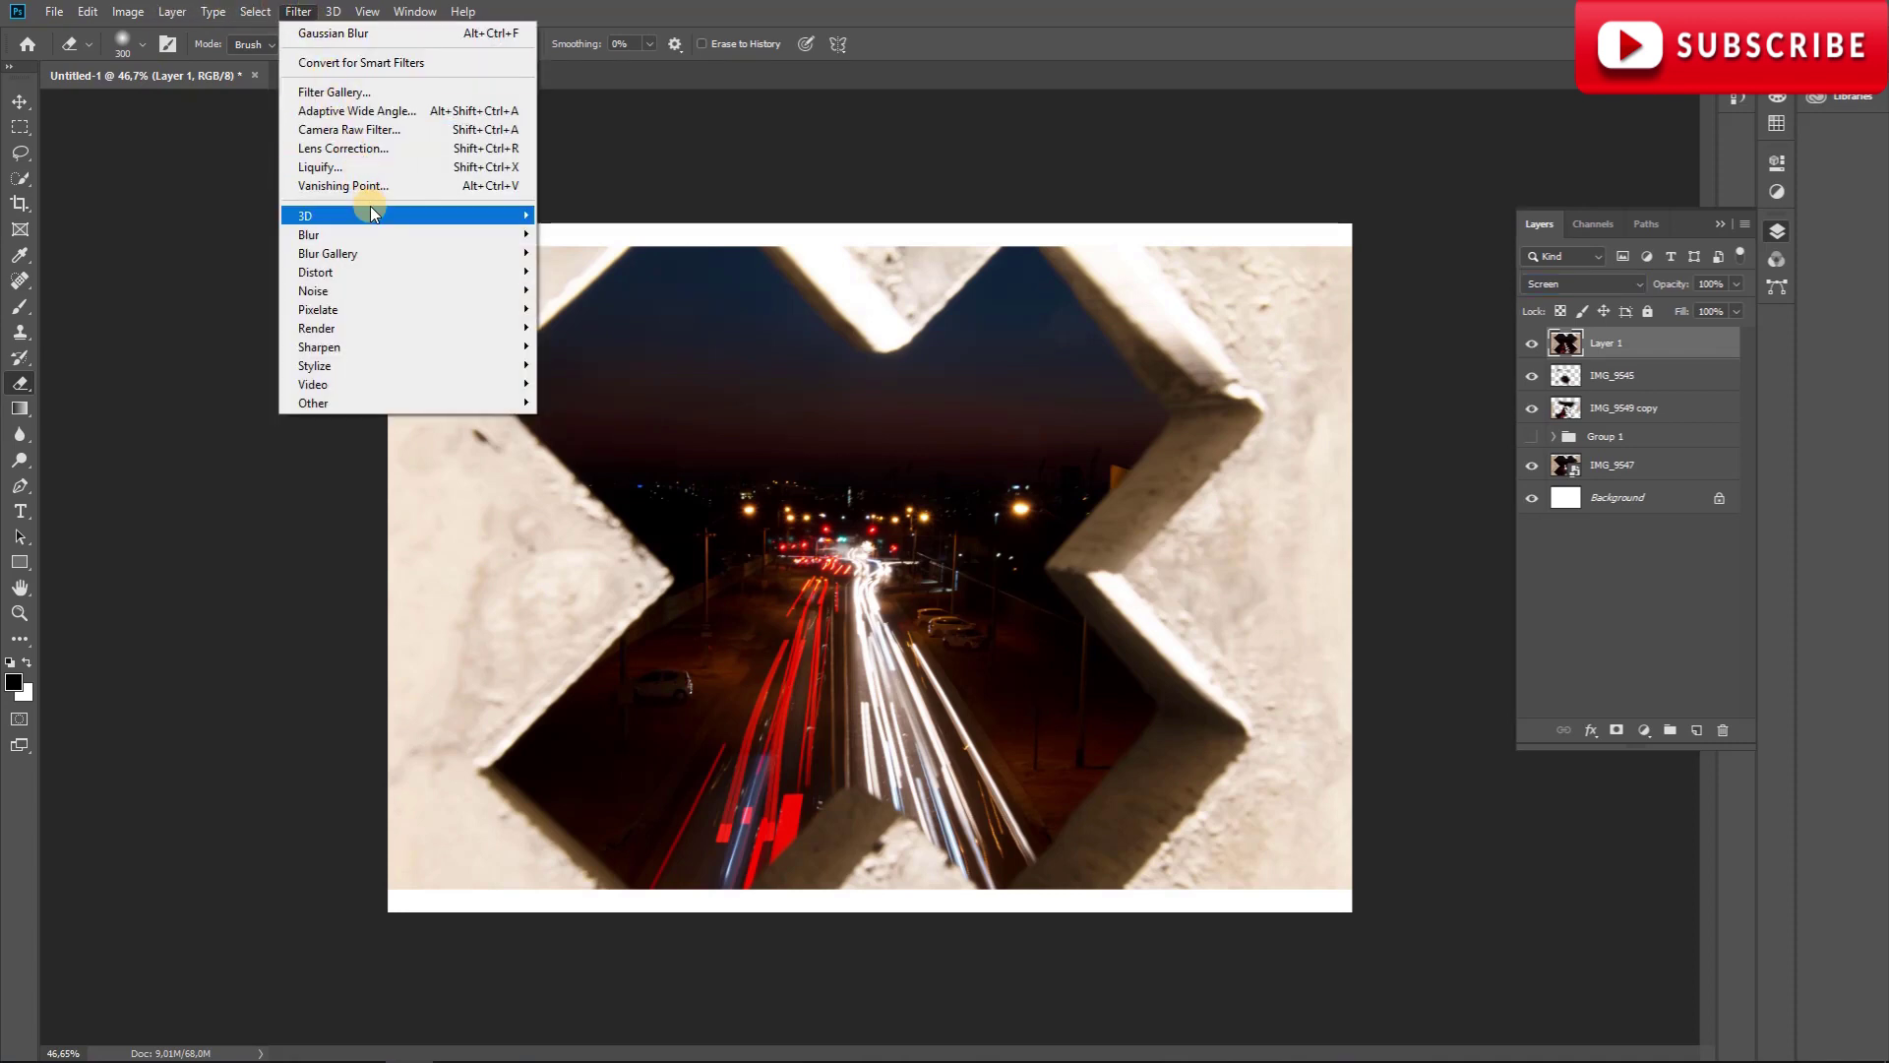
mouse_move(388, 234)
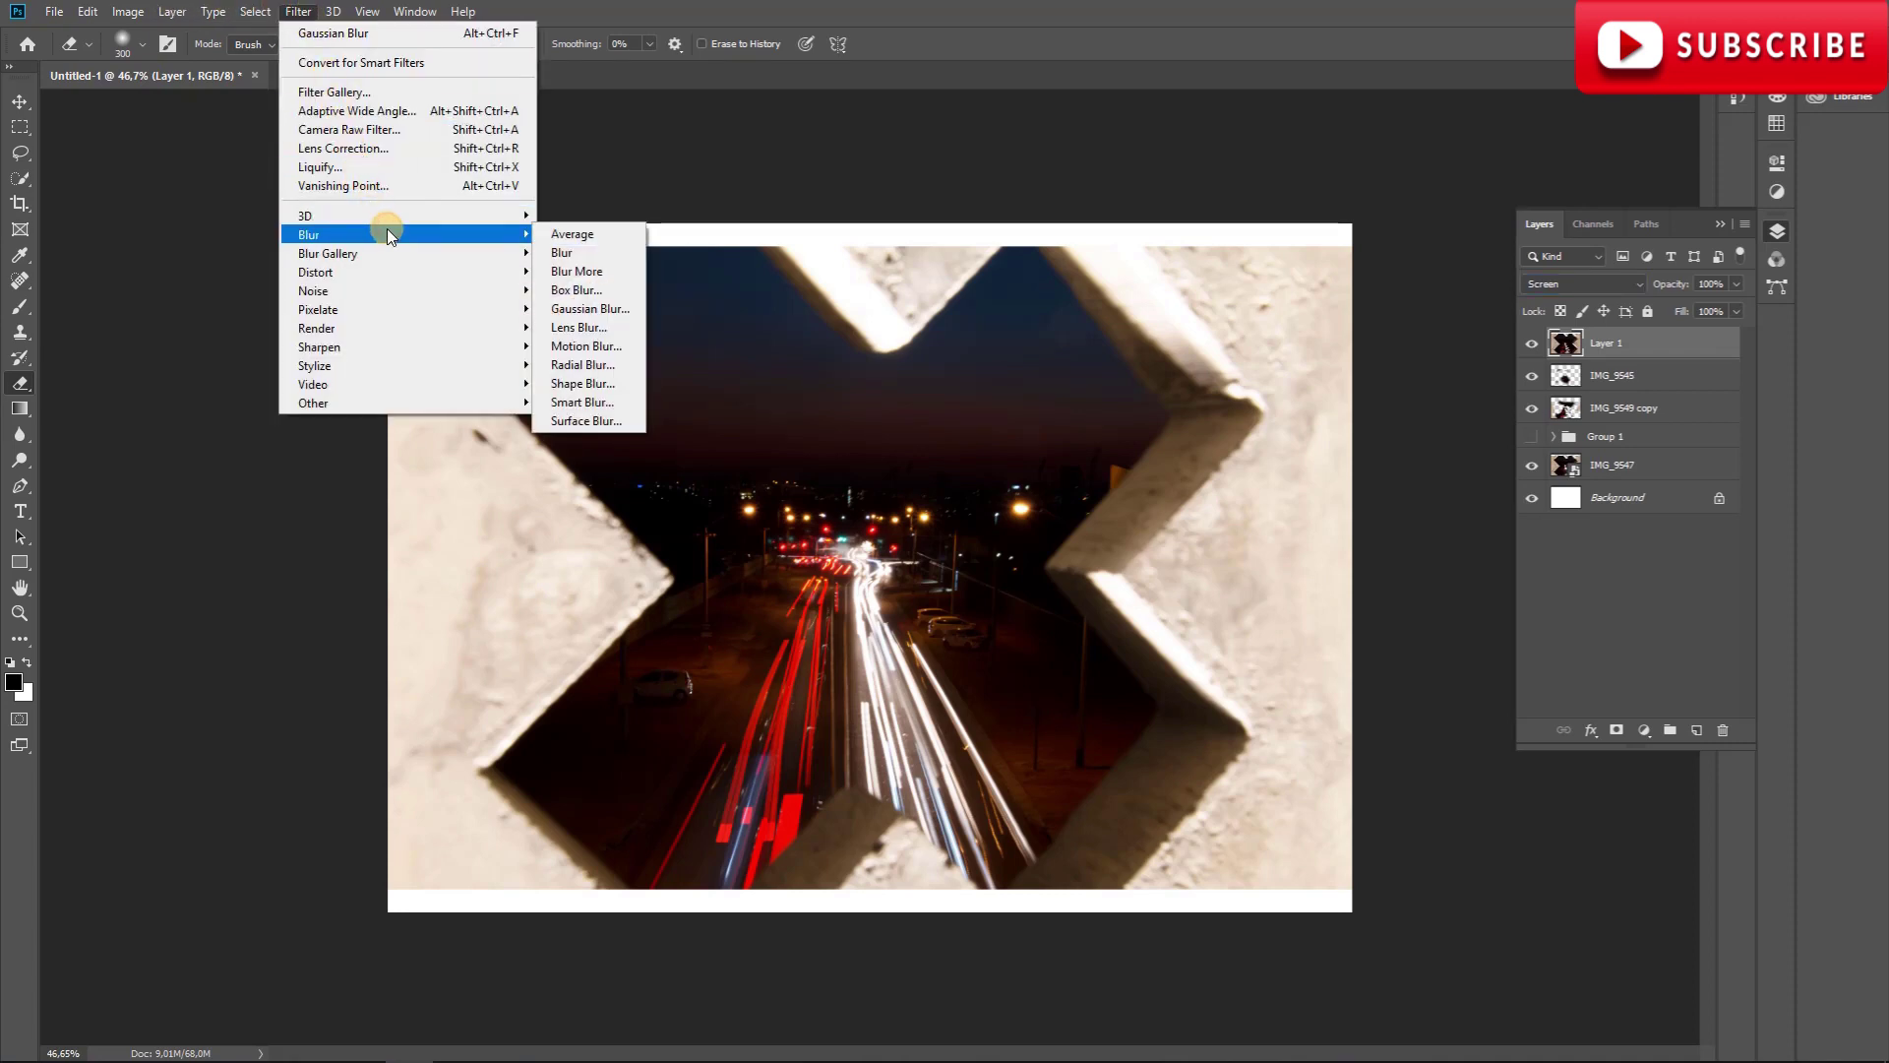
left_click(595, 307)
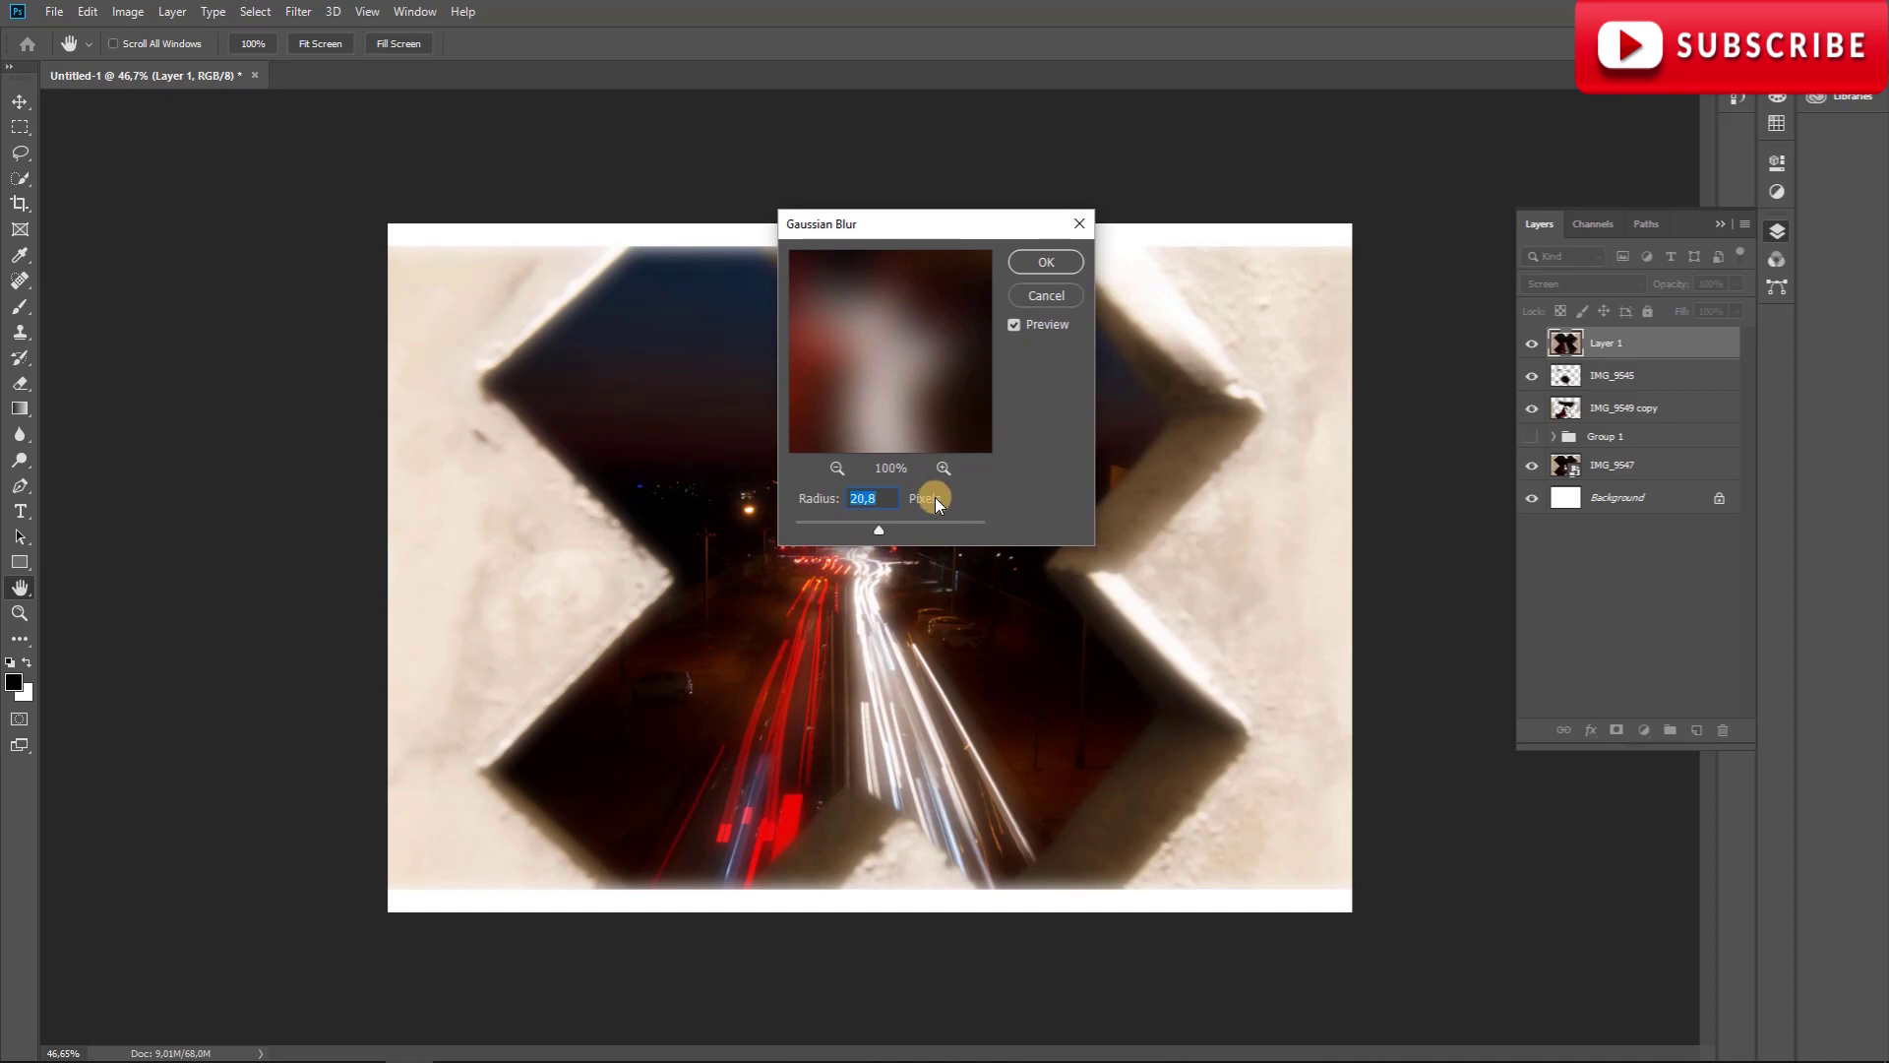
left_click_drag(882, 527, 871, 533)
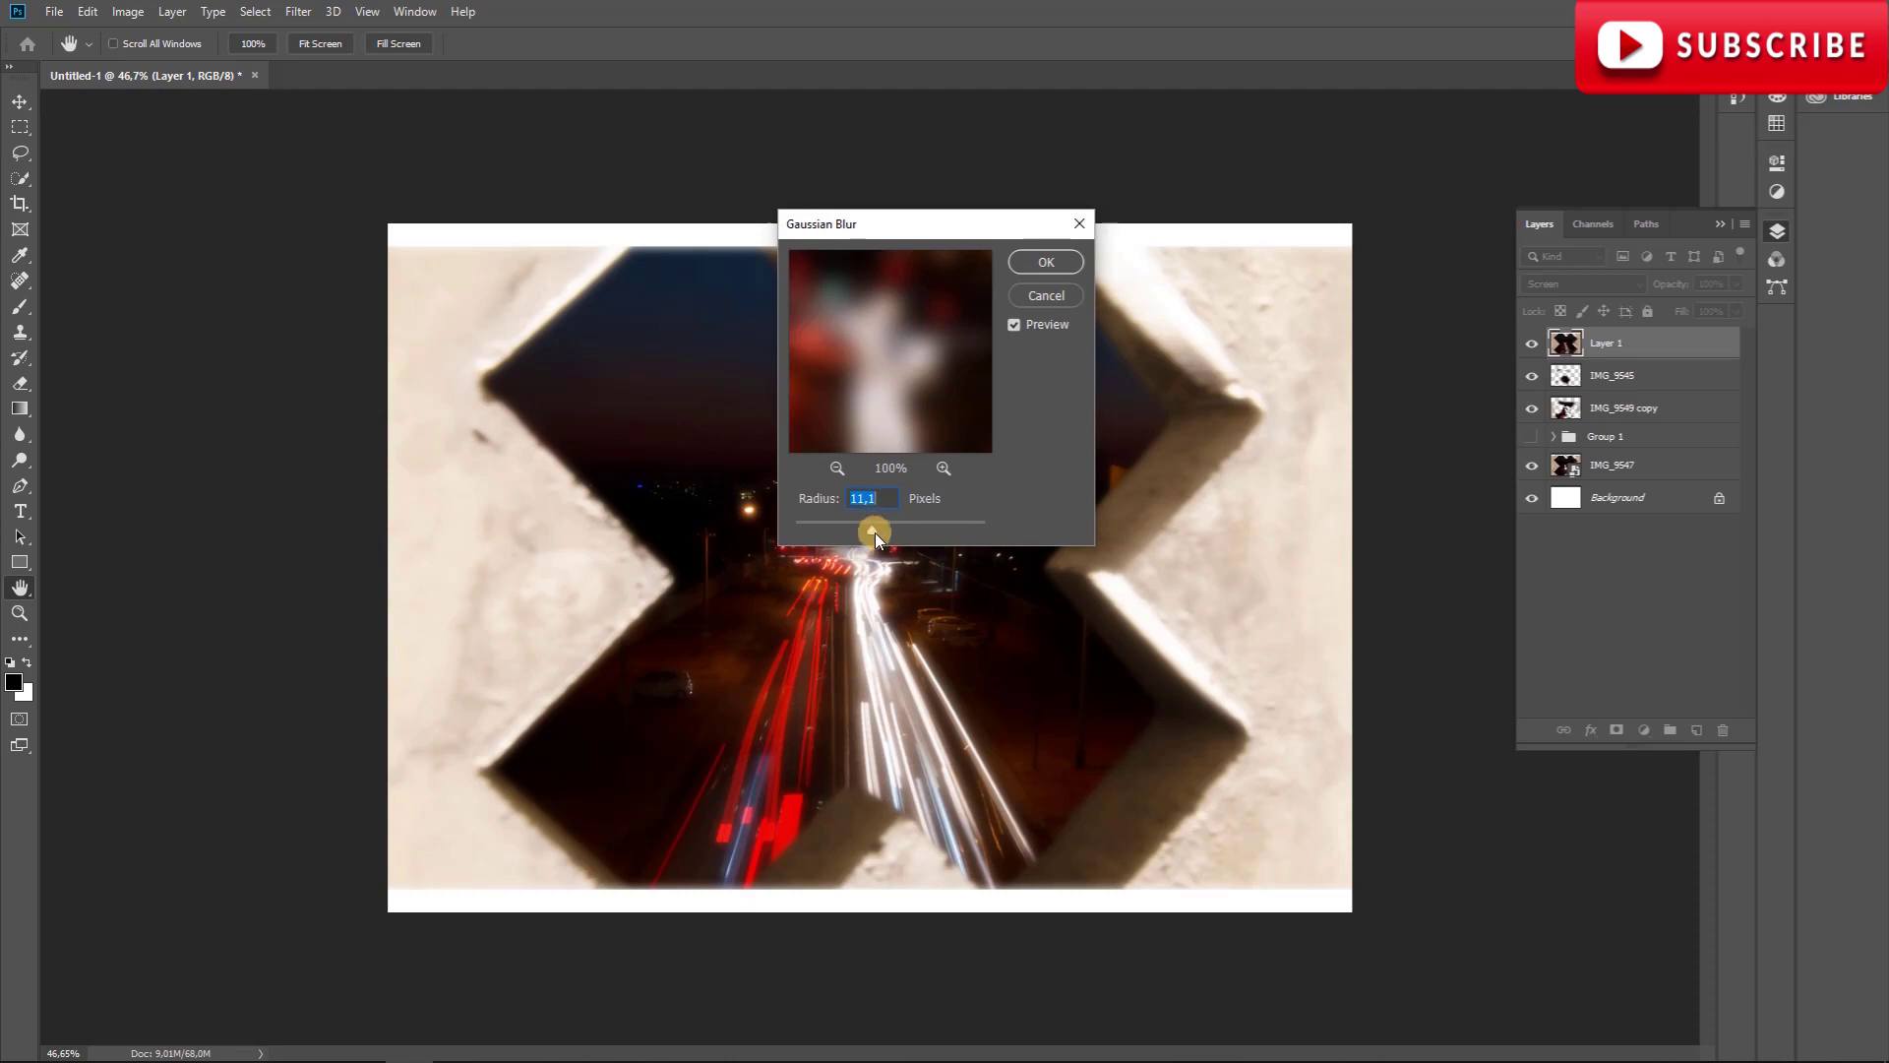
left_click_drag(878, 531, 880, 530)
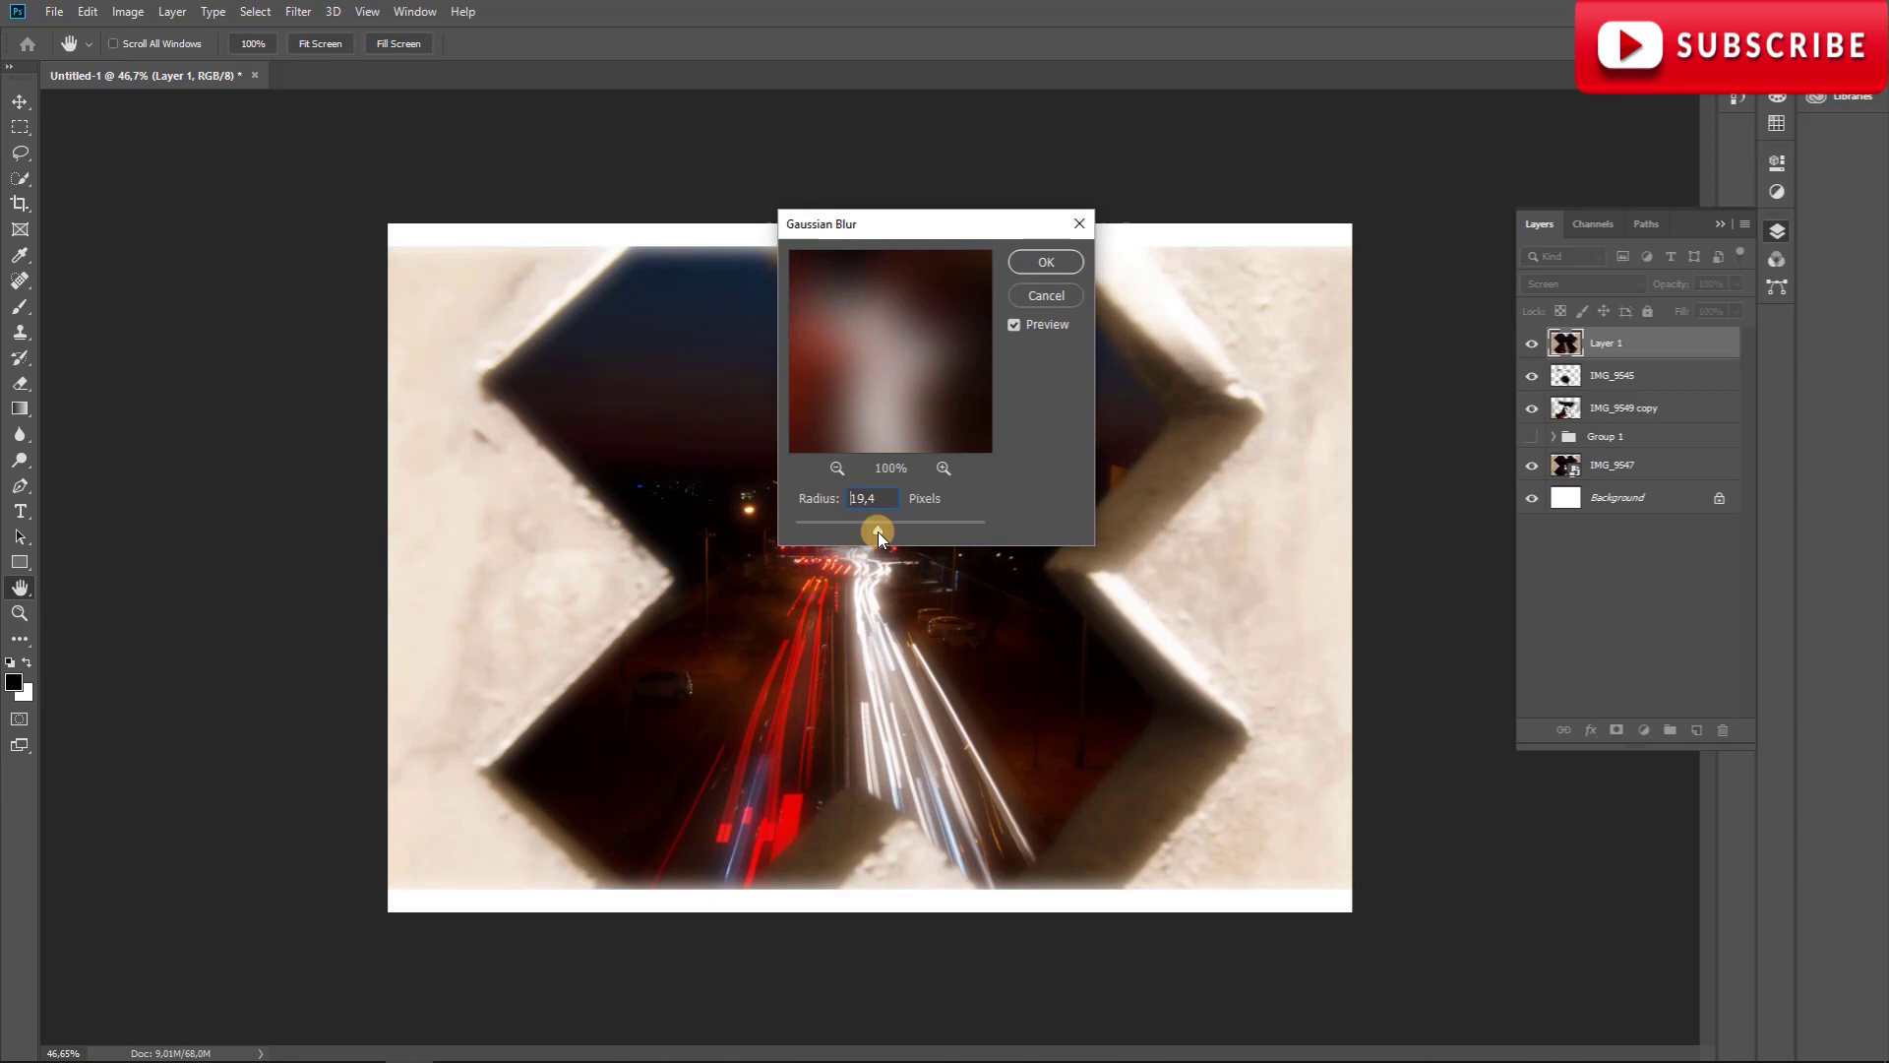
type("2022")
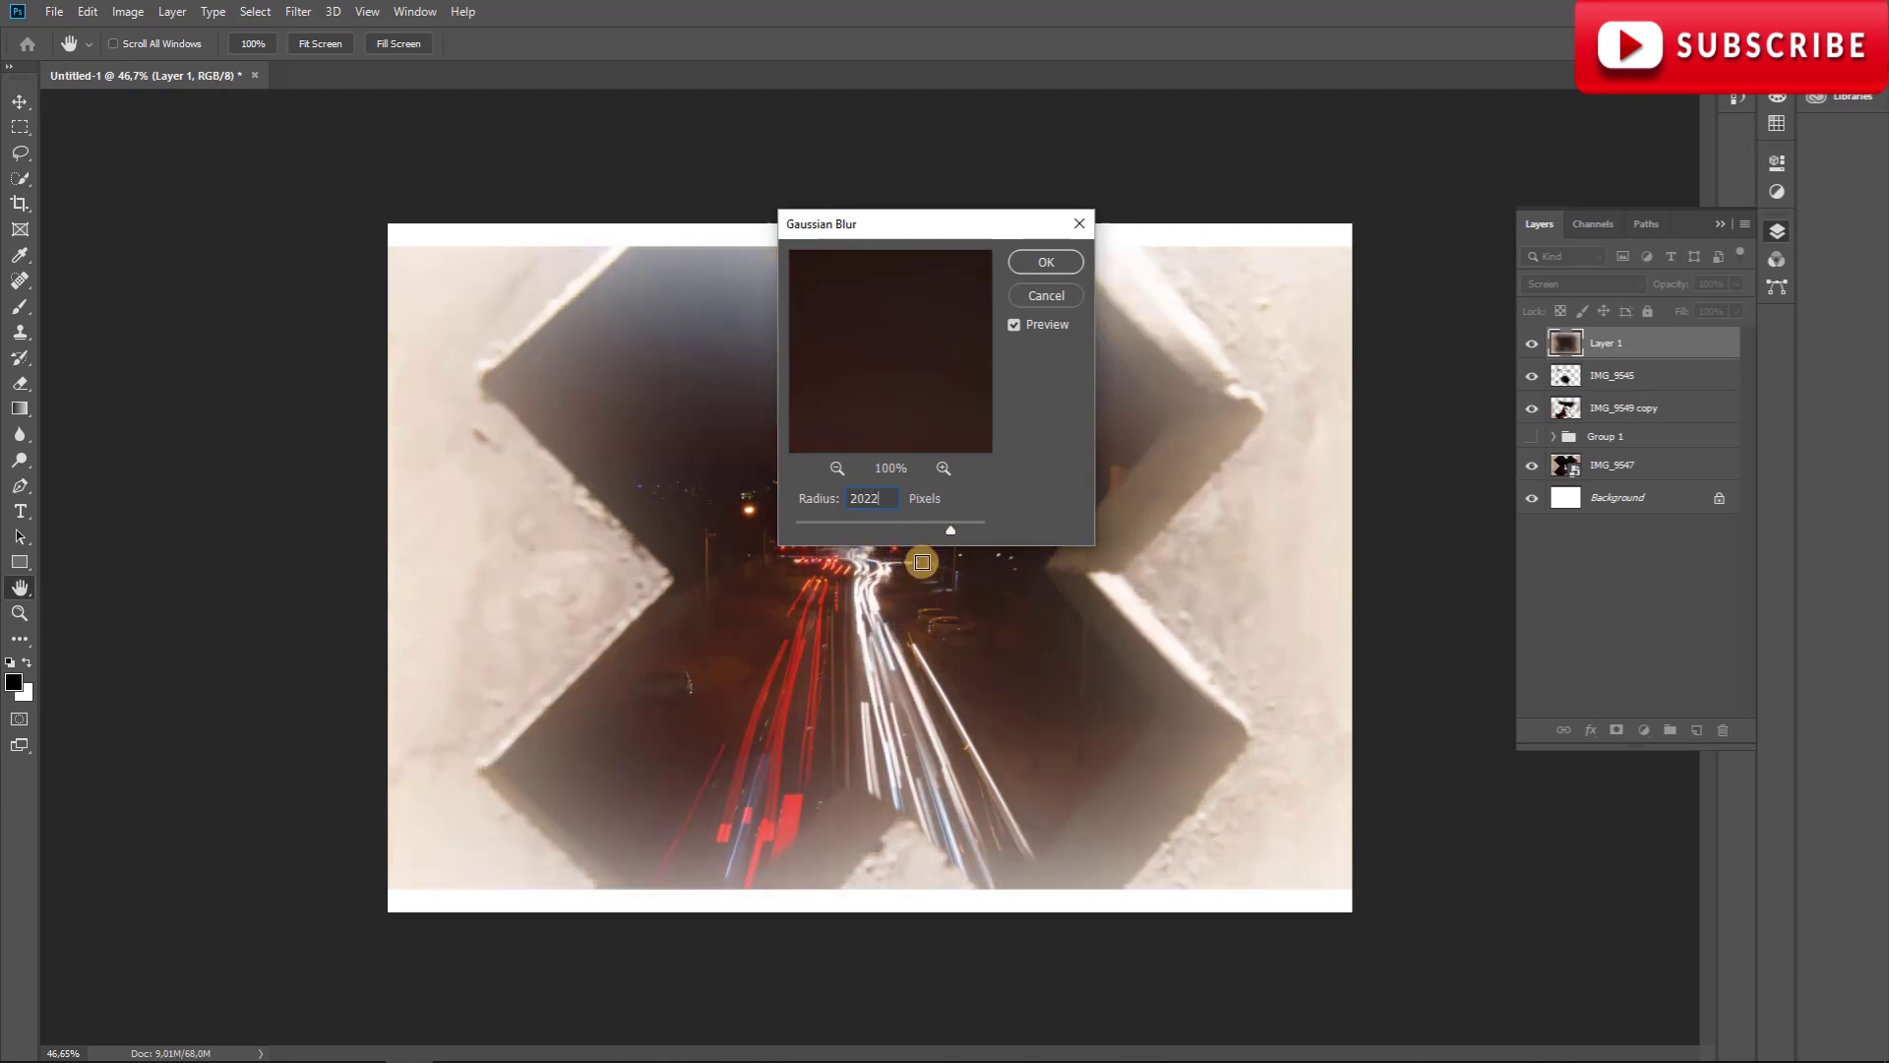
key("BackSpace")
type("21")
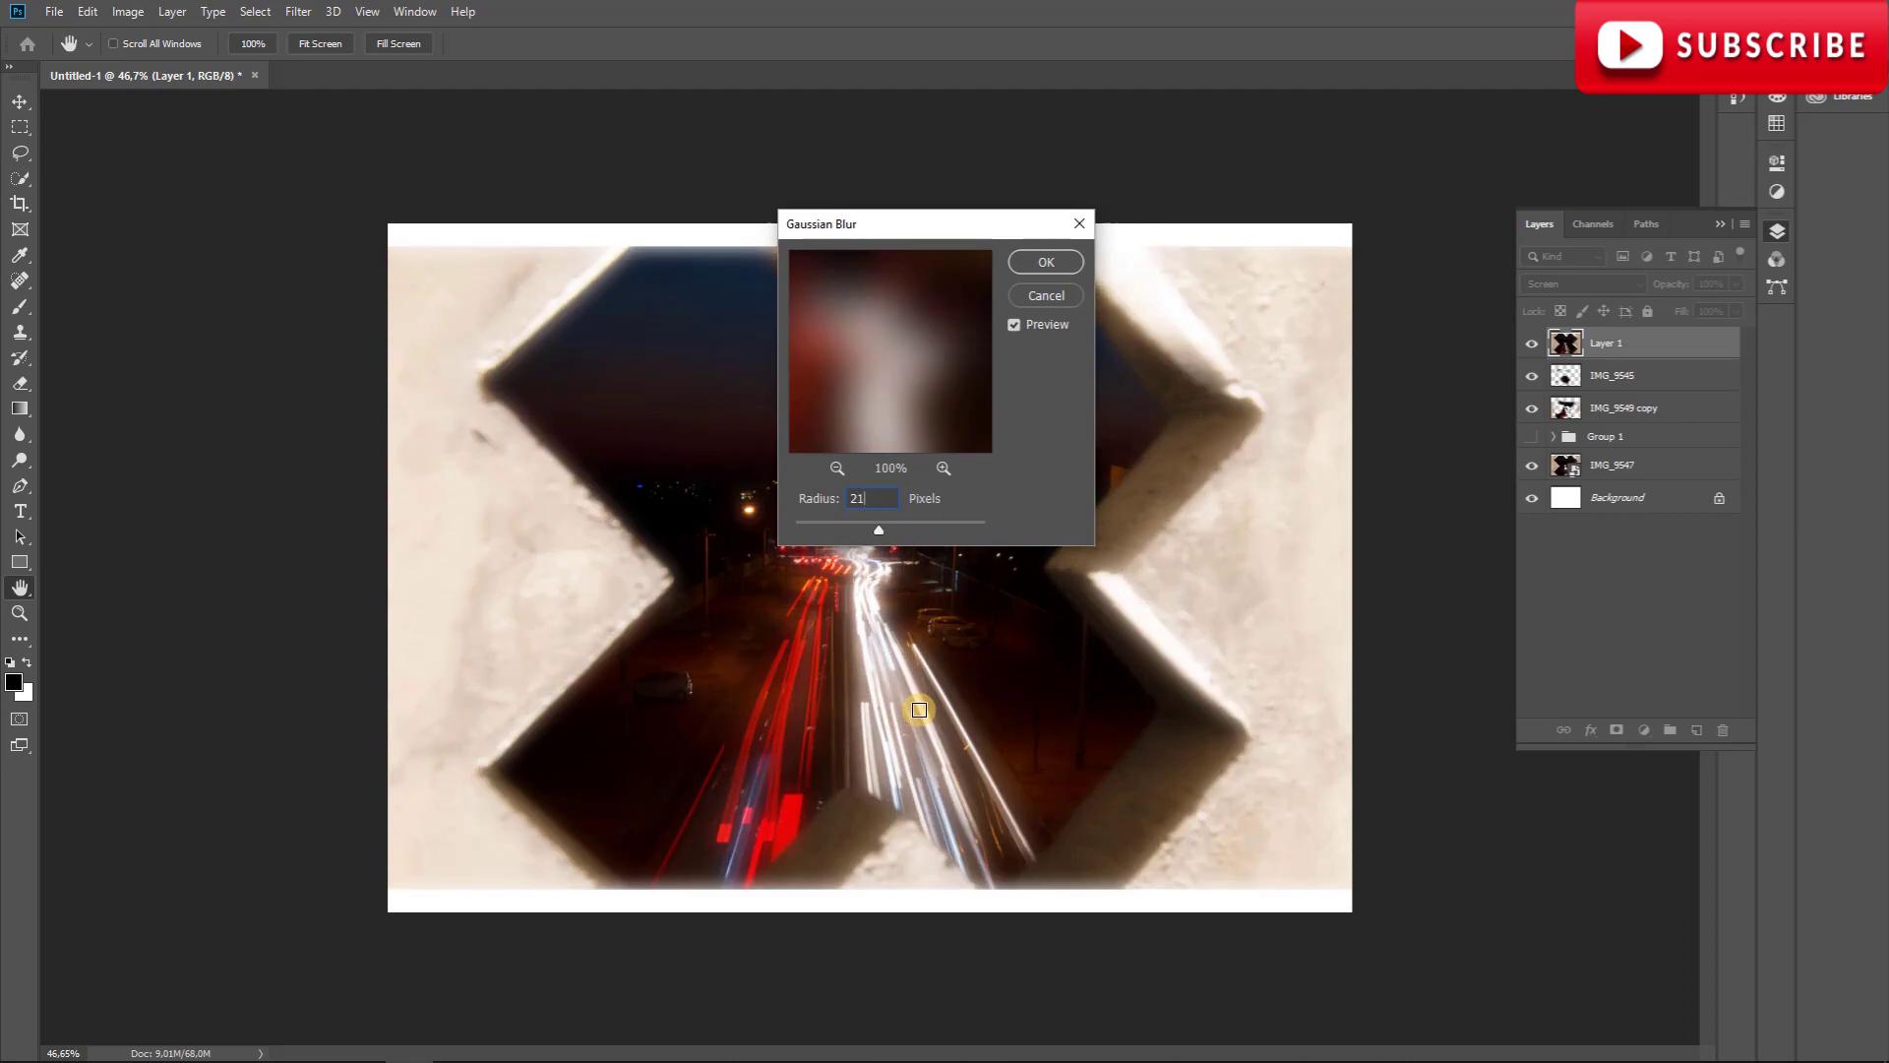
key("BackSpace")
type("0")
left_click(1044, 263)
Erase the blurred glow on Layer 1 from the concrete left of the opening with a 700 px eraser.
key("e")
left_click_drag(1094, 669, 1181, 649)
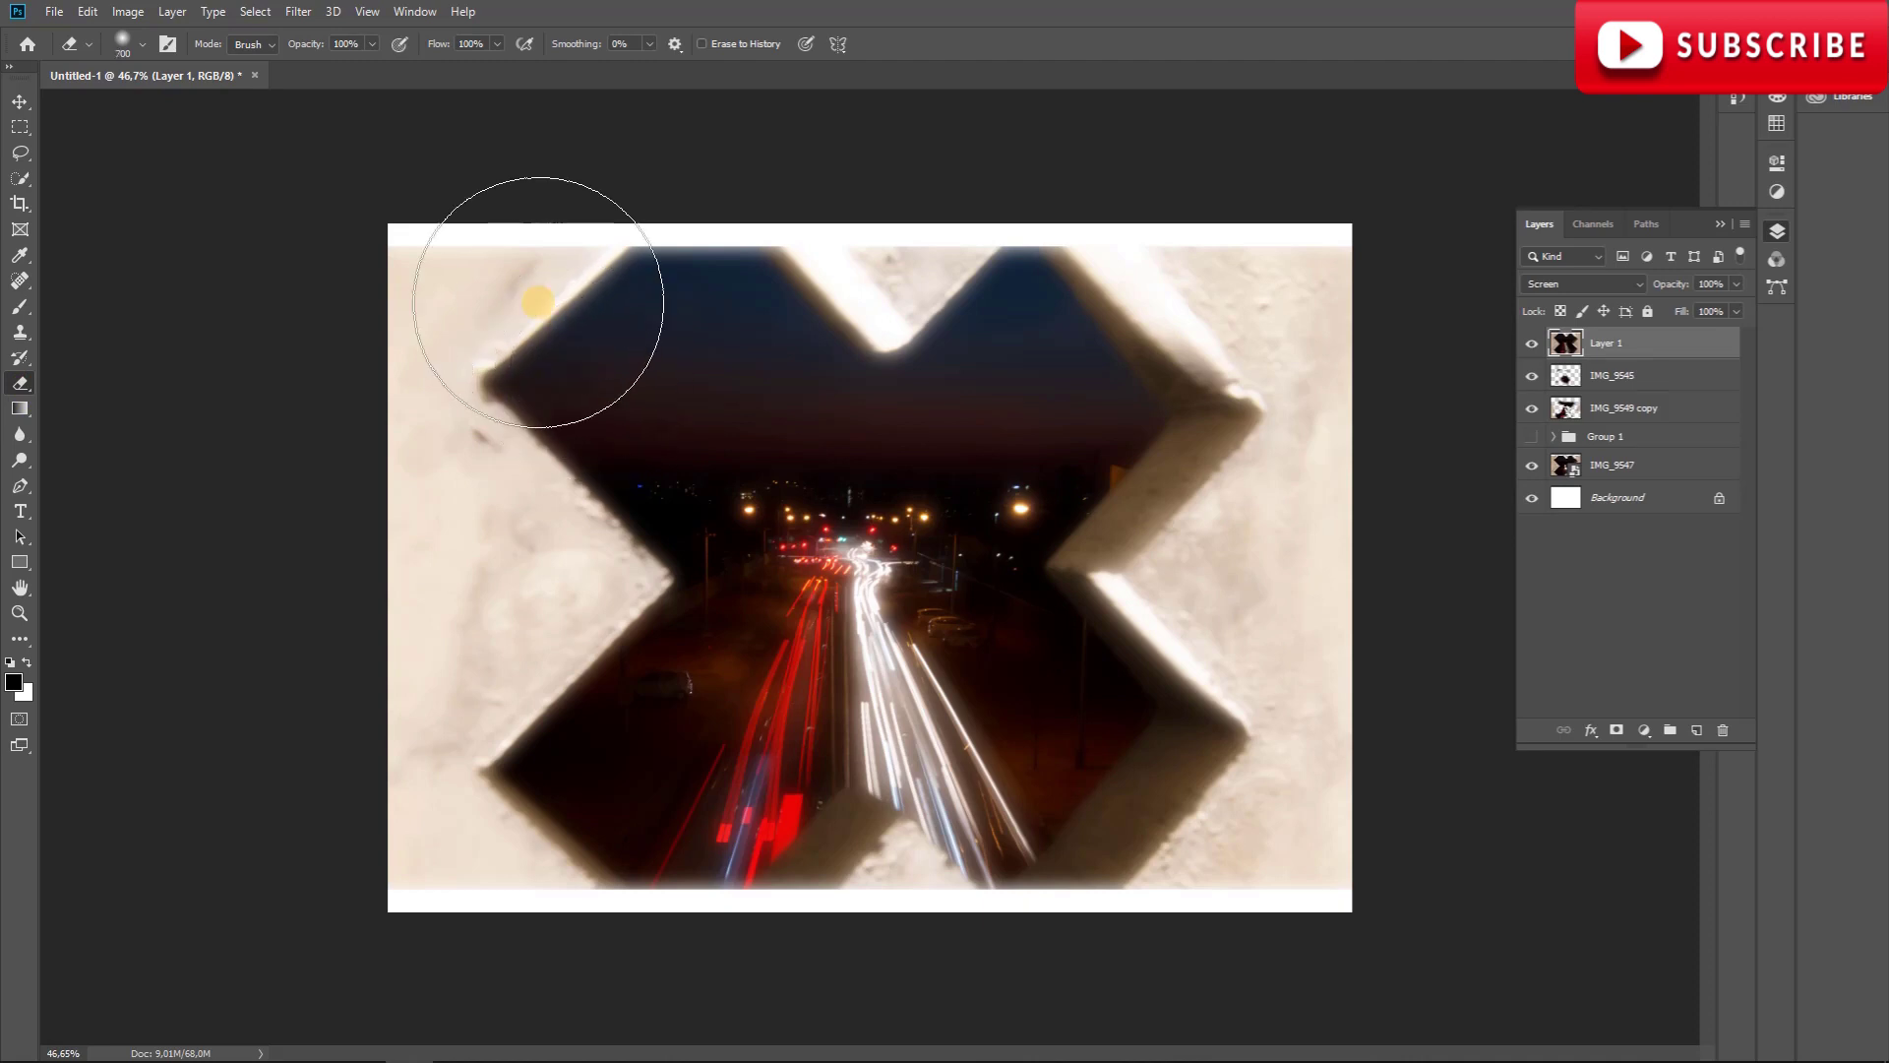
key("bracketright")
key("bracketright")
key("bracketright")
key("bracketright")
mouse_move(468, 465)
left_mouse_down()
mouse_move(540, 493)
mouse_move(455, 780)
mouse_move(464, 726)
mouse_move(577, 586)
mouse_move(497, 394)
mouse_move(659, 240)
mouse_move(978, 248)
mouse_move(1249, 304)
mouse_move(1245, 672)
mouse_move(1198, 844)
mouse_move(1131, 894)
mouse_move(1214, 896)
mouse_move(901, 868)
mouse_move(865, 839)
mouse_move(819, 865)
left_mouse_up()
Erase the remaining glow on Layer 1 from the bottom, top and right parts of the concrete frame with a 250 px eraser.
key("bracketleft")
key("bracketleft")
key("bracketleft")
key("bracketleft")
key("bracketleft")
key("bracketleft")
mouse_move(901, 916)
left_mouse_down()
mouse_move(773, 926)
mouse_move(478, 873)
left_mouse_up()
left_click_drag(755, 193, 1090, 210)
mouse_move(1199, 416)
left_mouse_down()
mouse_move(1193, 590)
mouse_move(1356, 791)
left_mouse_up()
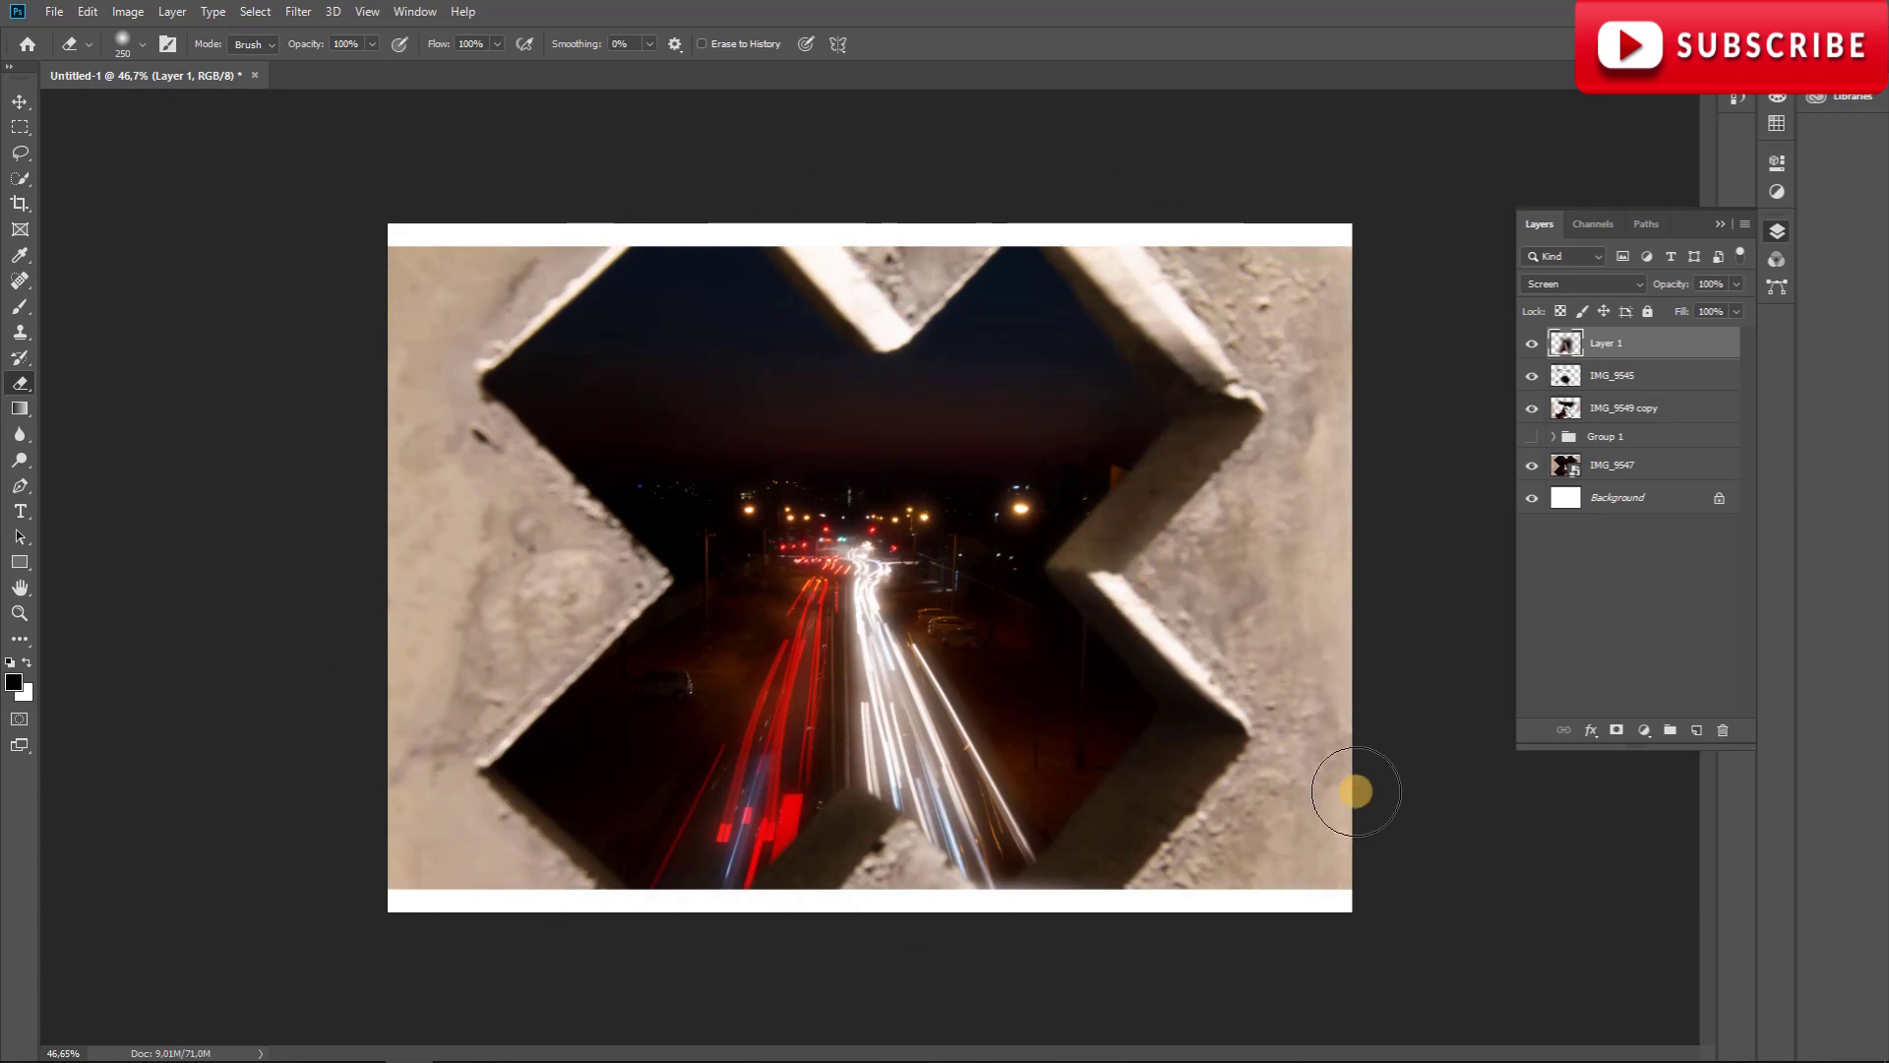
Erase the glow on Layer 1 around the parked car left of the road with a 150 px eraser.
scroll(1033, 665, "up", 6)
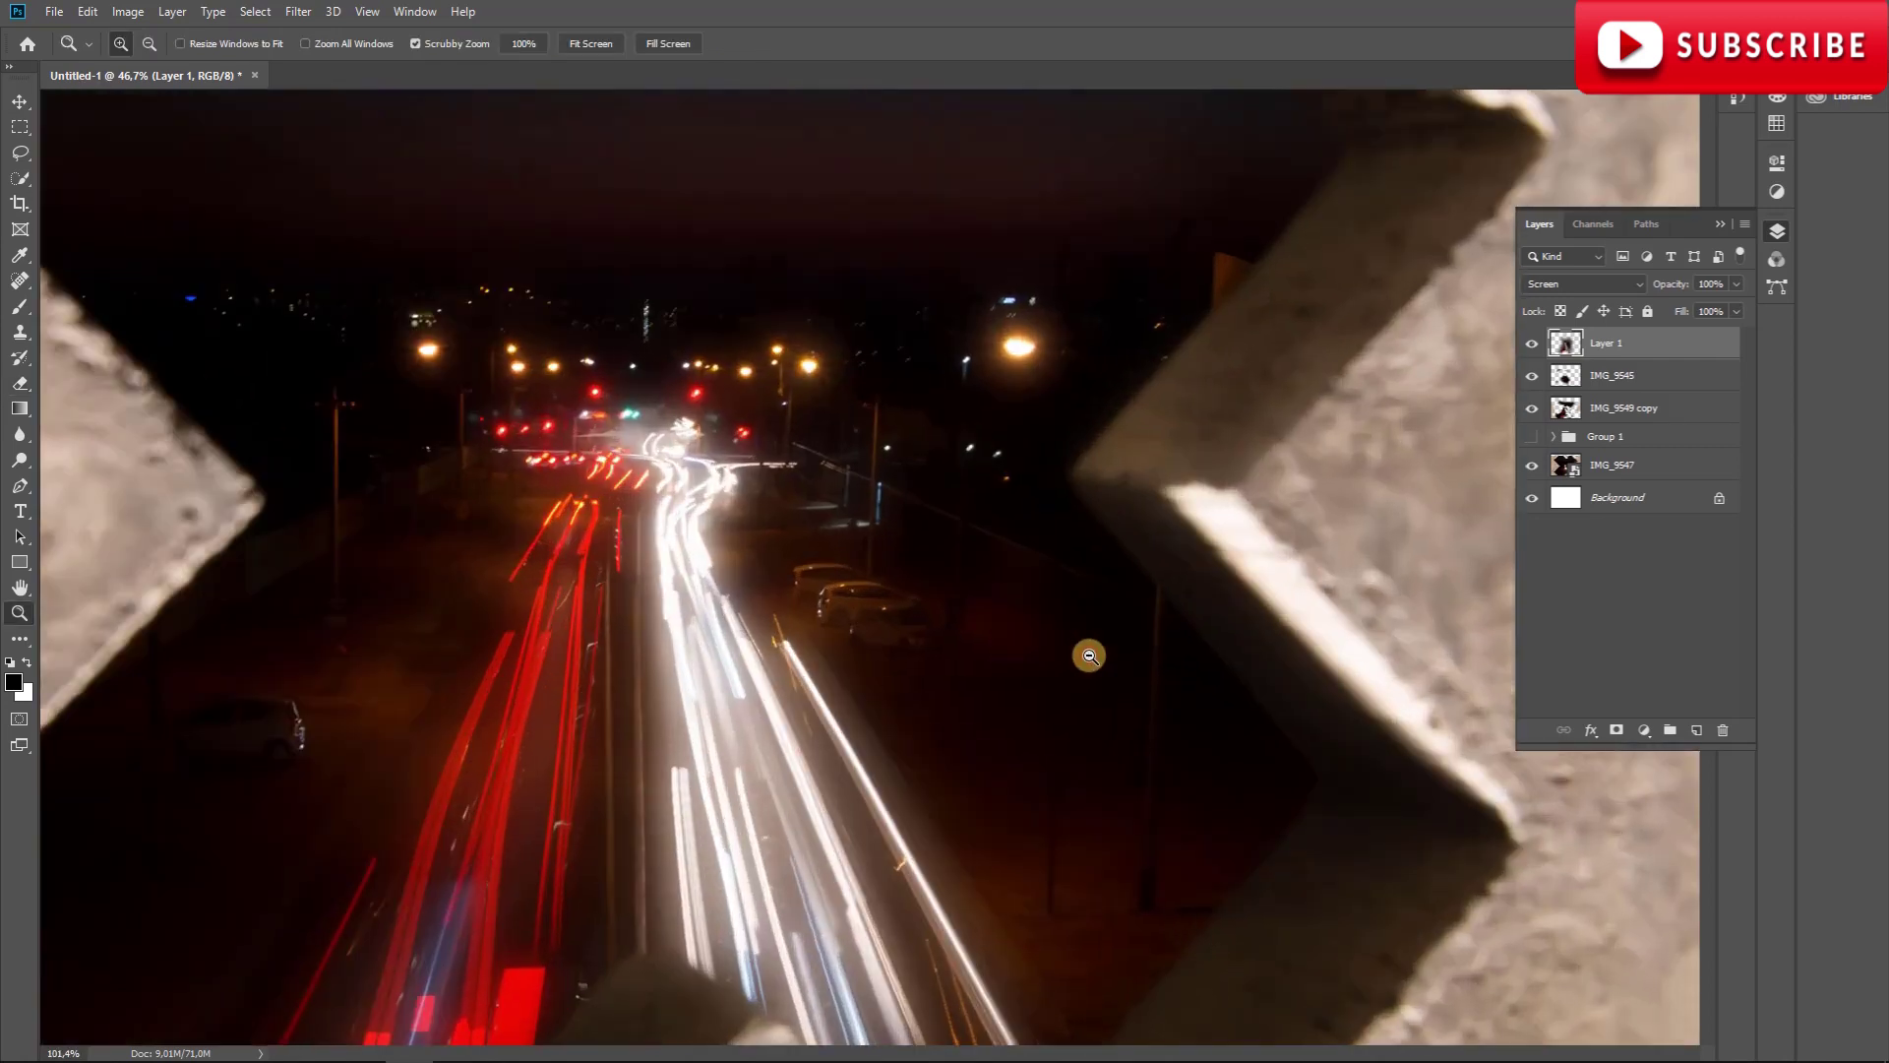
key("bracketleft")
key("bracketleft")
key("bracketleft")
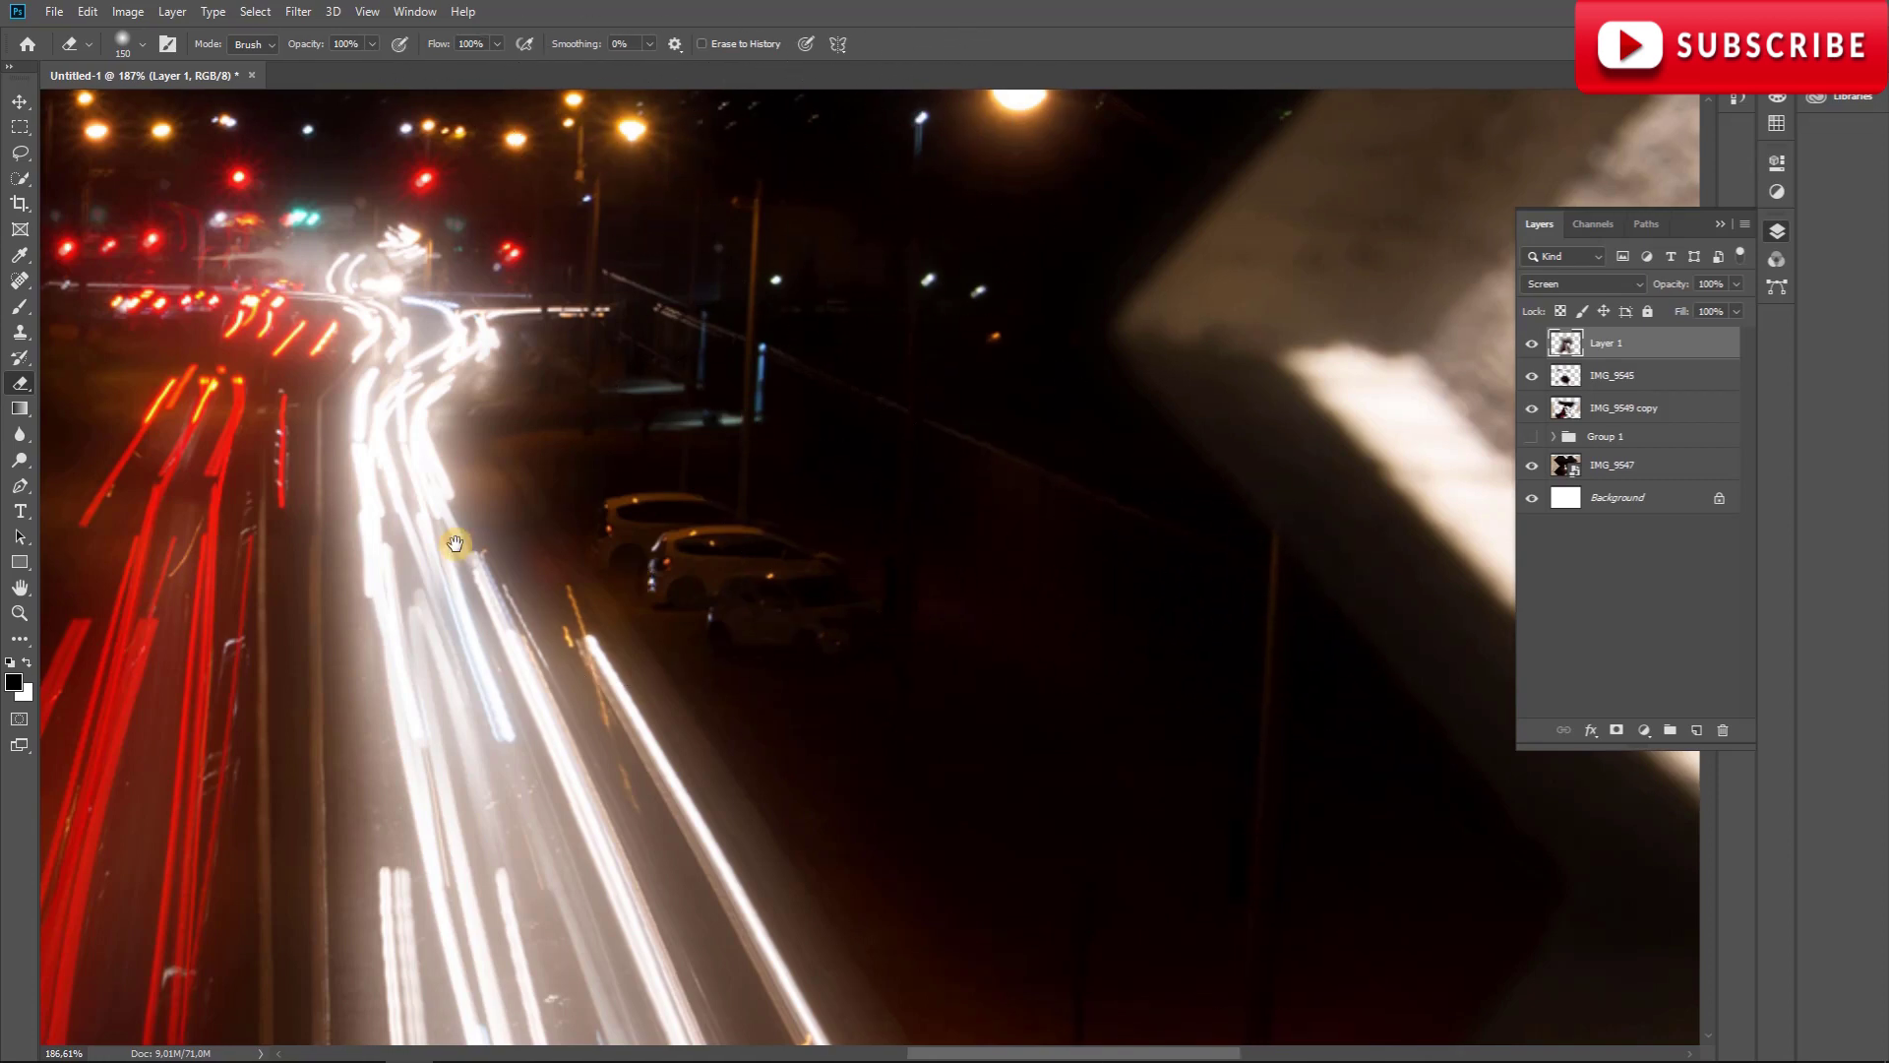
left_click_drag(452, 535, 1252, 489)
mouse_move(738, 482)
left_mouse_down()
mouse_move(995, 476)
mouse_move(1139, 574)
left_mouse_up()
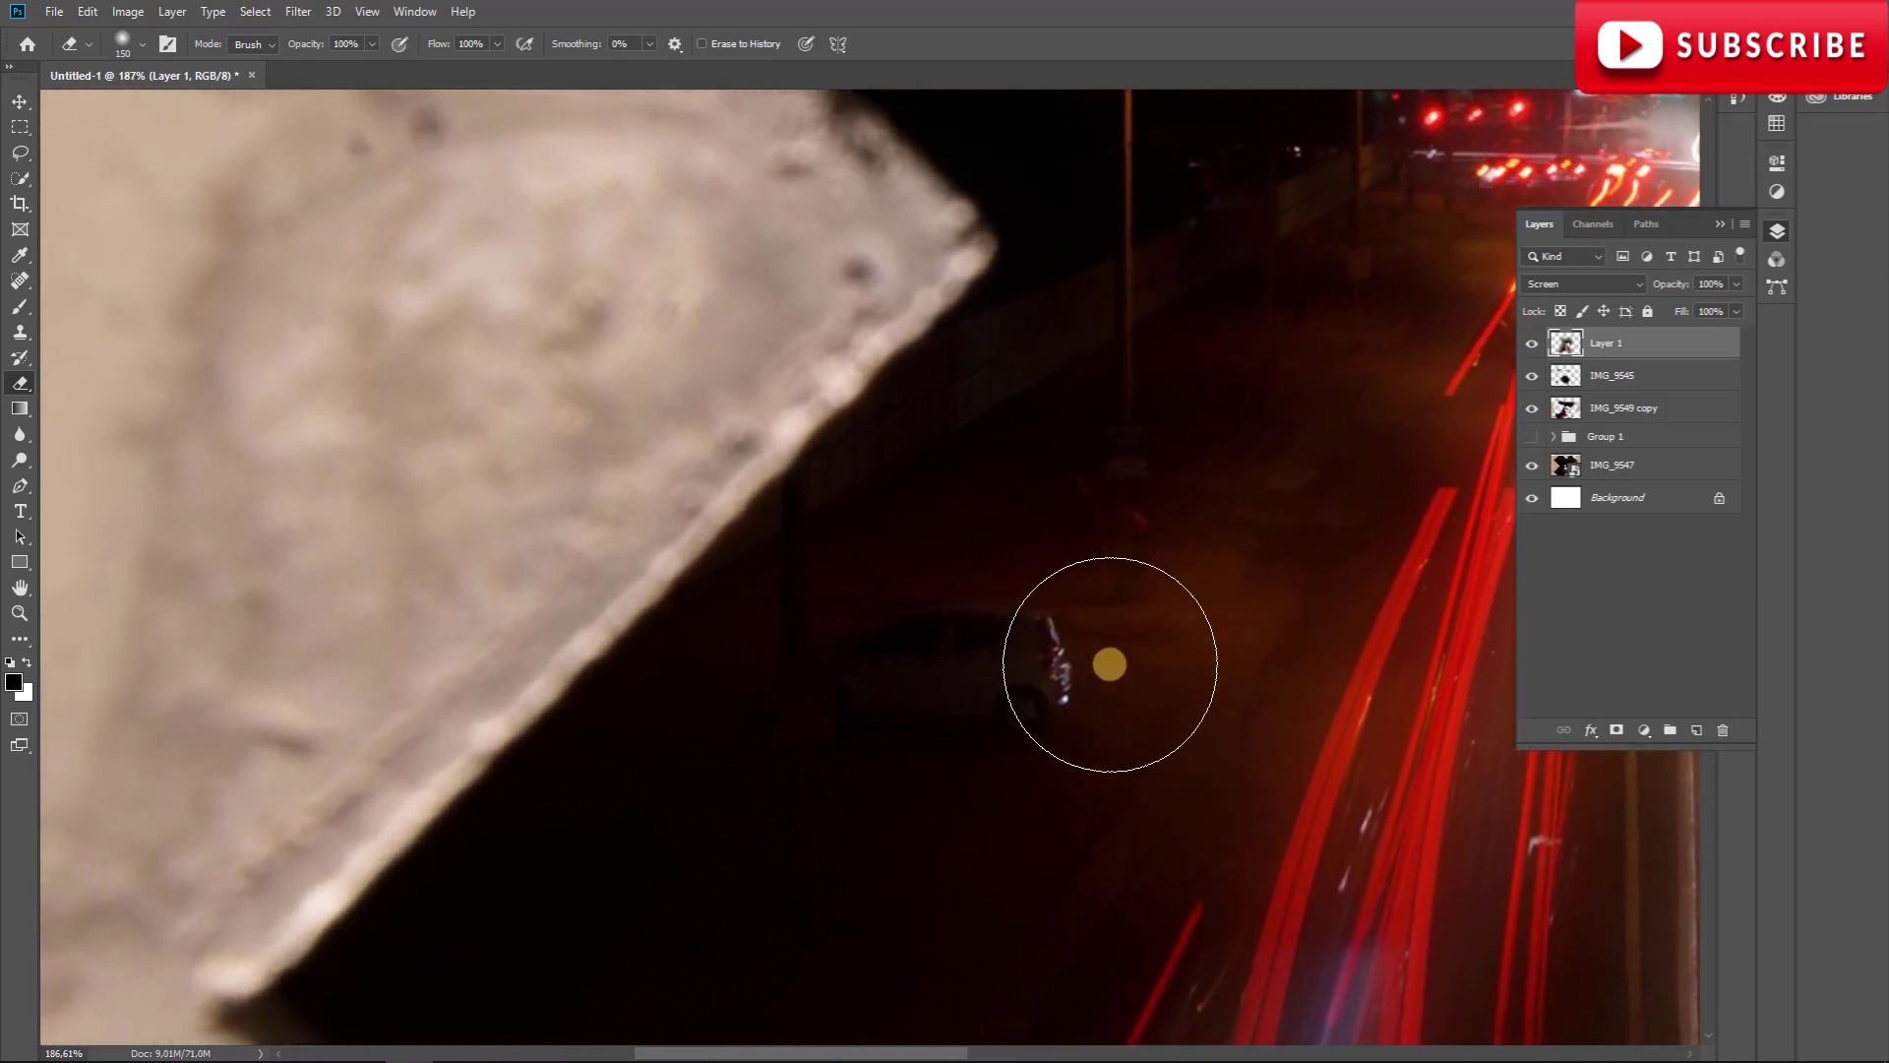
left_click_drag(916, 738, 906, 640)
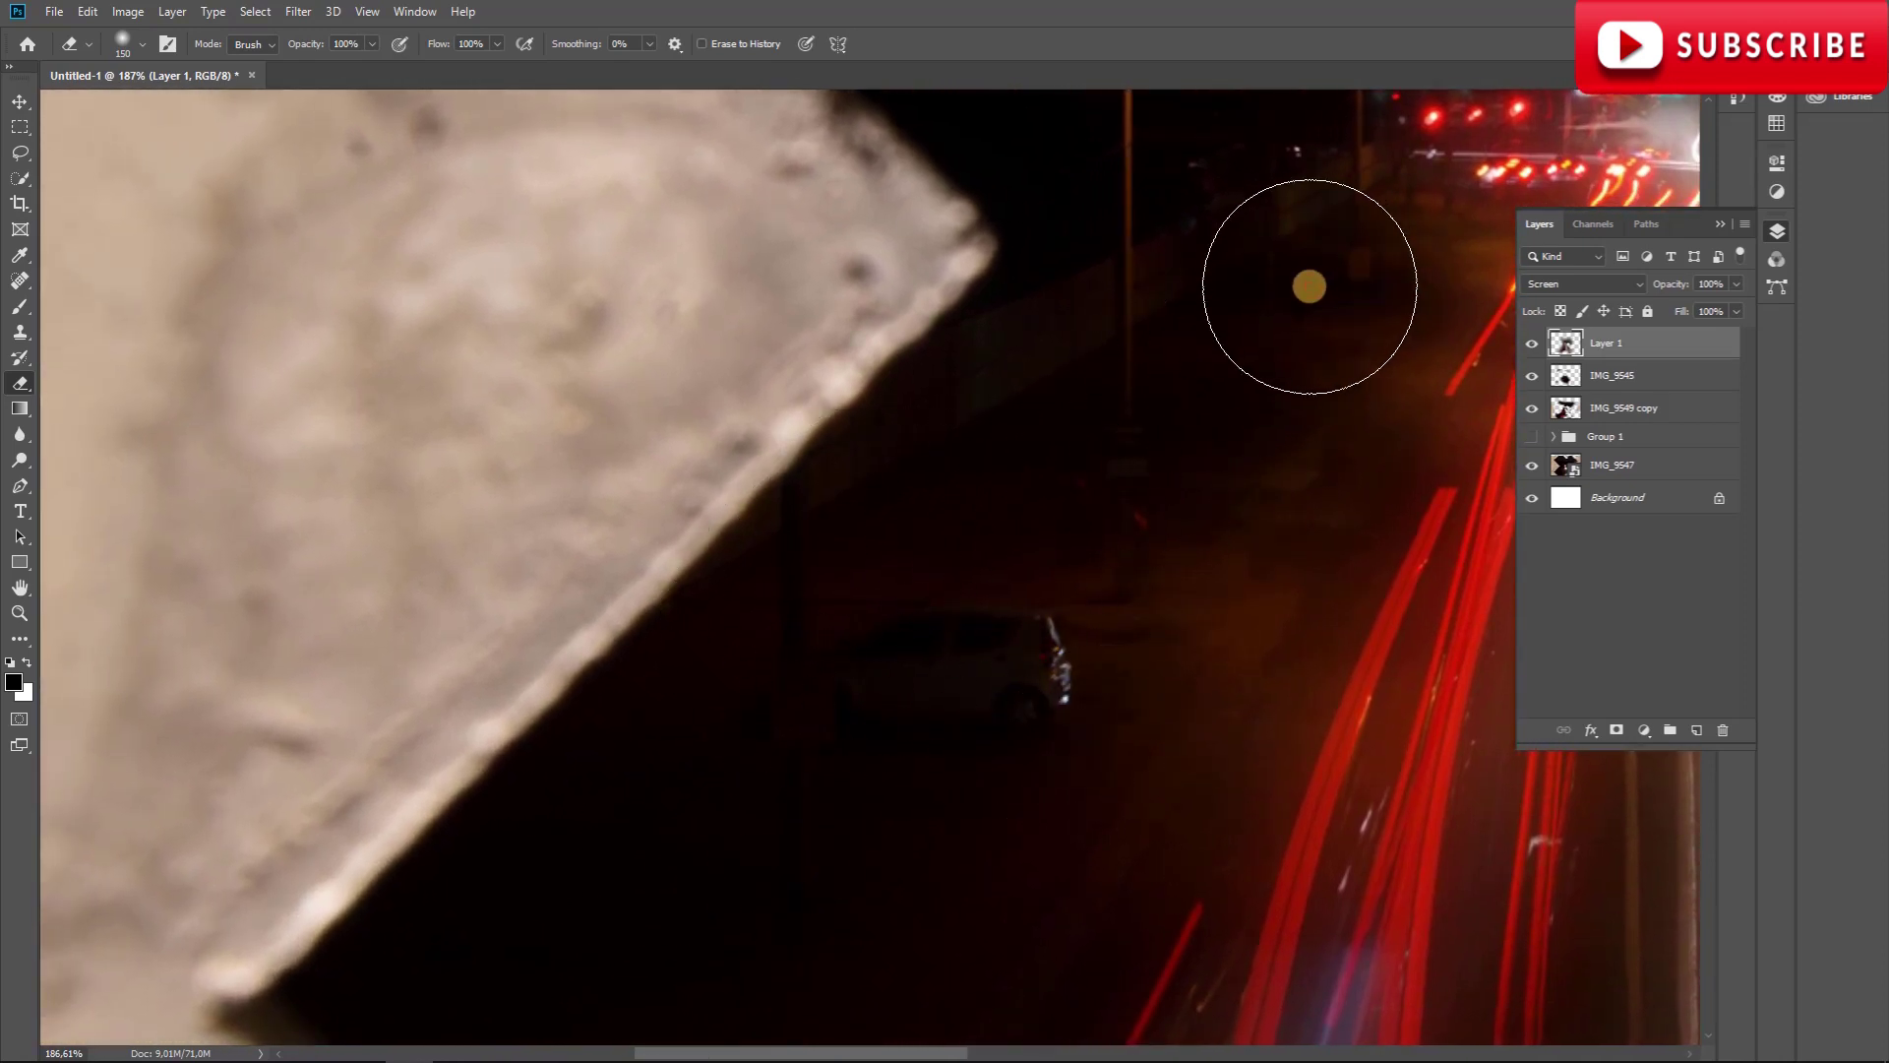
Erase around the parked car left of the road on the IMG_9549 copy and IMG_9545 layers.
left_click(1650, 421)
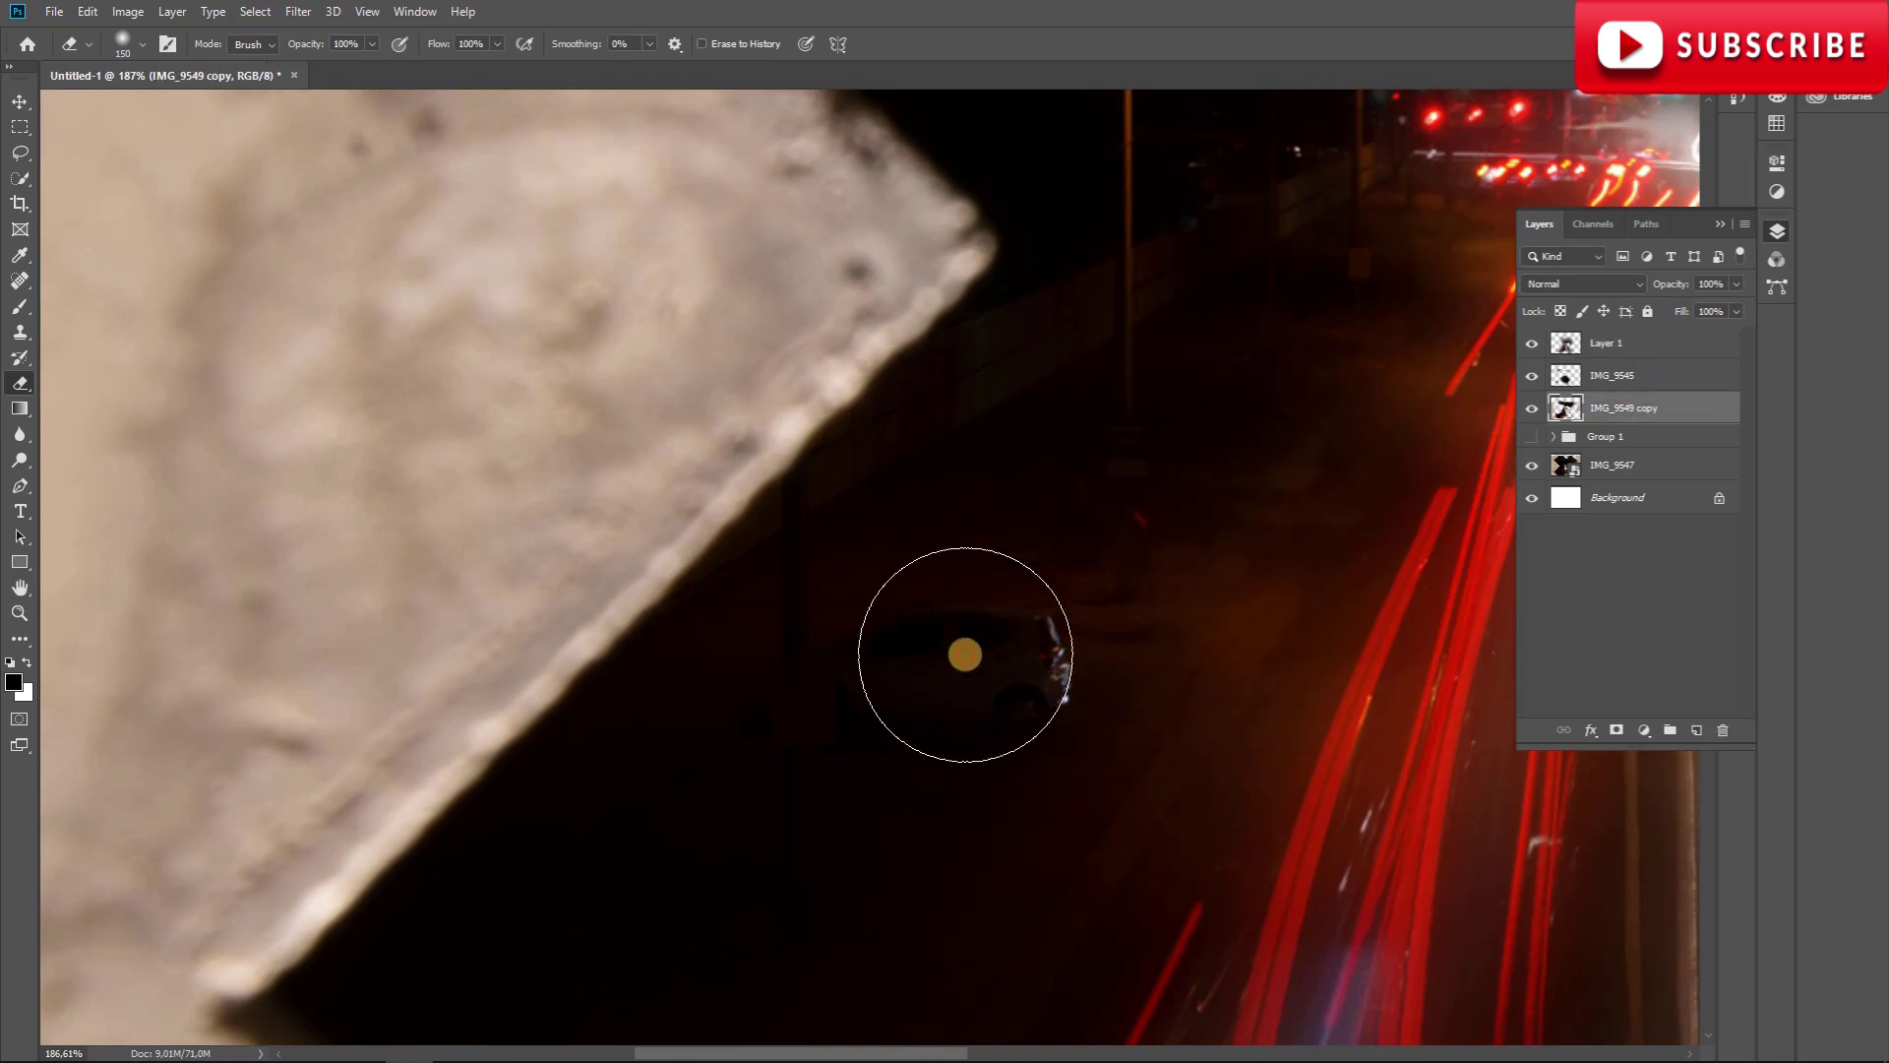
left_click(1615, 380)
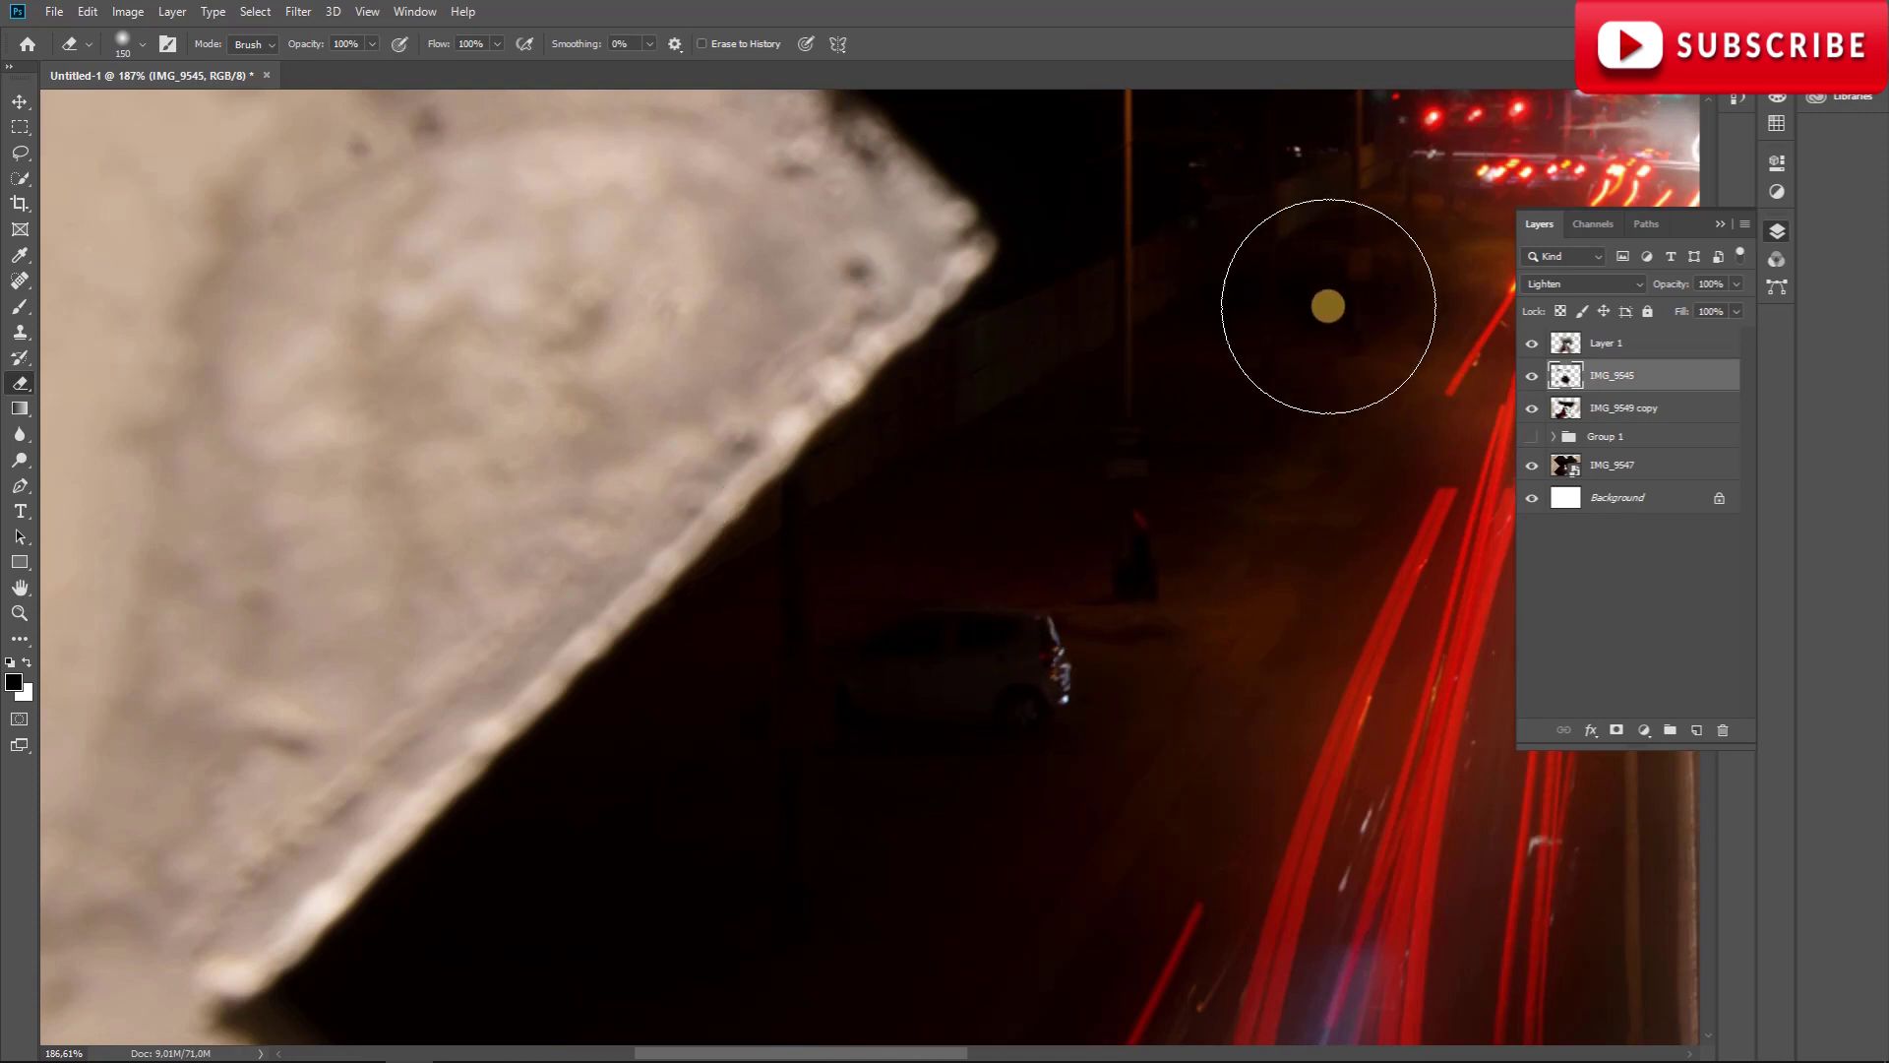
left_click(1630, 342)
left_click_drag(1168, 498, 860, 801)
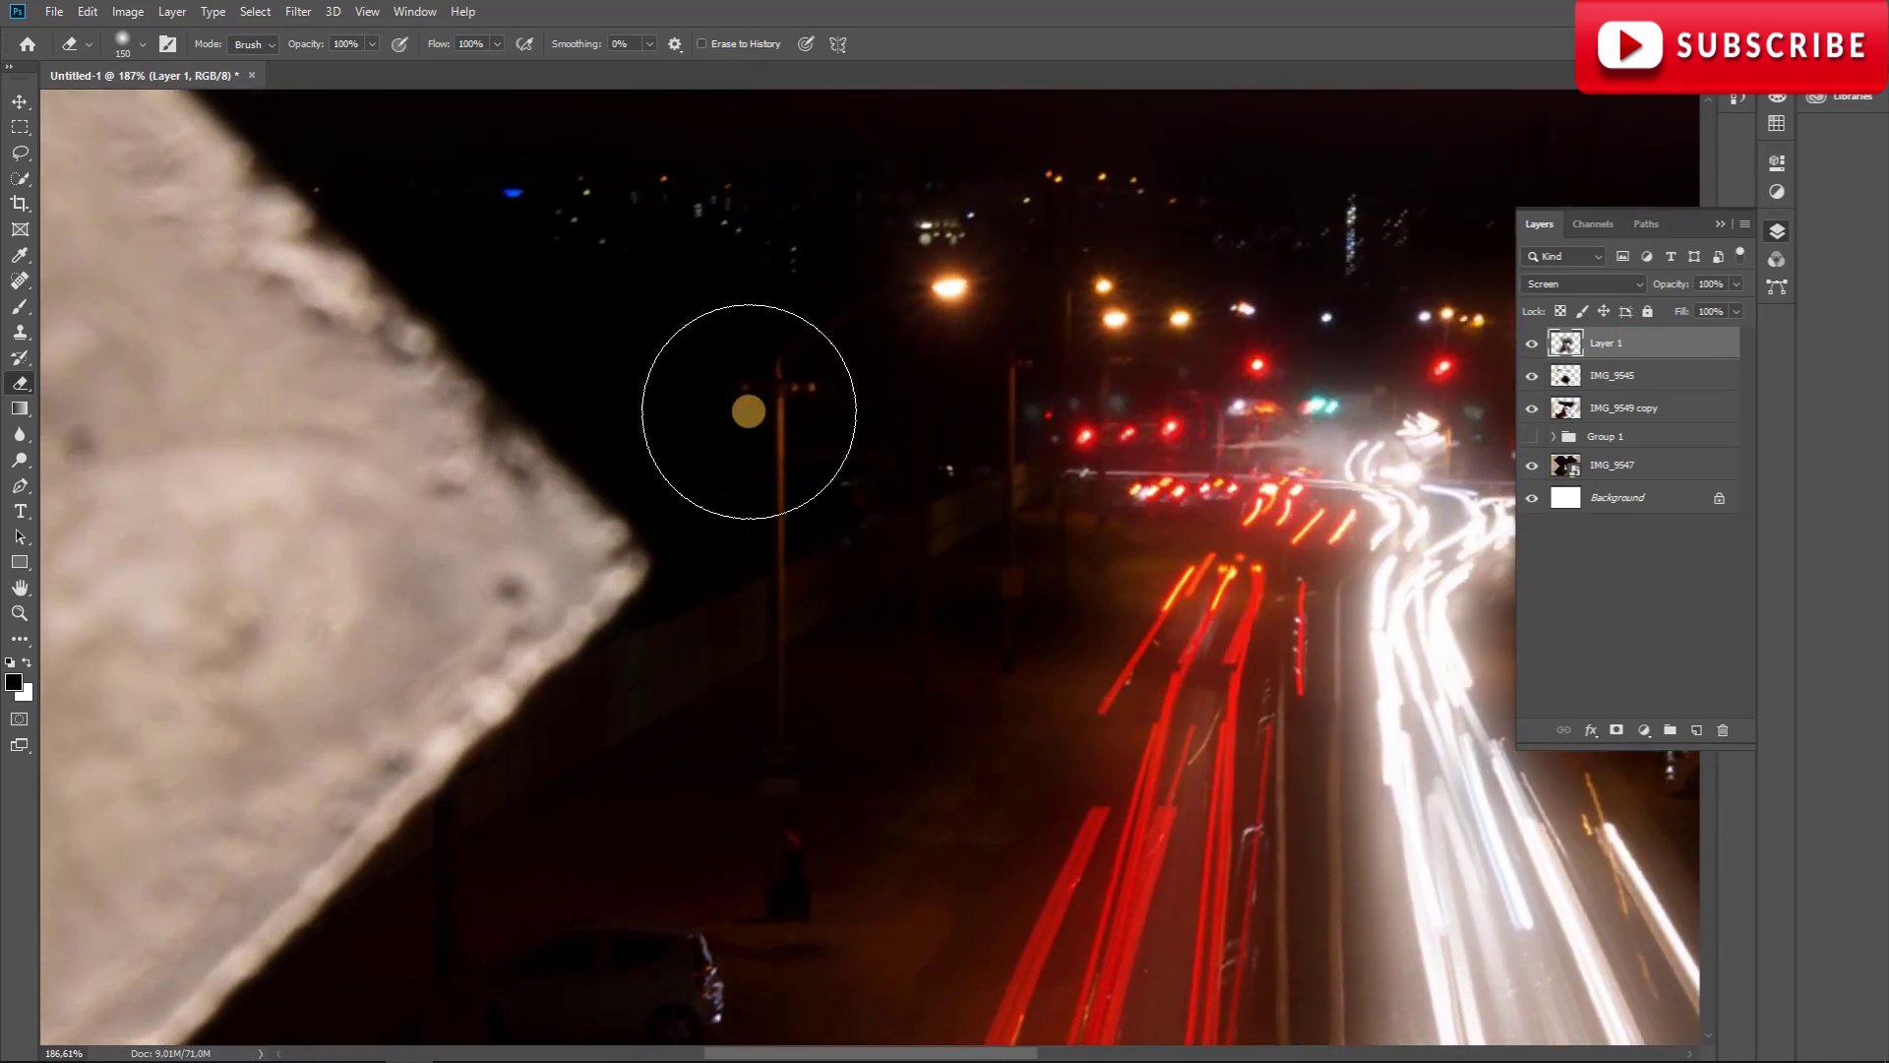
Erase parts of the IMG_9549 copy layer along the distant city lights on the horizon above the road.
right_click(1584, 397)
left_click(1572, 409)
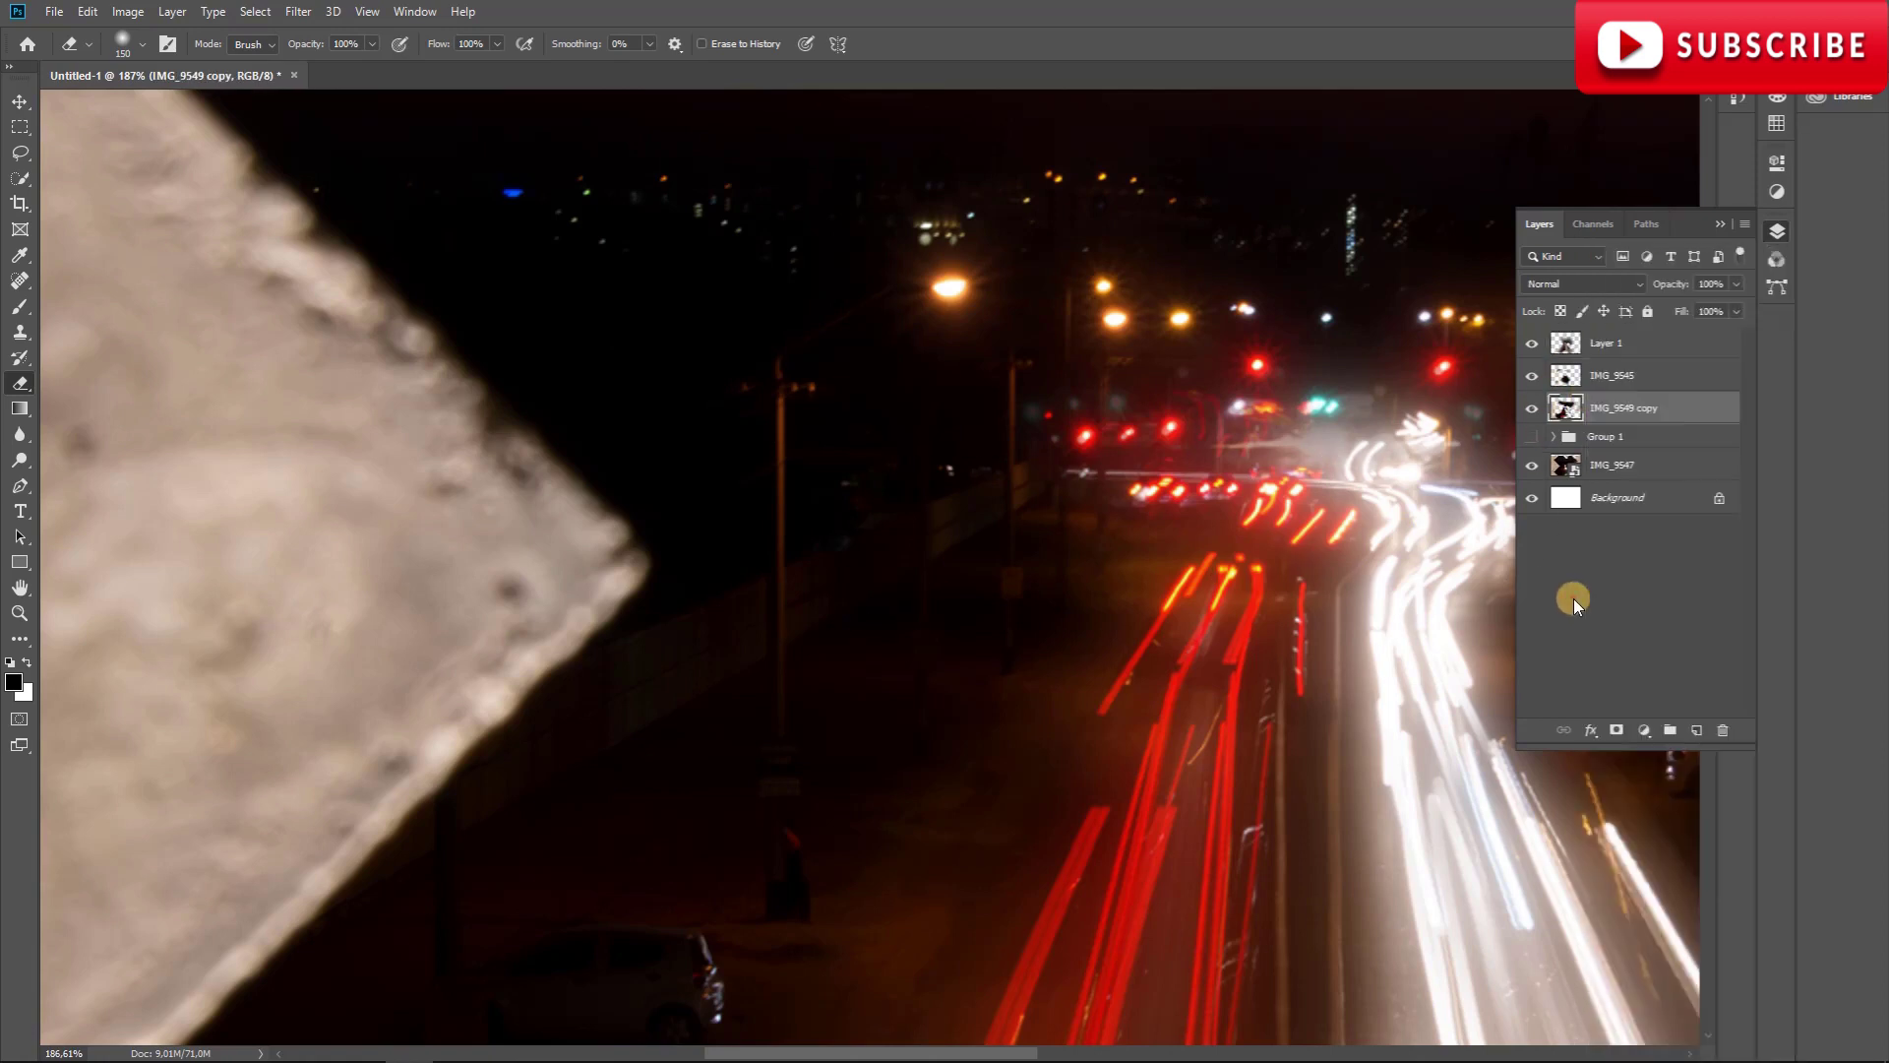
left_click(1635, 386)
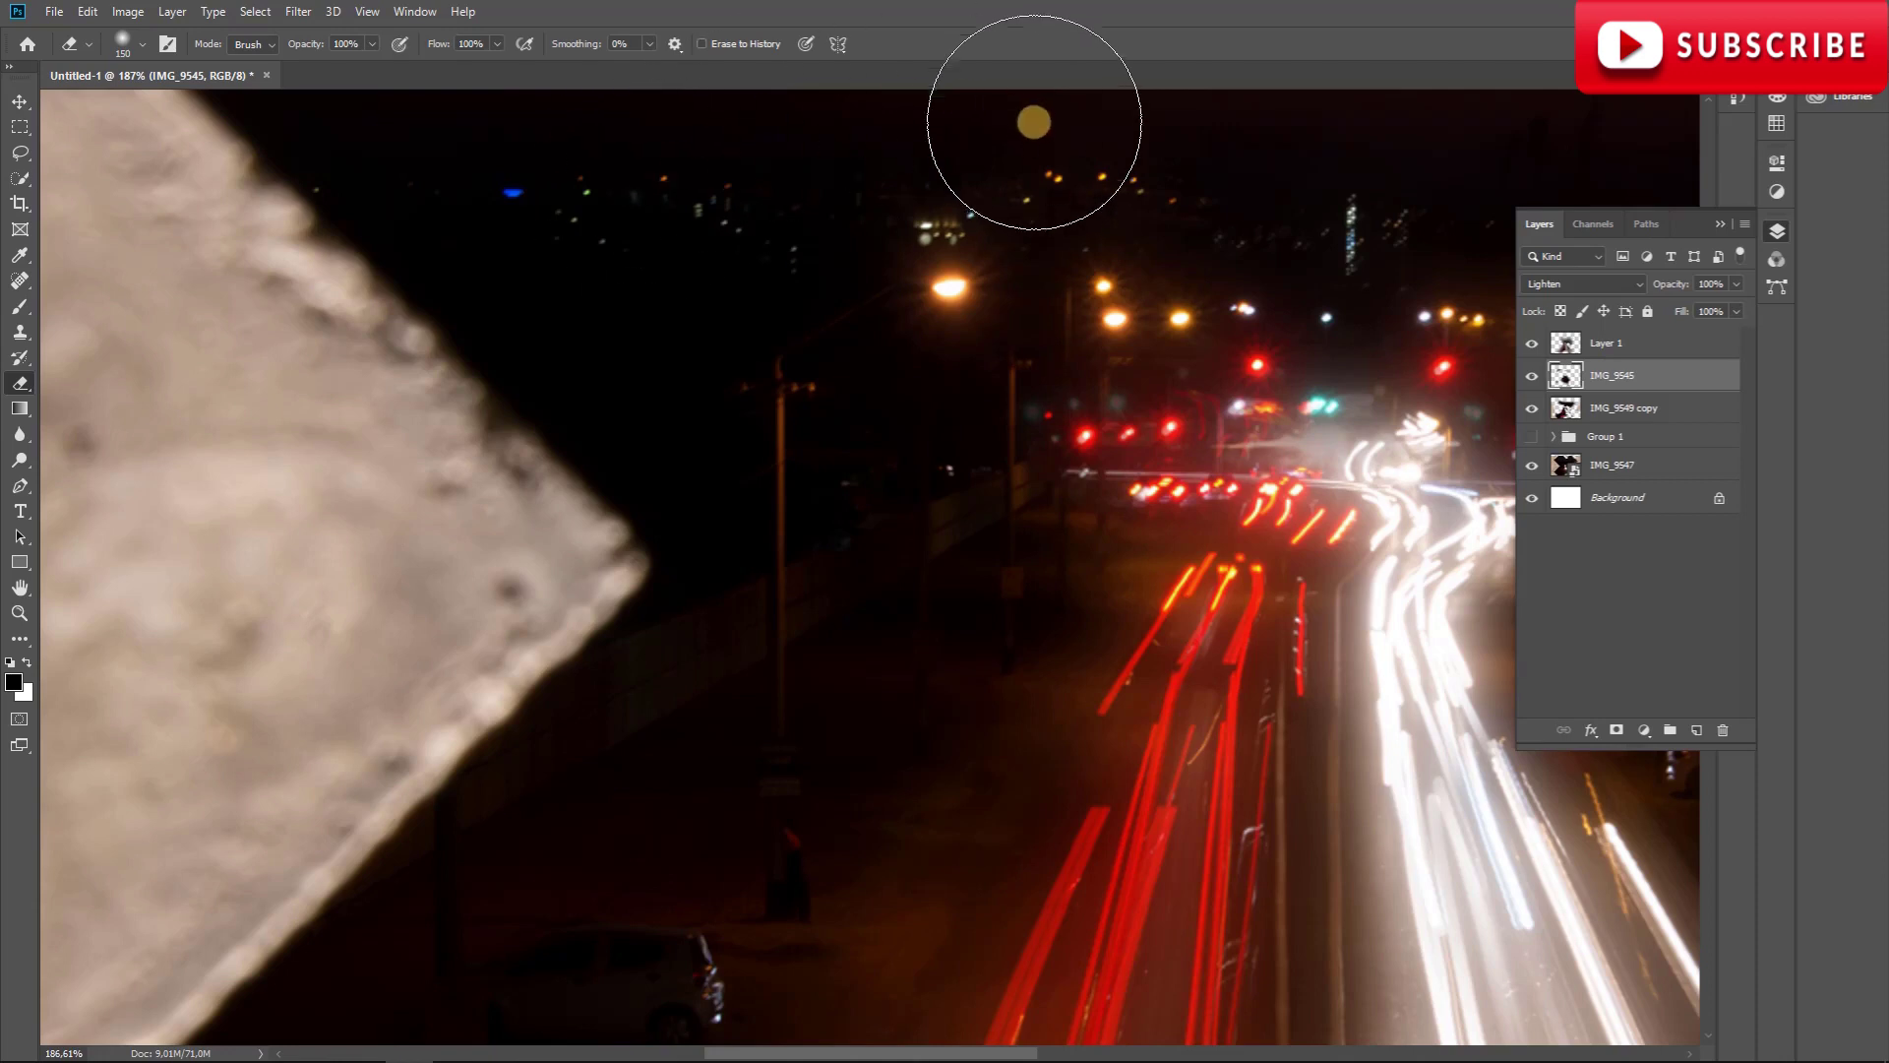
left_click(1598, 417)
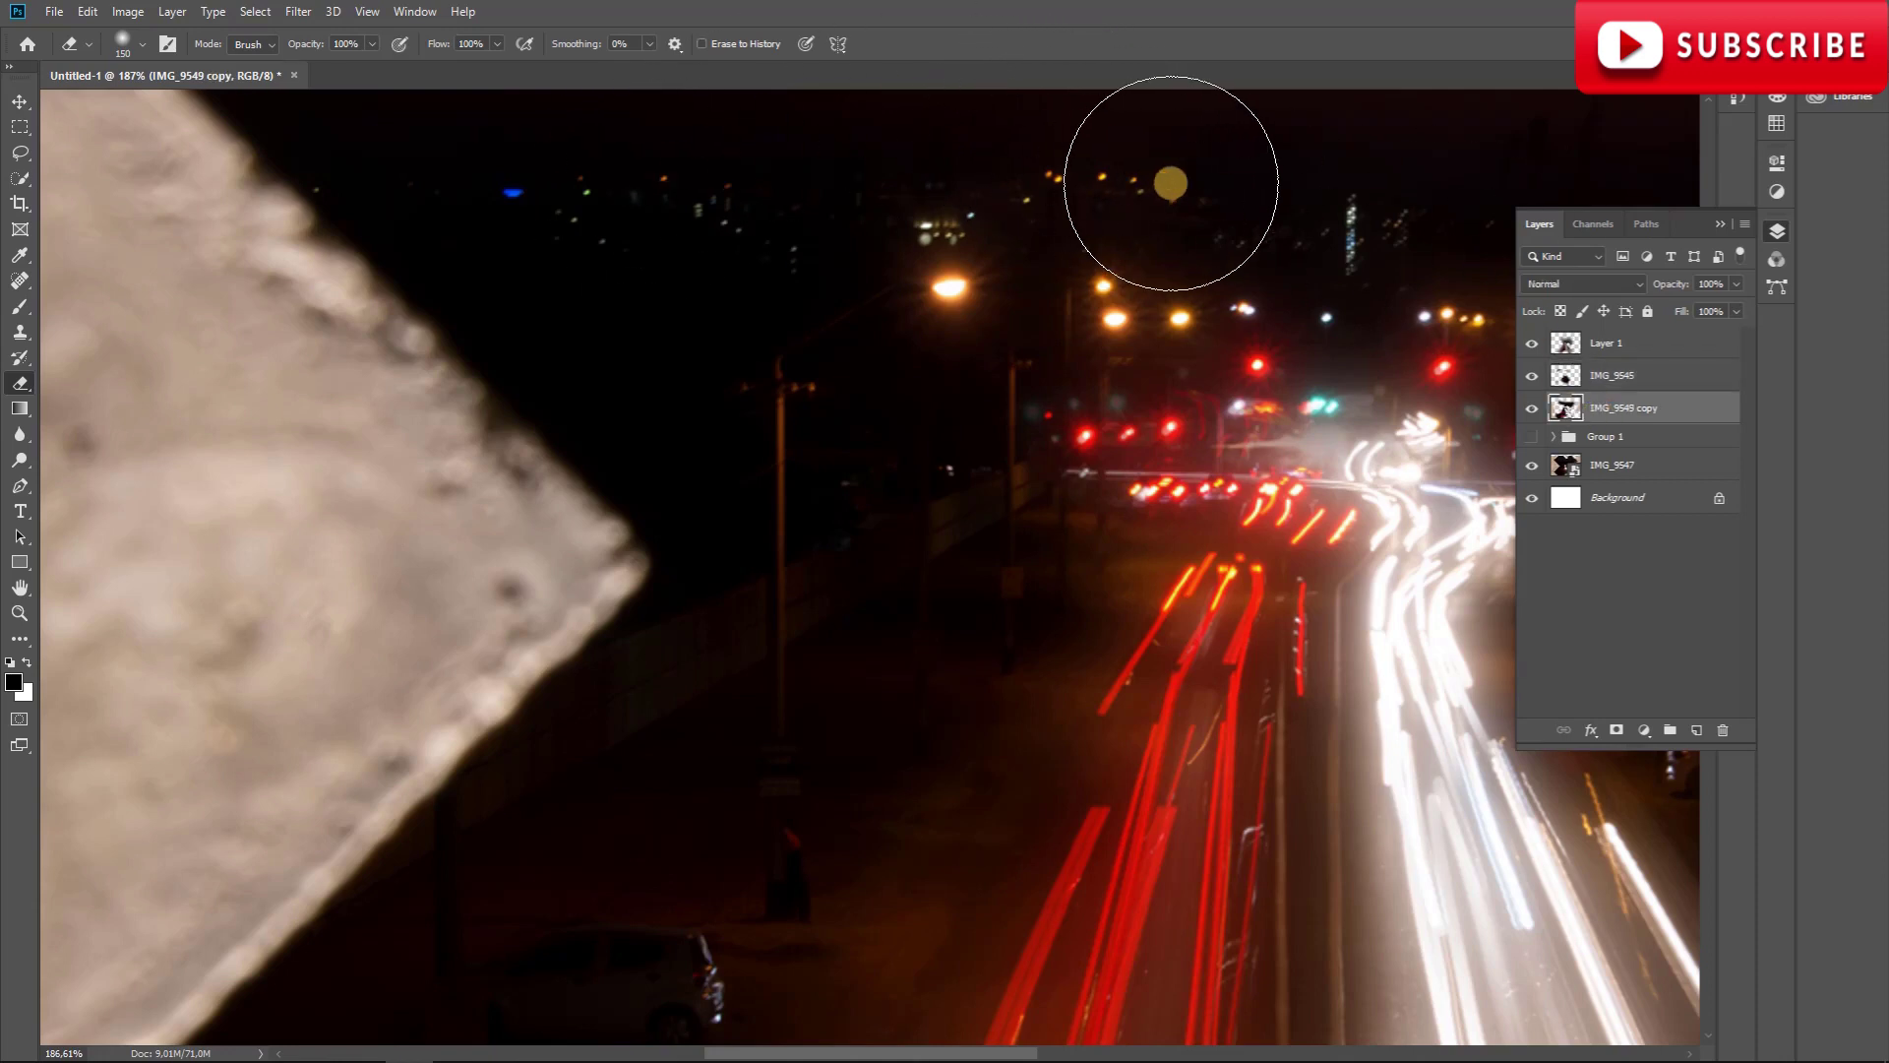
mouse_move(1249, 190)
left_mouse_down()
mouse_move(1371, 203)
mouse_move(1316, 160)
left_mouse_up()
mouse_move(1244, 252)
left_mouse_down()
mouse_move(1021, 253)
mouse_move(985, 316)
mouse_move(840, 373)
left_mouse_up()
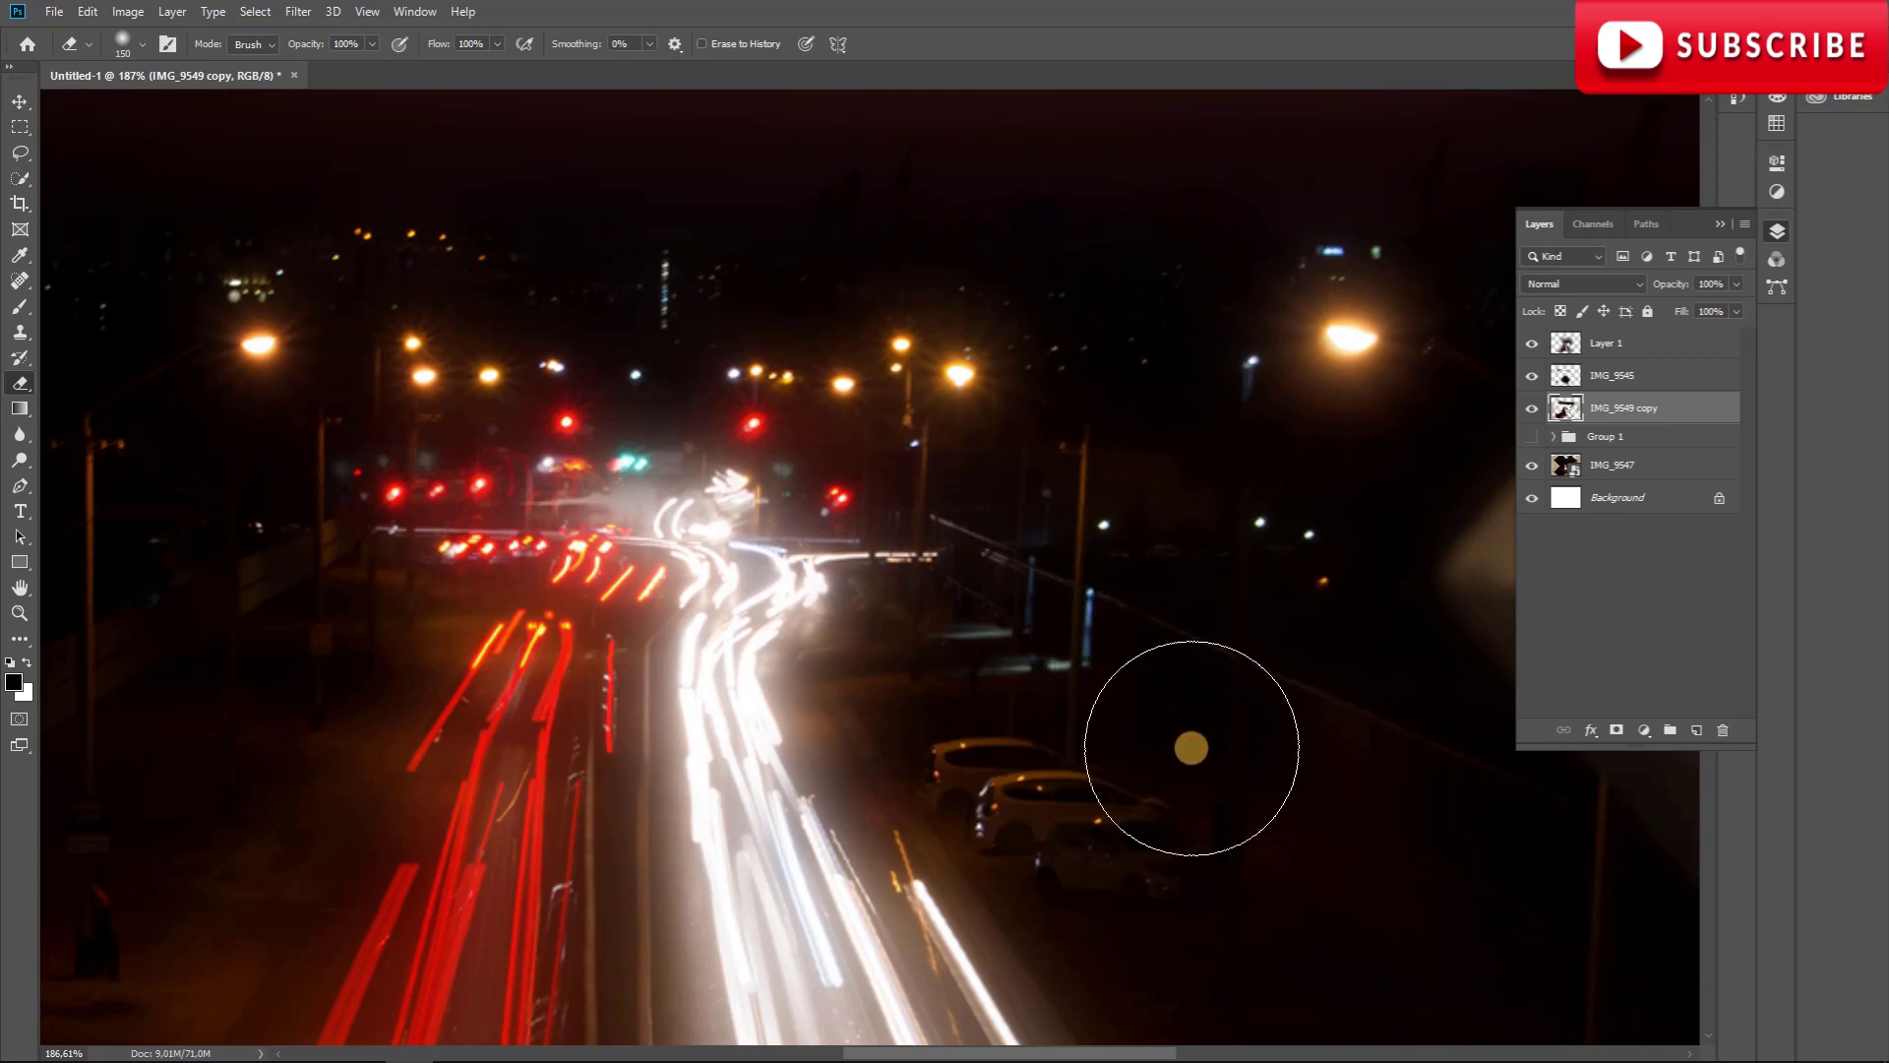
Save the blended light-trail composite as Untitled-1.psd.
key("z")
left_click_drag(410, 412, 346, 392)
key("e")
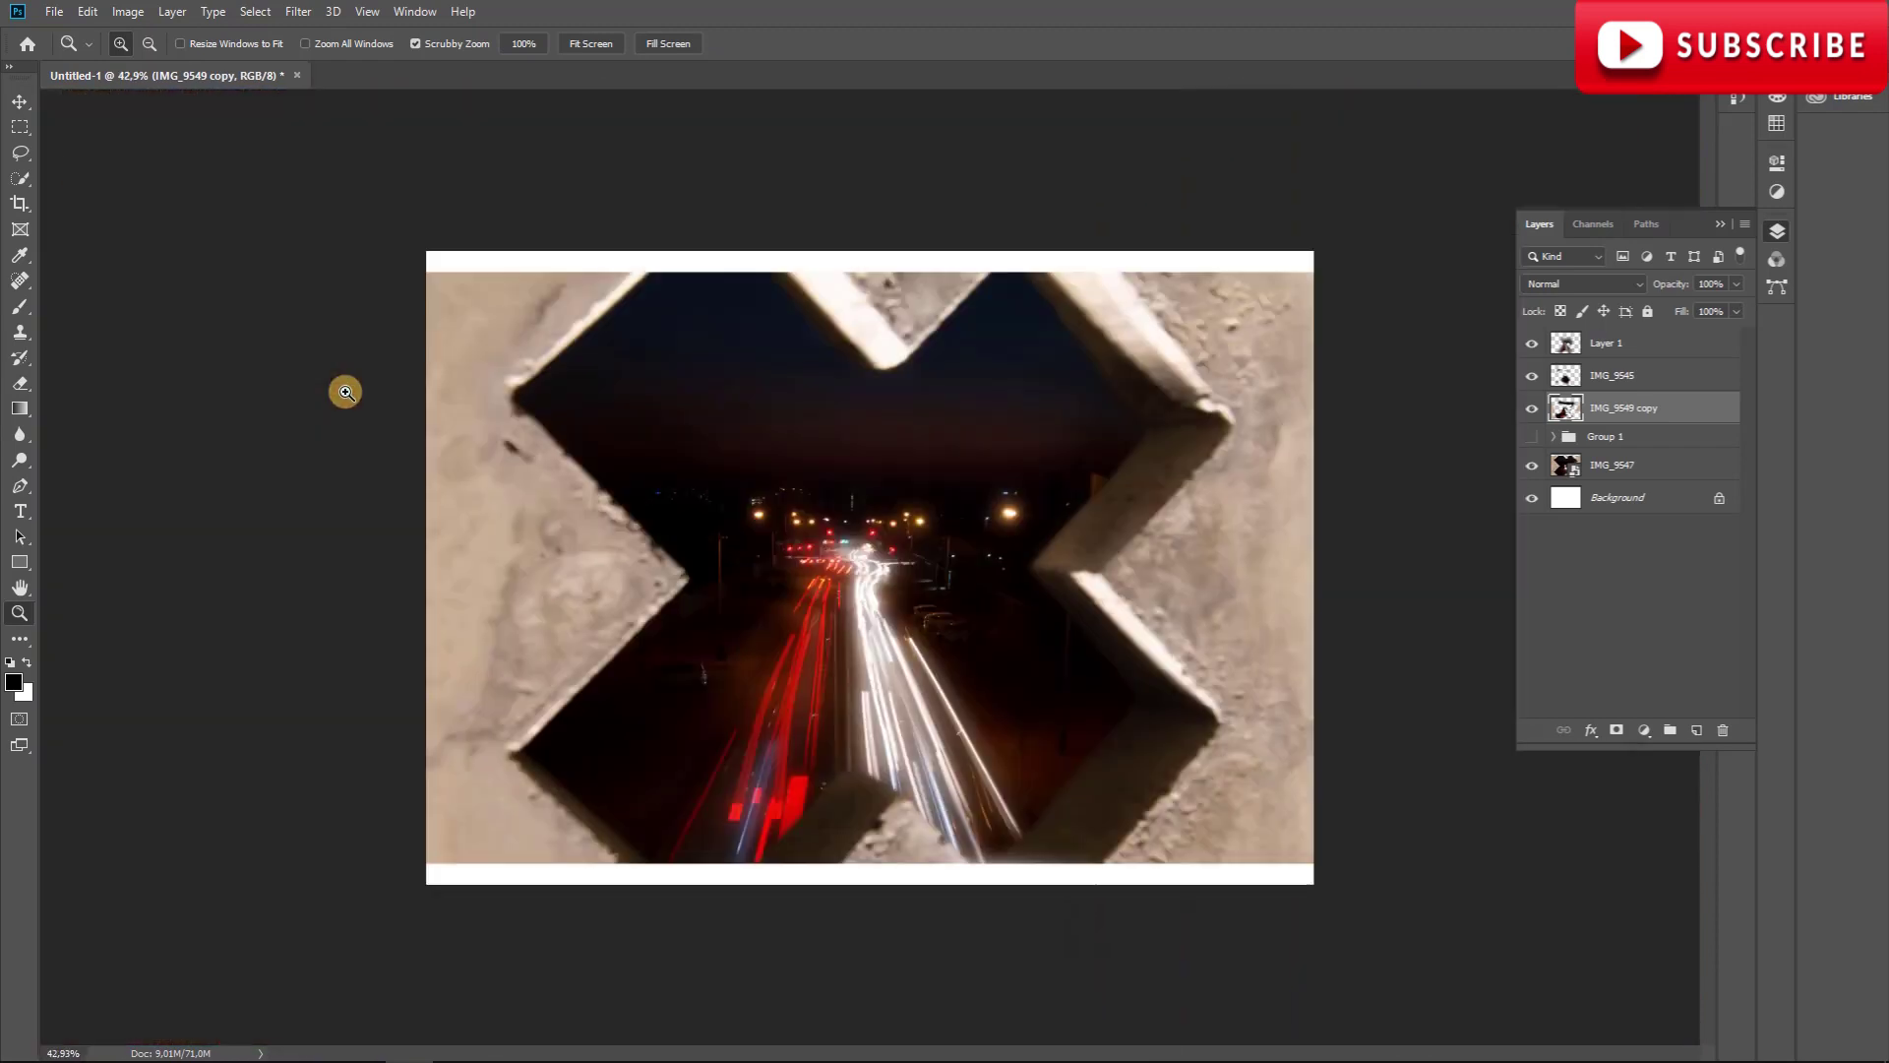
mouse_move(765, 513)
left_mouse_down()
mouse_move(844, 538)
mouse_move(775, 552)
mouse_move(827, 844)
mouse_move(742, 675)
mouse_move(523, 449)
left_mouse_up()
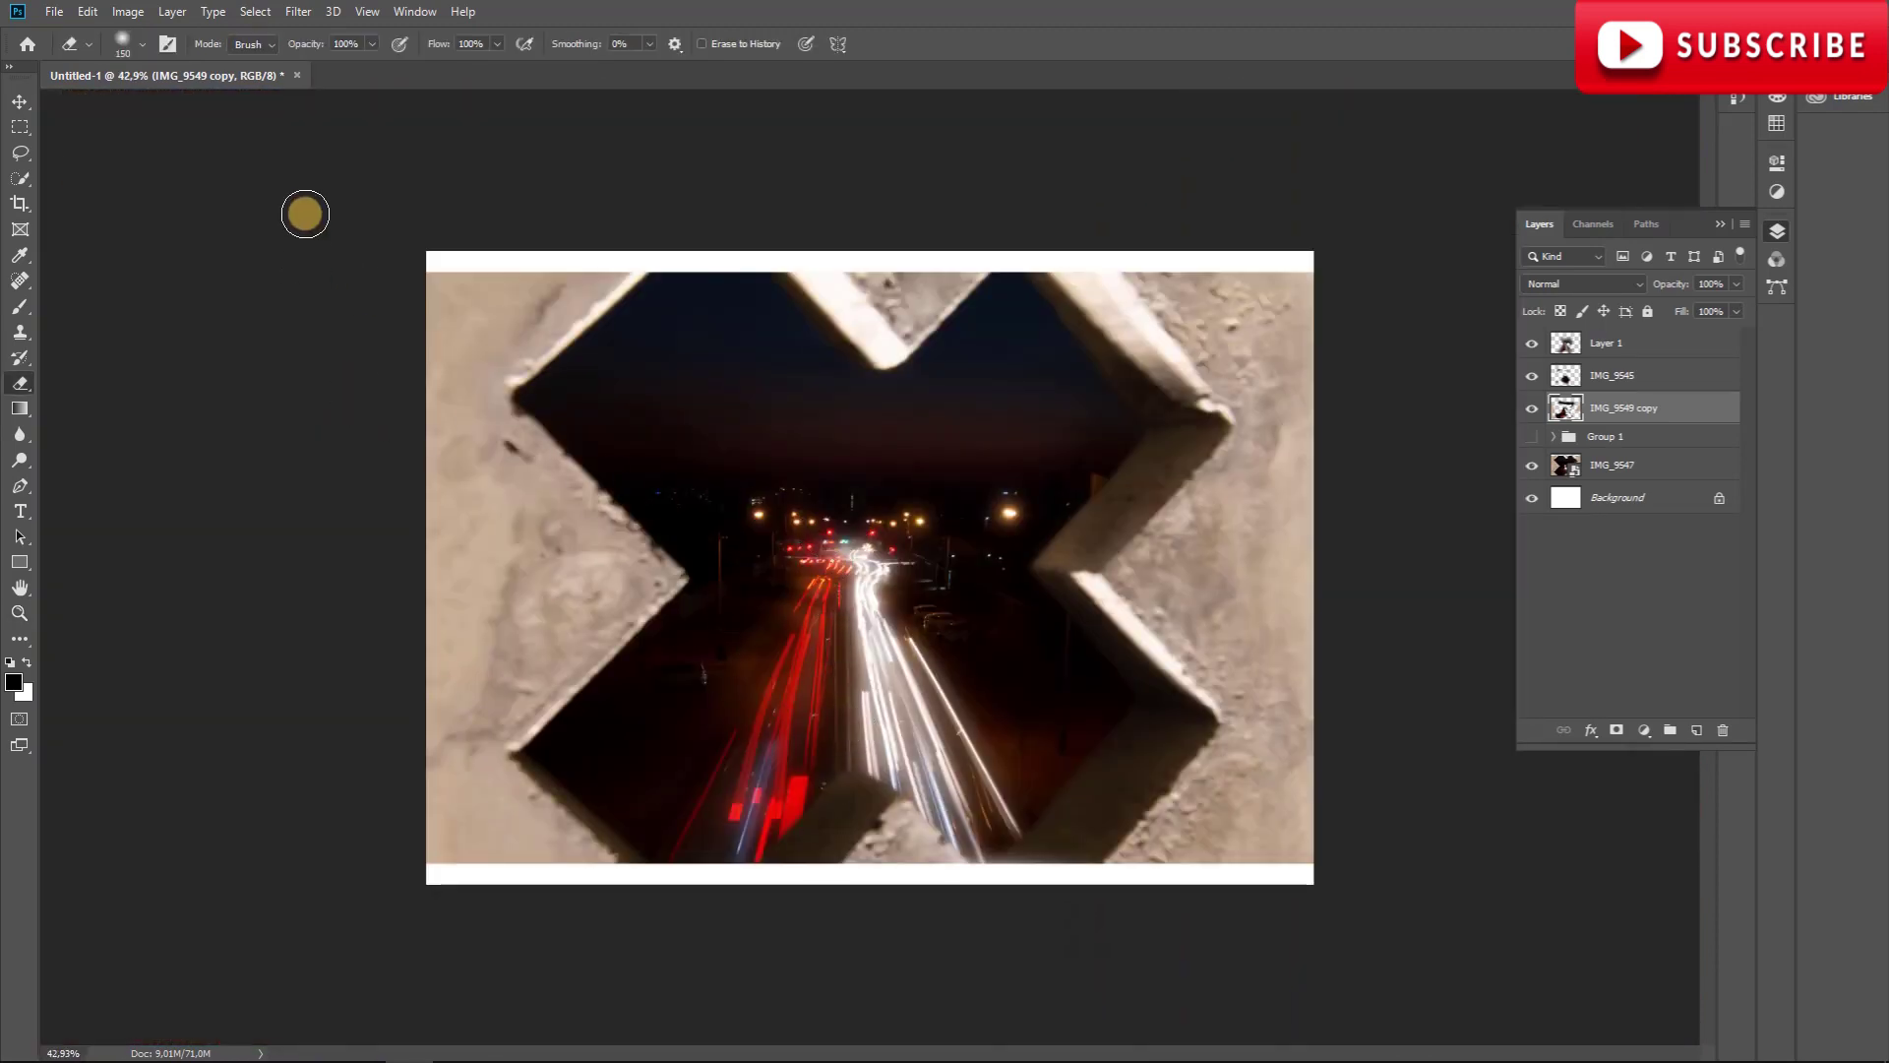
key("ctrl+s")
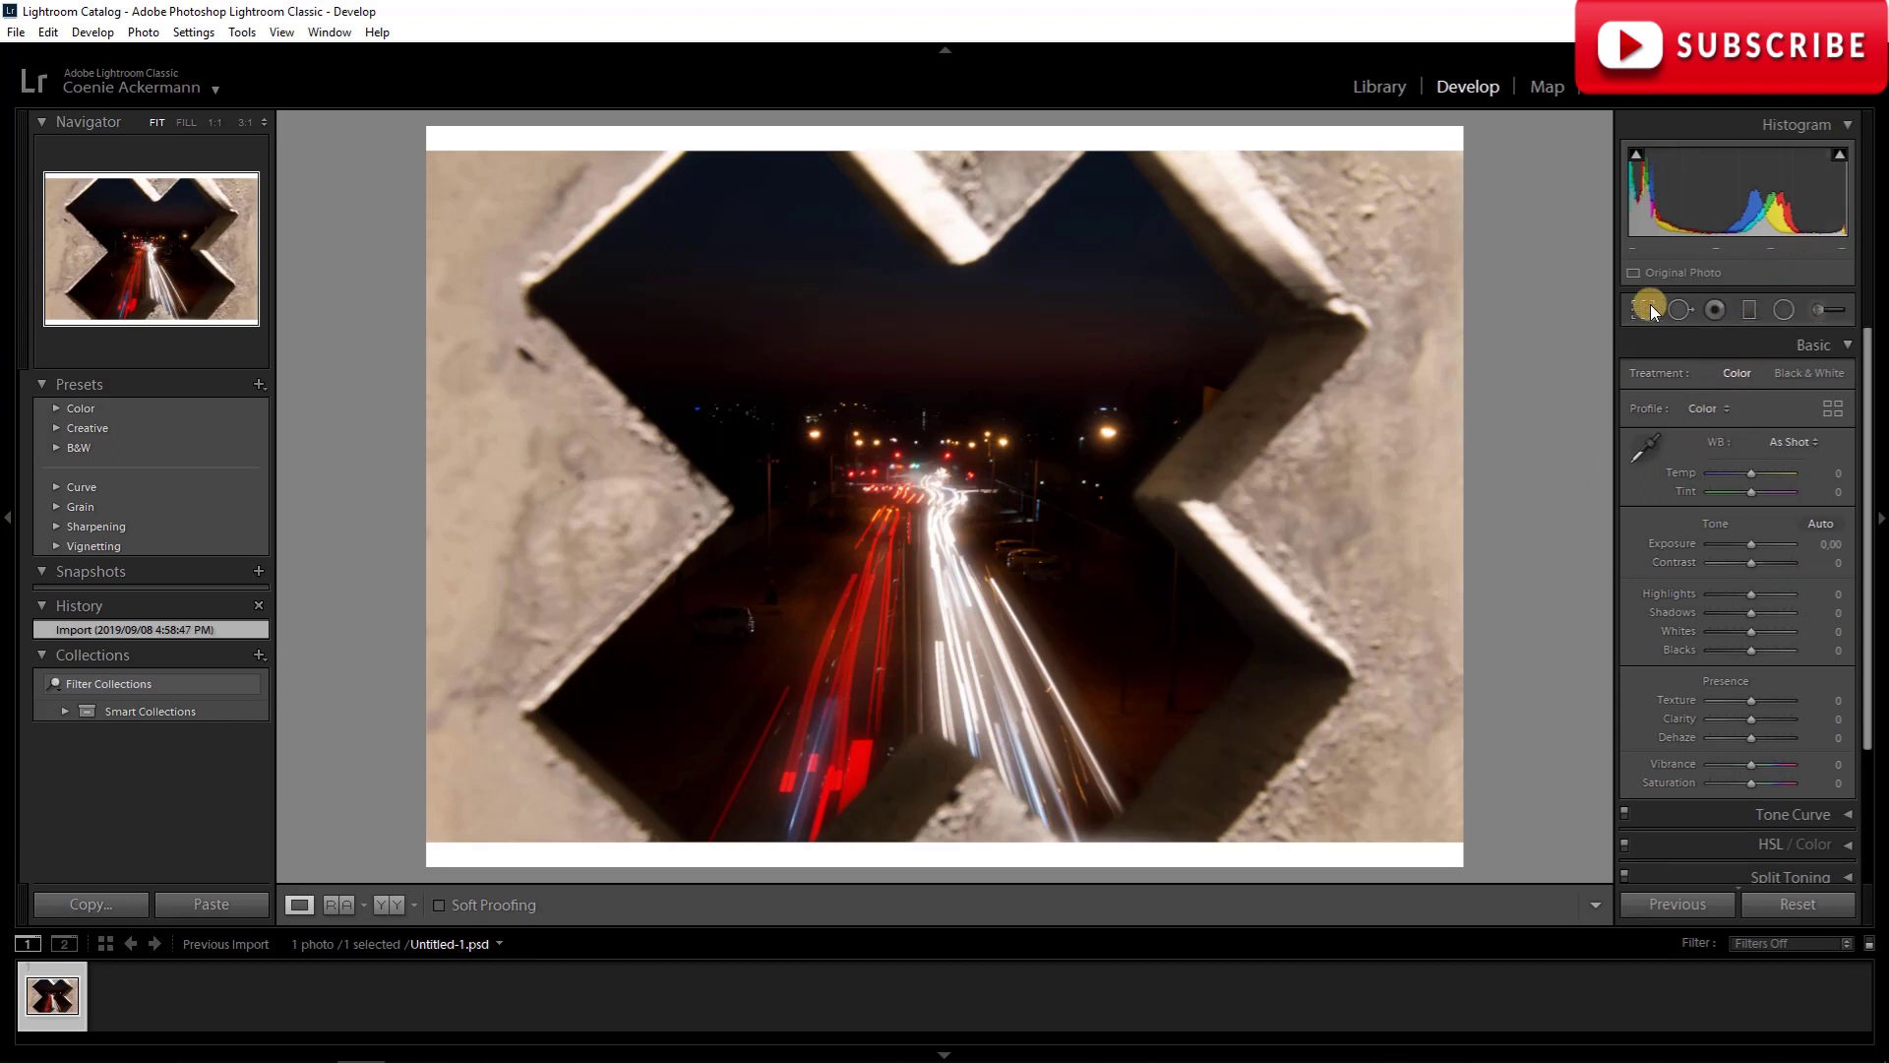
In Lightroom Classic's Develop module, set Temp to -7, Shadows to +29, Whites to +12, Blacks to -12, Vibrance to +21 and Saturation to -19.
left_click_drag(1751, 475, 1750, 476)
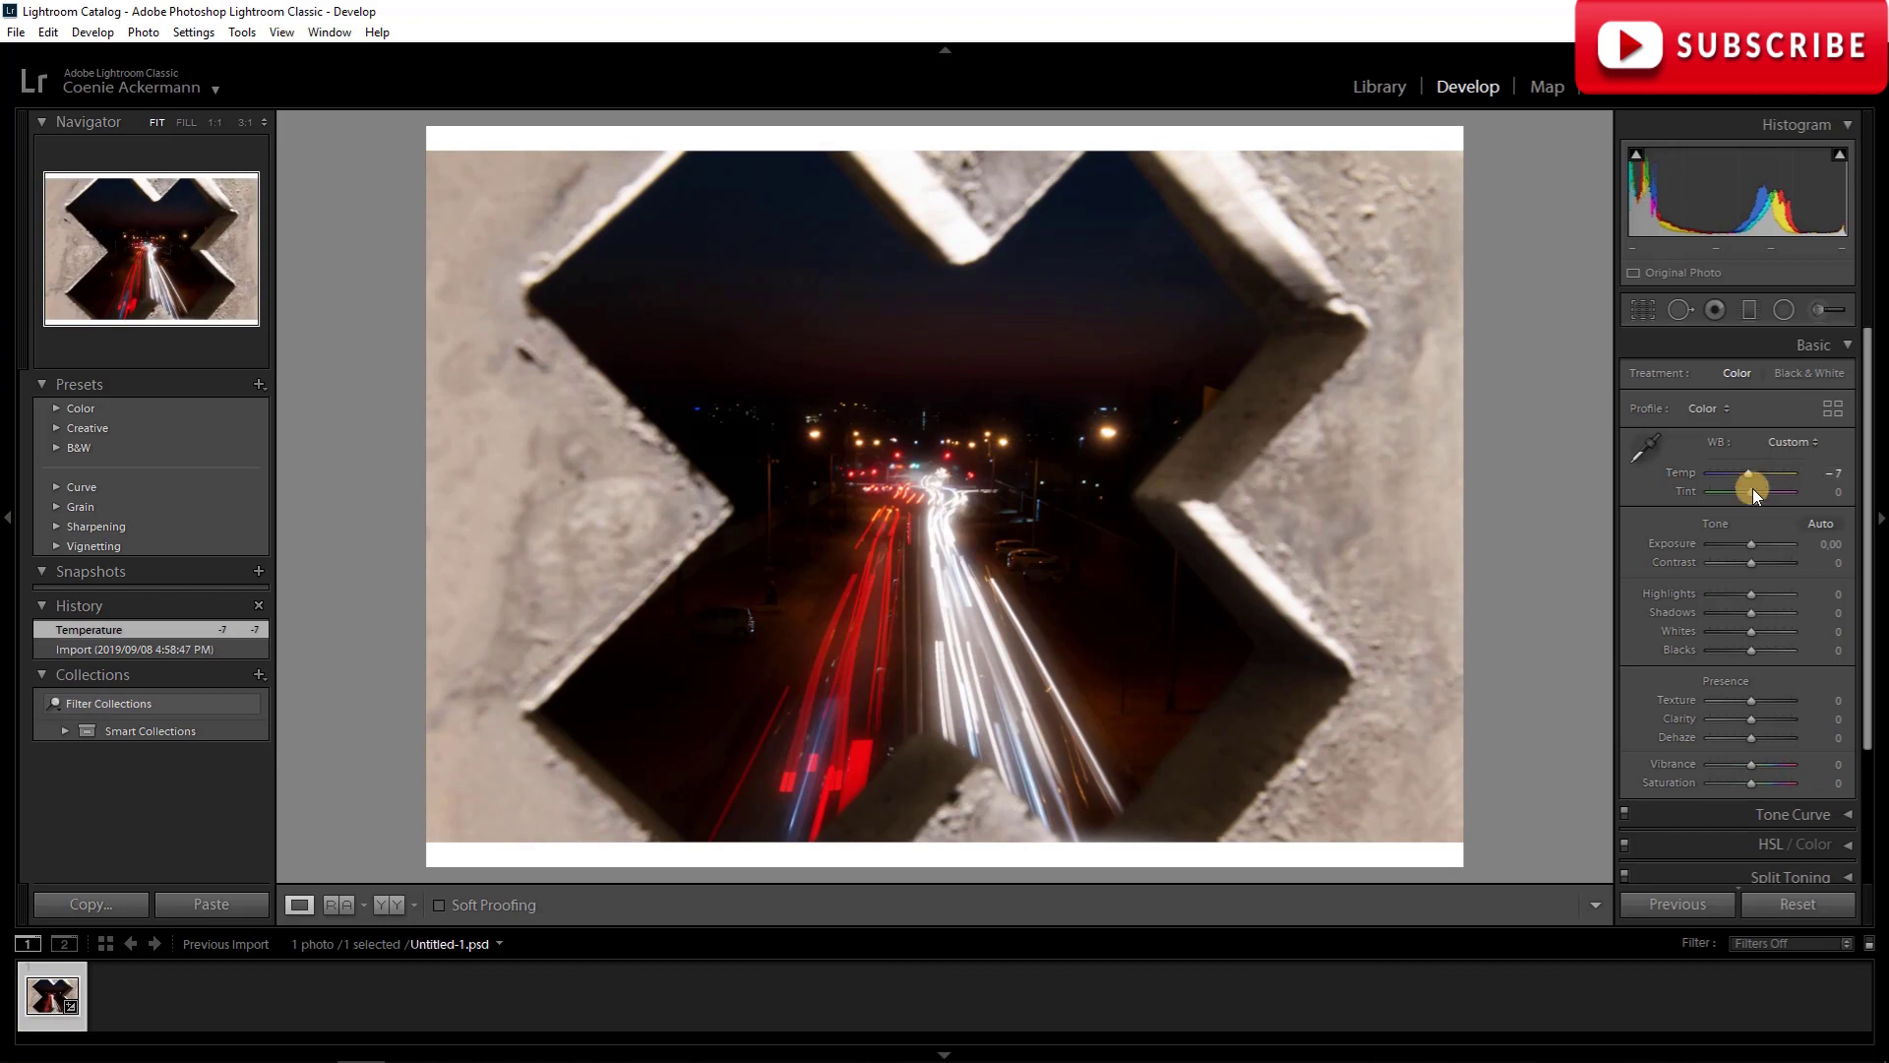
mouse_move(1750, 614)
left_mouse_down()
mouse_move(1663, 602)
mouse_move(1809, 596)
mouse_move(1727, 591)
mouse_move(1743, 594)
left_mouse_up()
double_click(1743, 593)
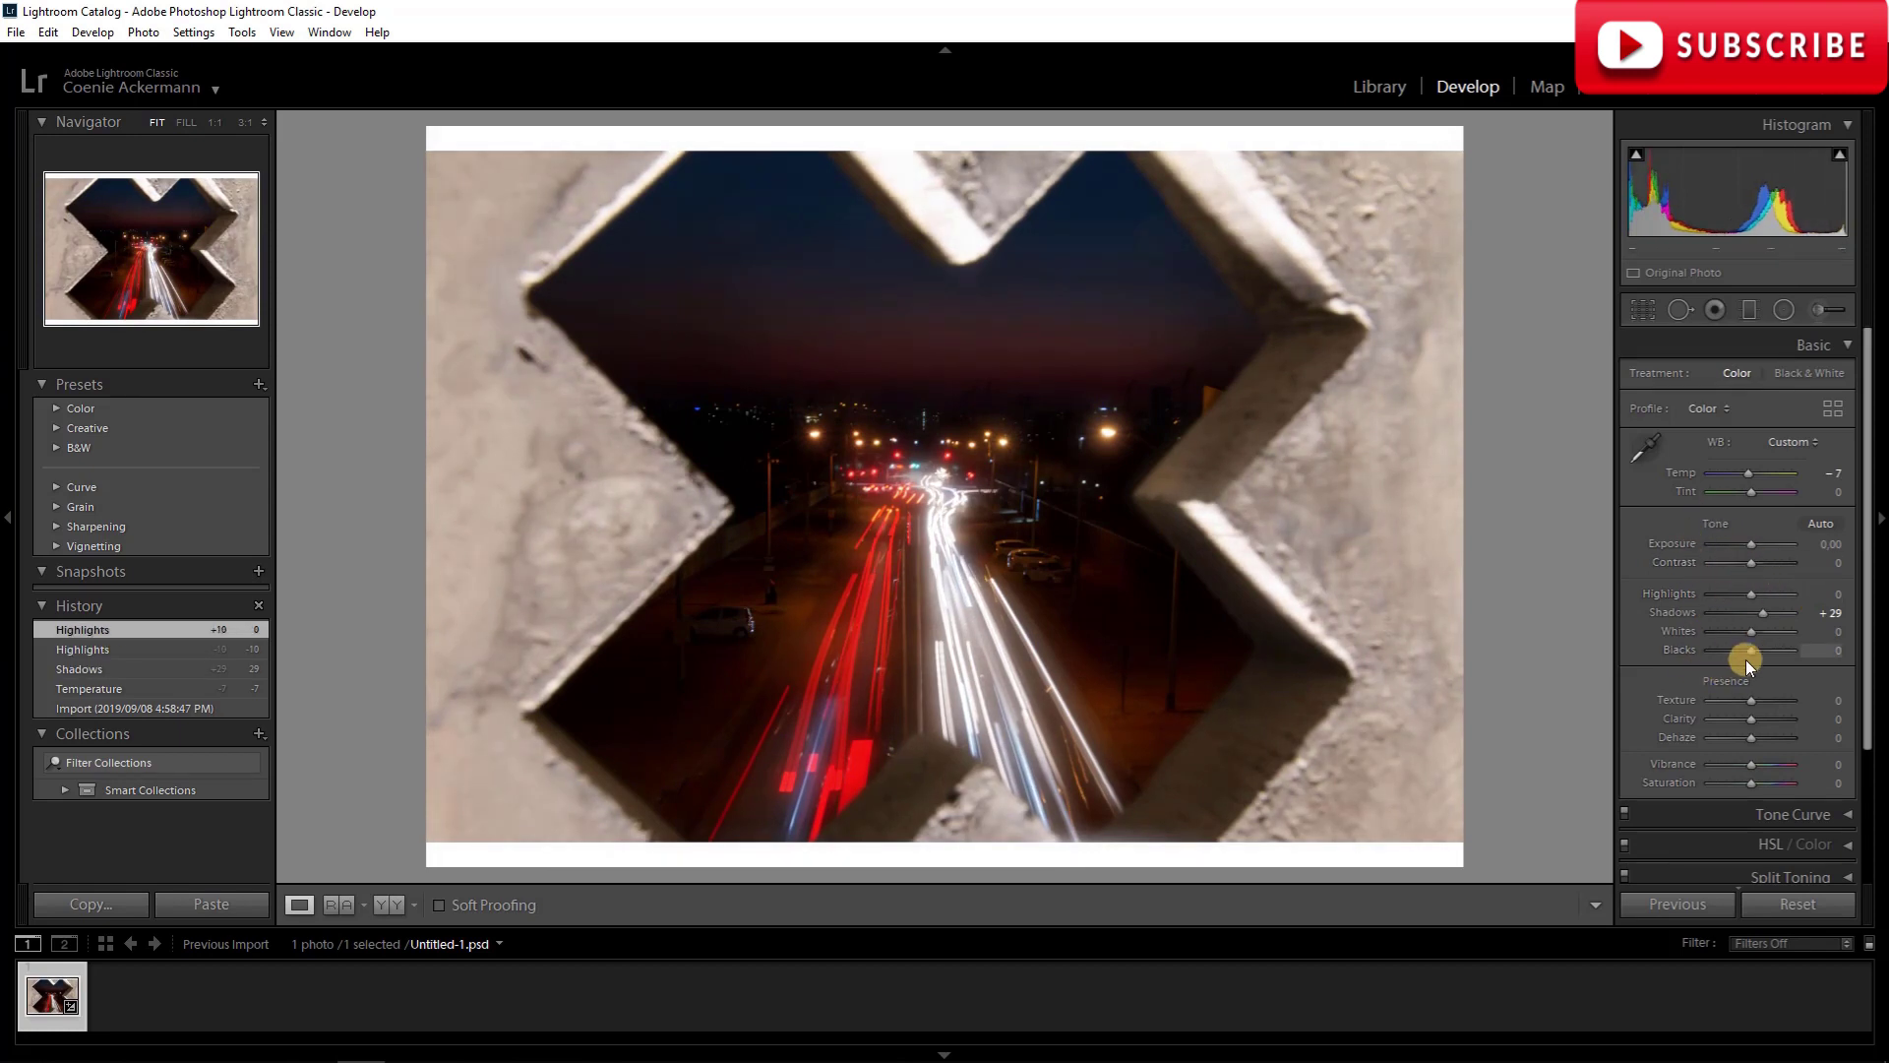
left_click_drag(1751, 630, 1745, 651)
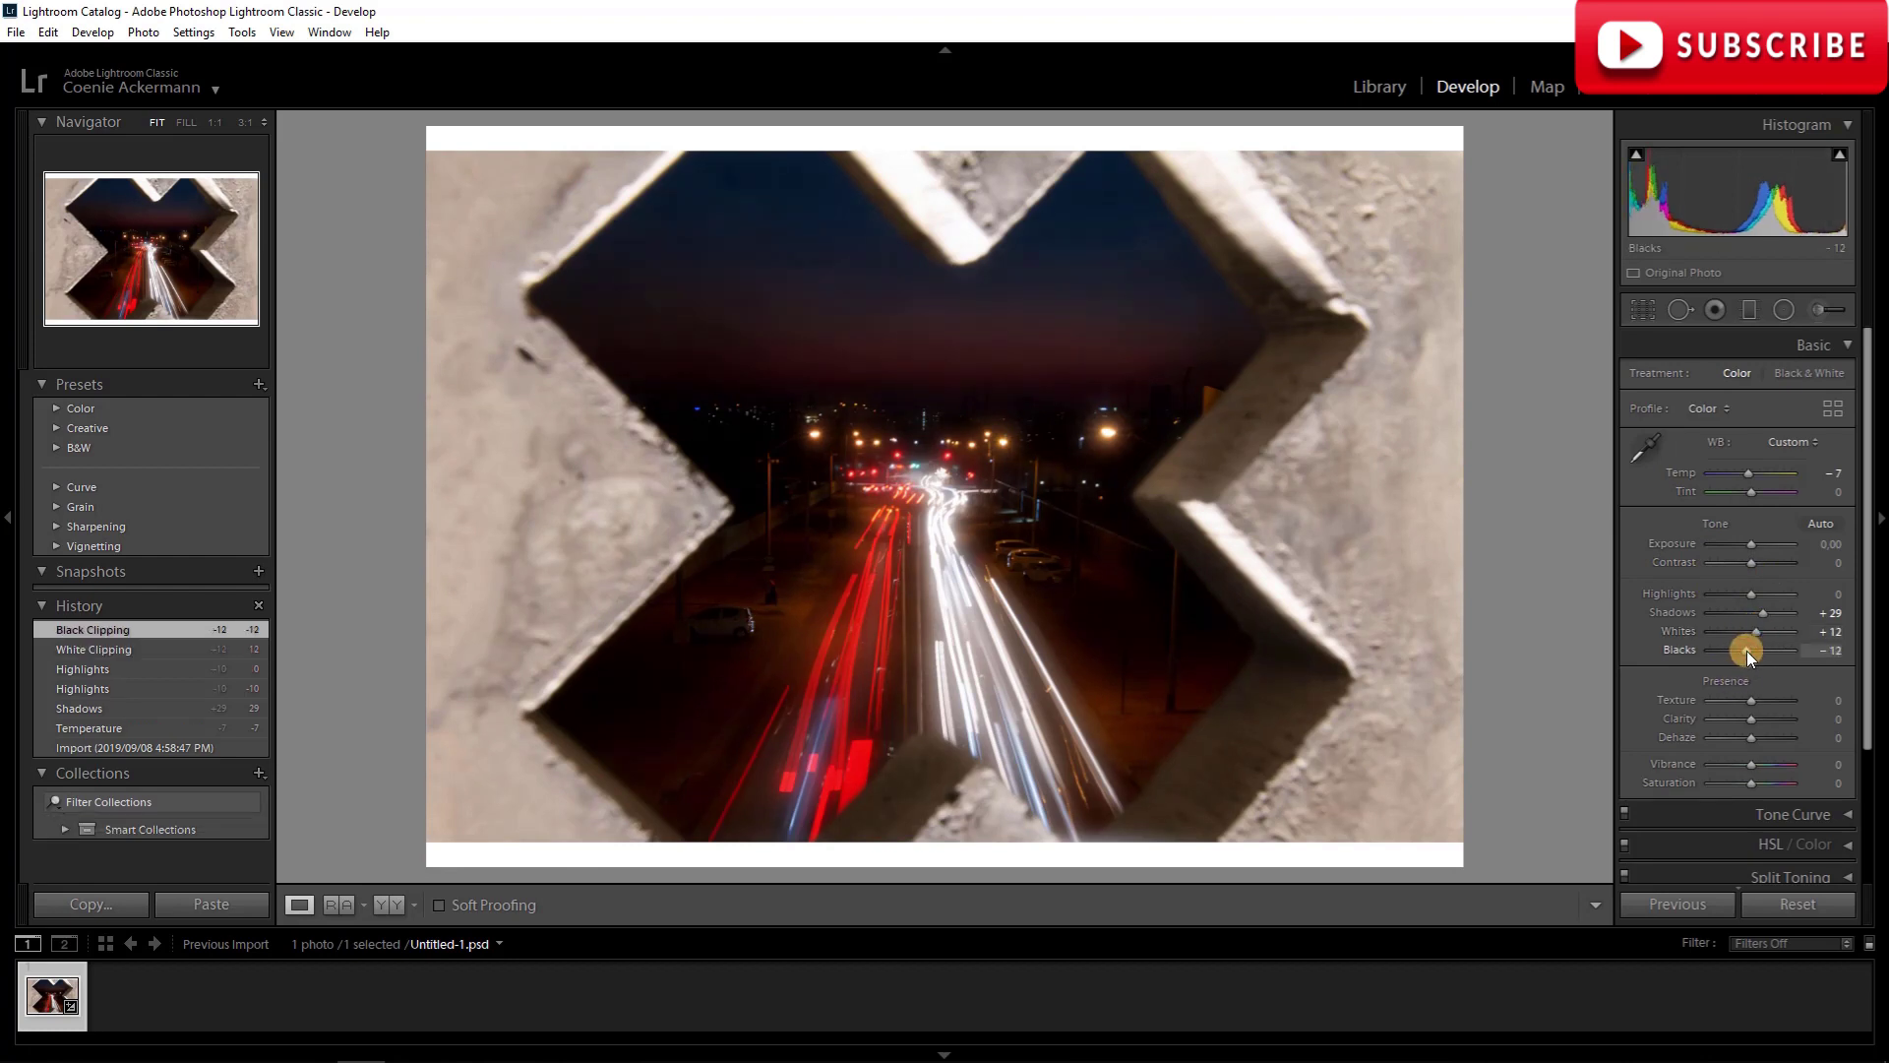
left_click_drag(1863, 563, 1868, 717)
left_click_drag(1750, 595, 1744, 614)
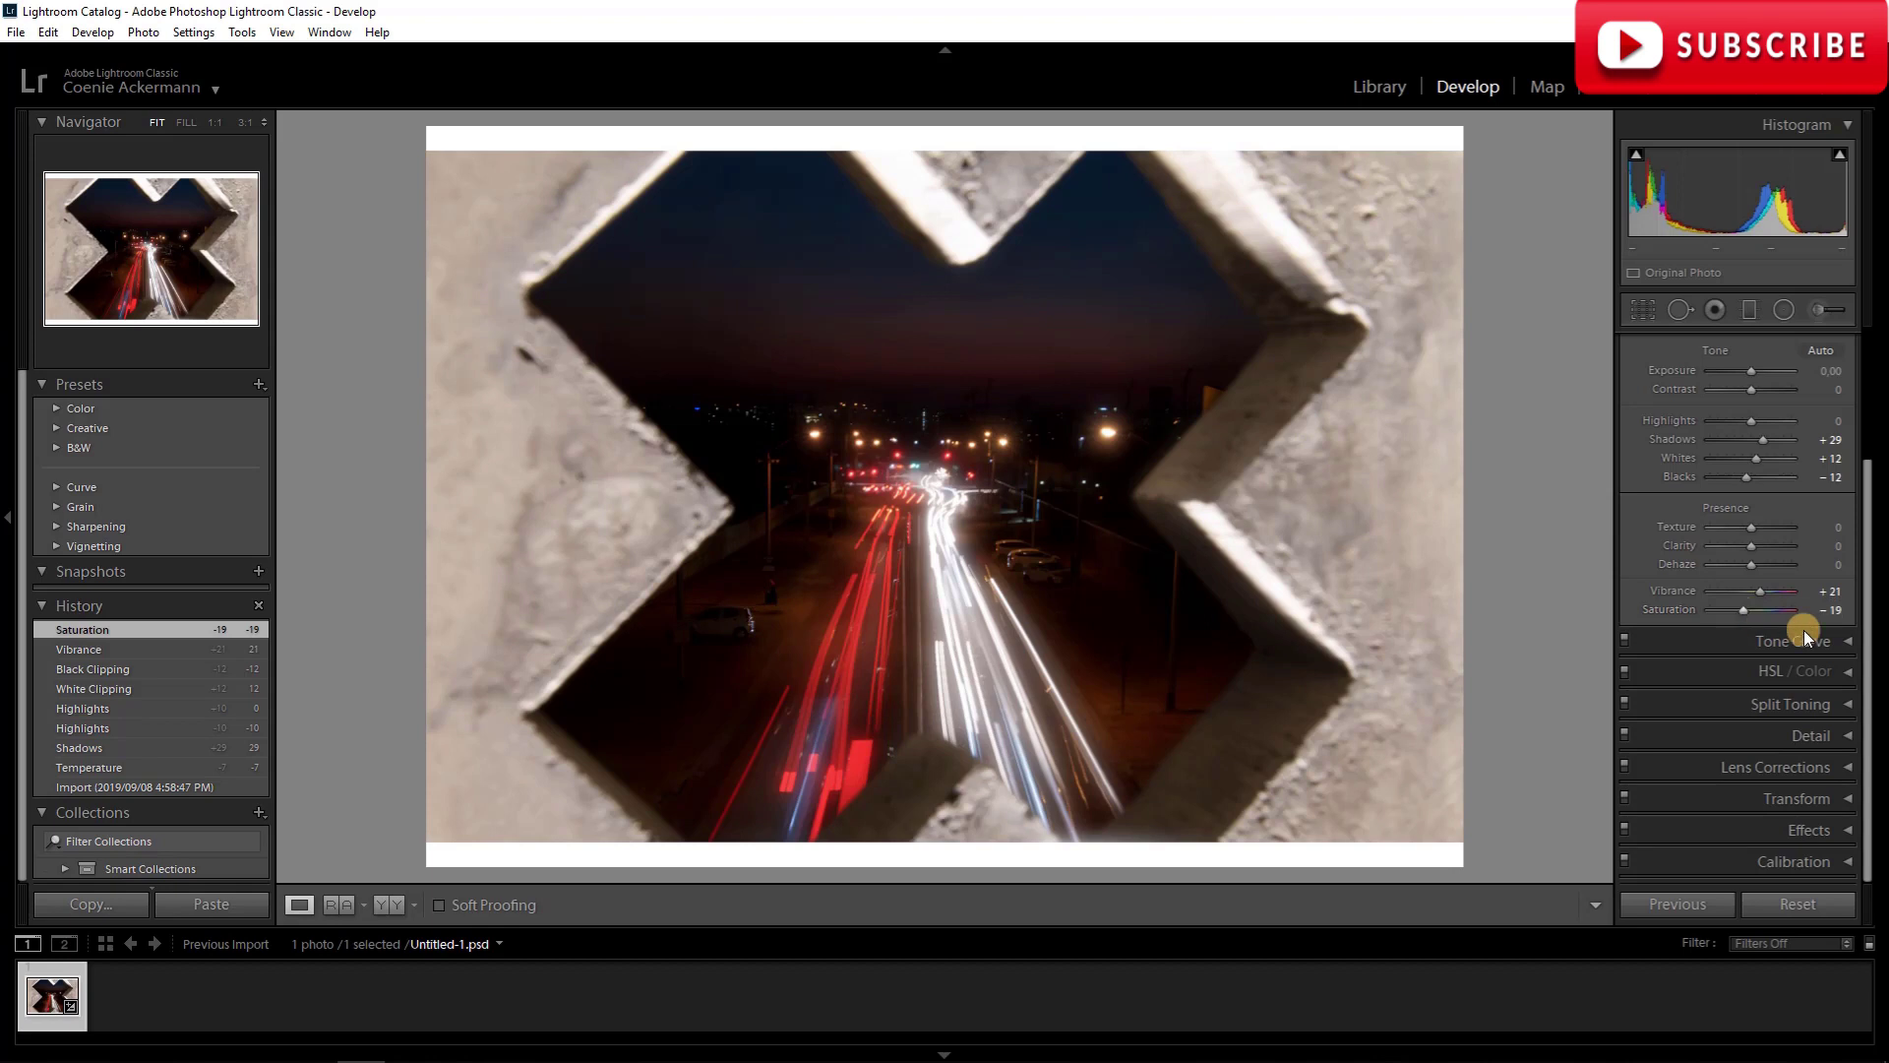
Shape the RGB point curve into an S with slightly lifted black point, lowered shadows, raised highlights and slightly raised midtones.
left_click(1852, 643)
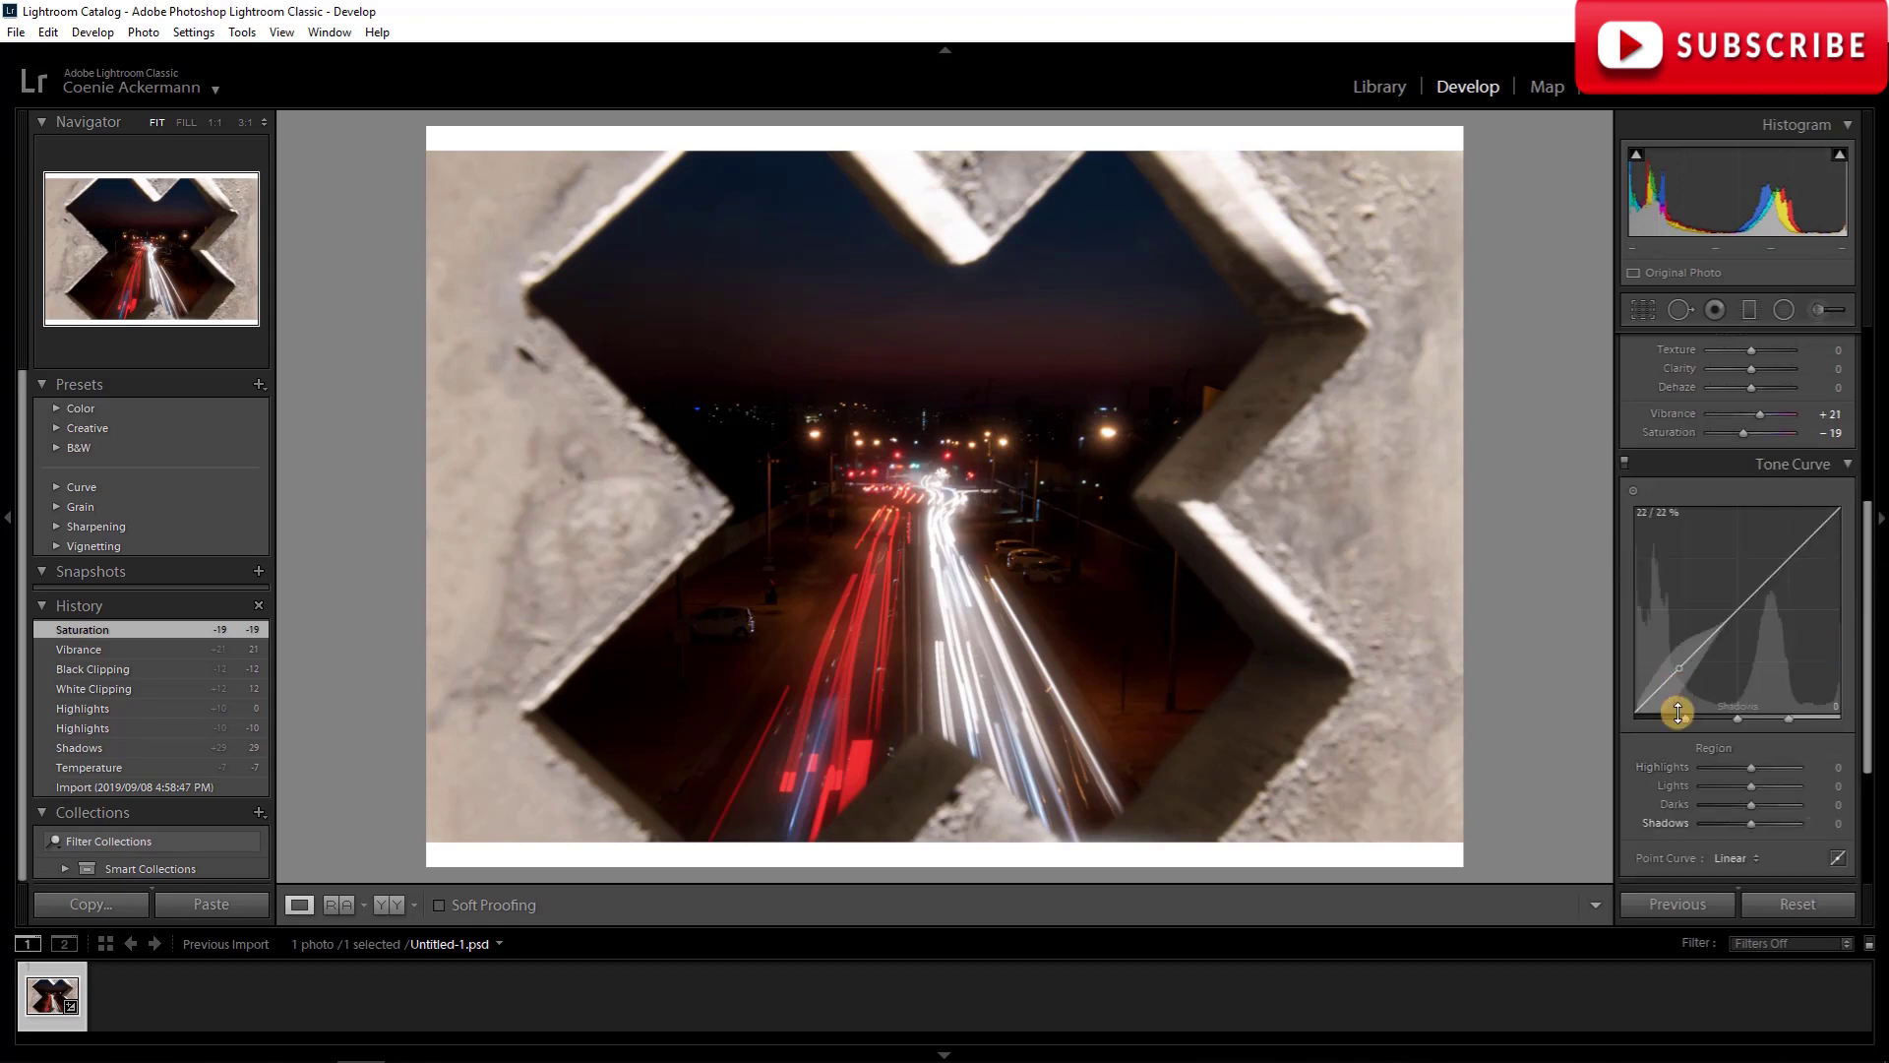
left_click(1739, 576)
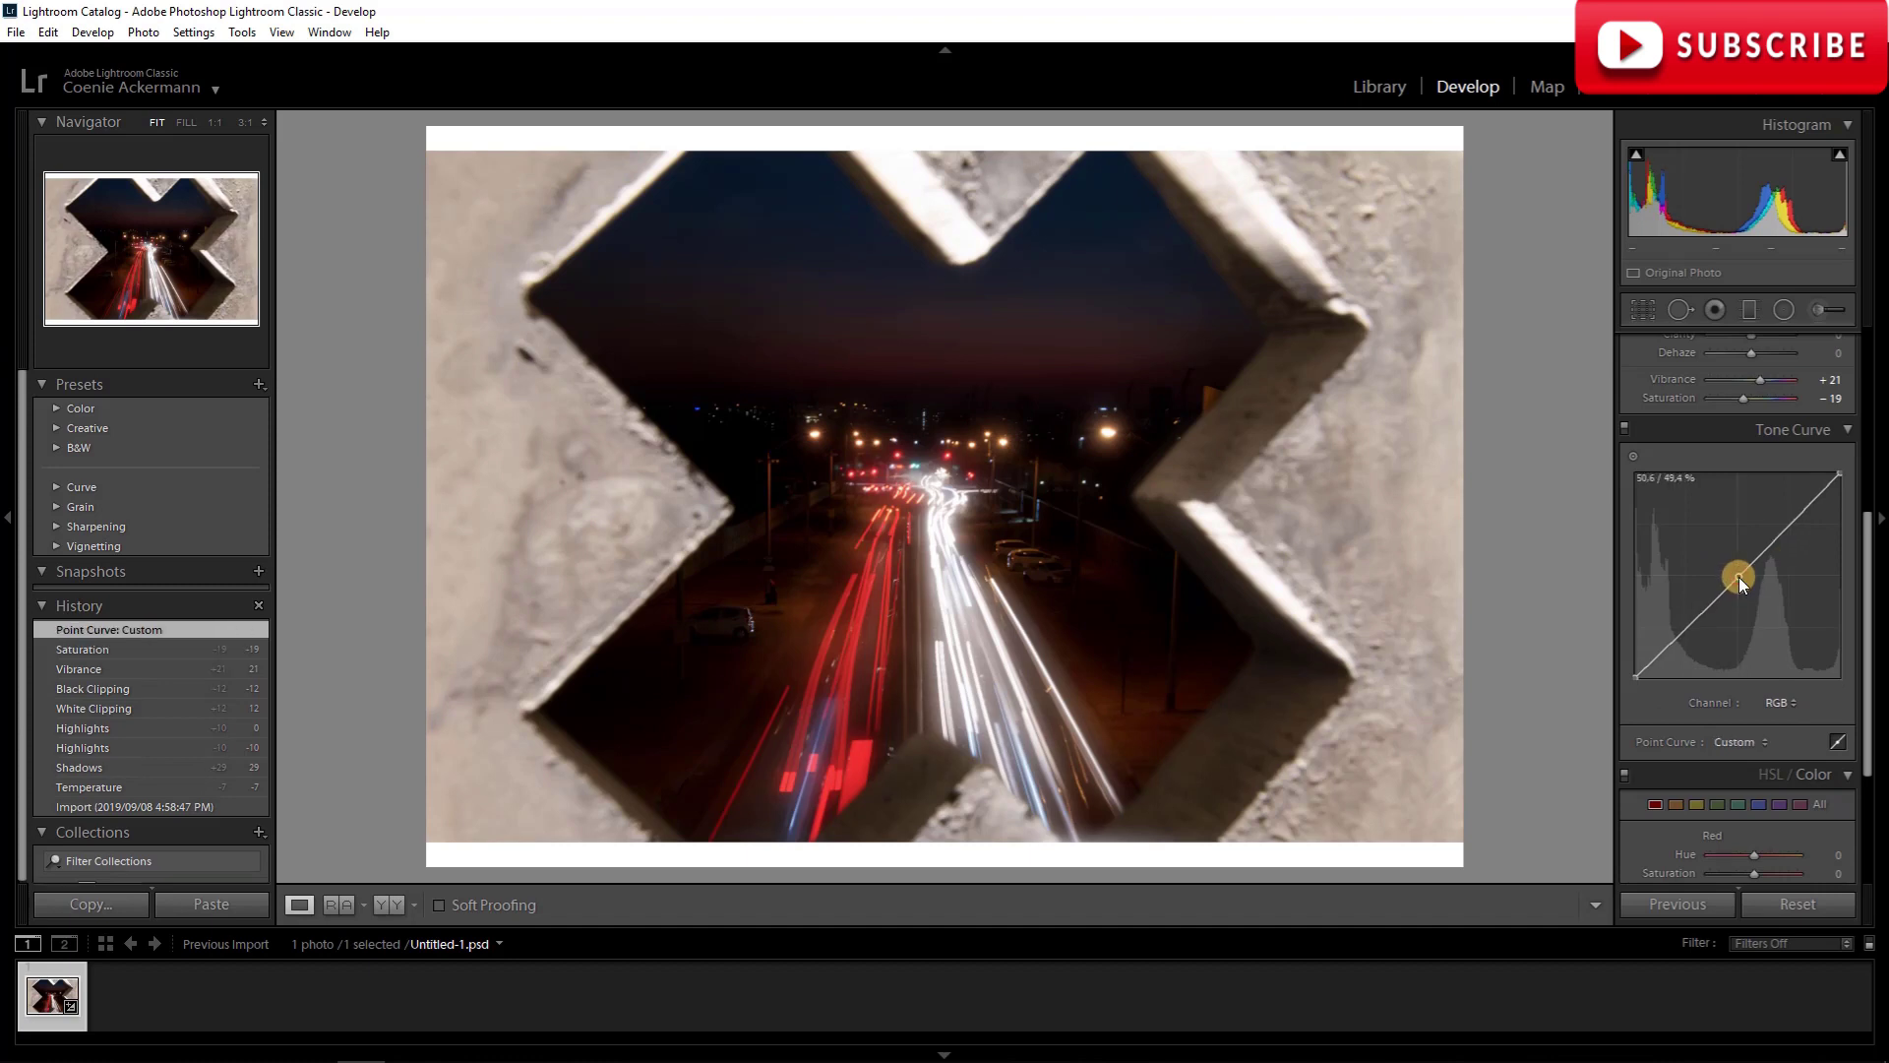
left_click(1686, 629)
left_click(1790, 528)
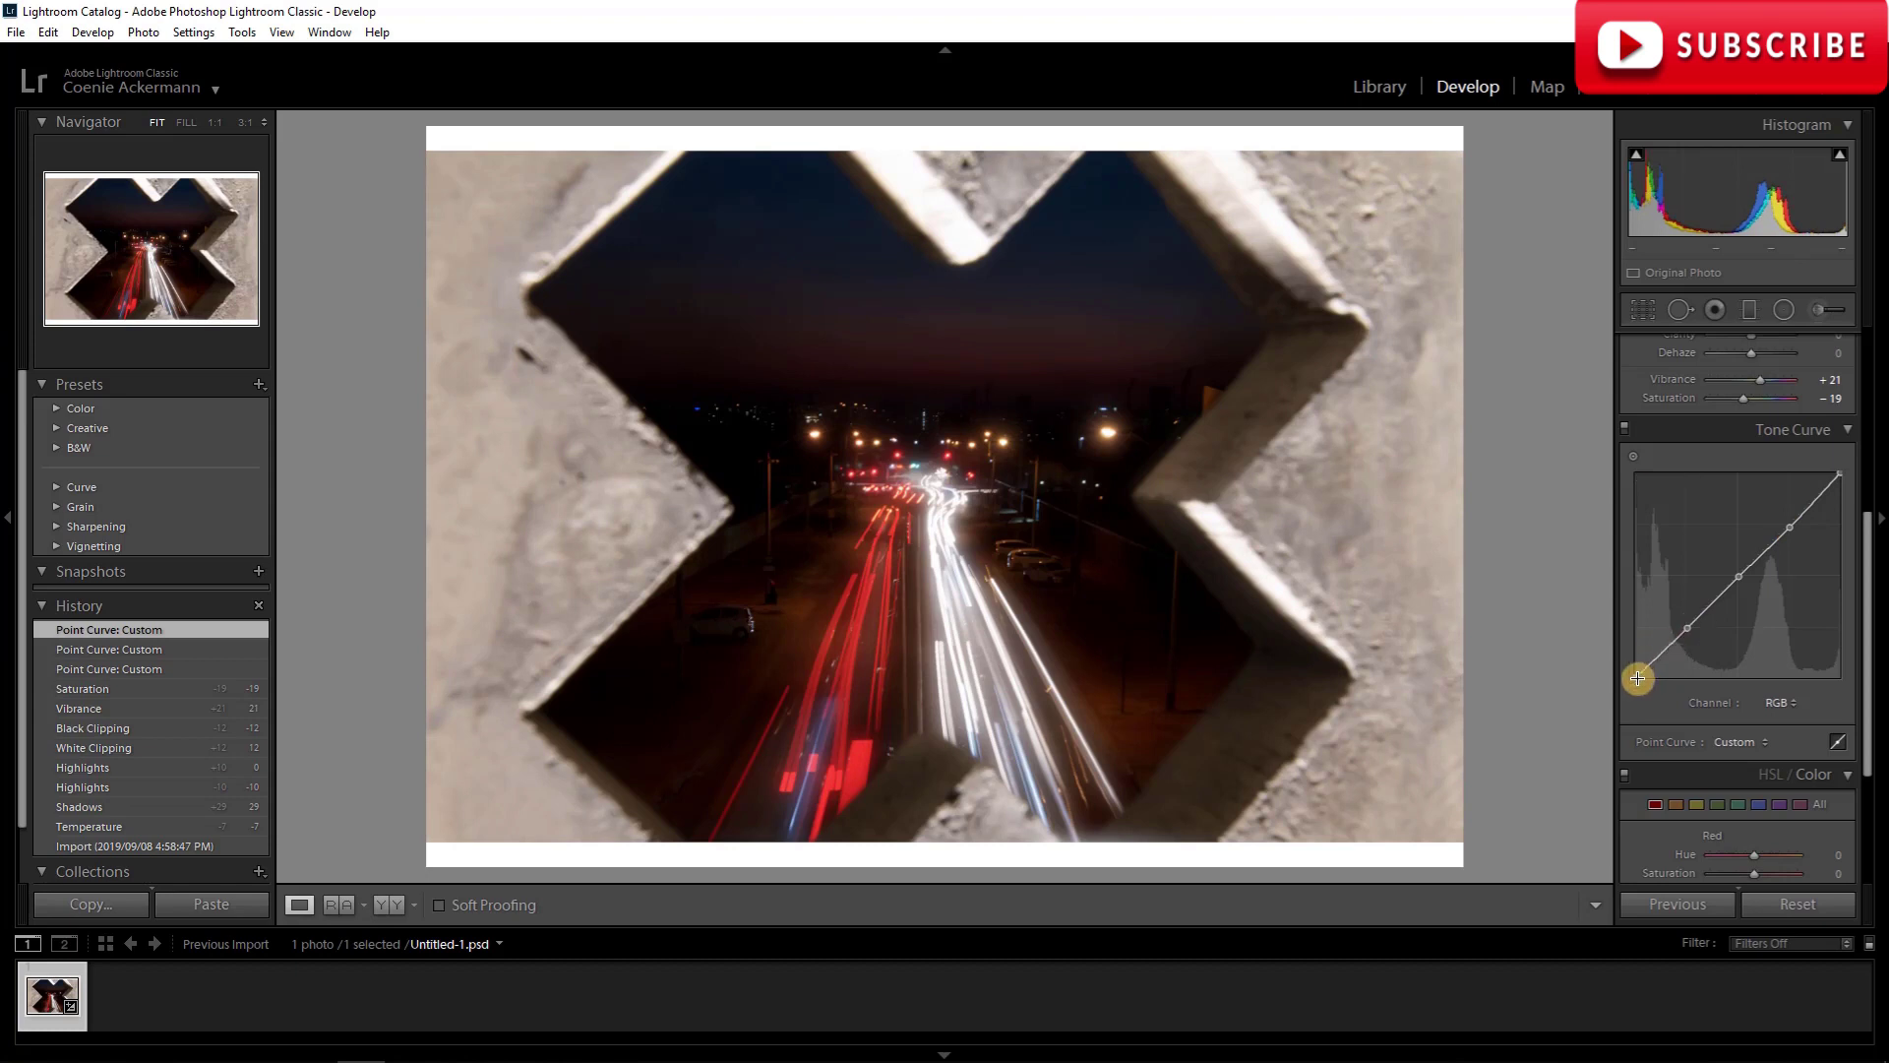
left_click_drag(1638, 681, 1688, 634)
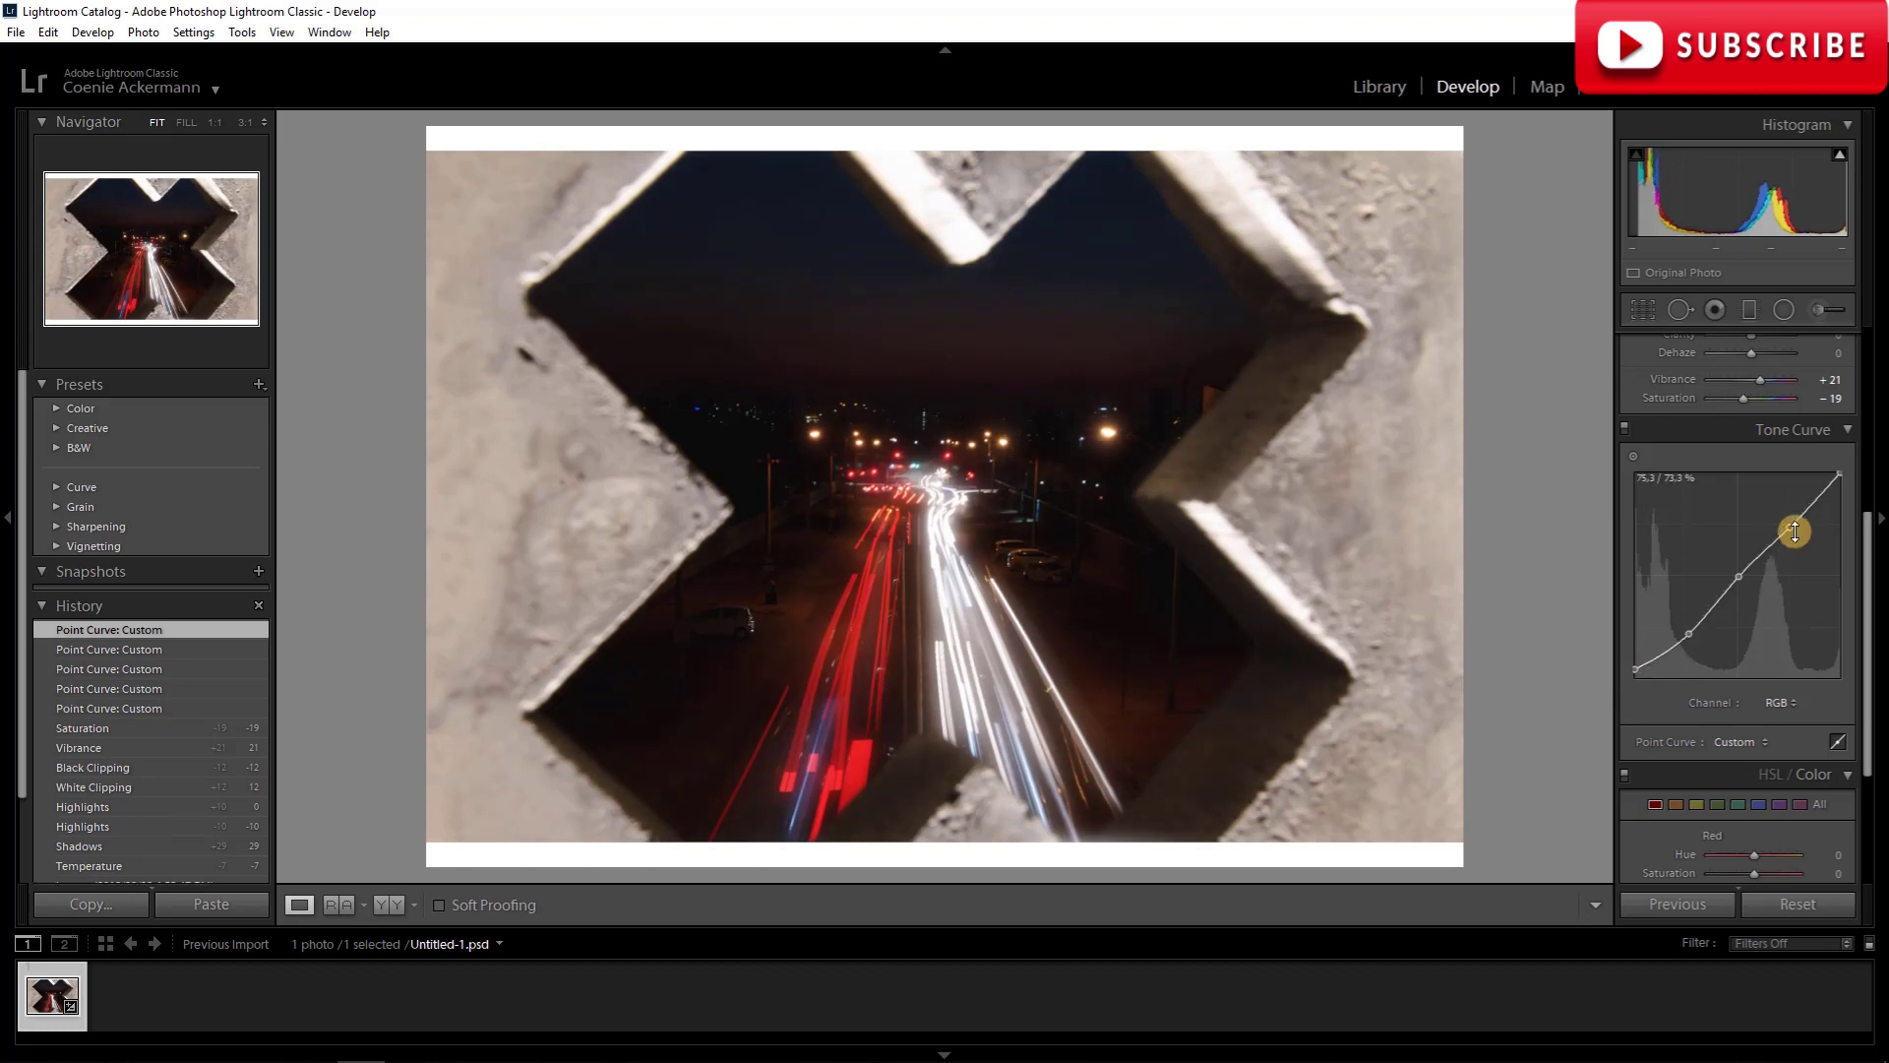
left_click_drag(1792, 527, 1795, 502)
left_click_drag(1738, 572, 1738, 567)
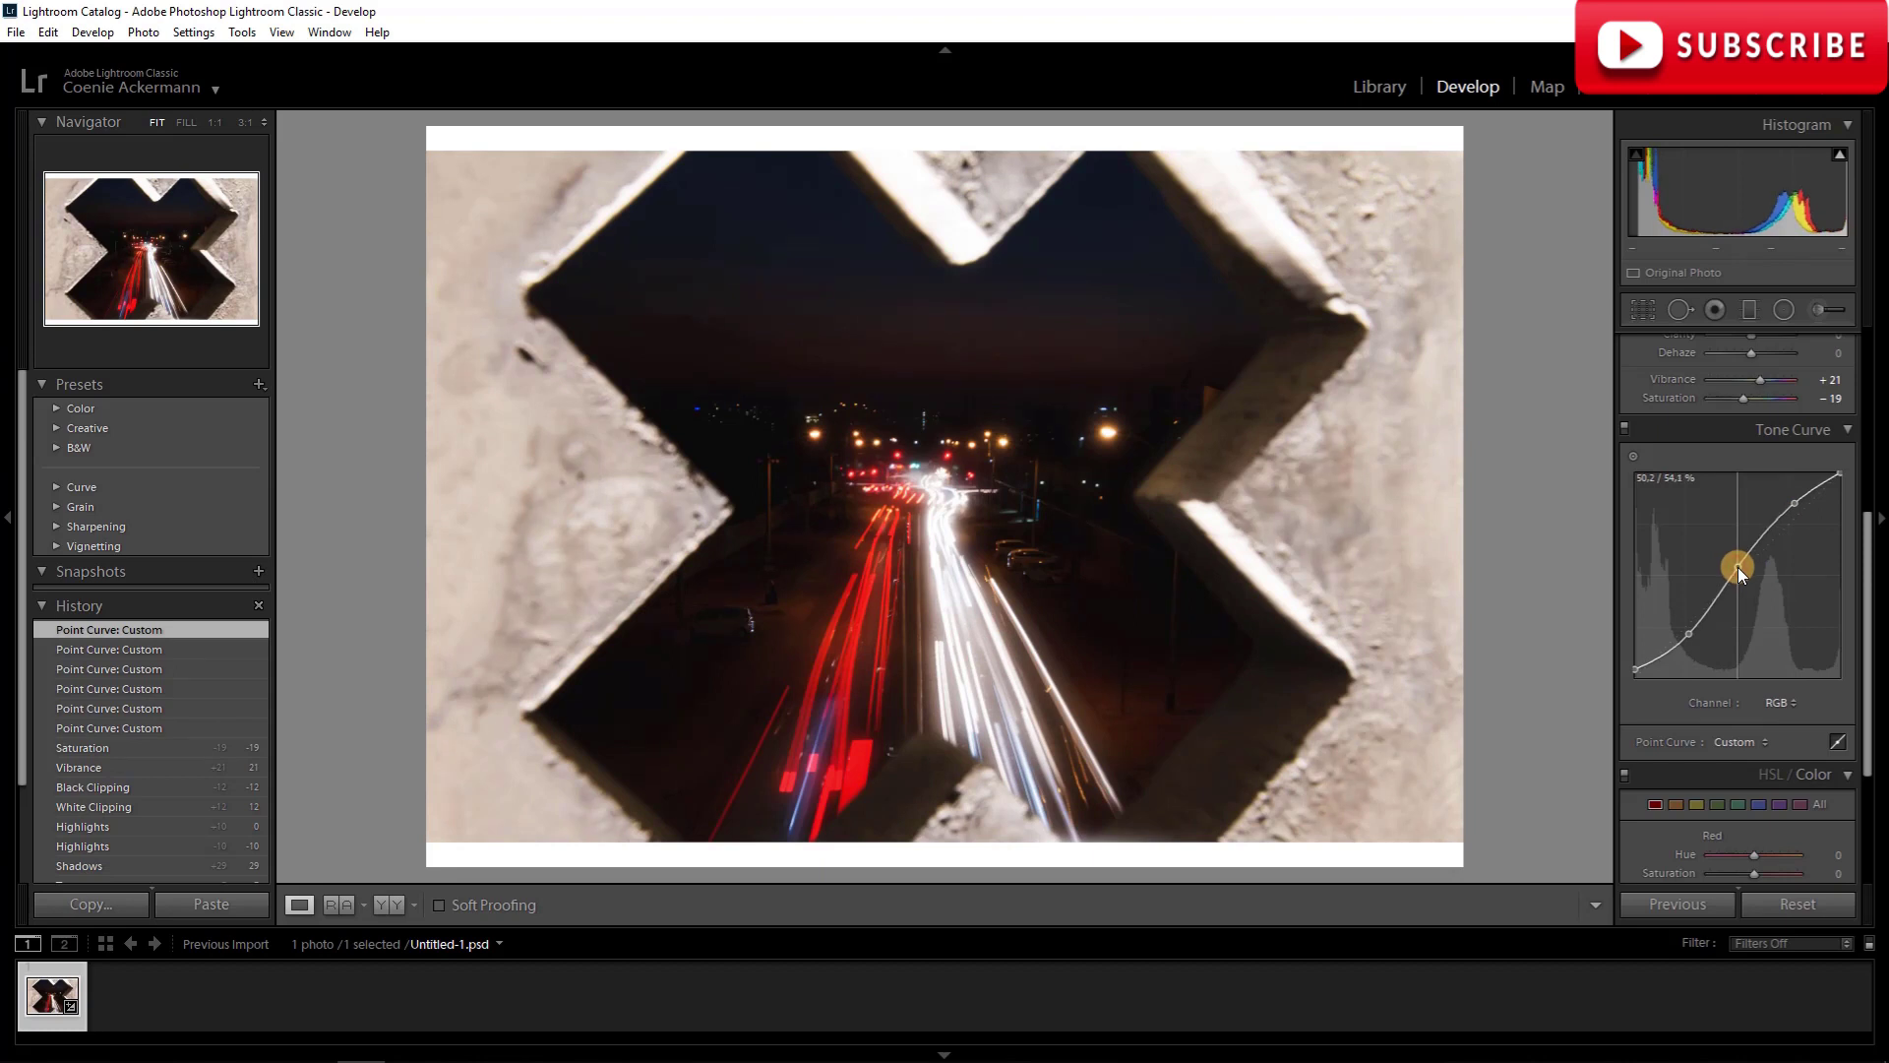
left_click_drag(1737, 571, 1738, 570)
Set the photo's Clarity to +19 and Exposure to +0.60.
scroll(1869, 574, "up", 3)
left_click_drag(1868, 574, 1860, 489)
left_click_drag(1868, 554, 1858, 507)
left_click_drag(1748, 577, 1756, 534)
scroll(1756, 557, "up", 3)
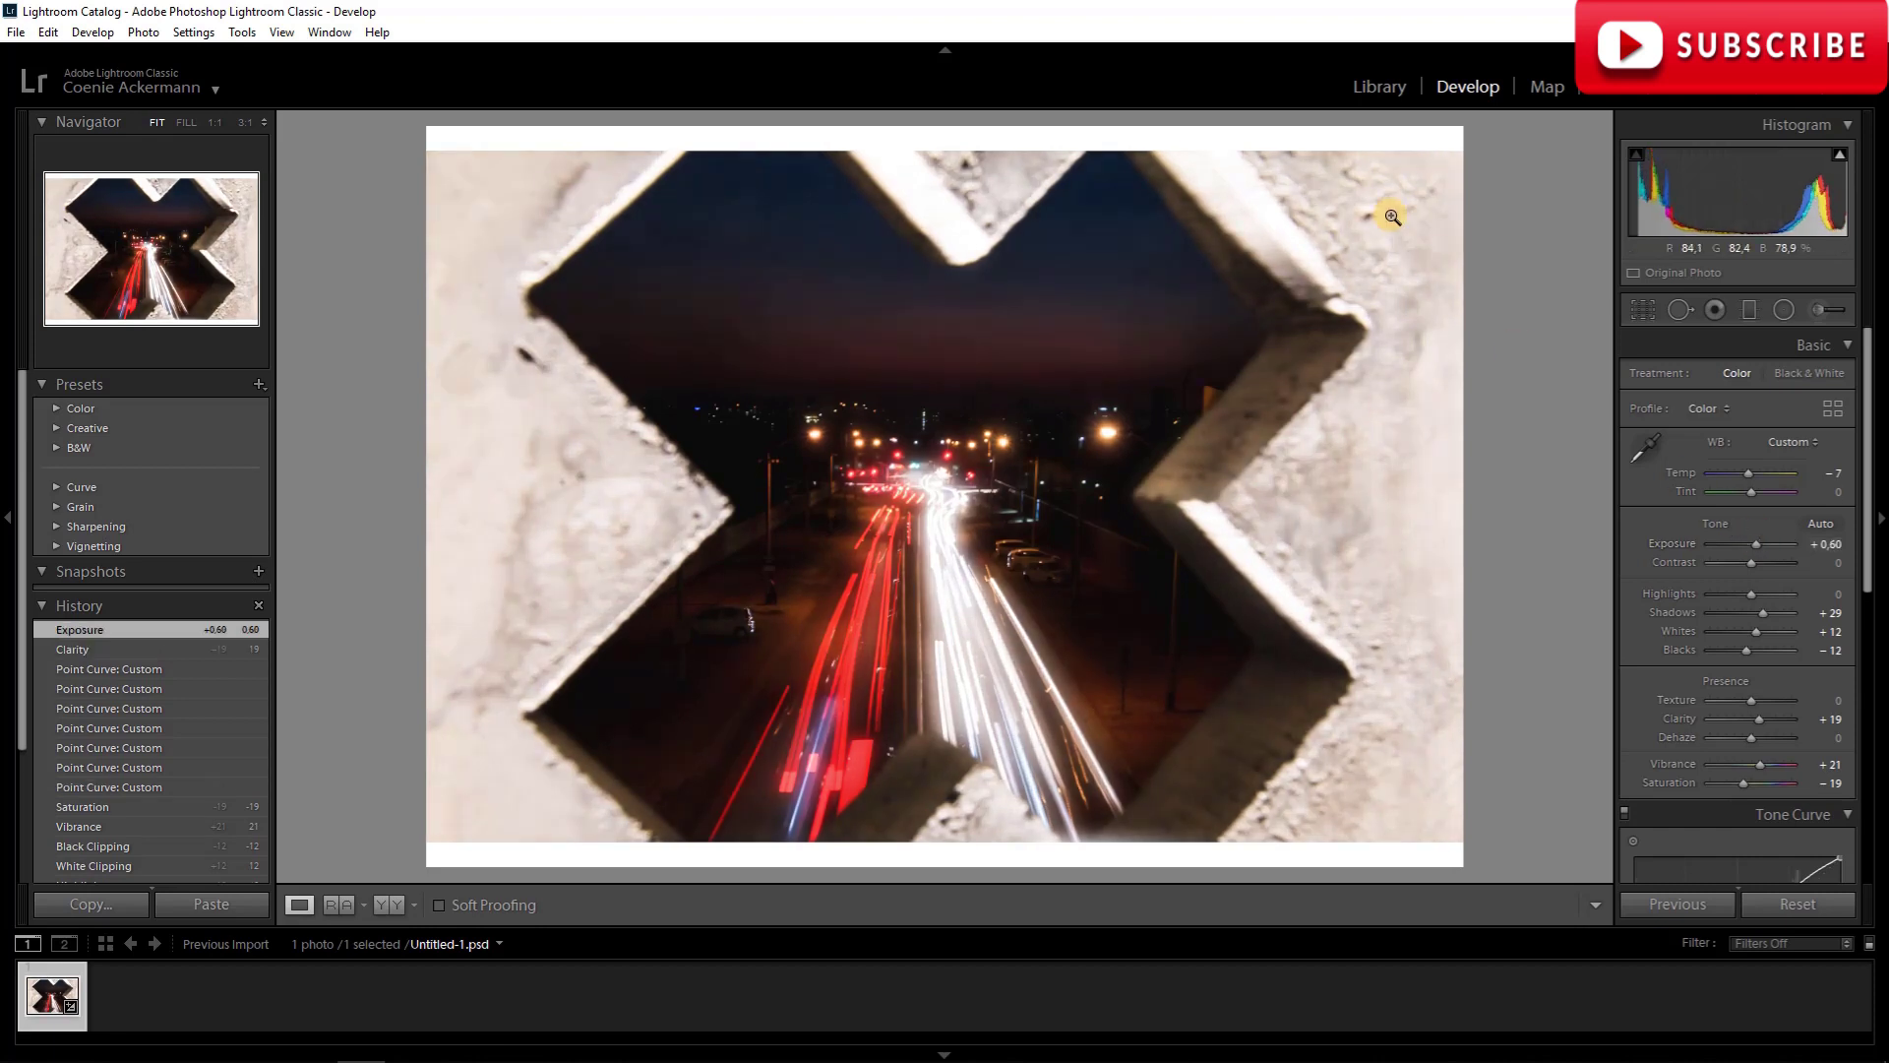
Add a large radial filter centred on the light trails and set its Feather to 65.
left_click(1780, 313)
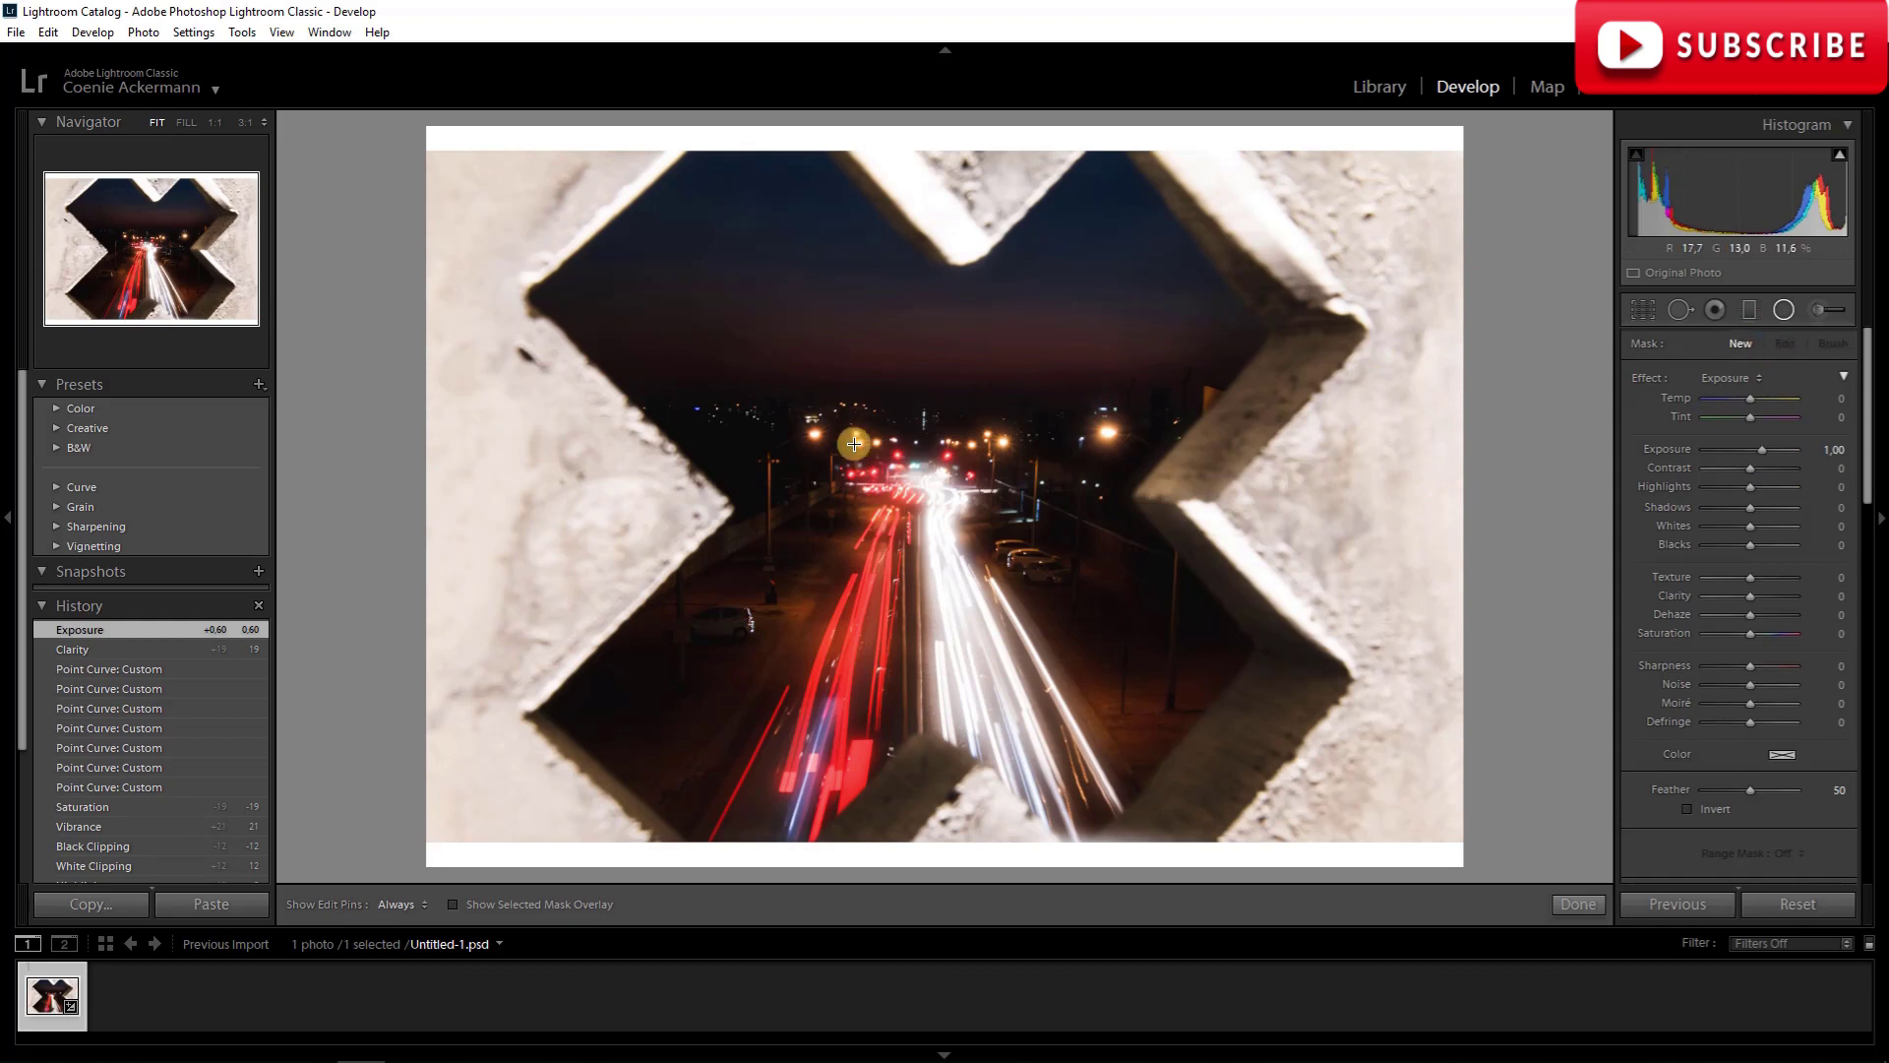
left_click_drag(900, 470, 1208, 807)
left_click_drag(911, 472, 933, 539)
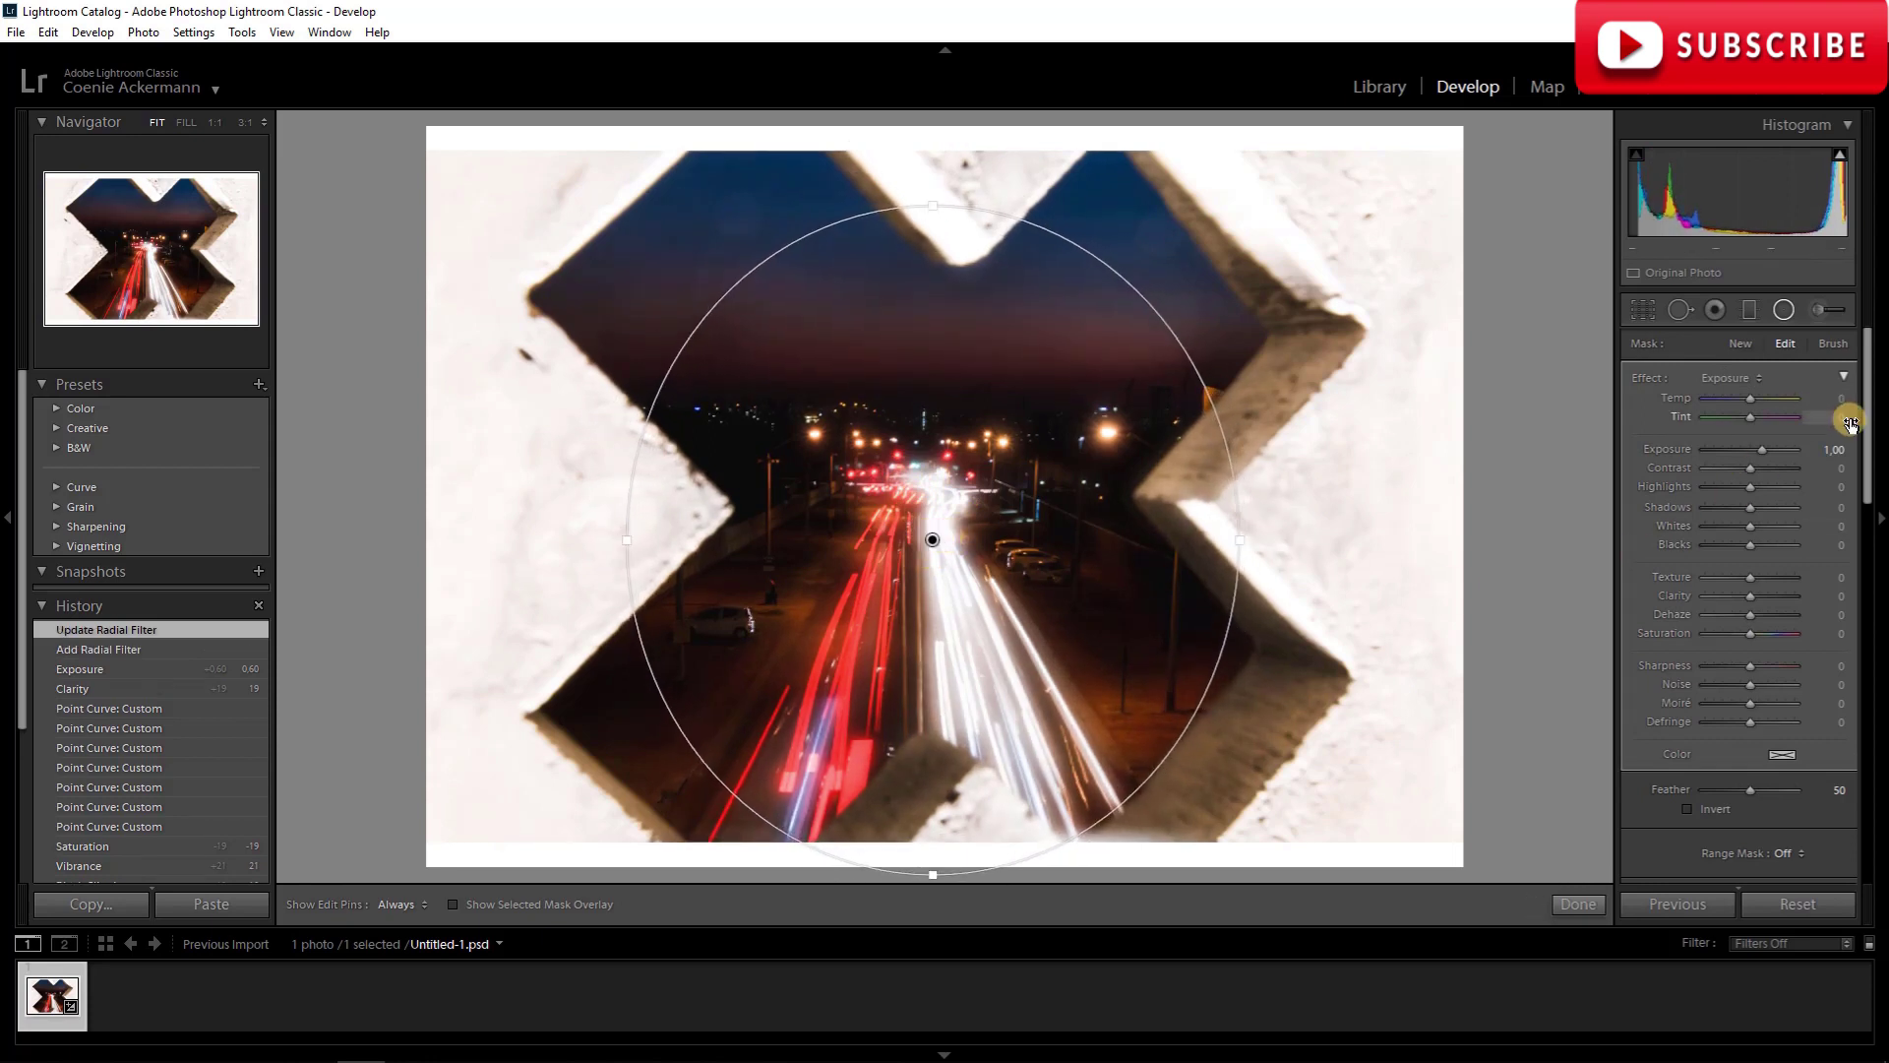
left_click_drag(1865, 436, 1866, 494)
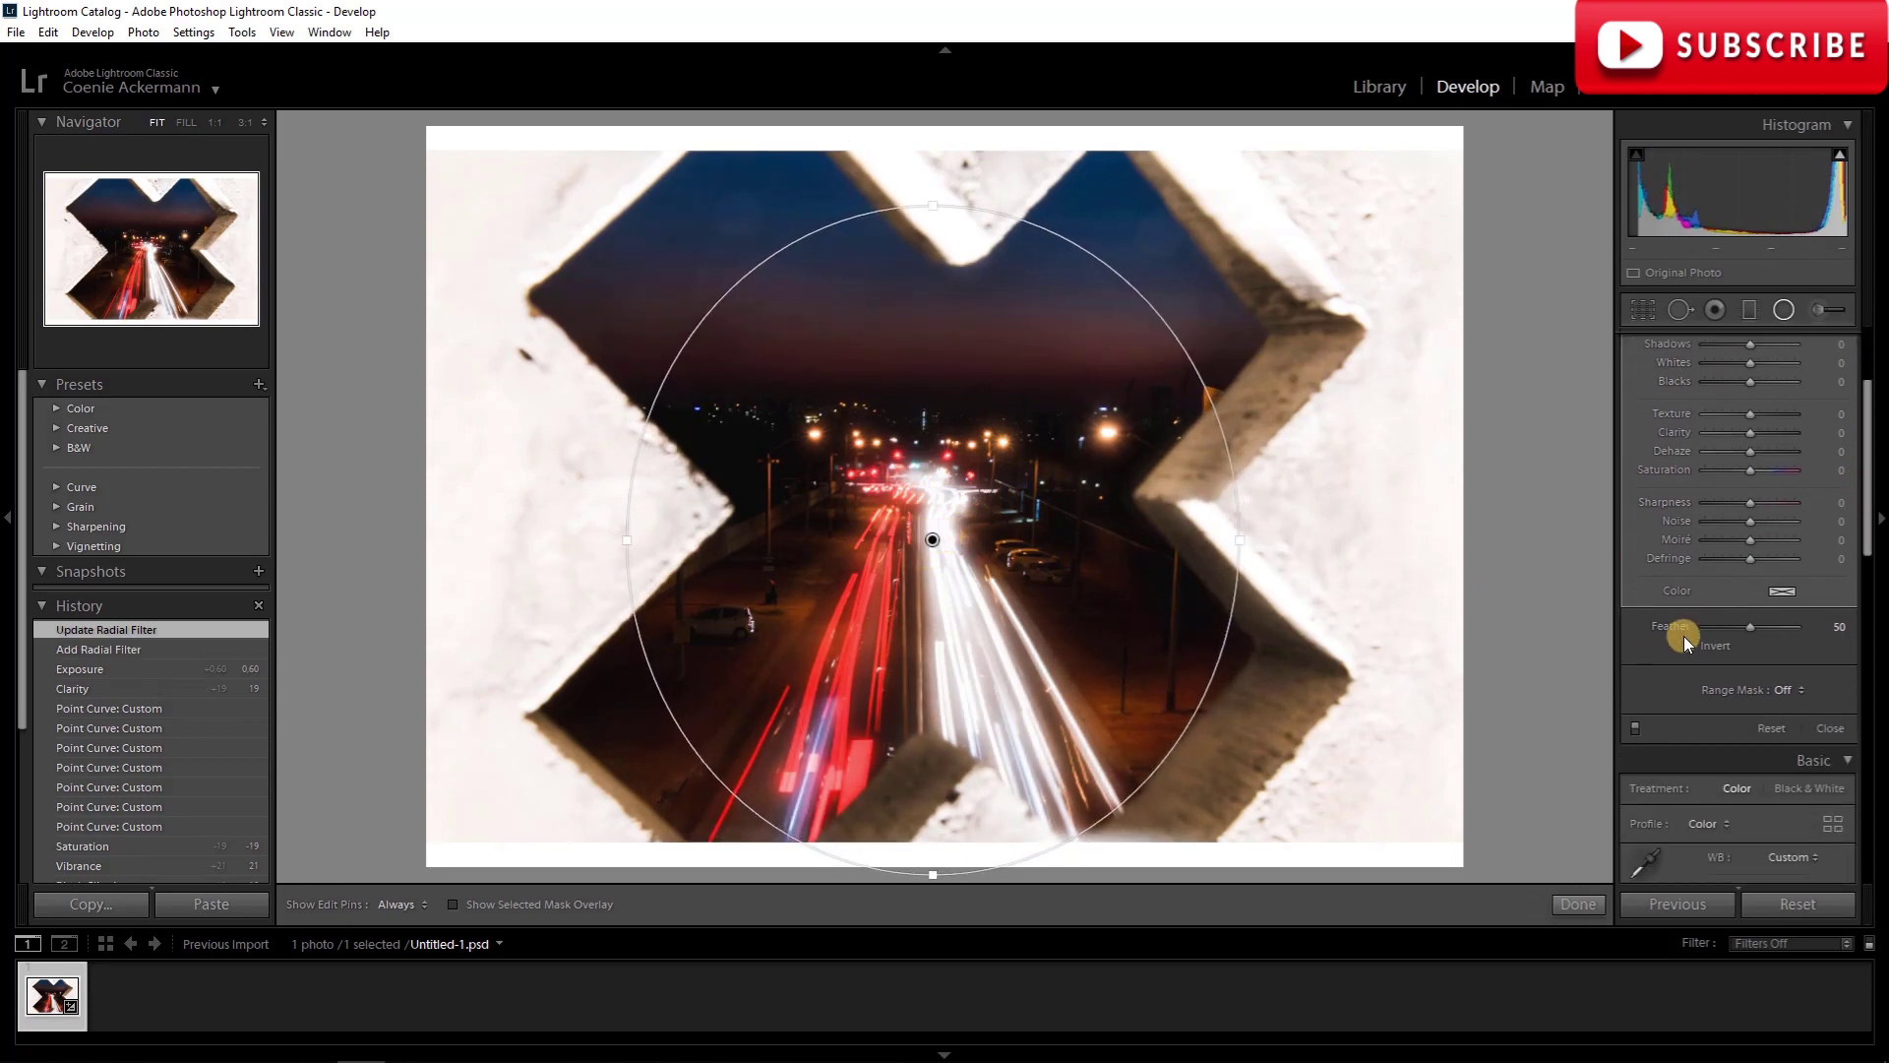
left_click_drag(1769, 625, 1772, 626)
left_click_drag(1867, 510, 1866, 457)
Darken the area outside the radial filter with Exposure -1.74 and Highlights -35, and finish the filter.
left_click(1768, 446)
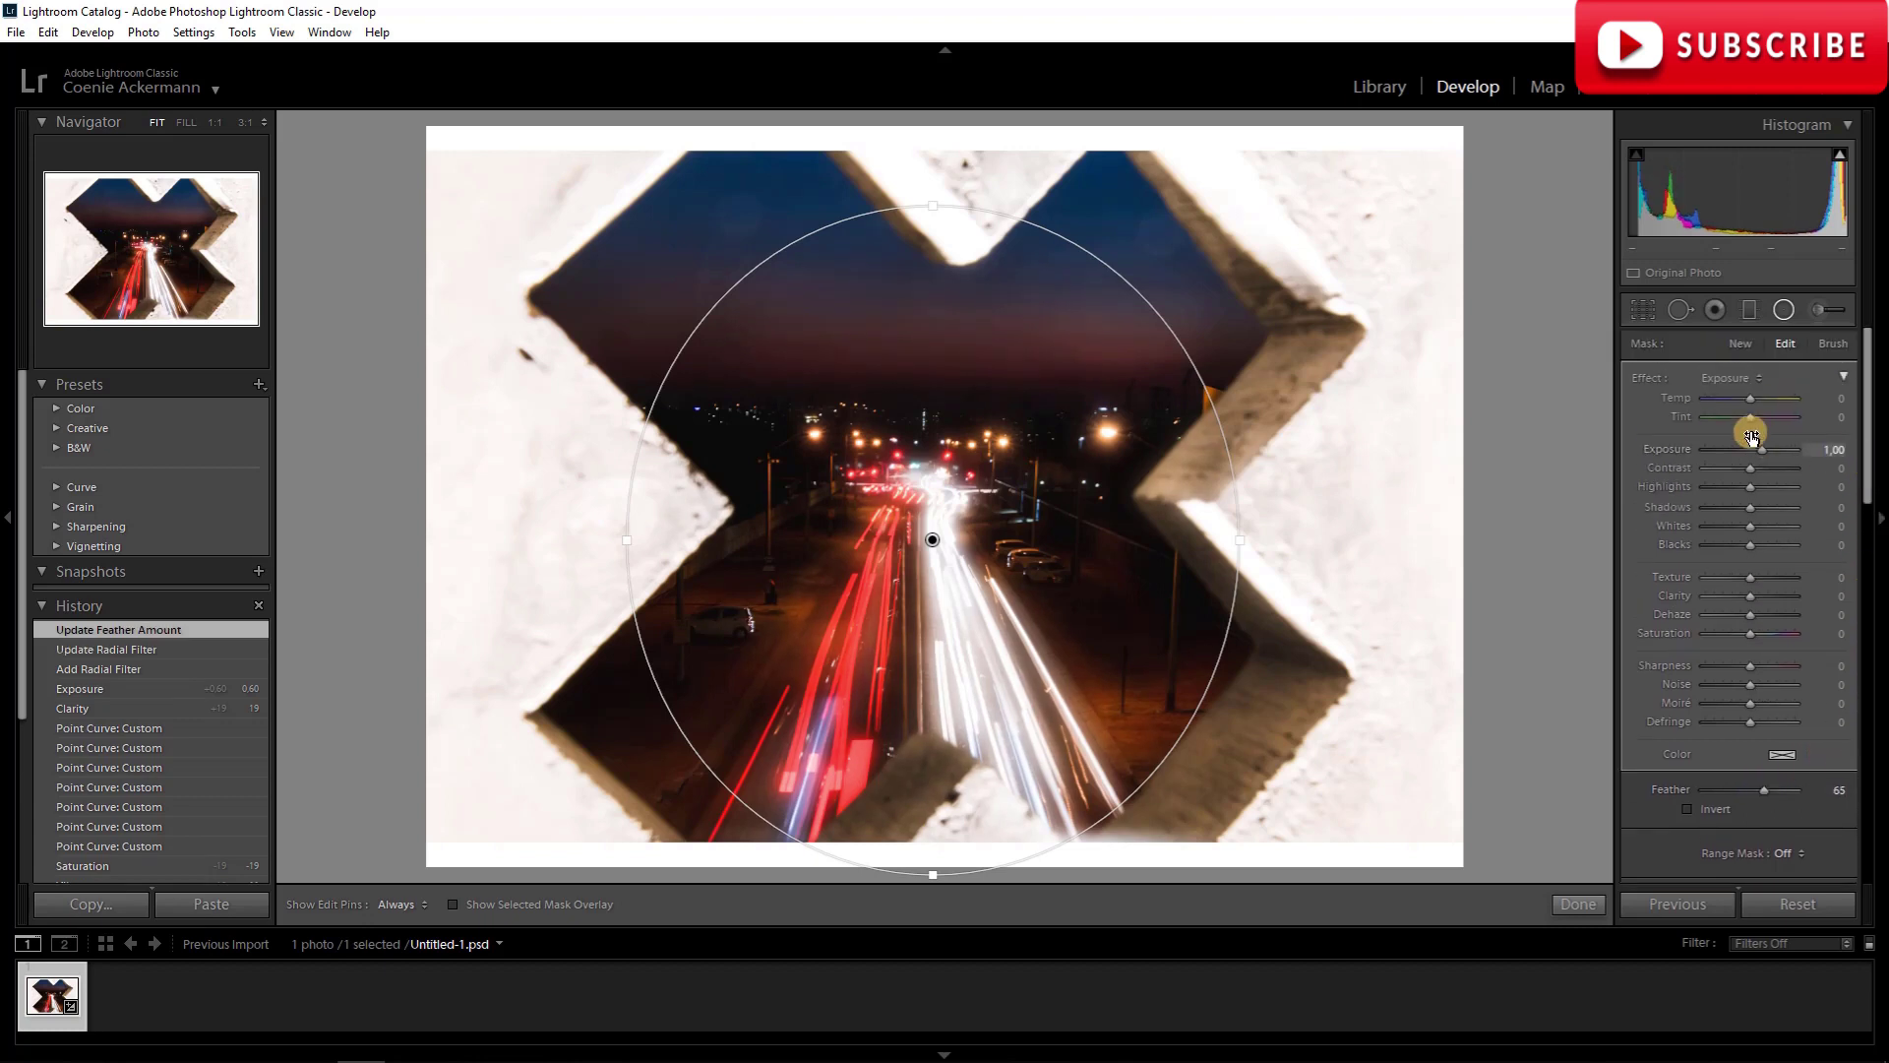
double_click(1758, 446)
left_click_drag(1745, 447, 1726, 450)
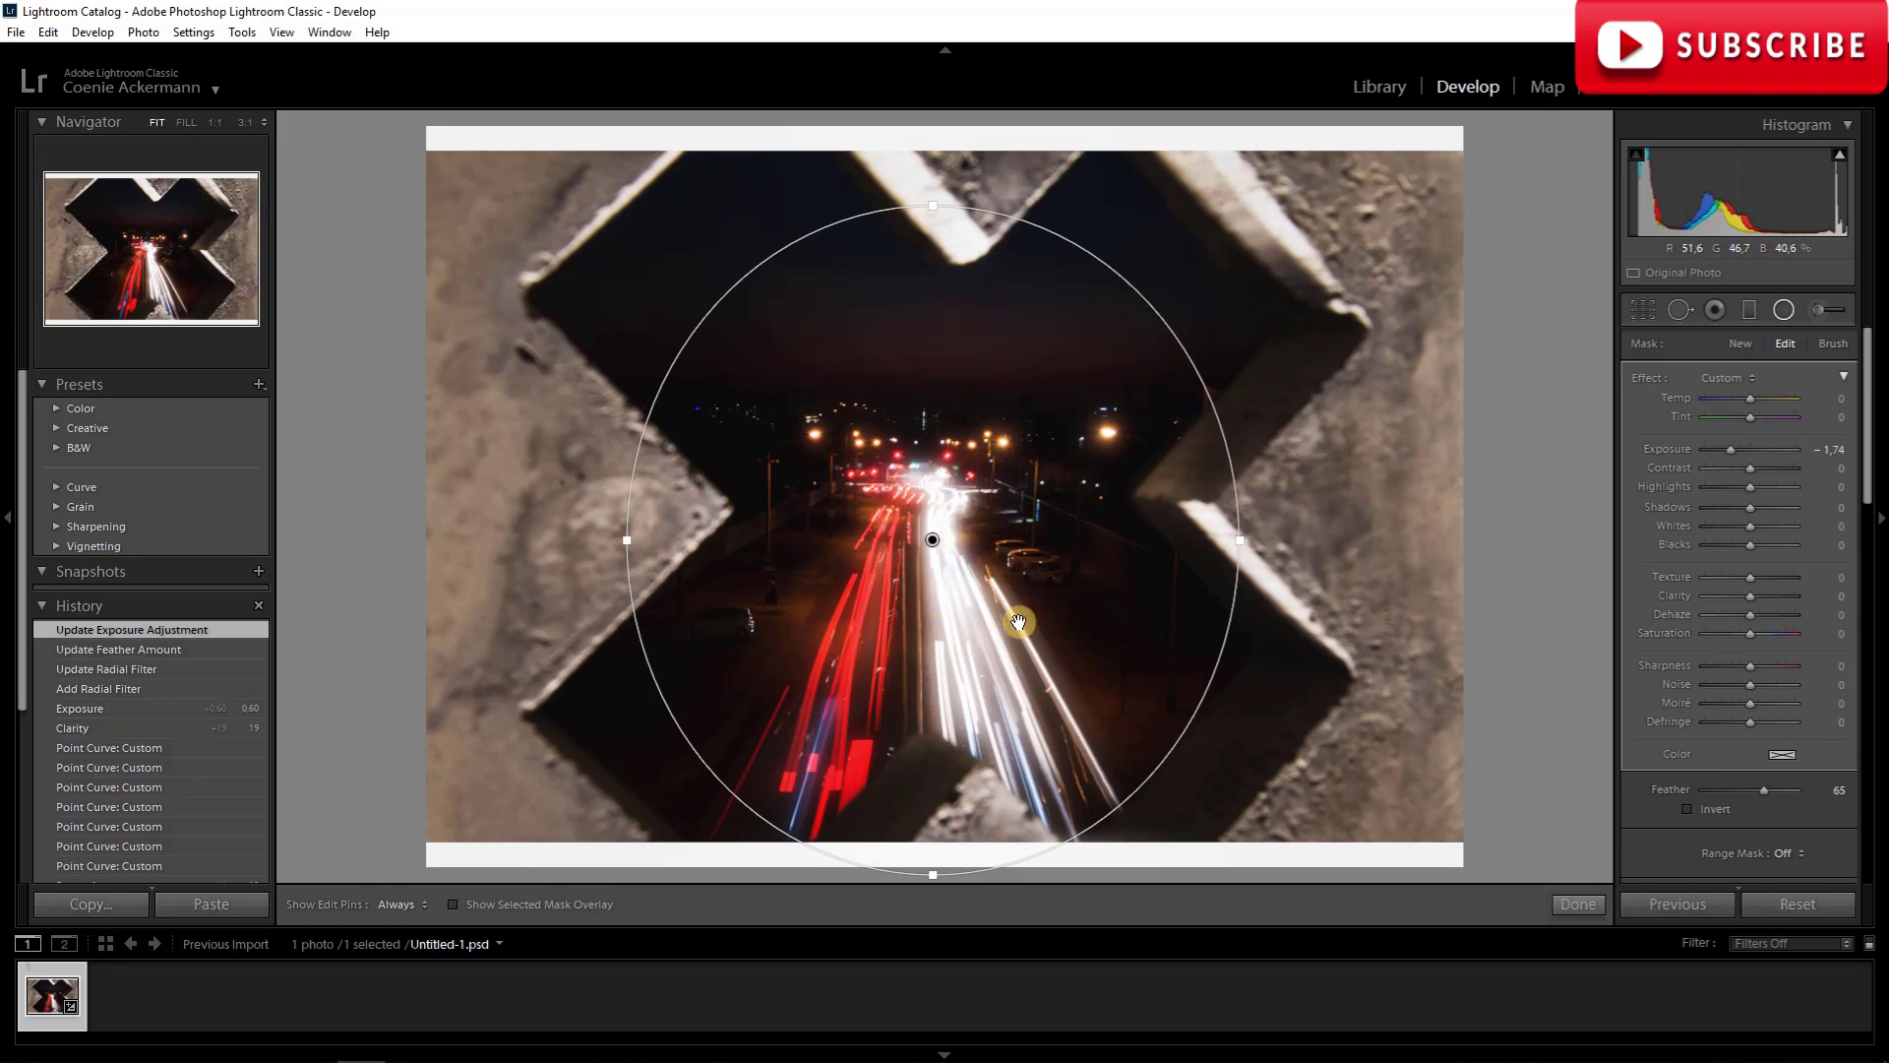
left_click_drag(1751, 482, 1716, 492)
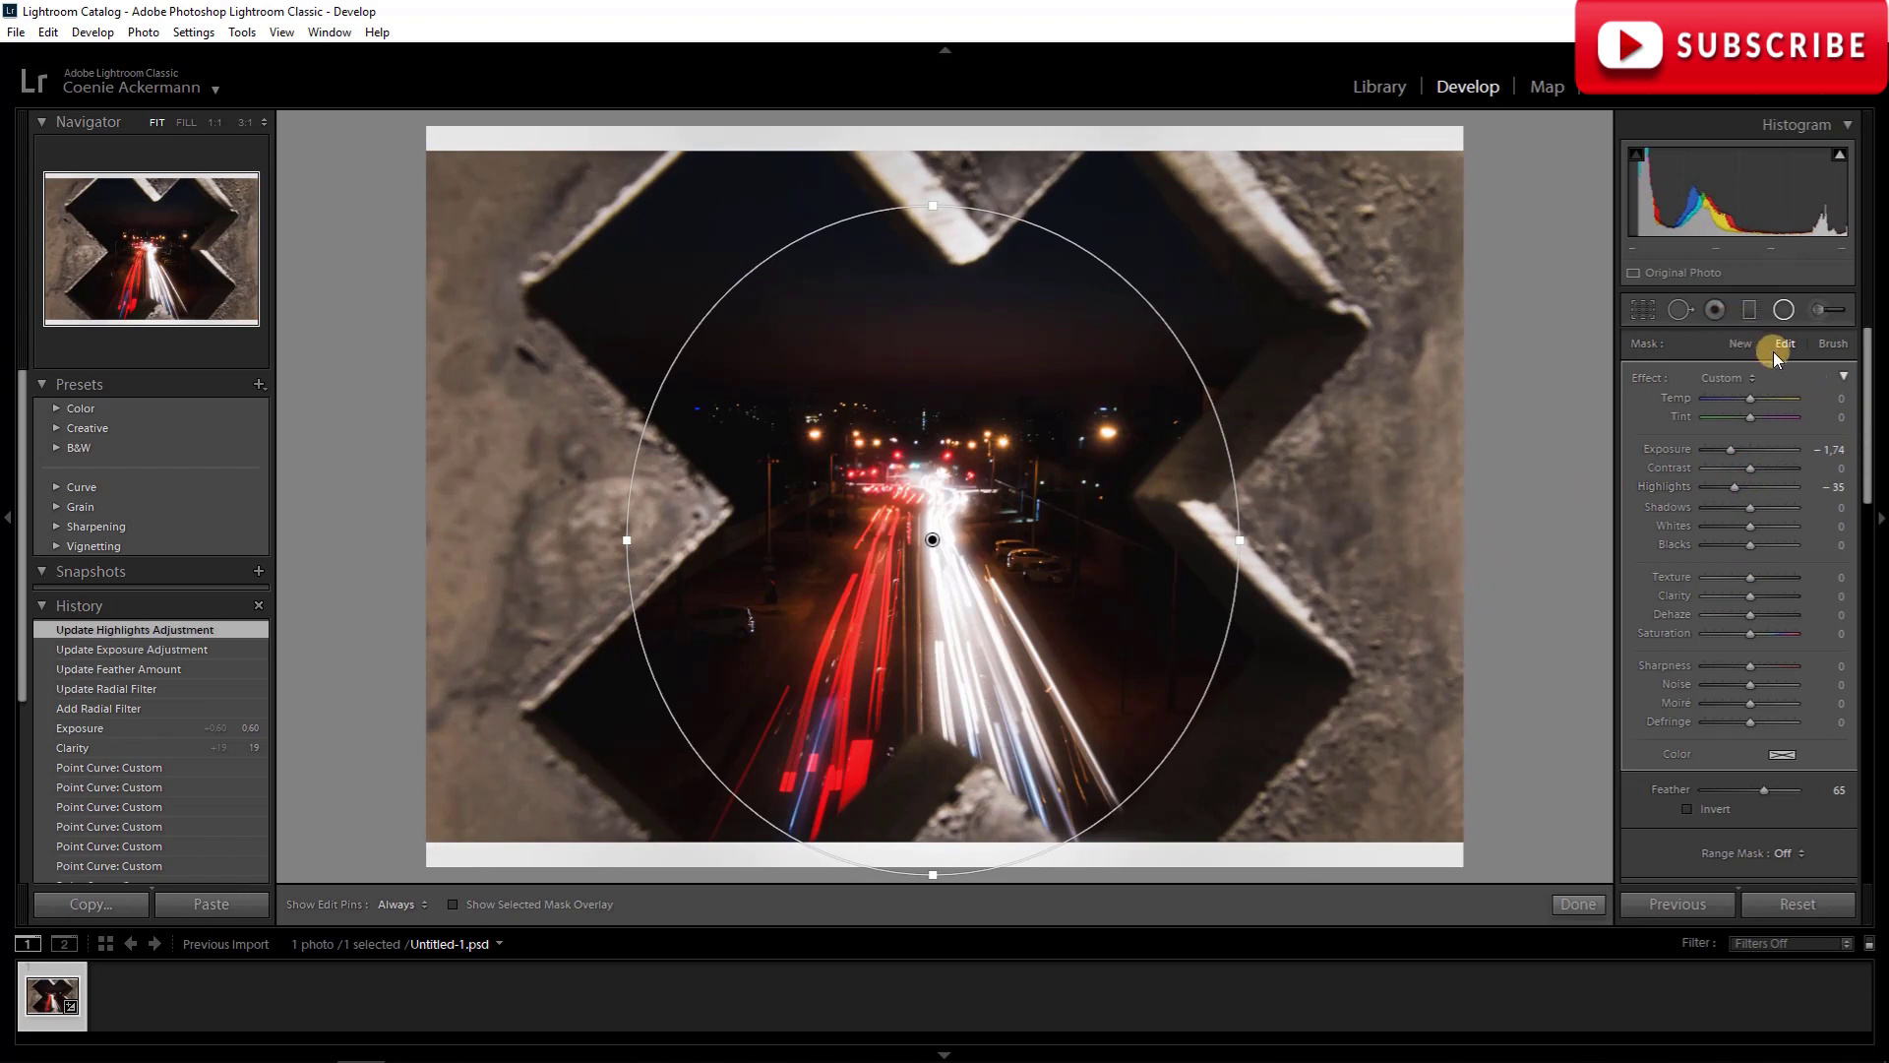
left_click(1745, 309)
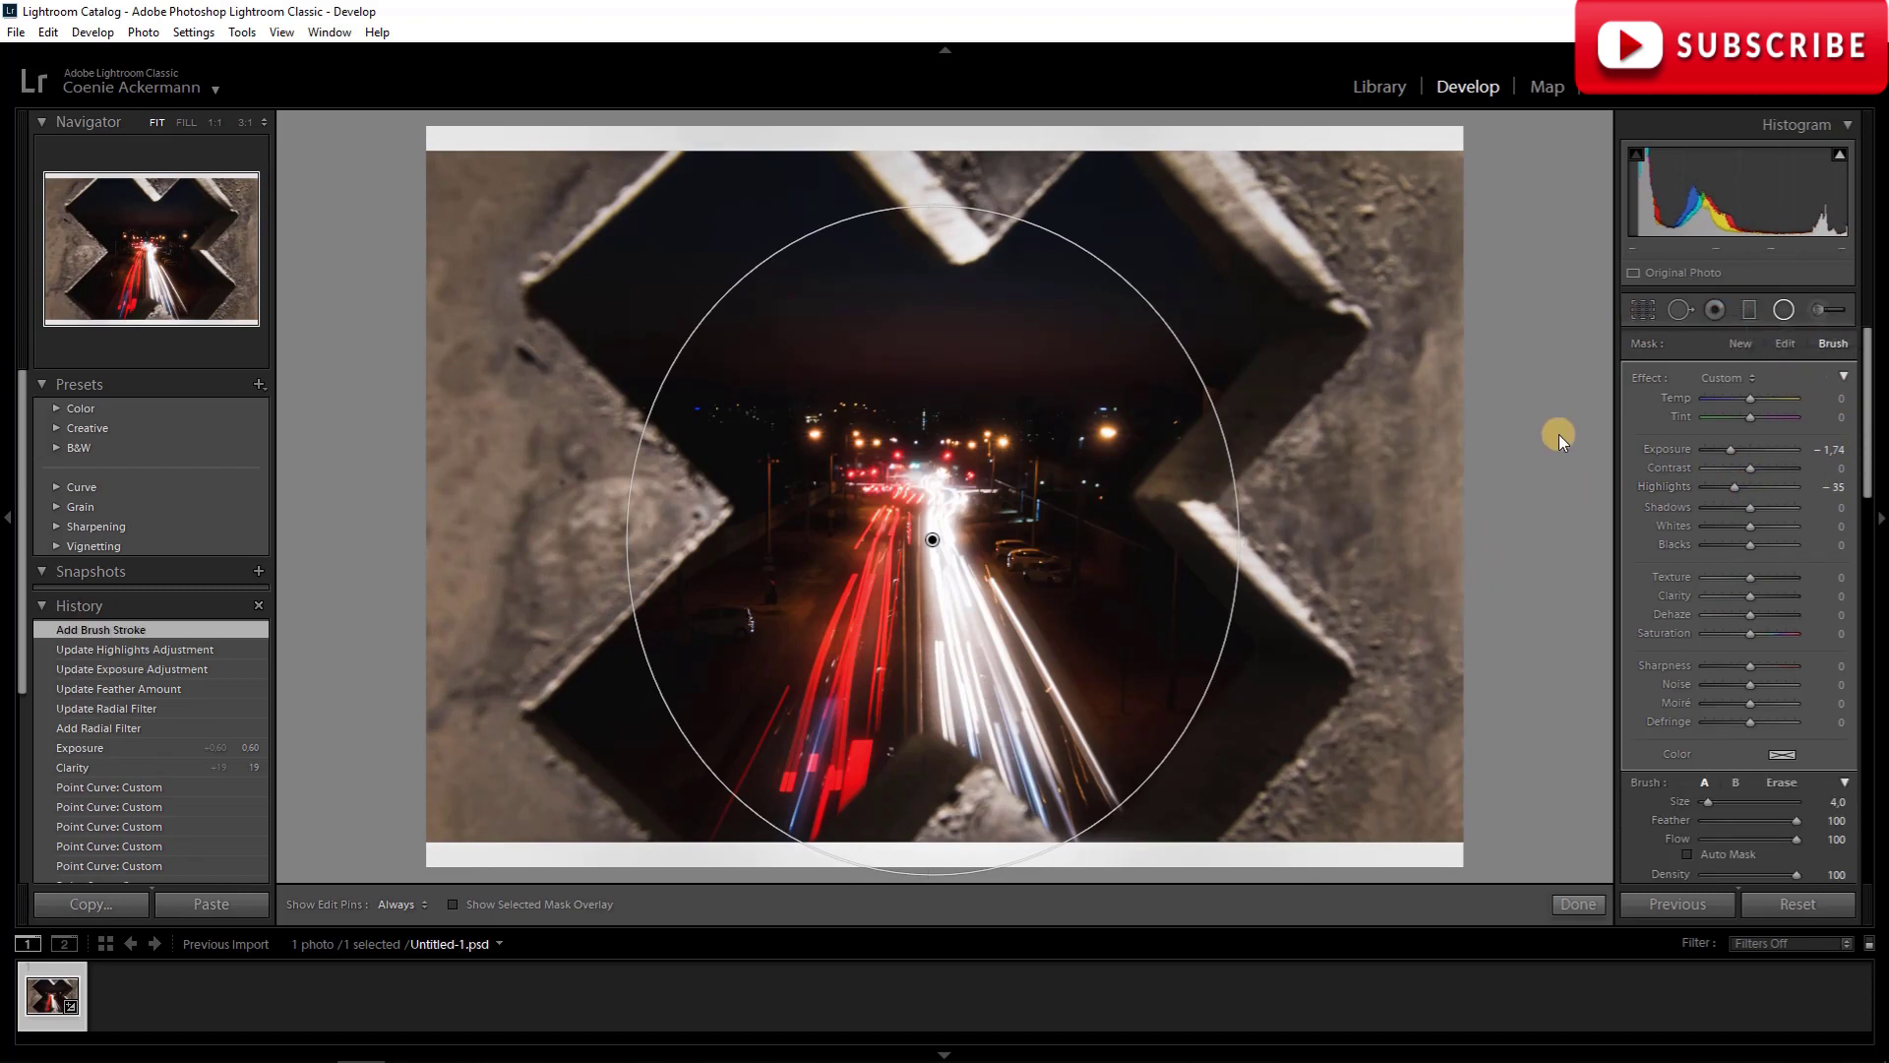
left_click(1588, 897)
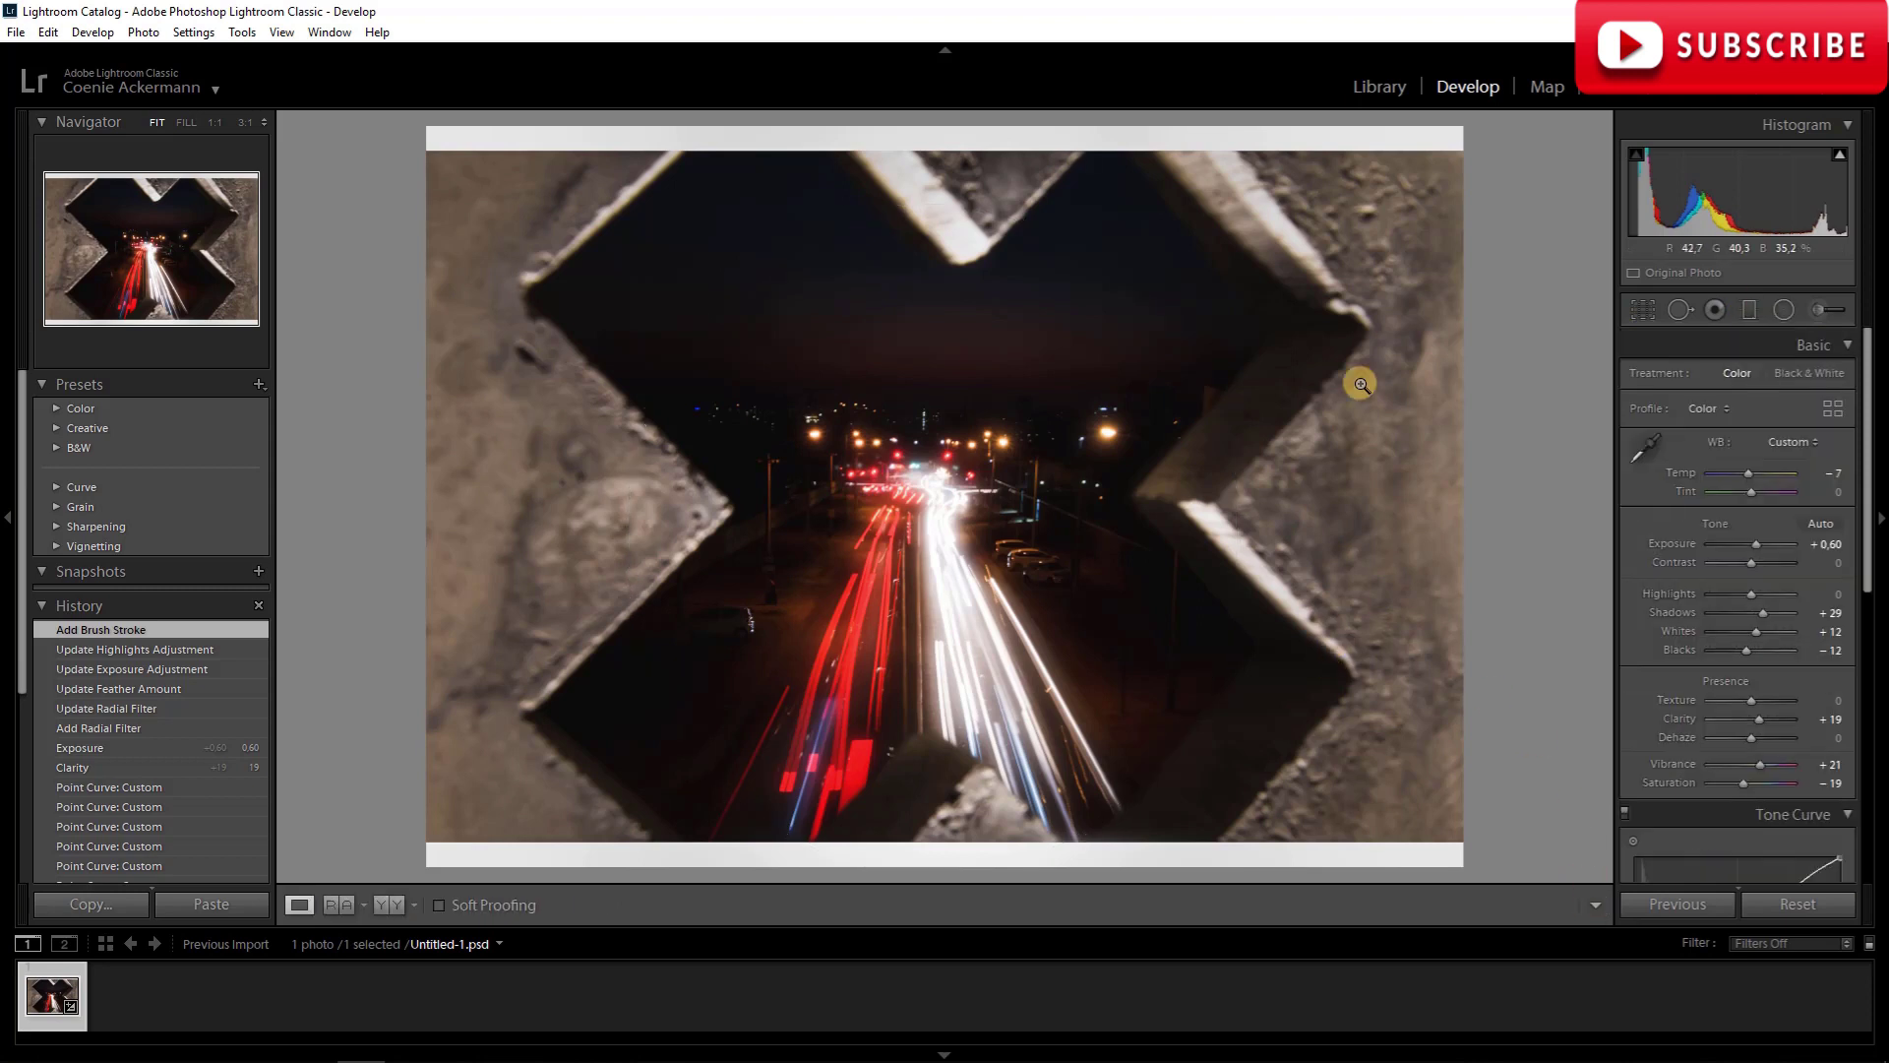
Set the blue range to Hue -31, Saturation +7 and Luminance +13, and the green range's Saturation to -67.
left_click_drag(1868, 477, 1861, 761)
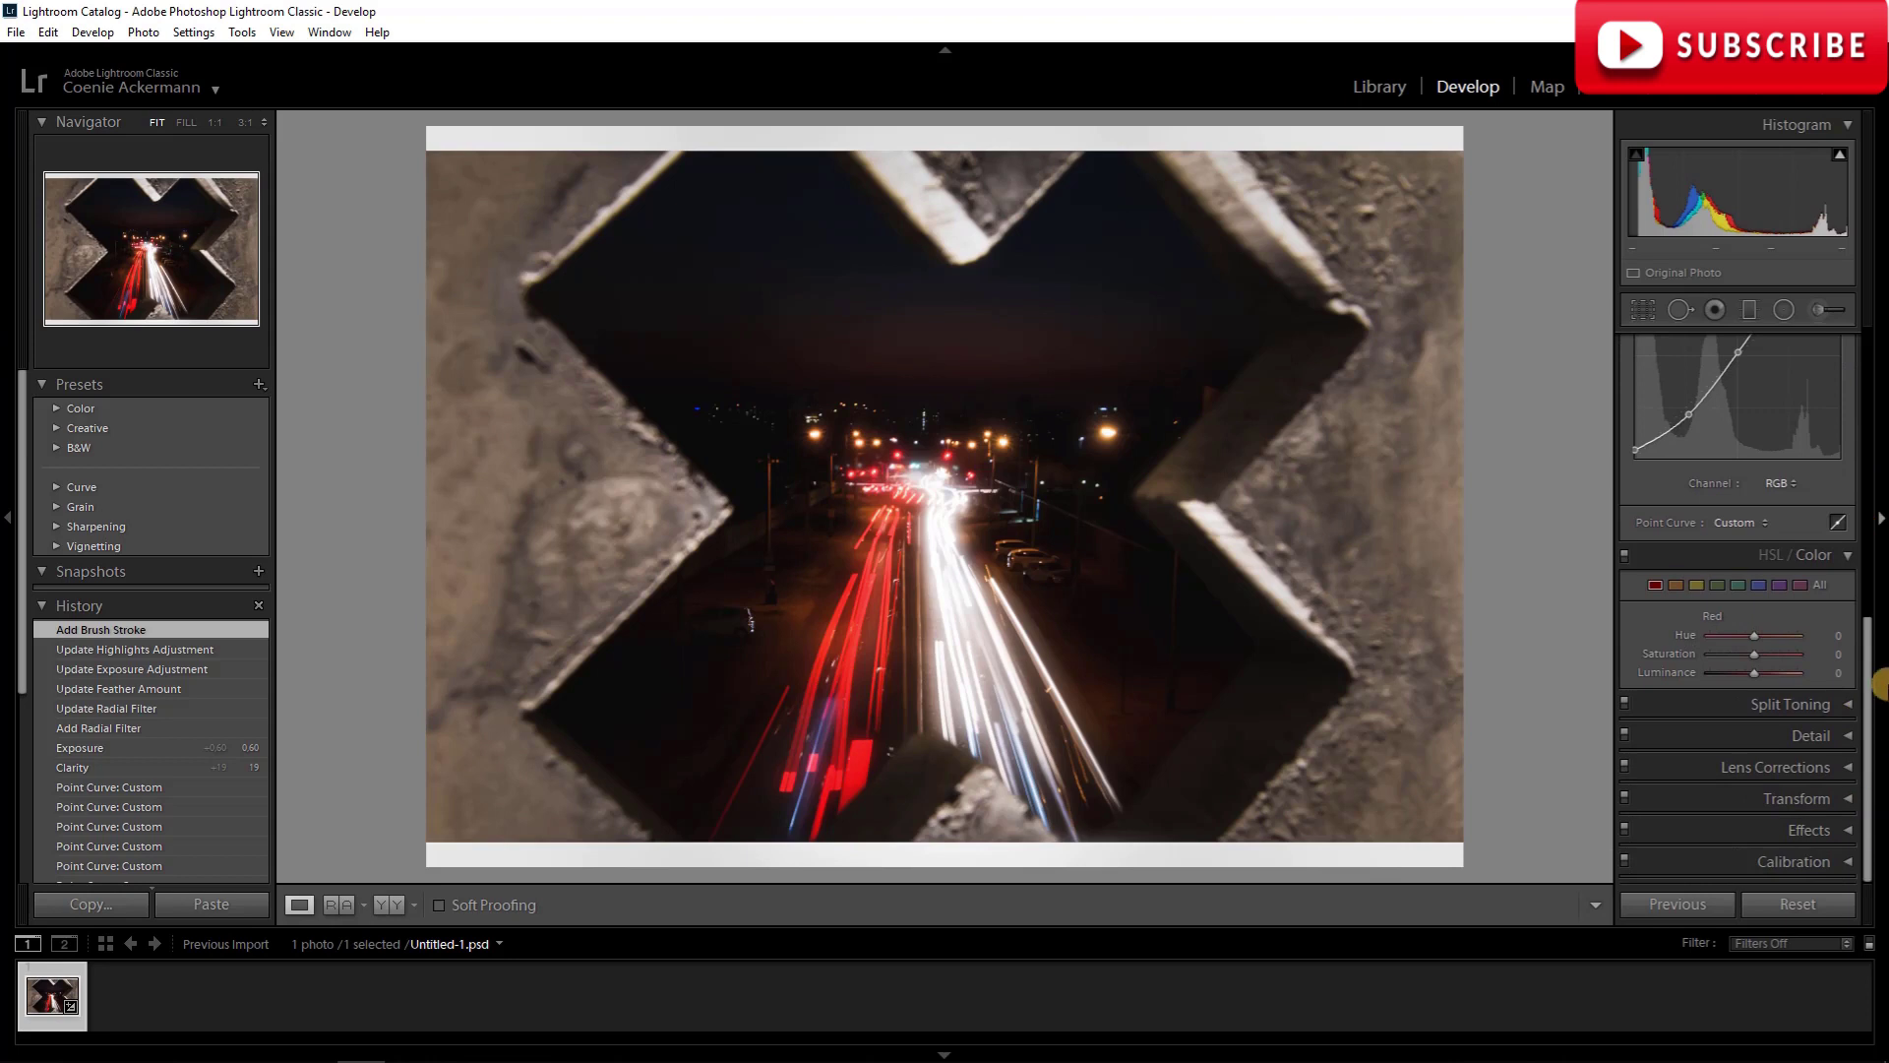
left_click(1755, 586)
left_click_drag(1739, 640, 1756, 675)
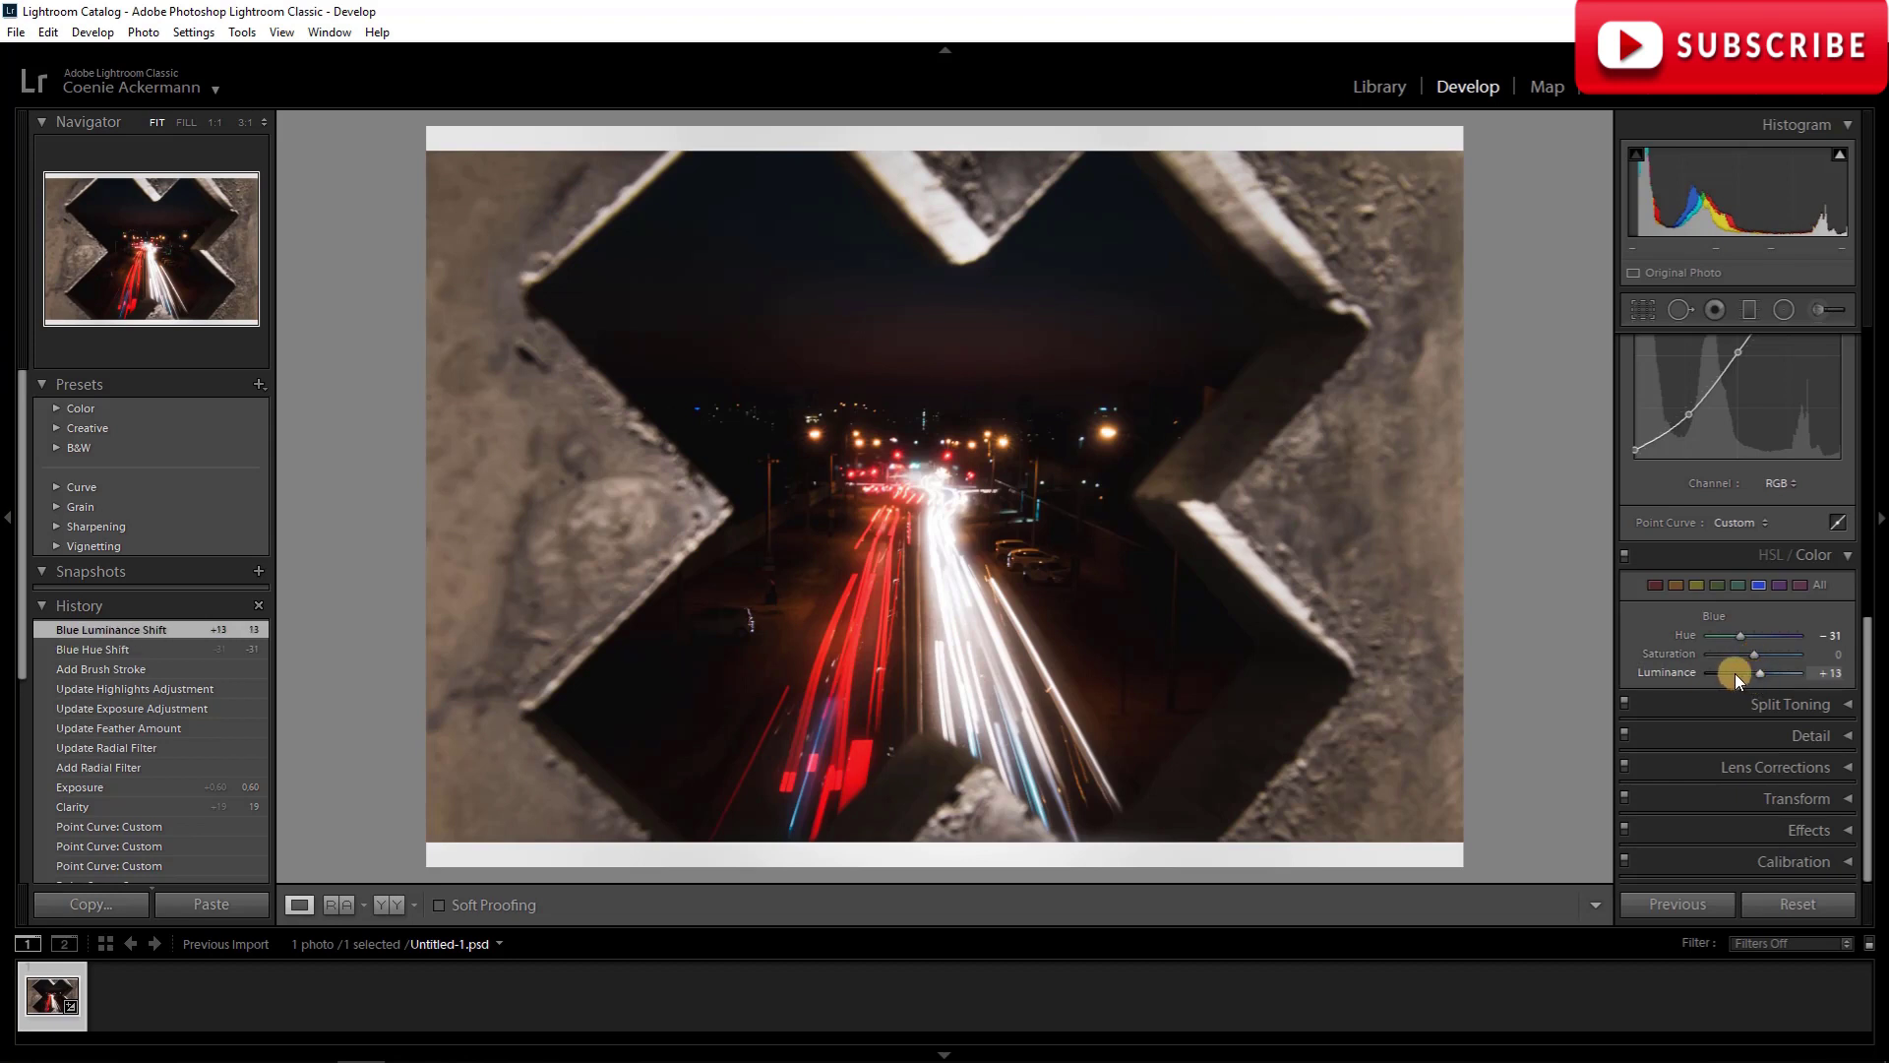
left_click_drag(1757, 651, 1758, 652)
left_click(1718, 584)
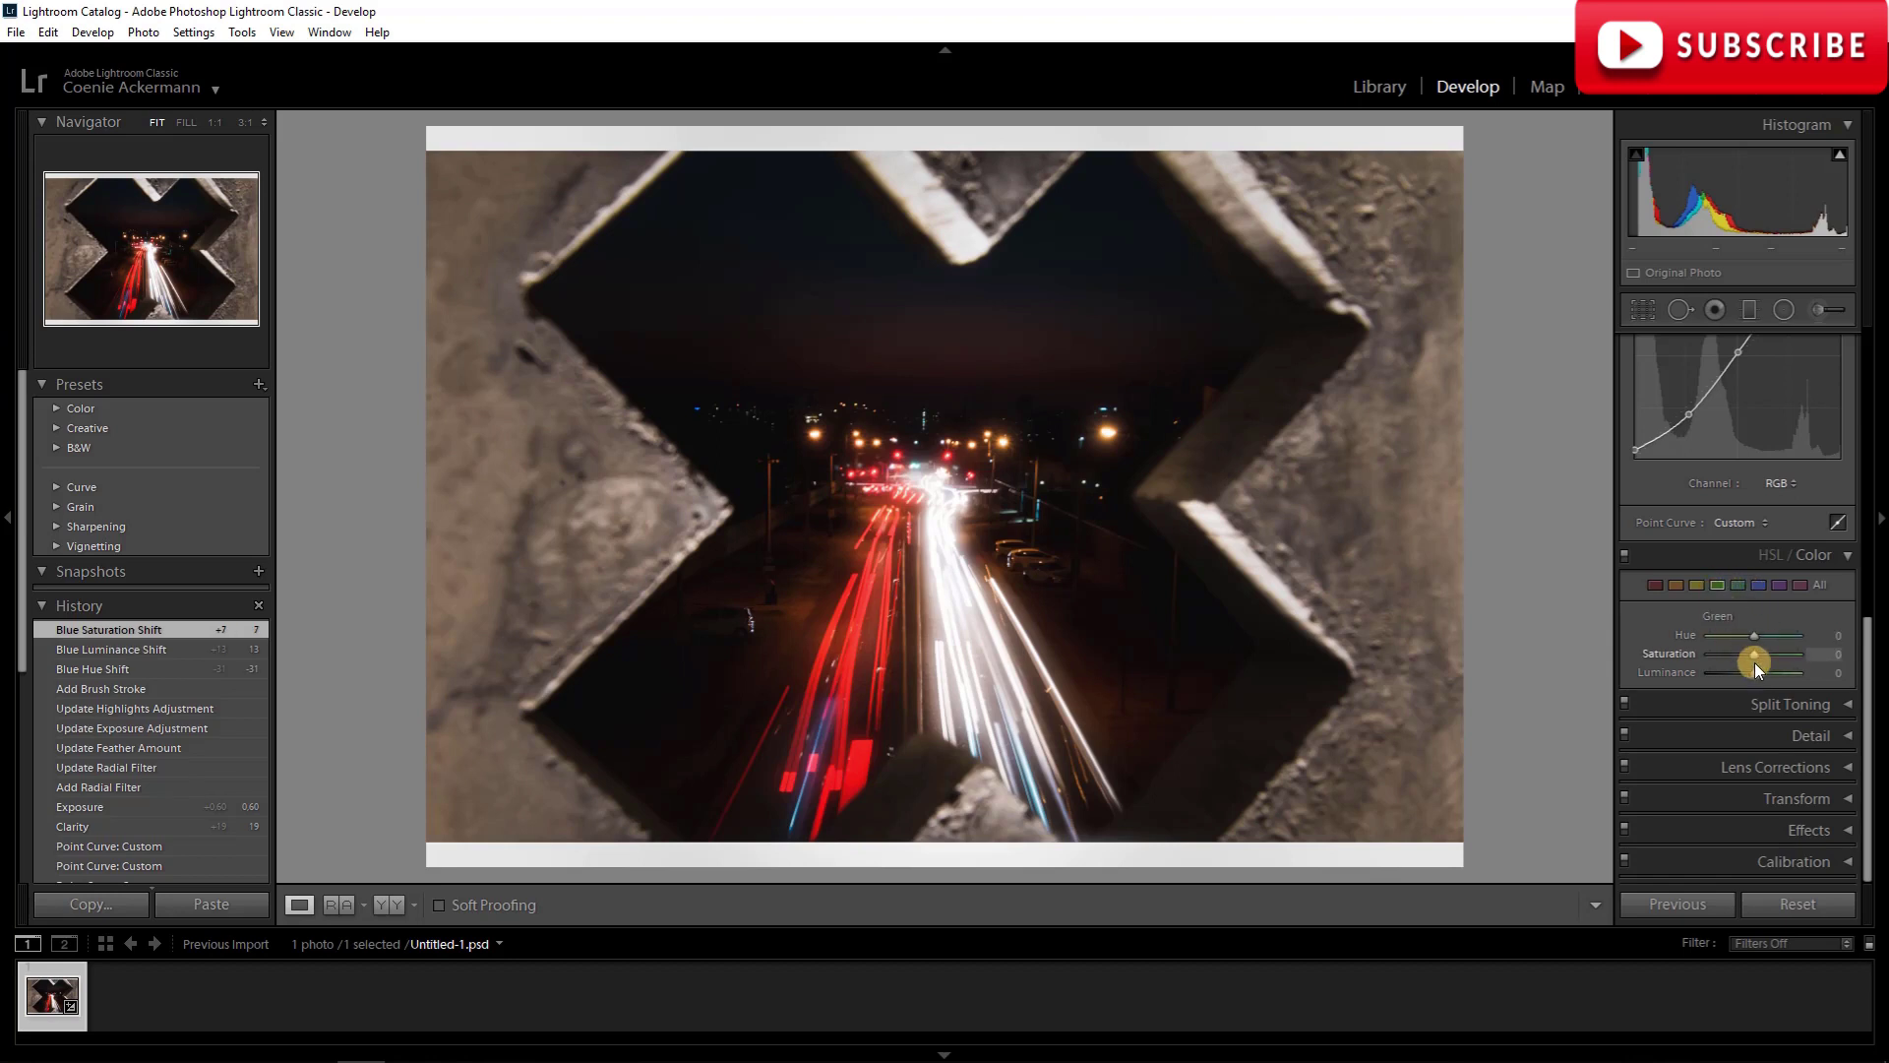
left_click_drag(1752, 657, 1723, 660)
Set the red range to Hue -4, Saturation +31 and Luminance +29.
left_click(1657, 583)
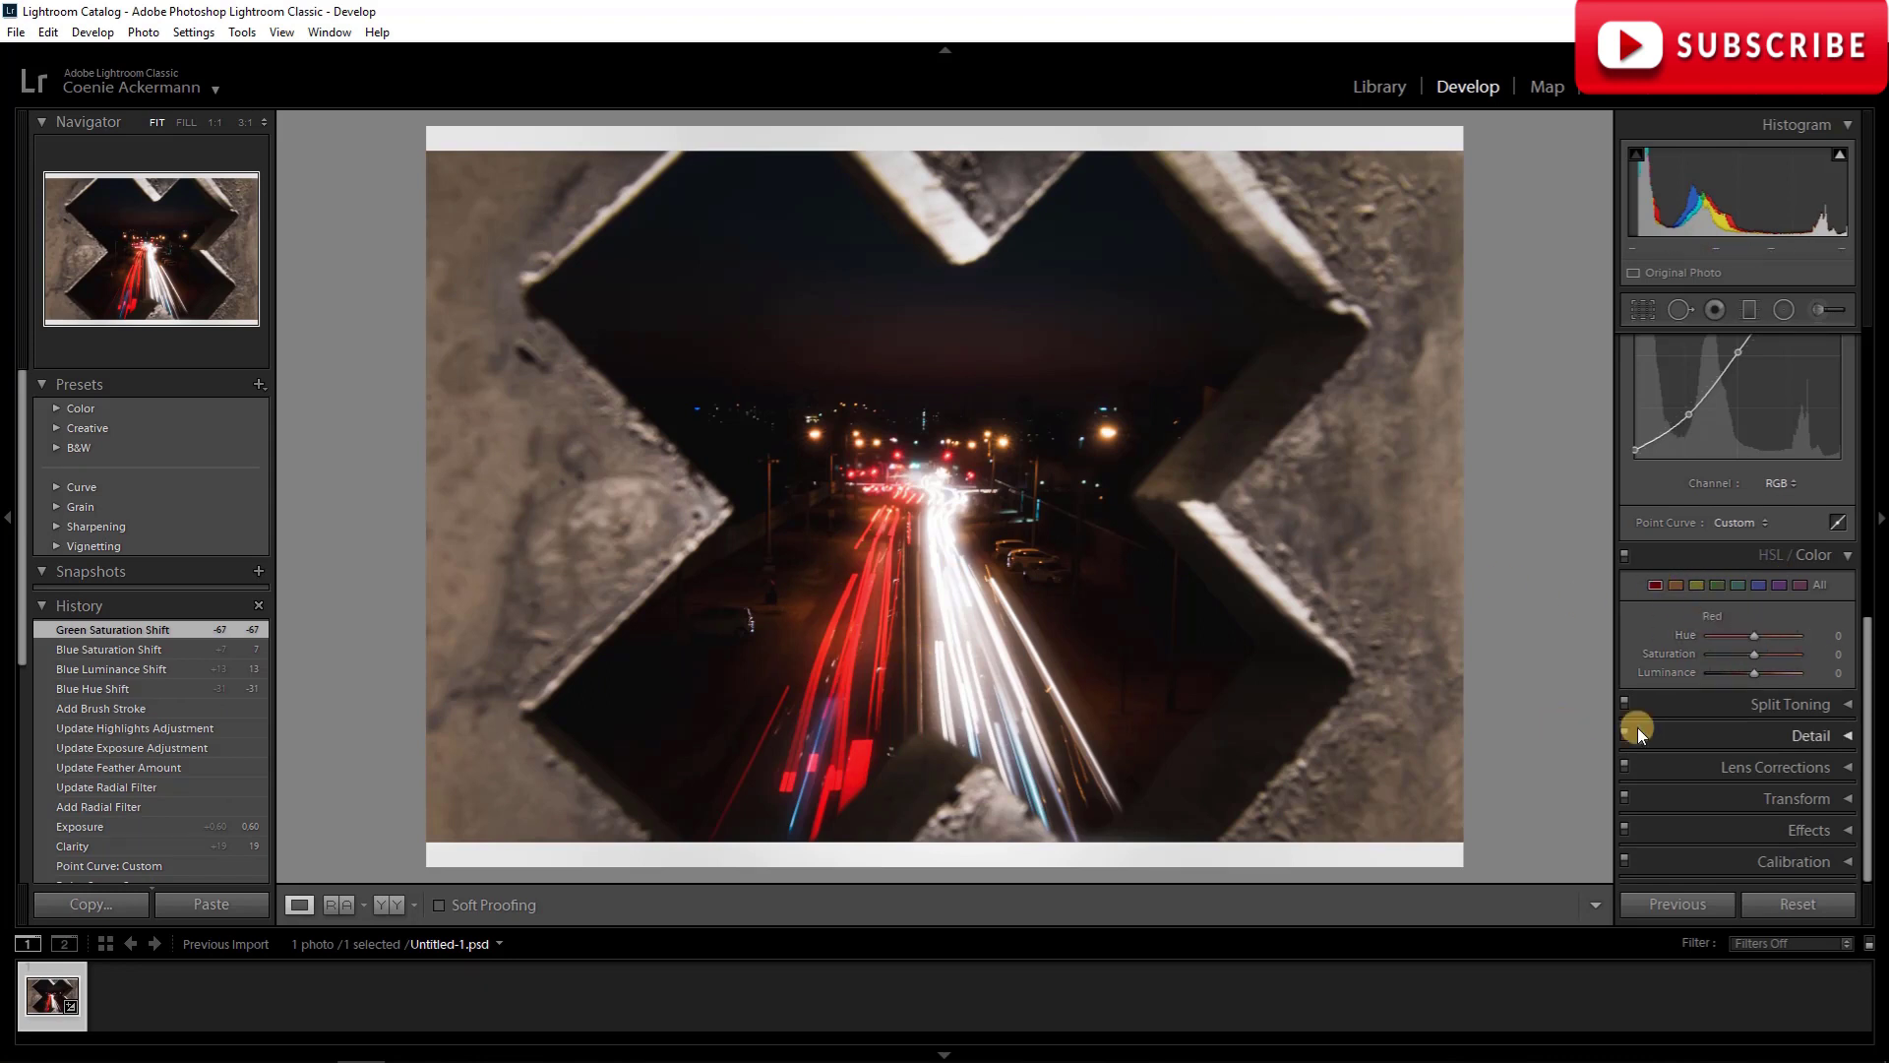
left_click_drag(1756, 671, 1745, 635)
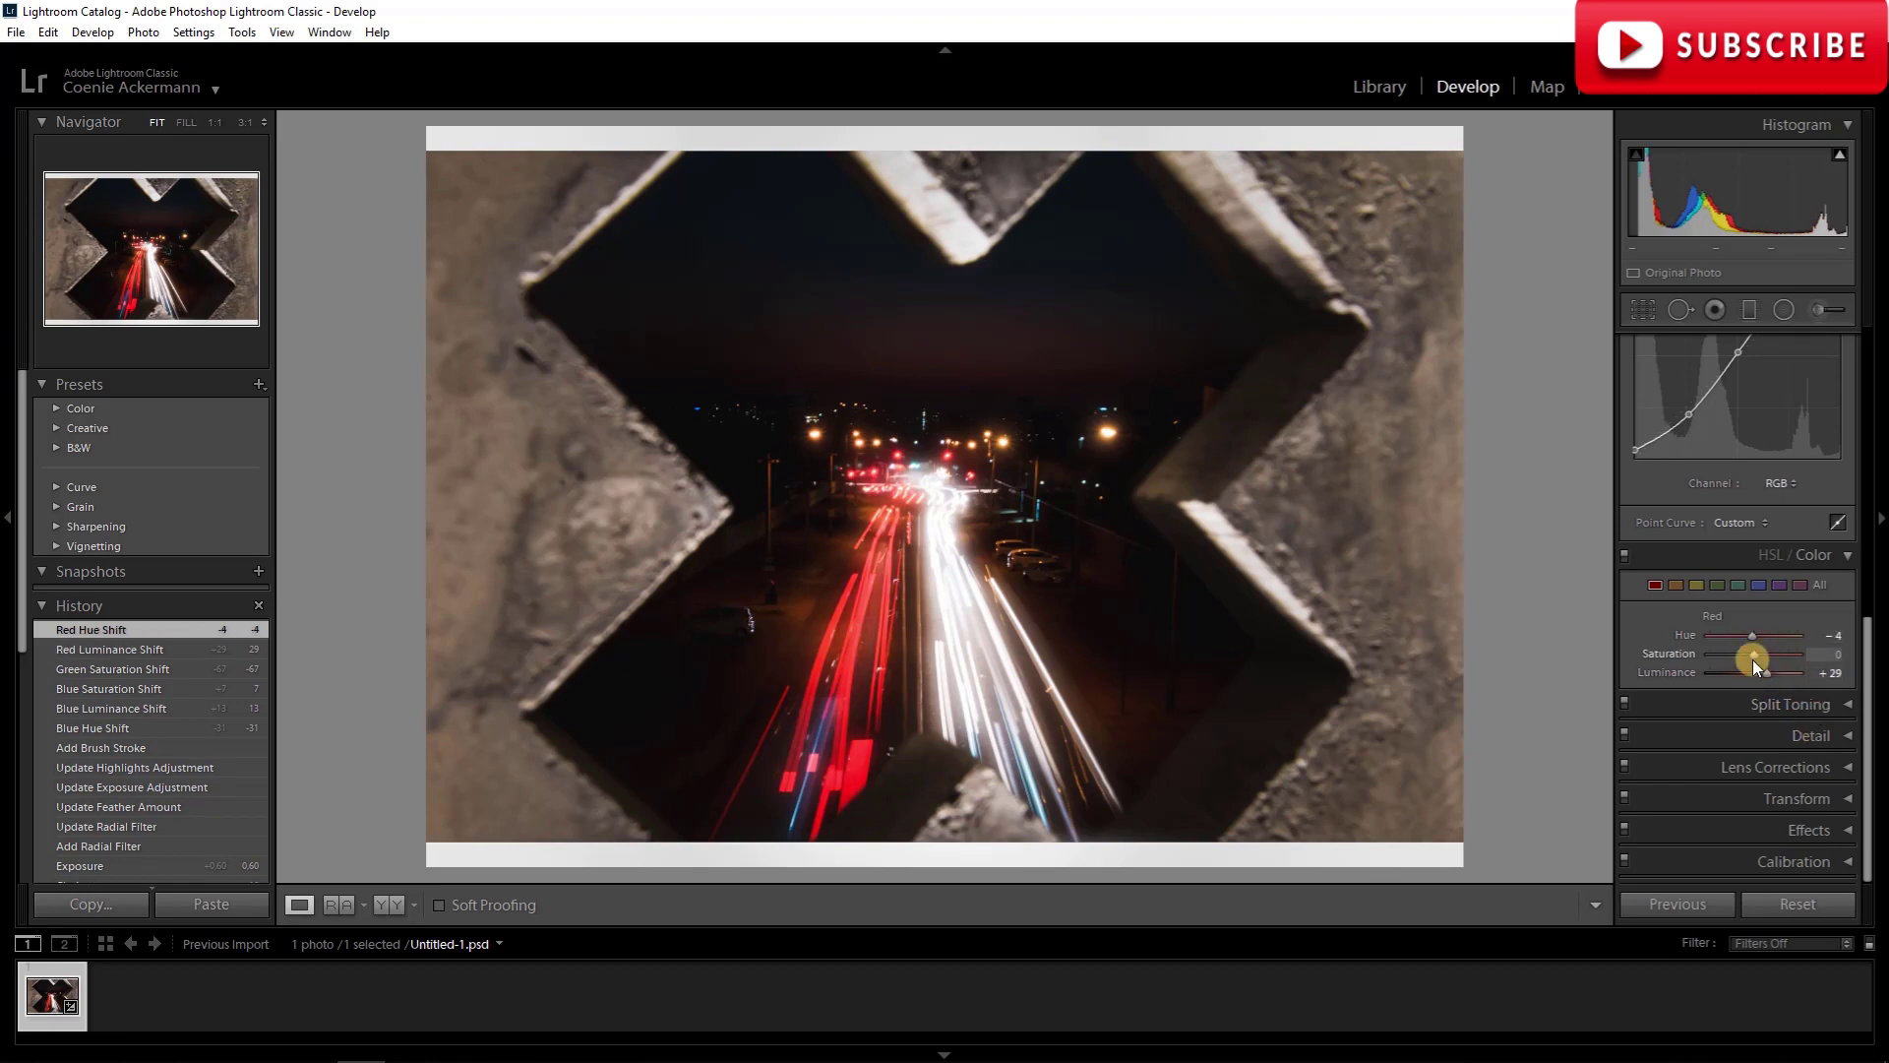
left_click_drag(1753, 659, 1767, 653)
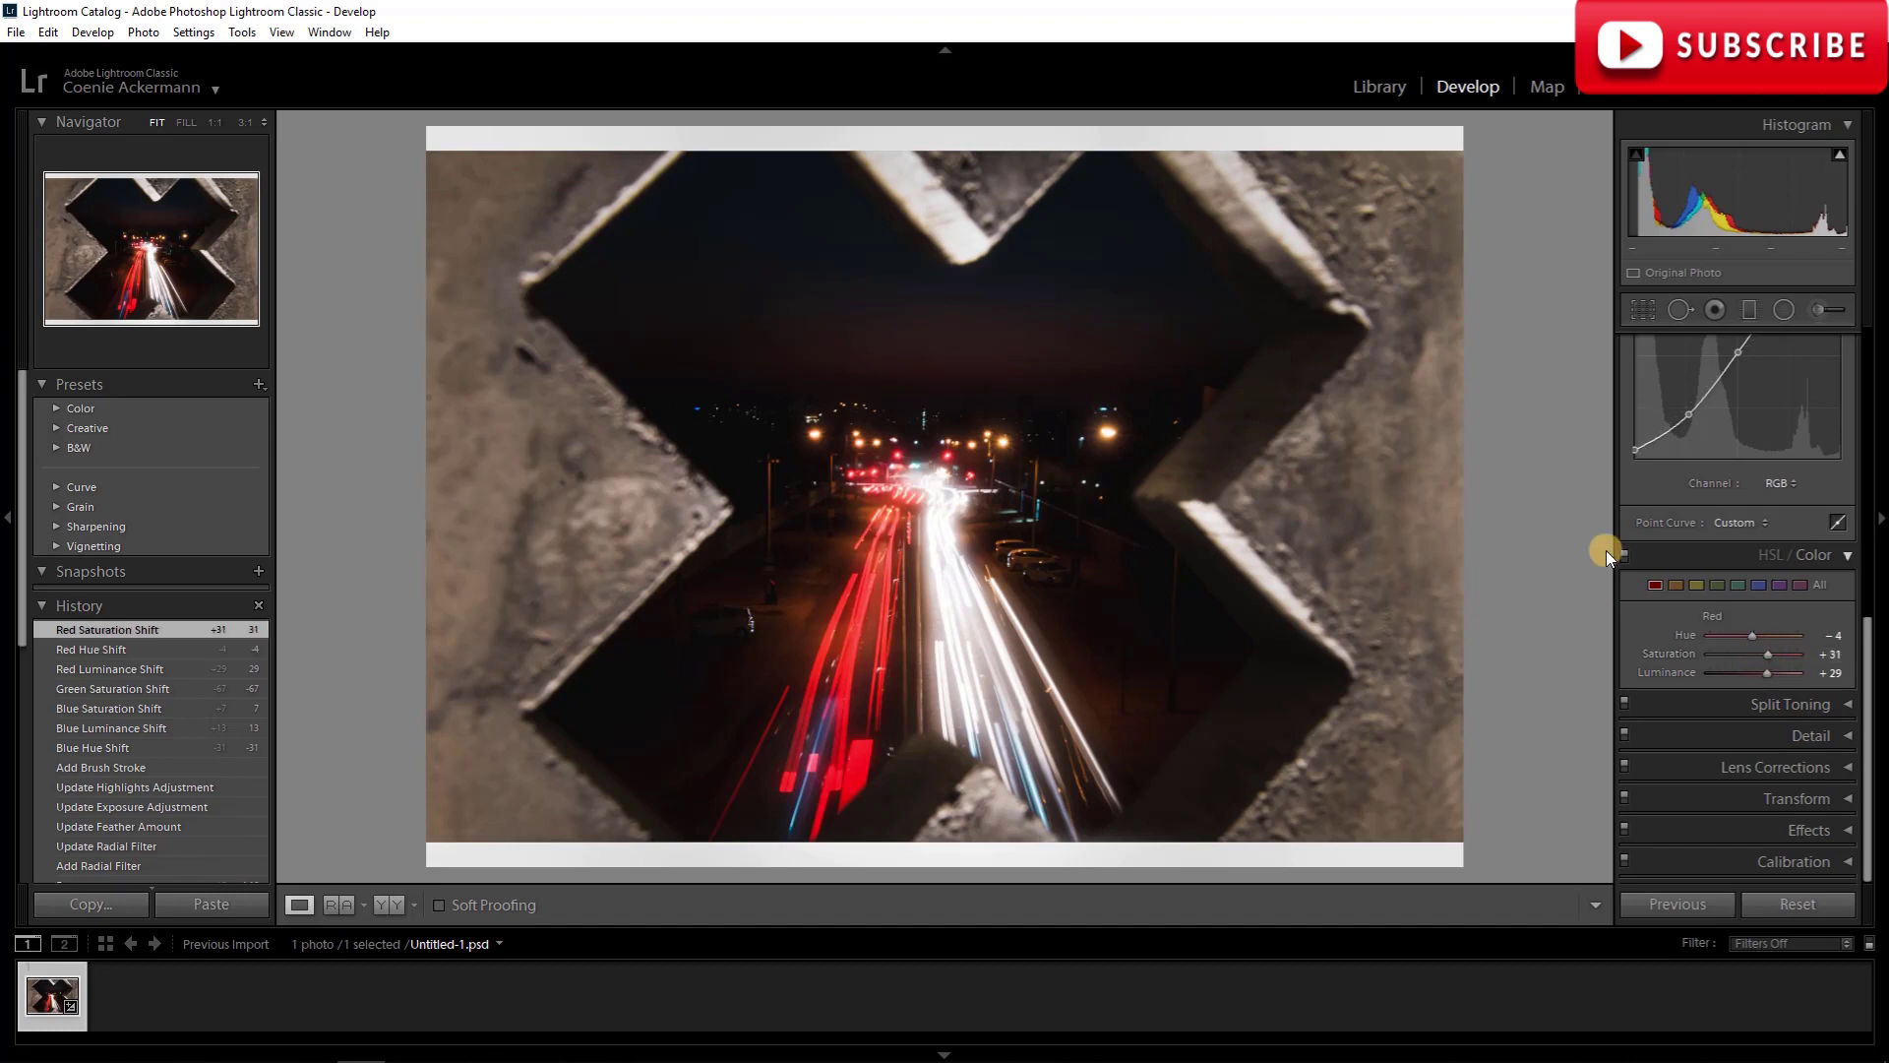
Set the yellow range's Hue to -40 and the aqua range's Saturation to +24.
left_click(1697, 585)
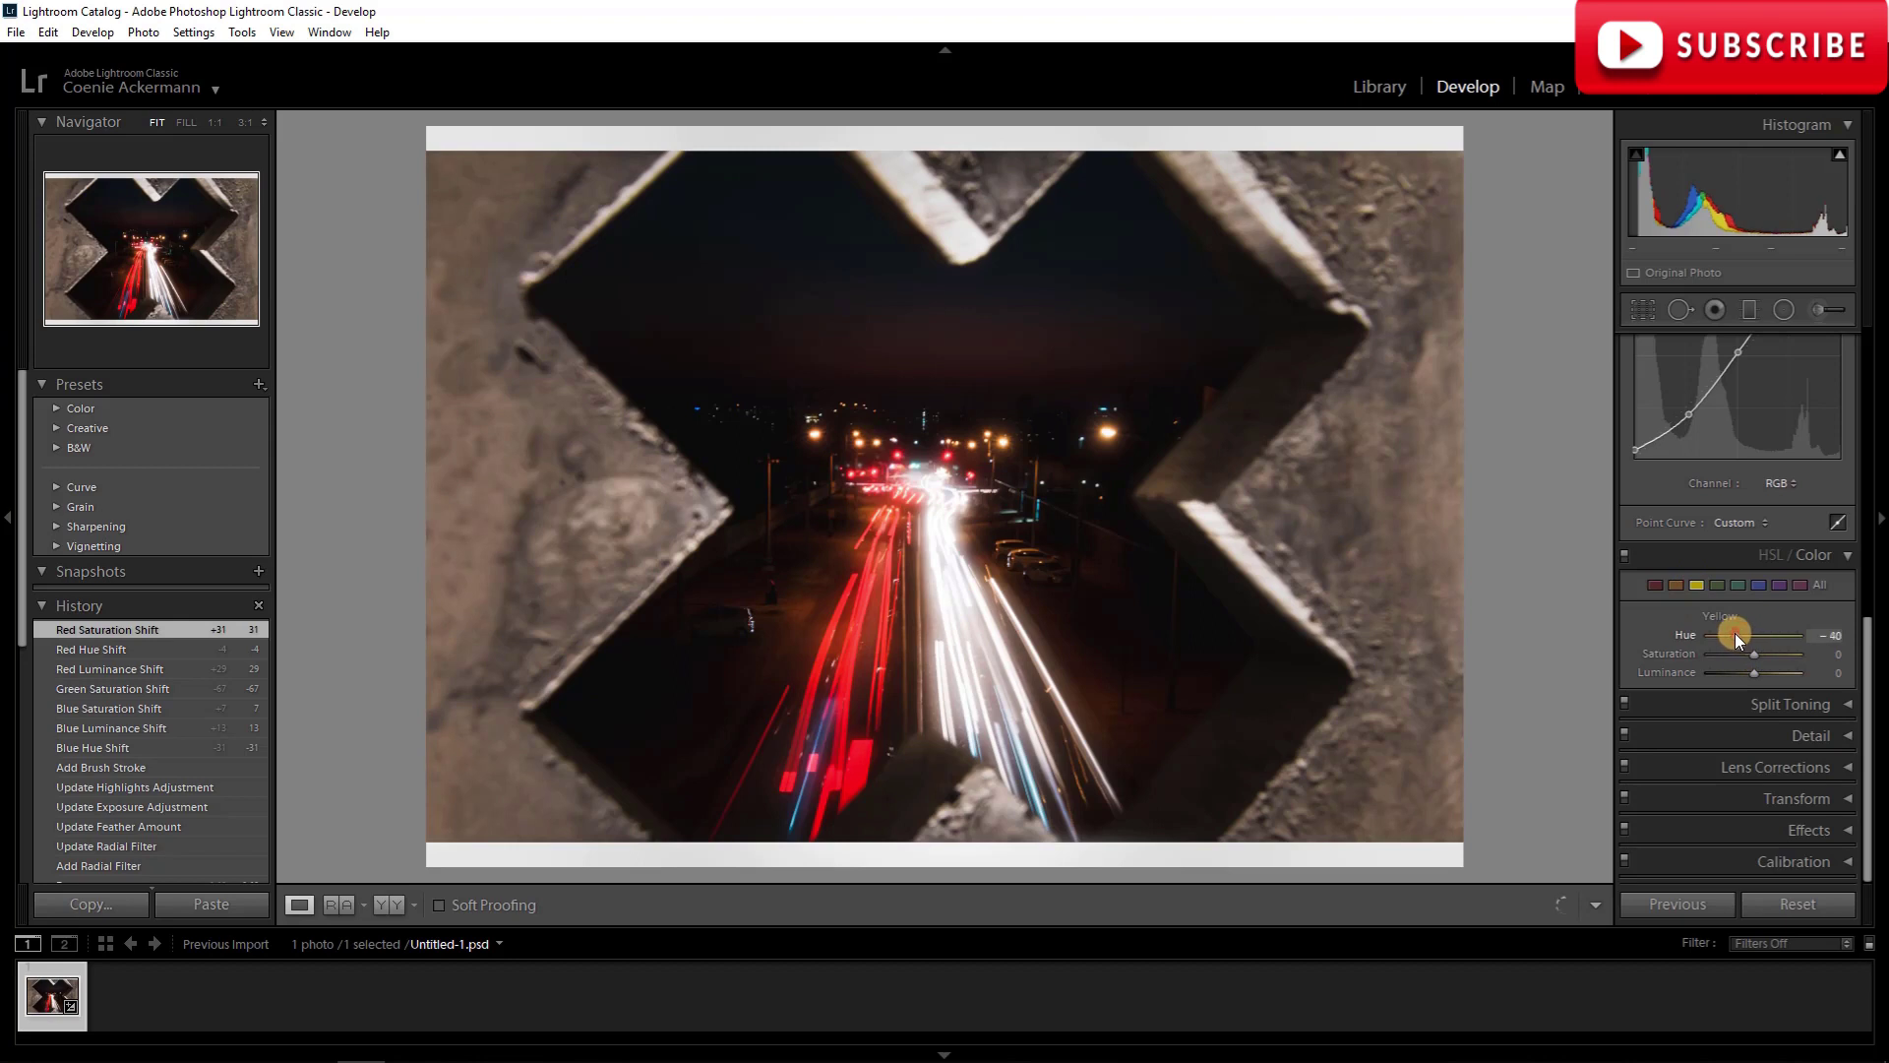
left_click_drag(1736, 634, 1736, 633)
scroll(1856, 623, "up", 1)
scroll(1860, 633, "down", 1)
left_click(1850, 703)
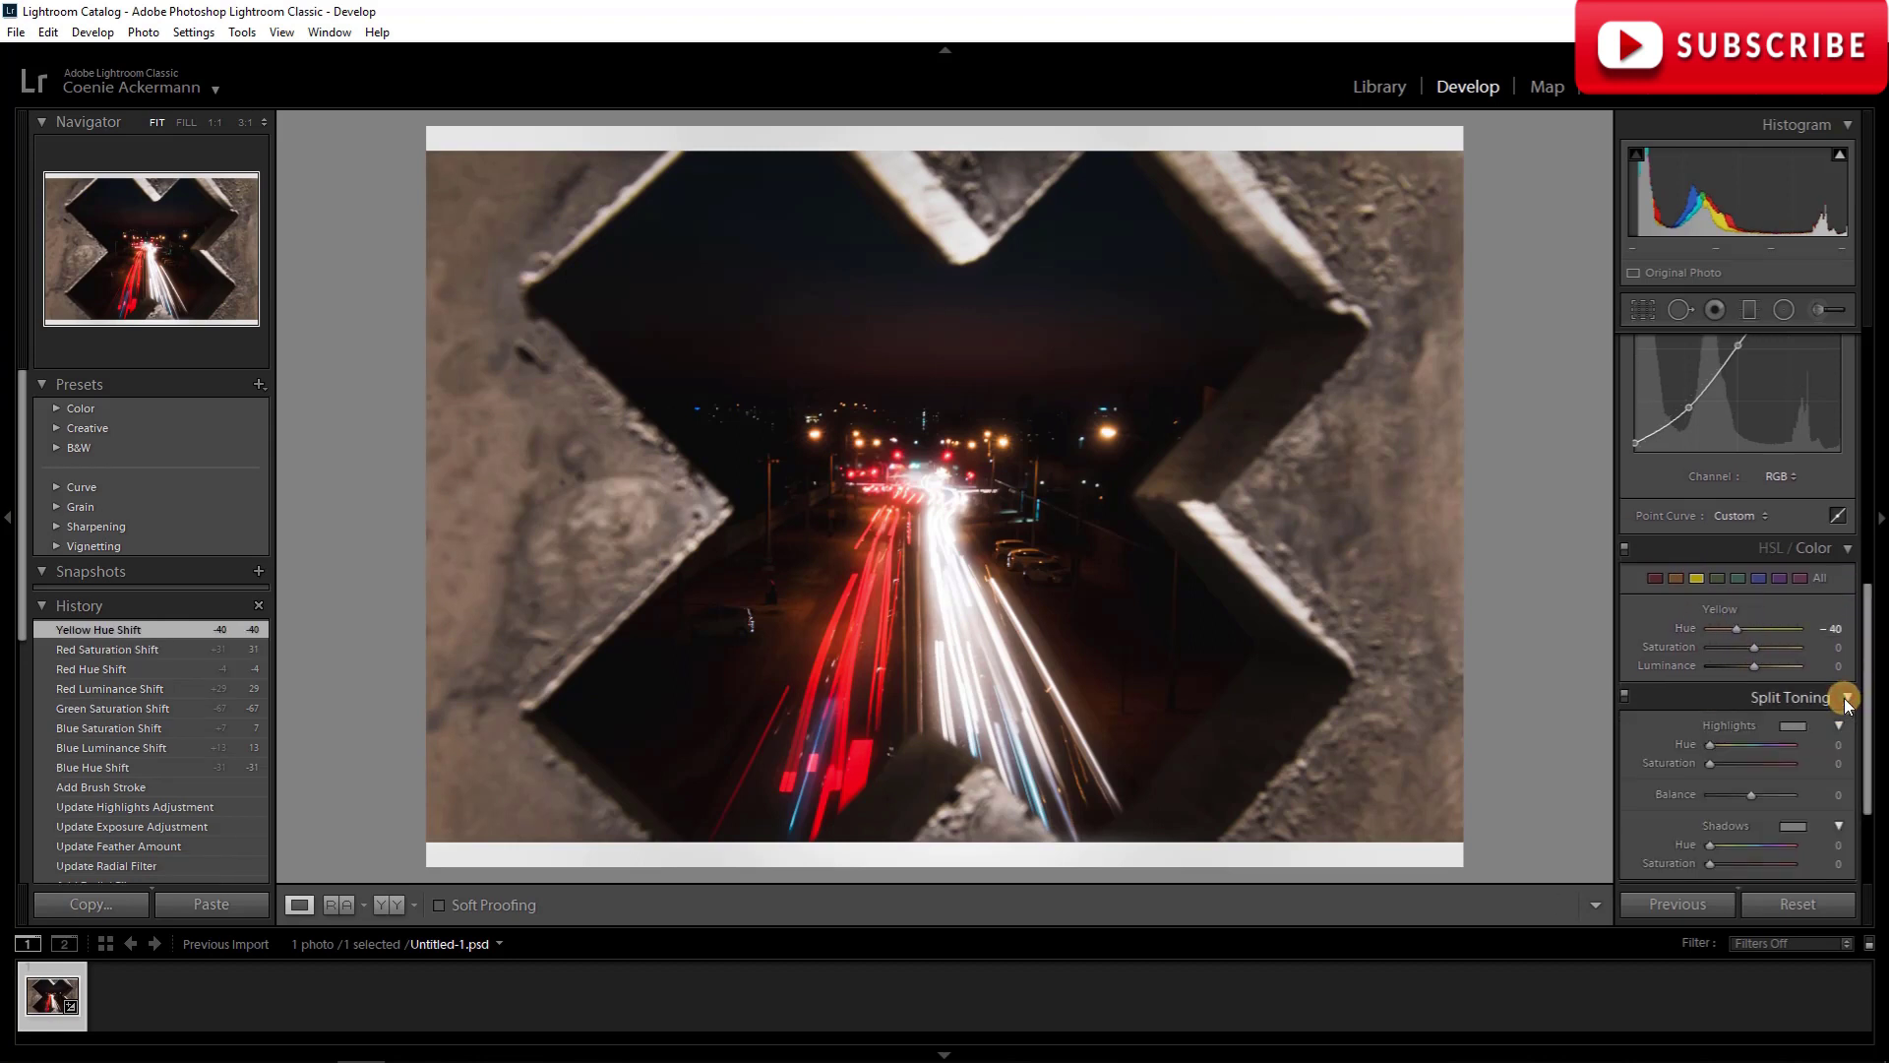
left_click(1765, 585)
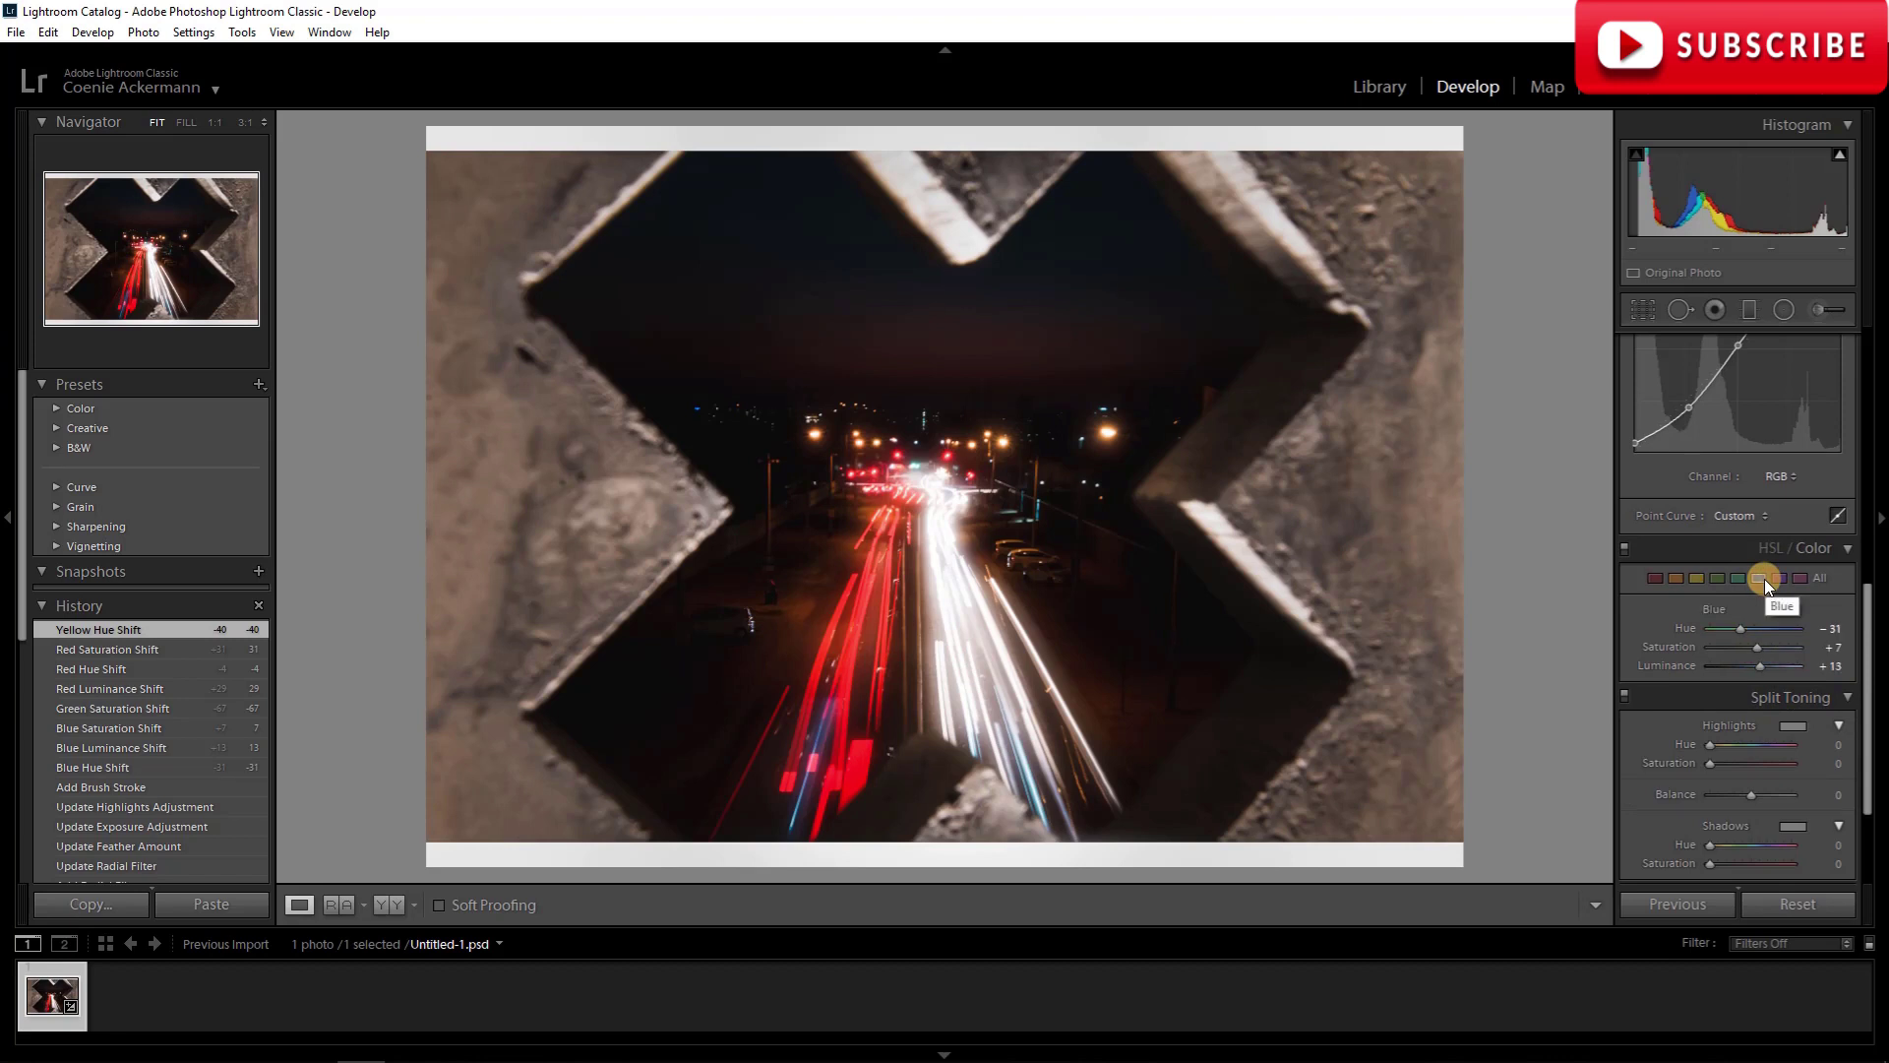
left_click(1742, 583)
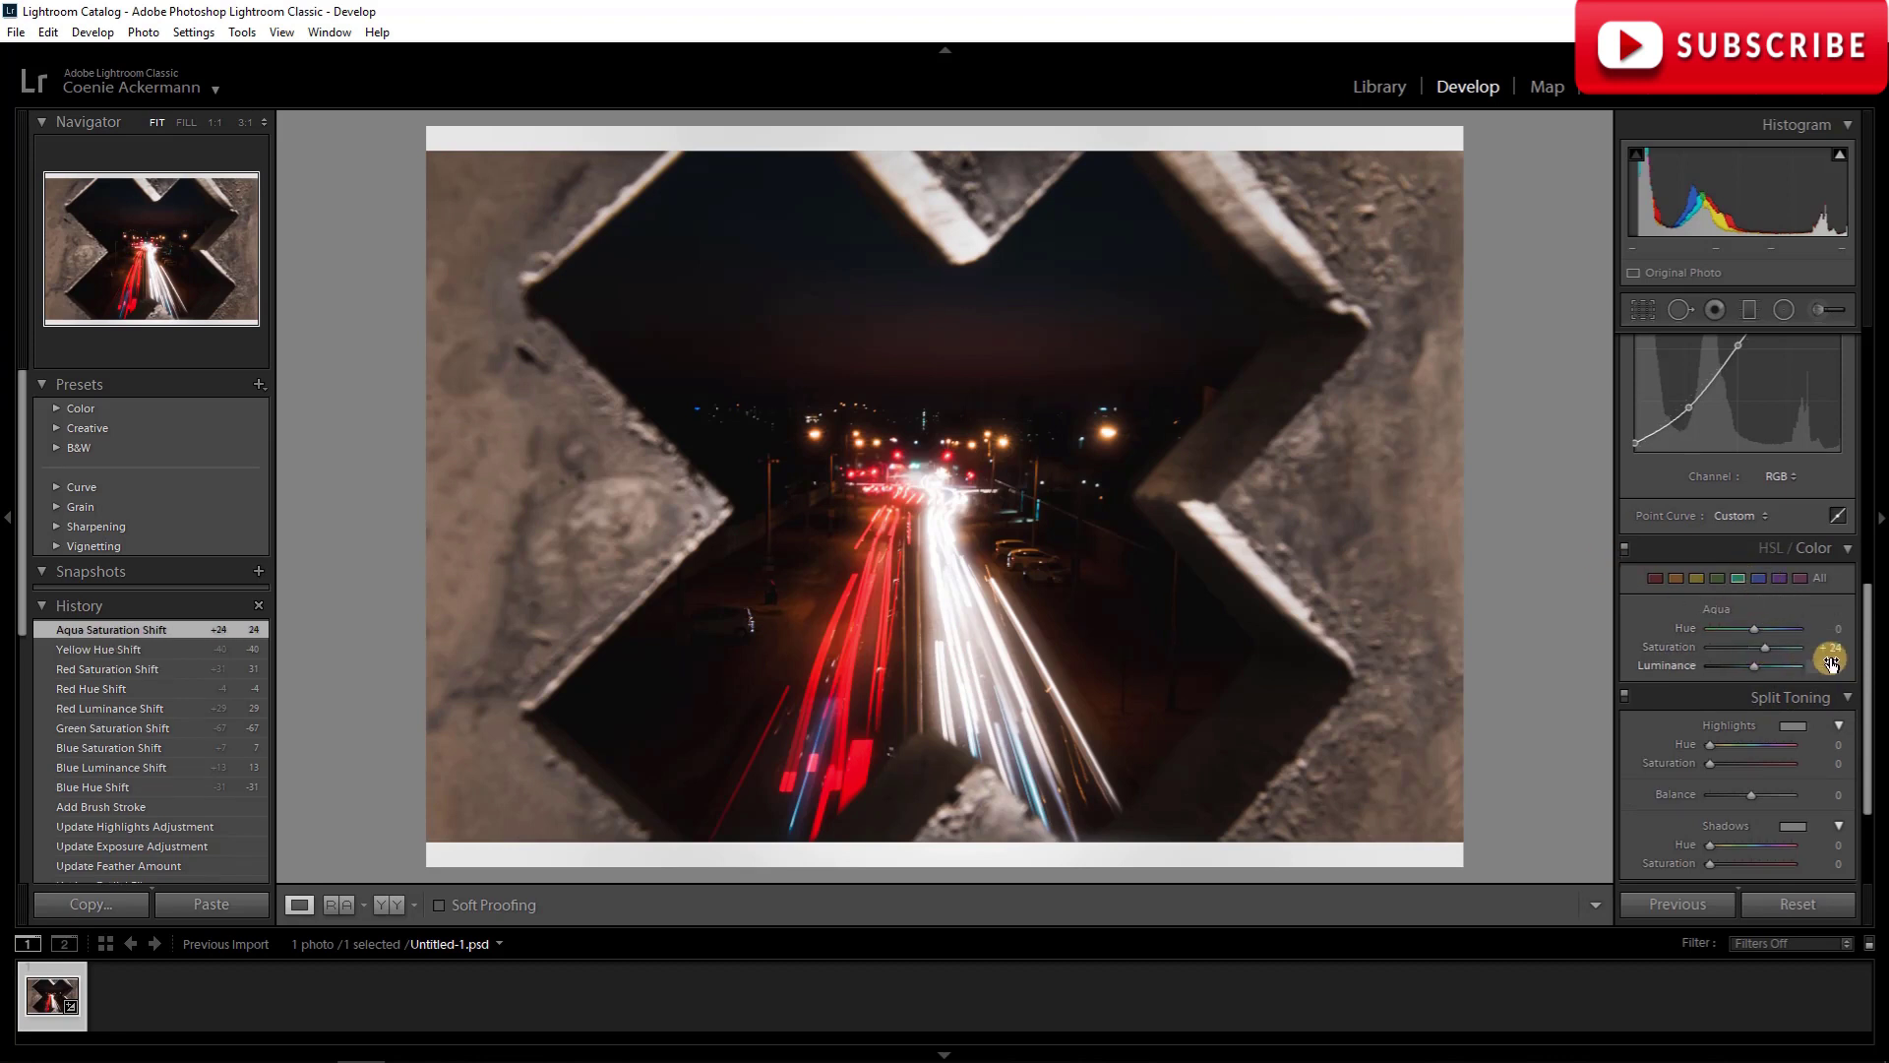
Give the split-toning highlights a warm tint with Hue 34 and Saturation 31.
scroll(1816, 691, "down", 2)
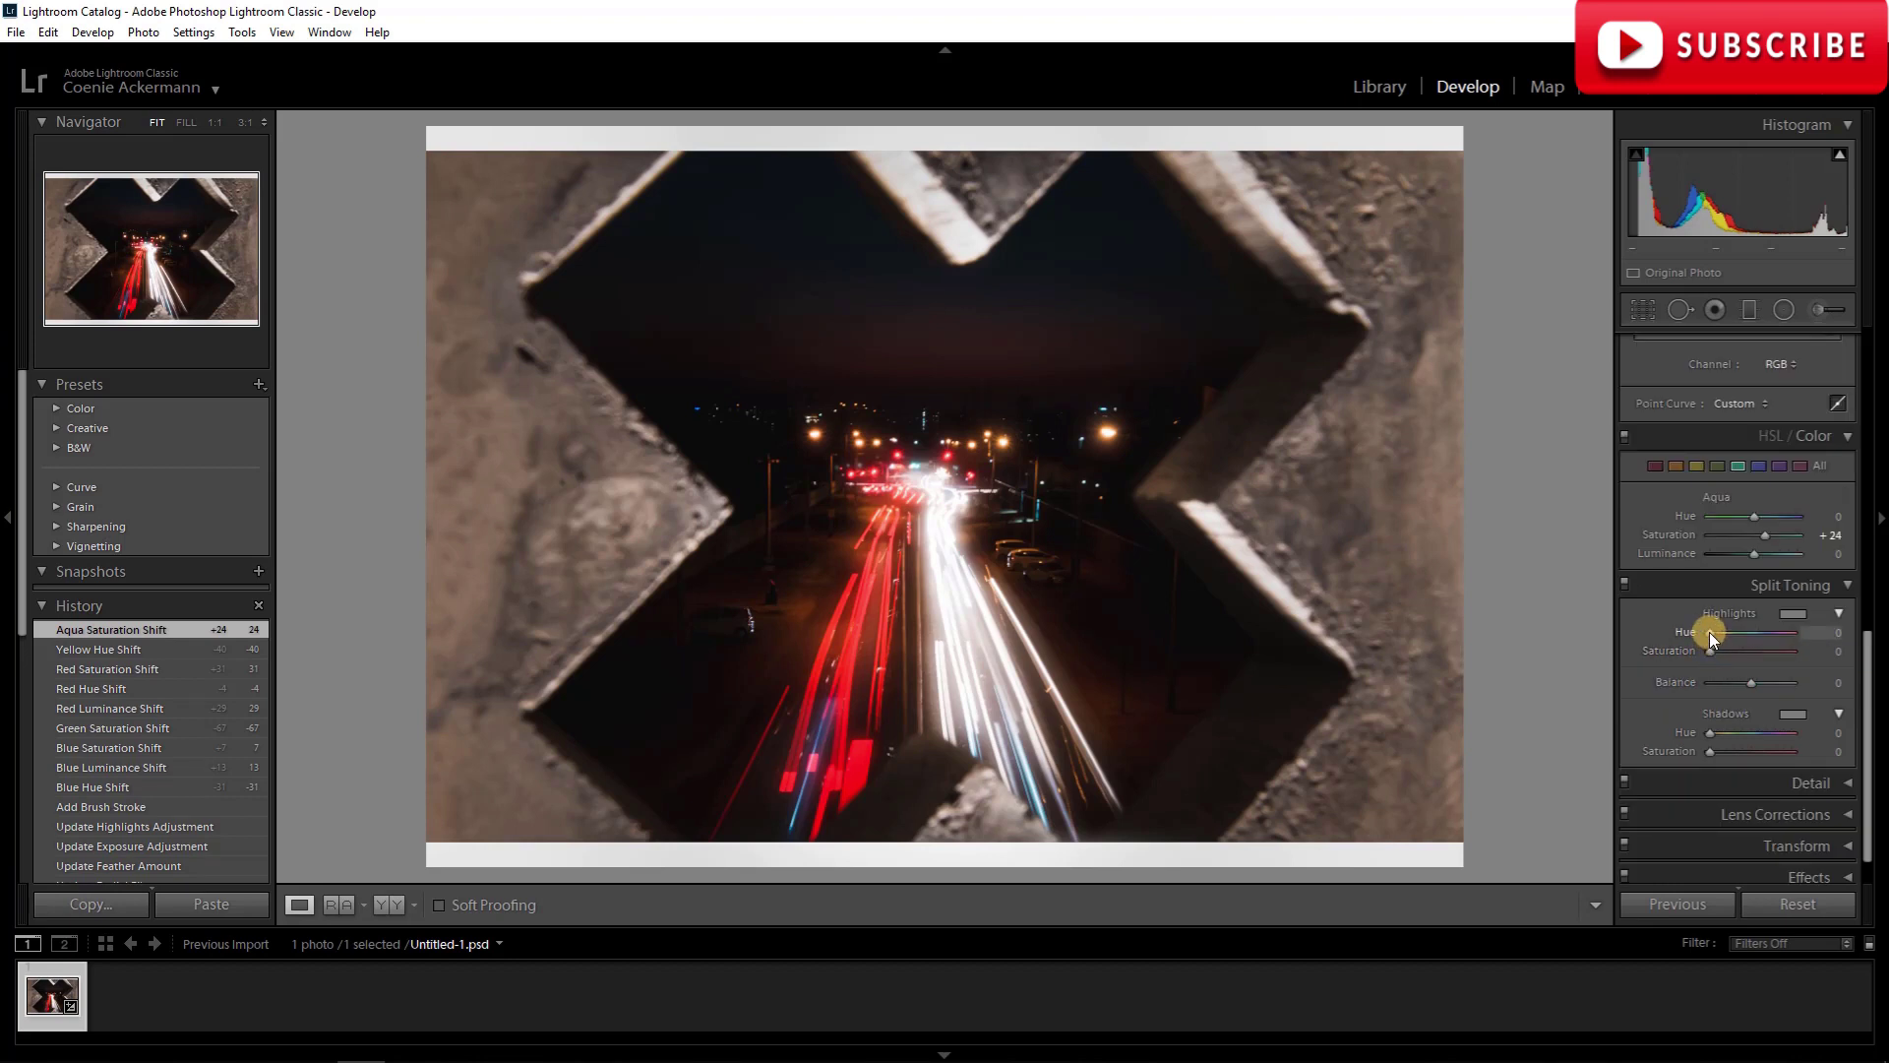
left_click_drag(1710, 631, 1744, 651)
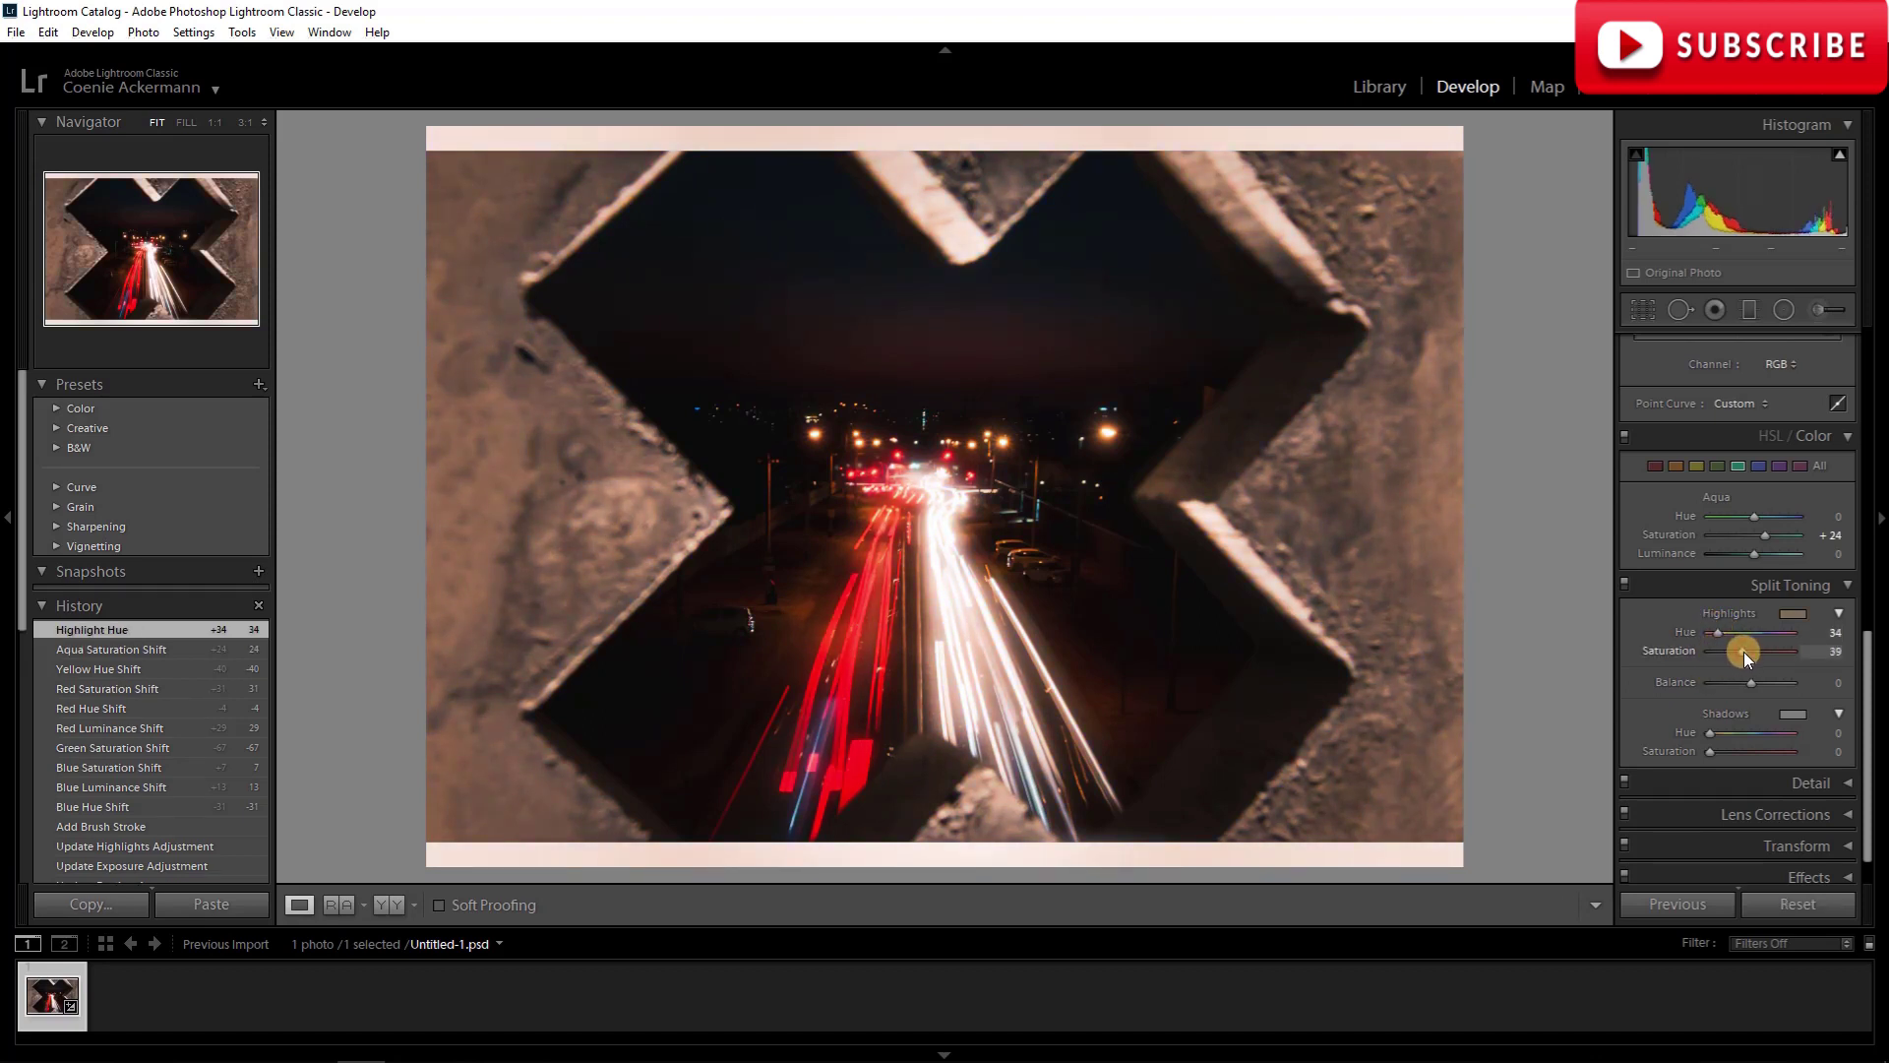
left_click_drag(1736, 651, 1738, 652)
Tint the split-toning shadows teal with Hue 193 and Saturation 26, previewing the tint at full strength while choosing the hue.
left_click_drag(1708, 730, 1756, 735)
key("alt")
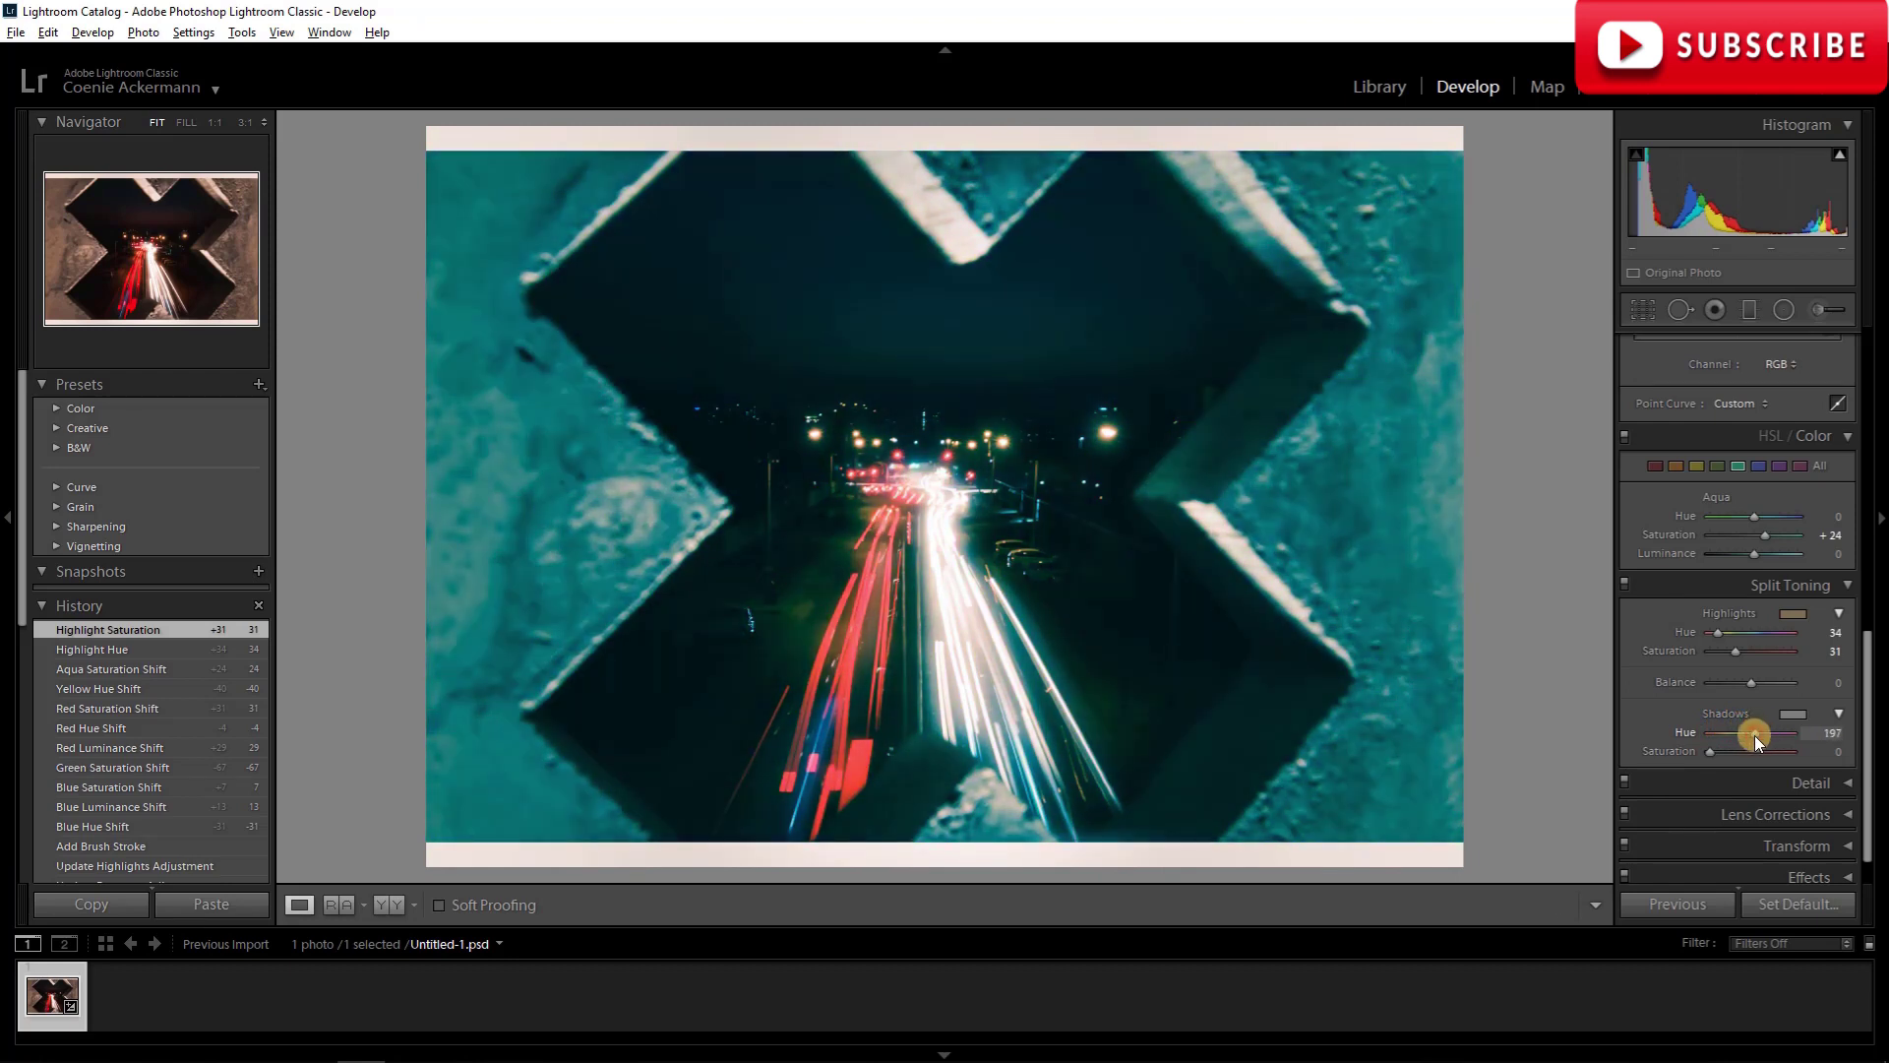
left_click_drag(1752, 738, 1749, 740)
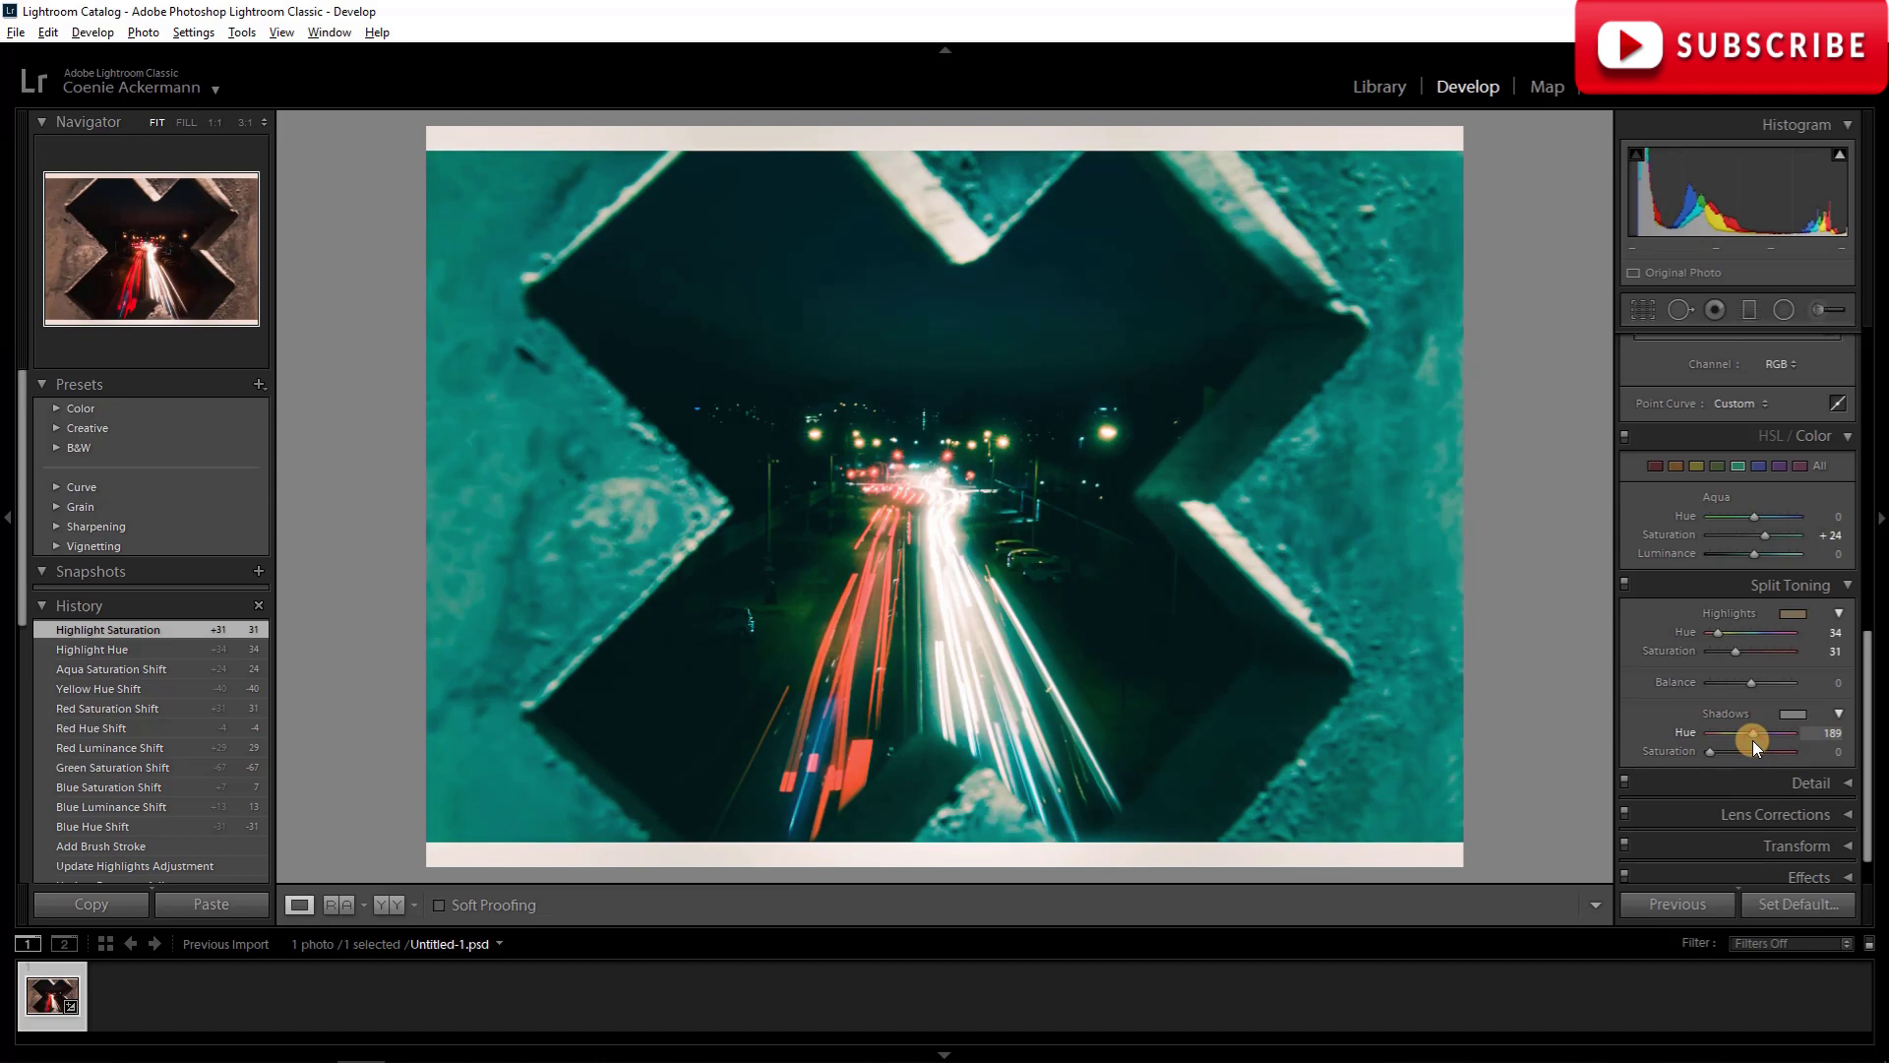
left_click_drag(1754, 740, 1755, 738)
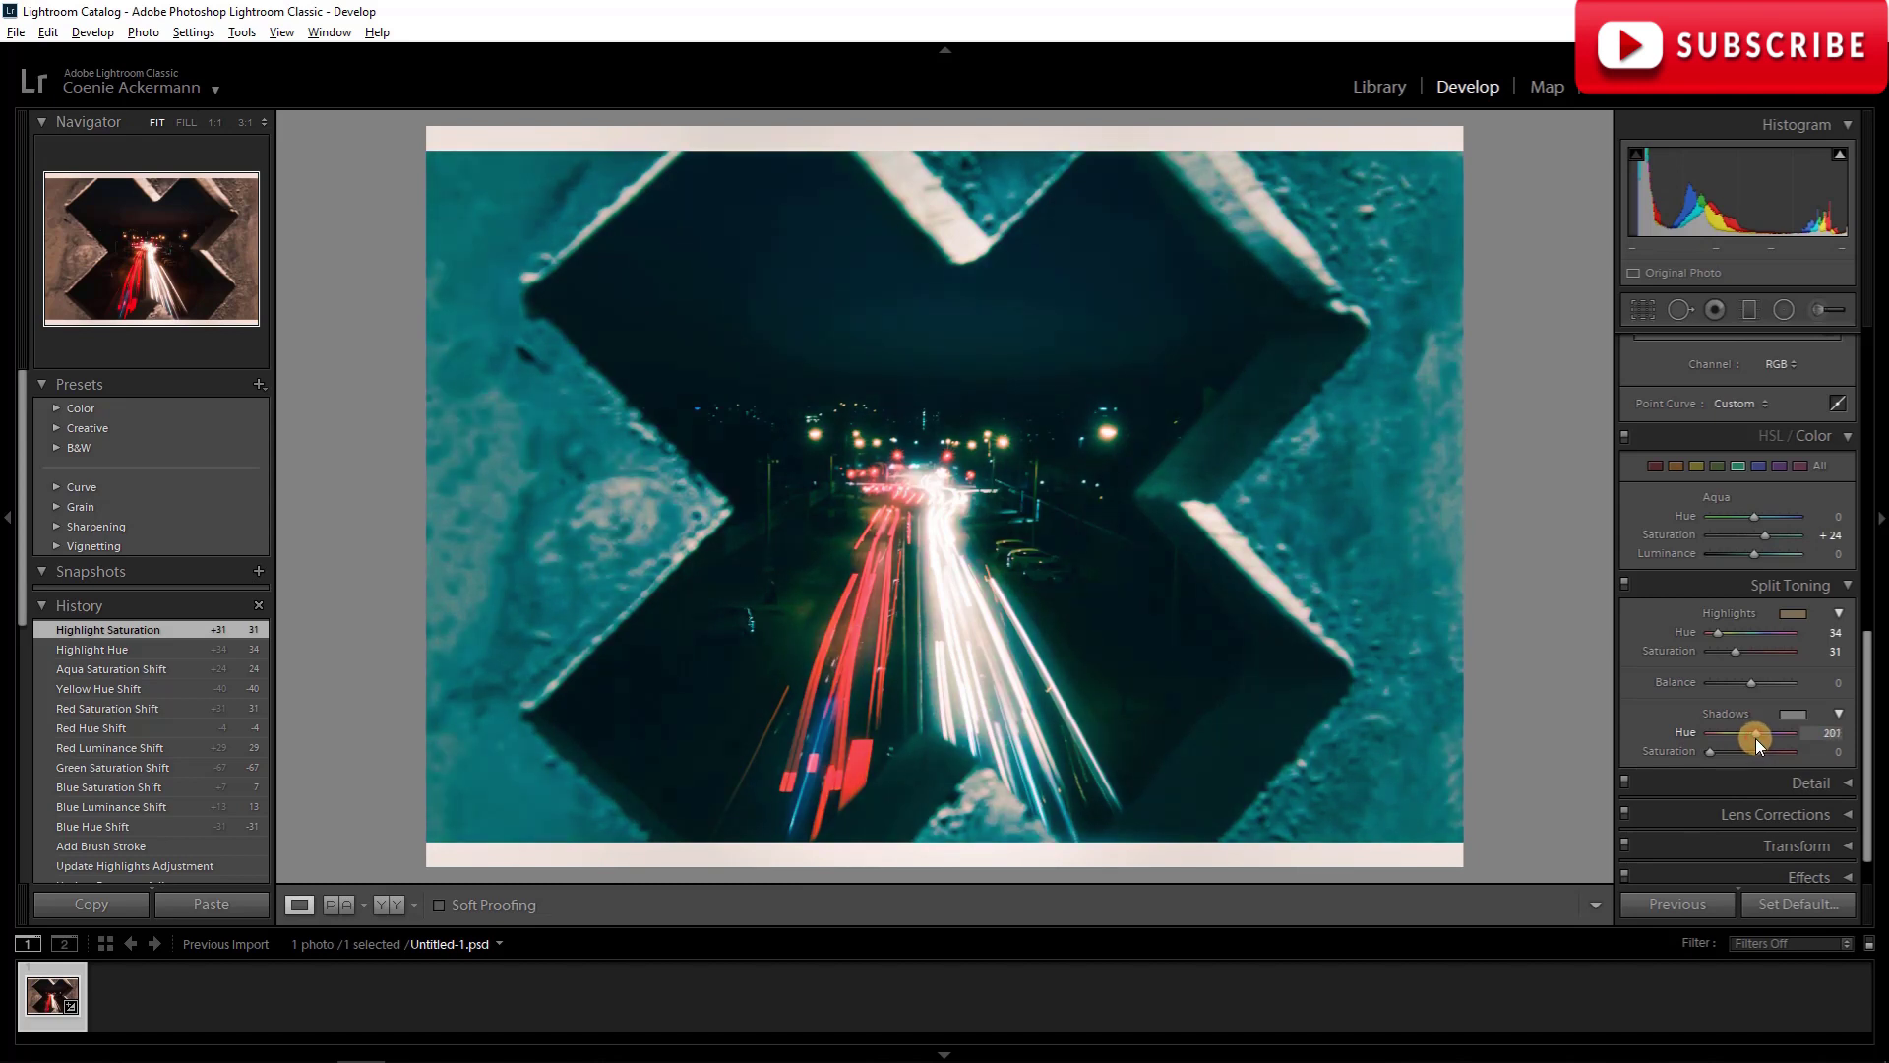
left_click_drag(1753, 740, 1752, 740)
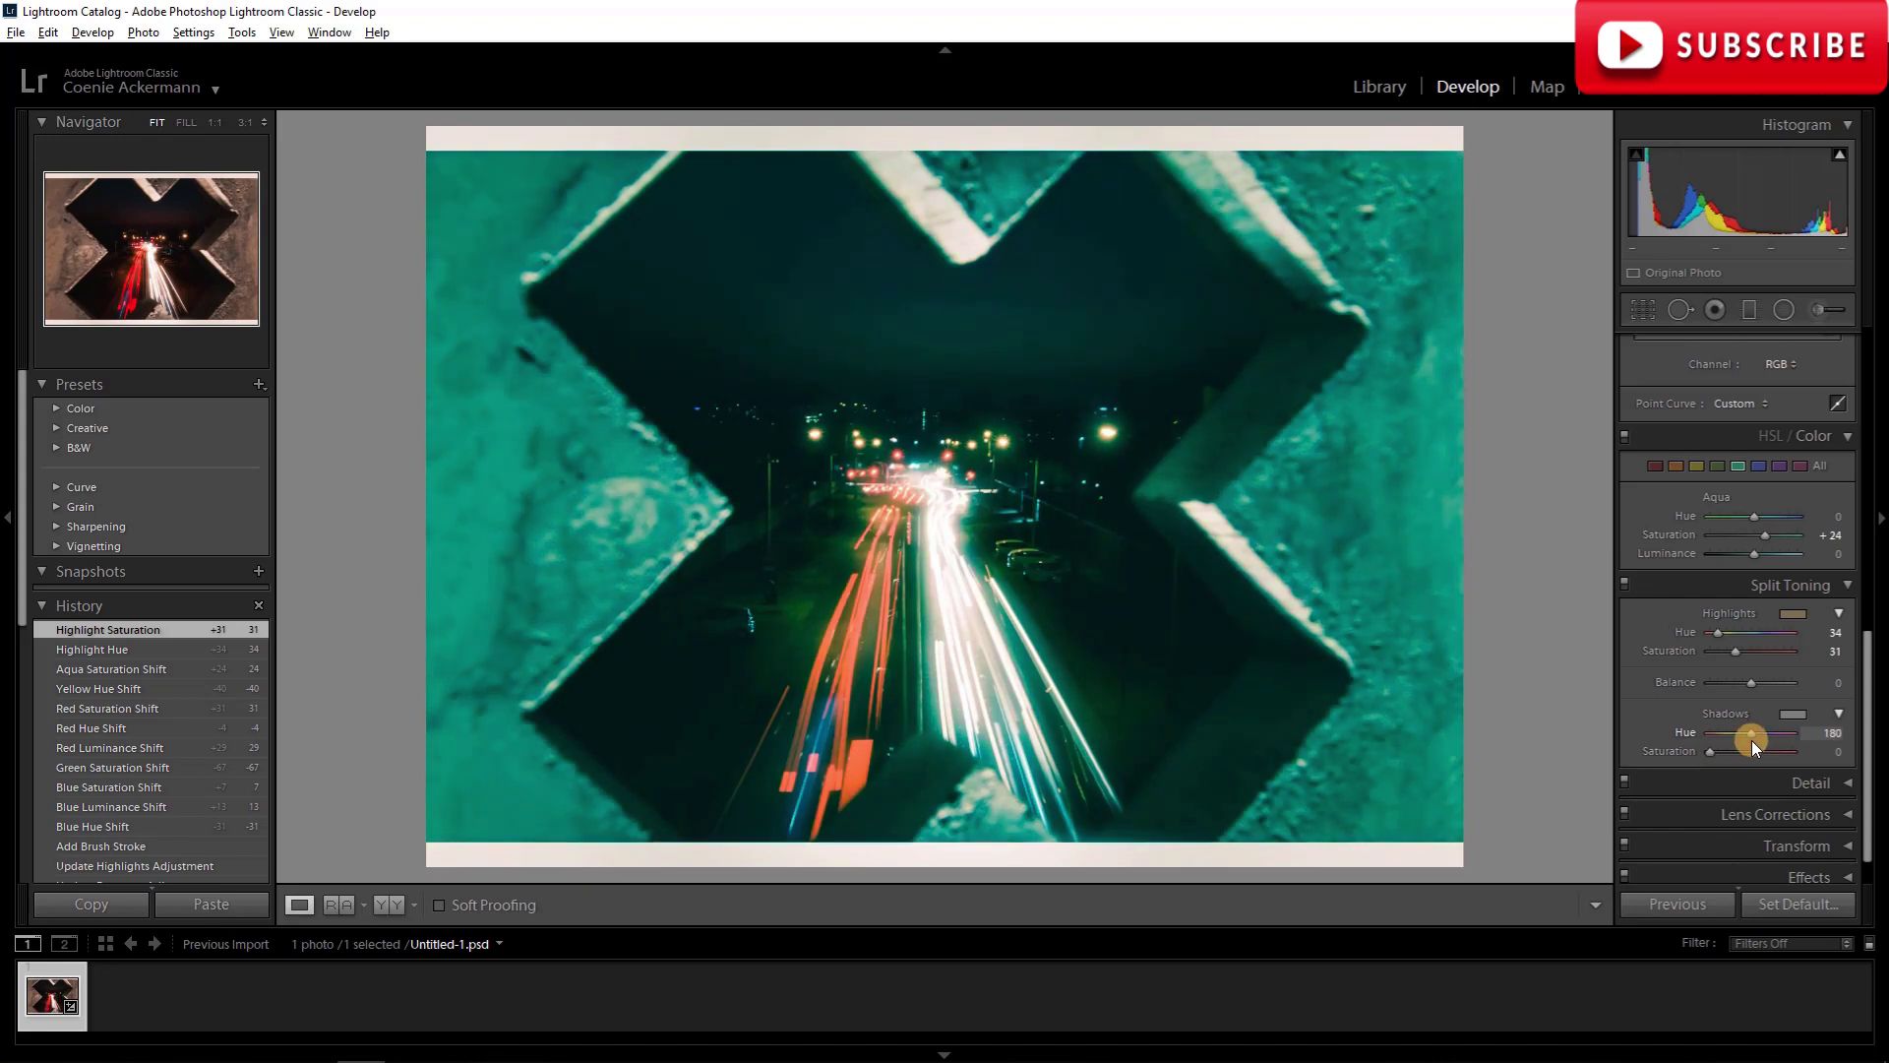
left_click_drag(1754, 740, 1732, 752)
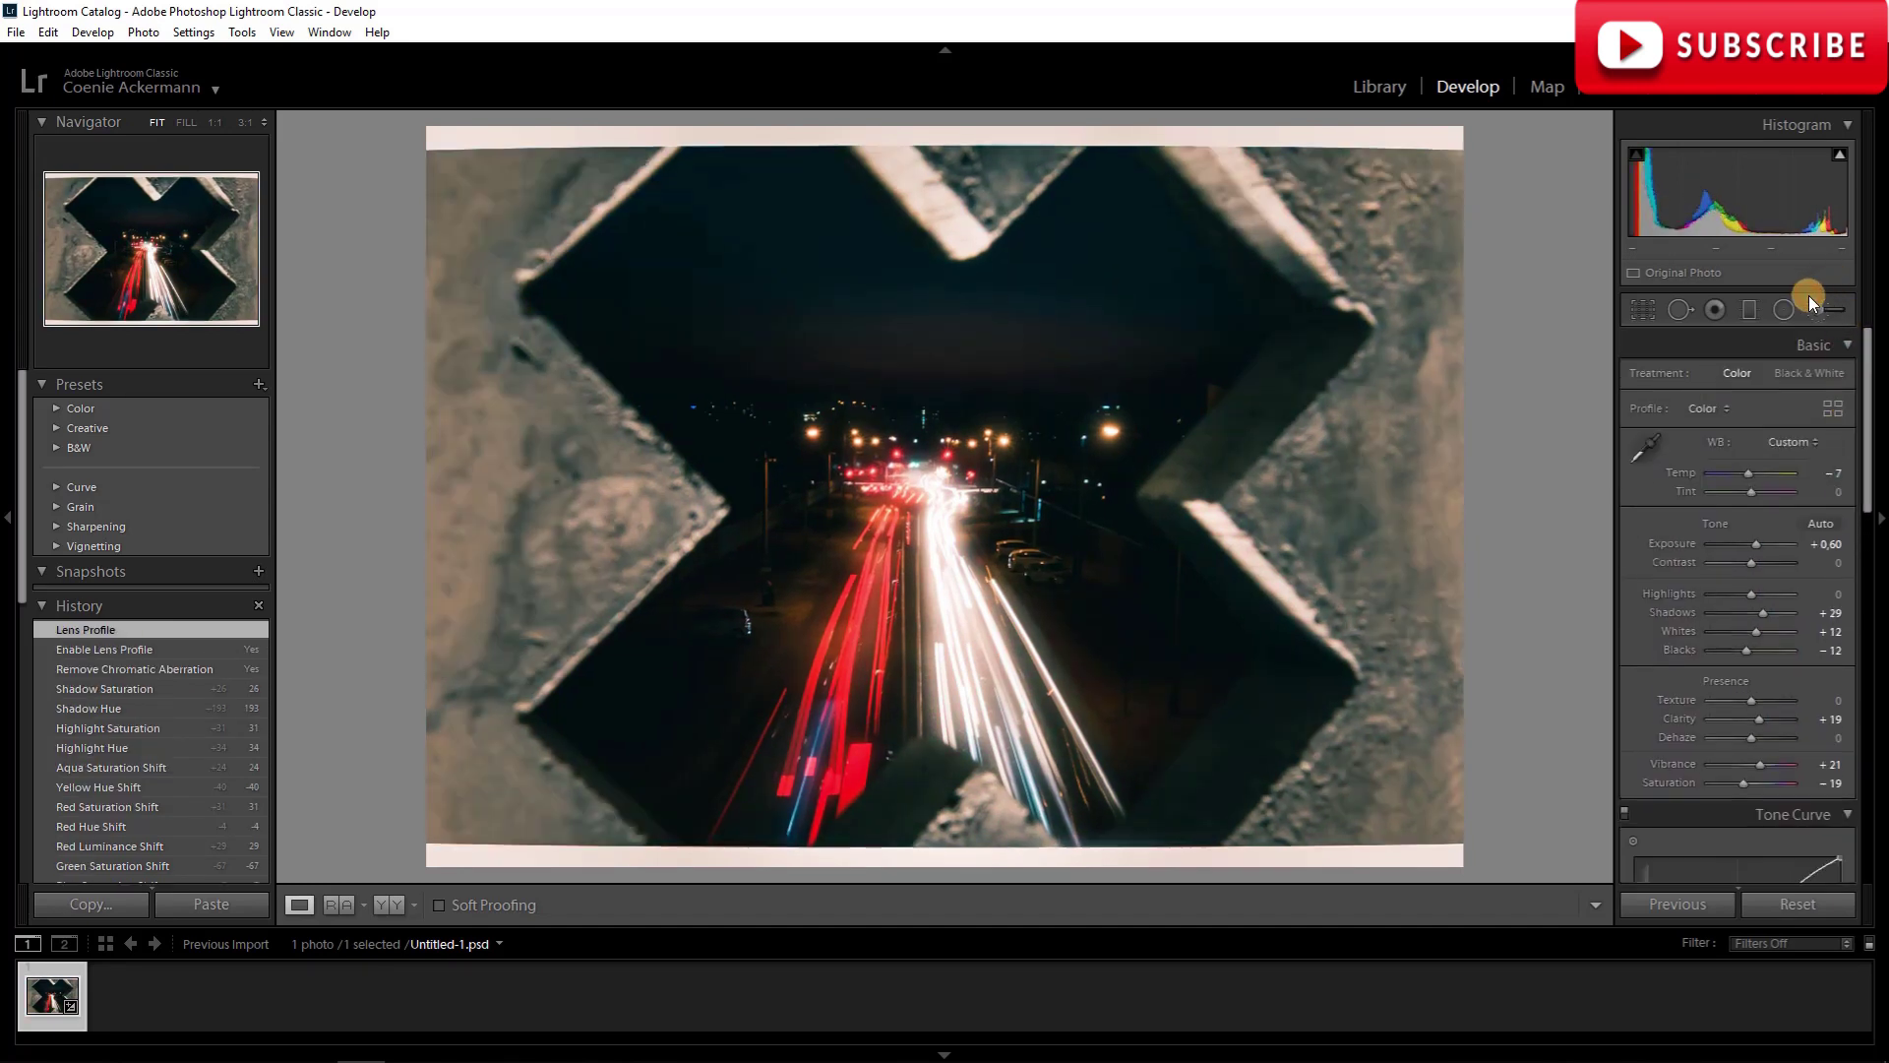
Add a second, tall elliptical radial filter over the light trails, reaching from the lower sky to the photo's bottom edge.
left_click(1783, 309)
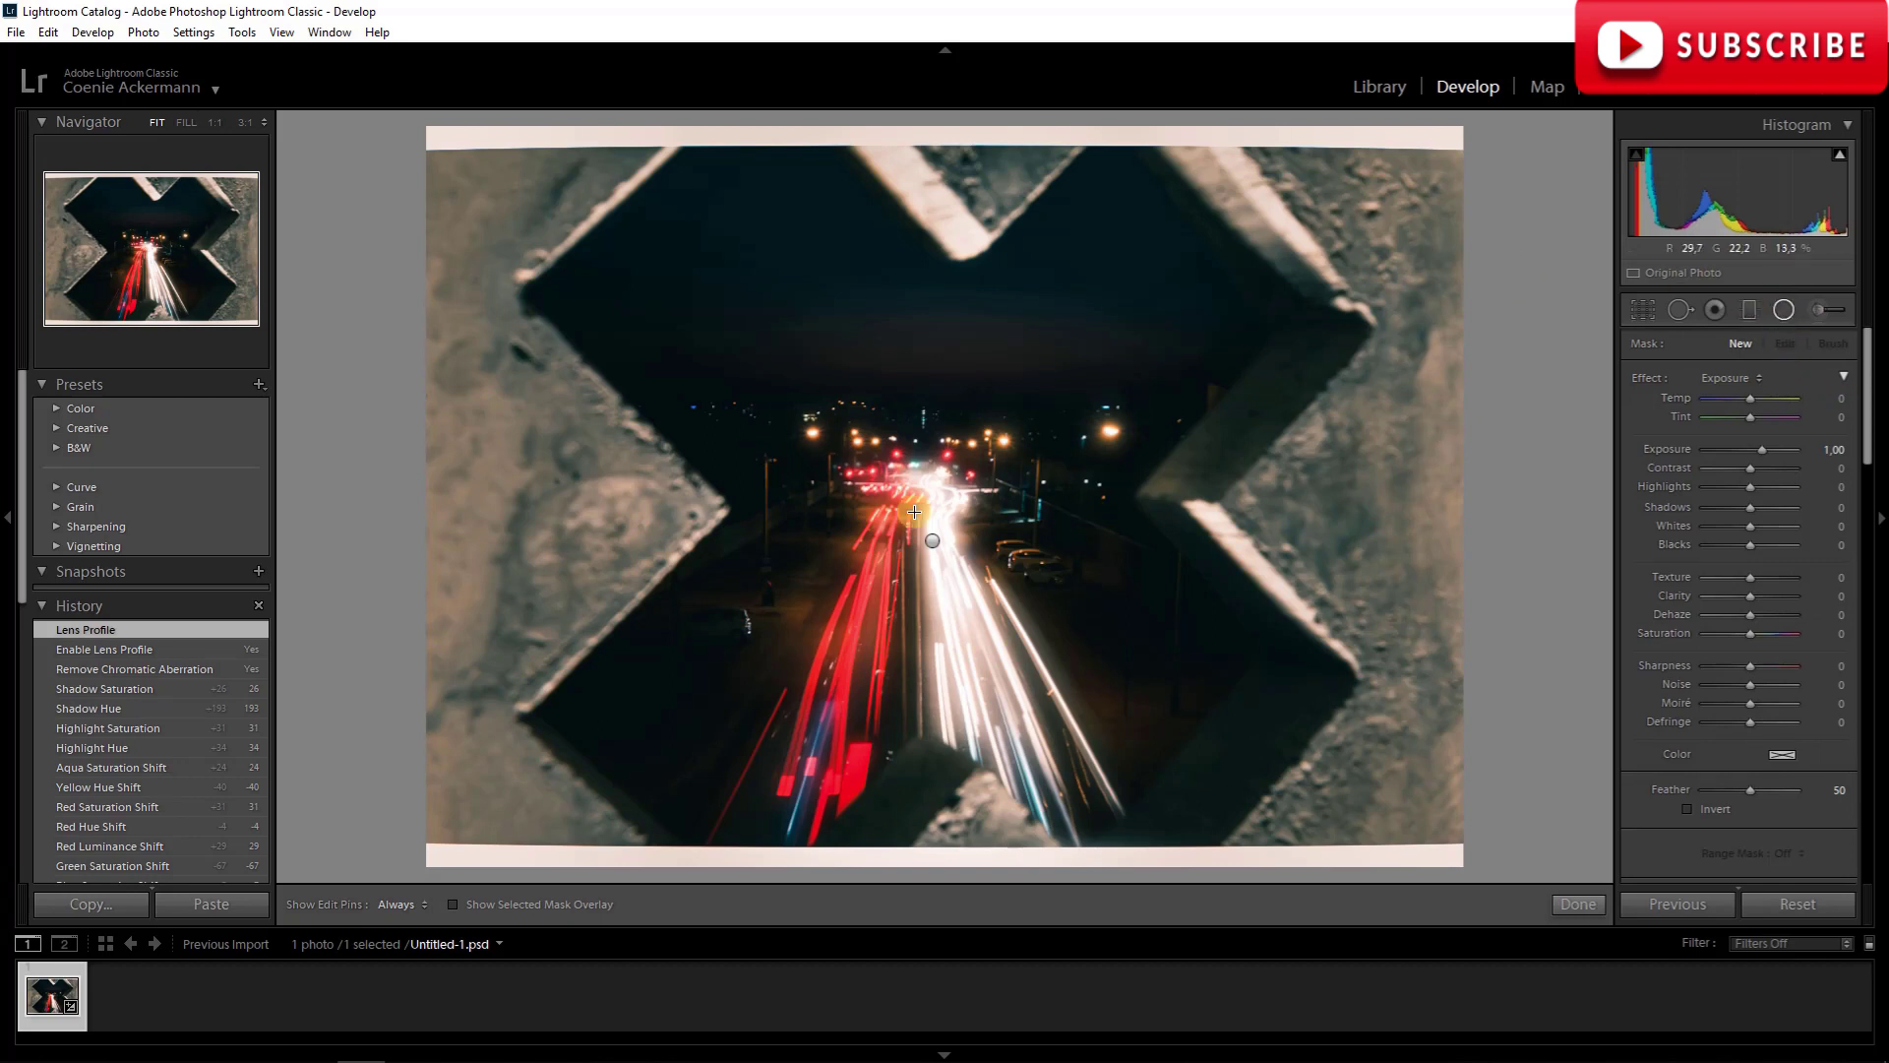
left_click_drag(926, 472, 804, 729)
left_click_drag(933, 473, 918, 593)
left_click(1055, 612)
left_click_drag(1051, 594, 1056, 593)
Set the new radial filter's Feather to 65 and invert its mask so it affects the inside of the ellipse.
left_click_drag(1867, 413, 1862, 506)
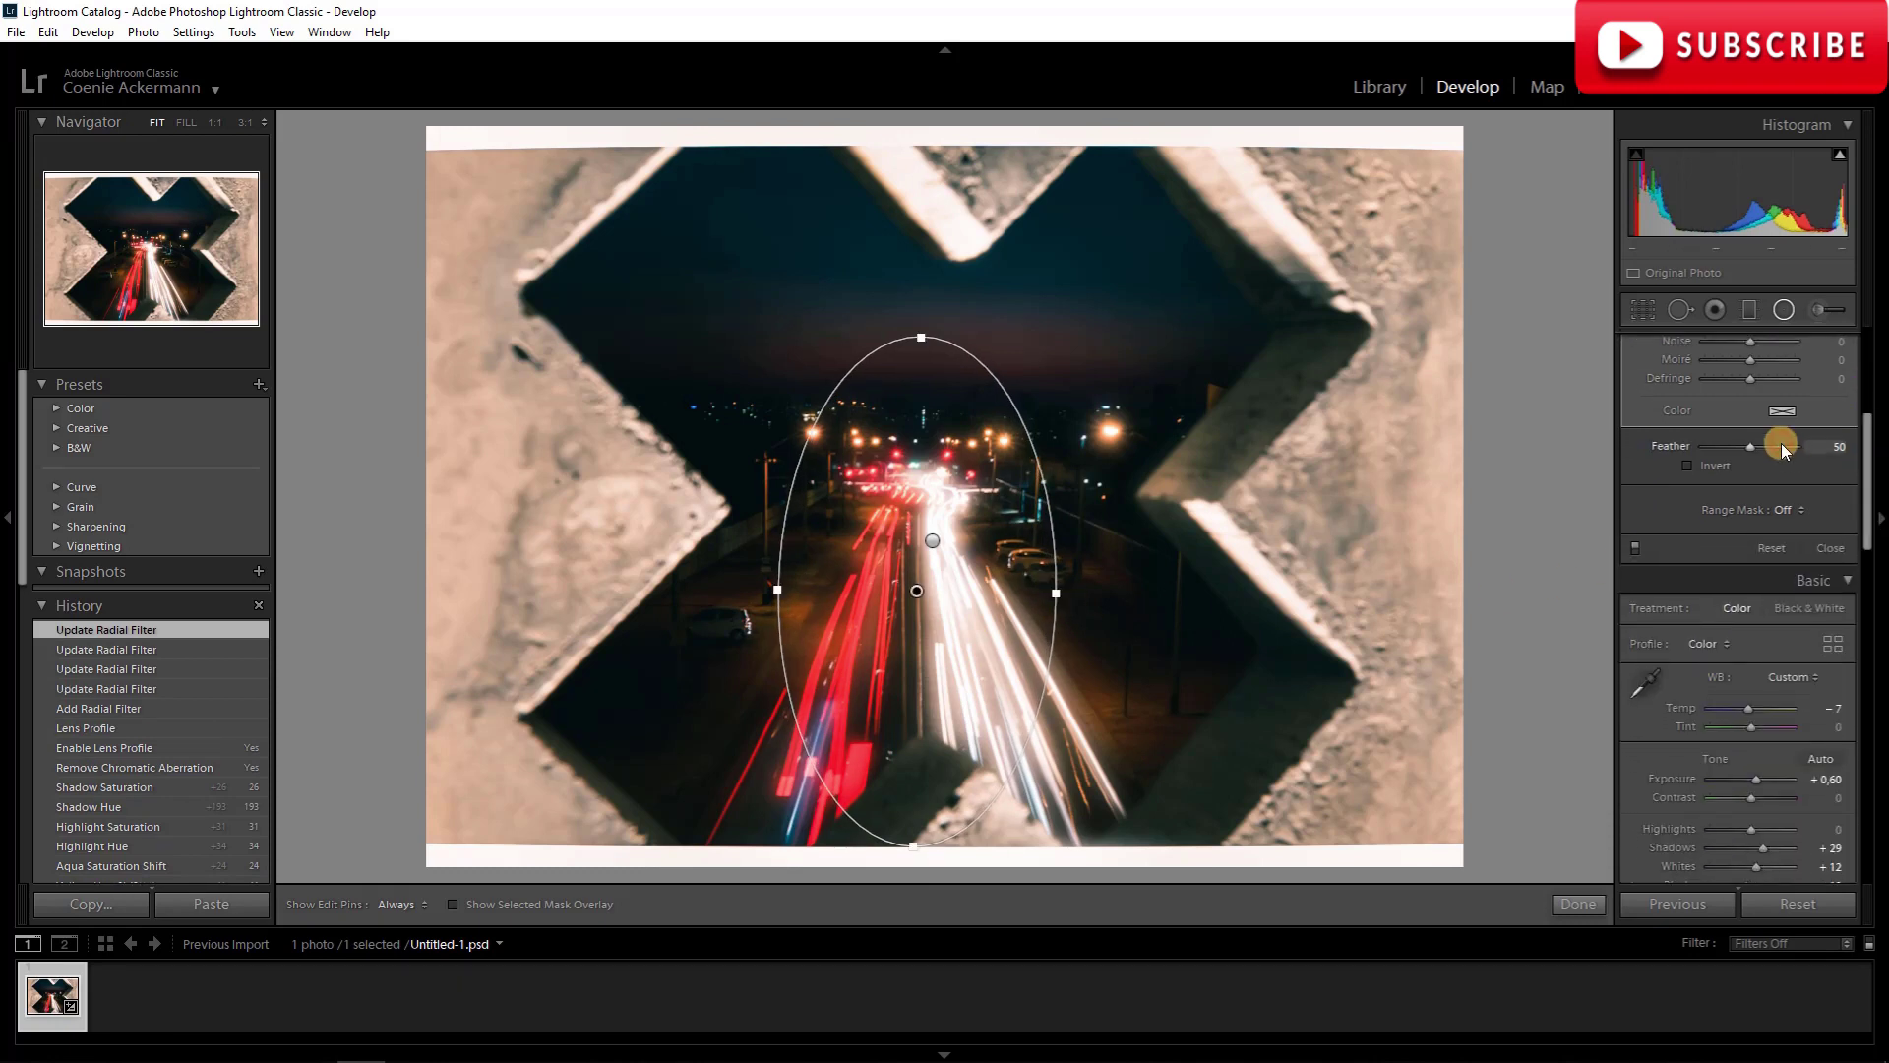
left_click_drag(1767, 446, 1768, 445)
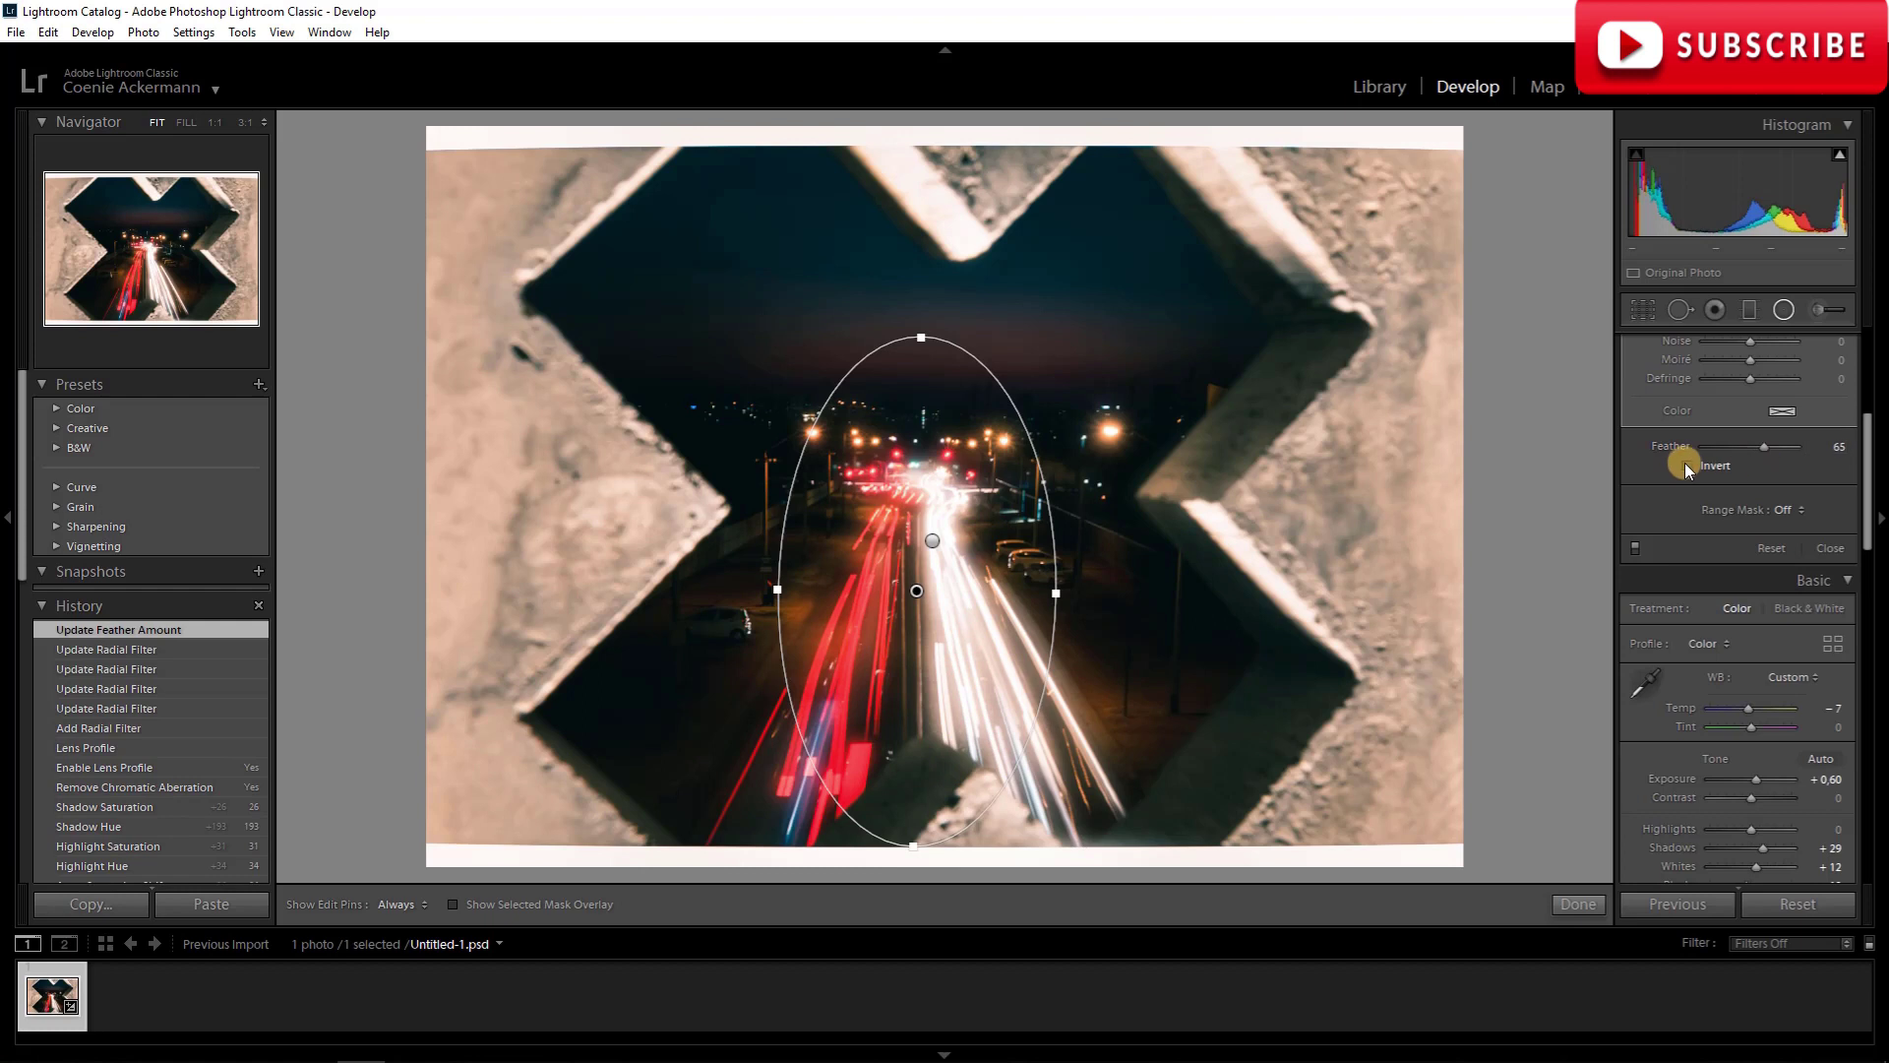
left_click(1688, 464)
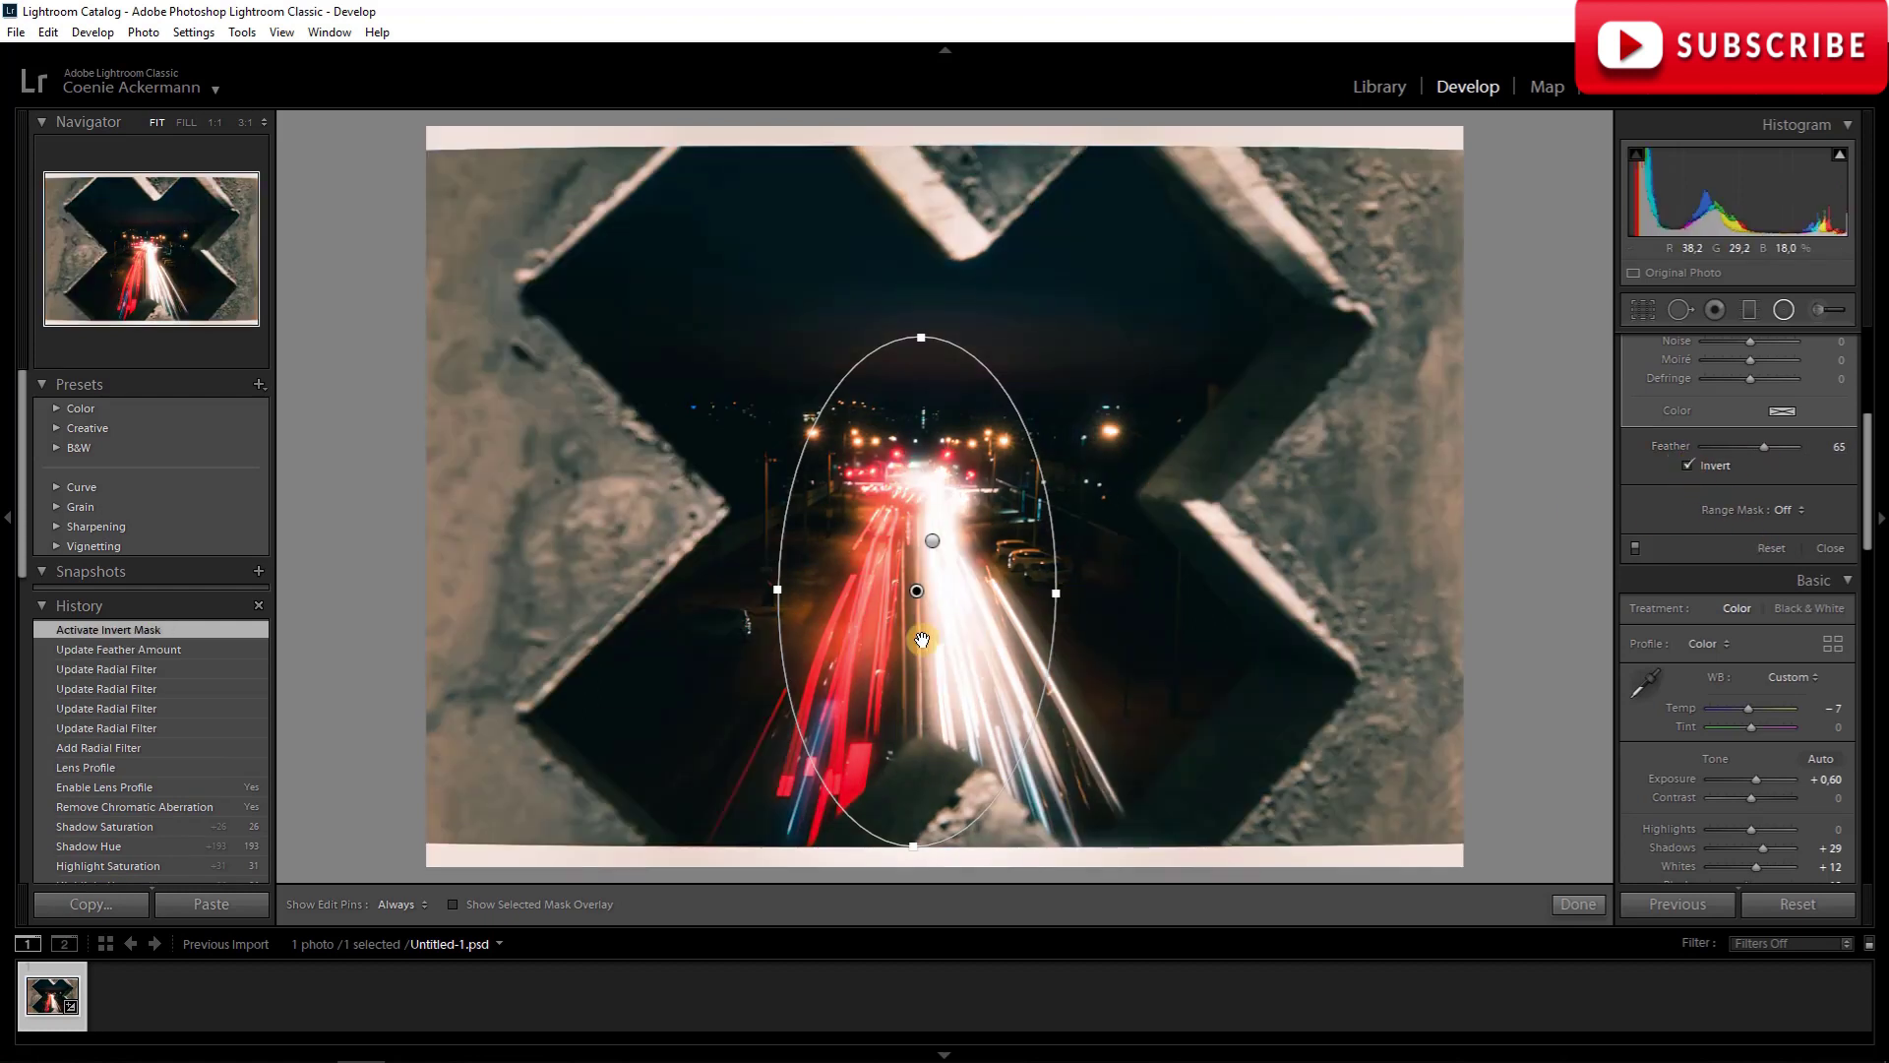
Move the elliptical radial filter slightly upward and straighten it upright, checking its coverage with the mask overlay.
key("o")
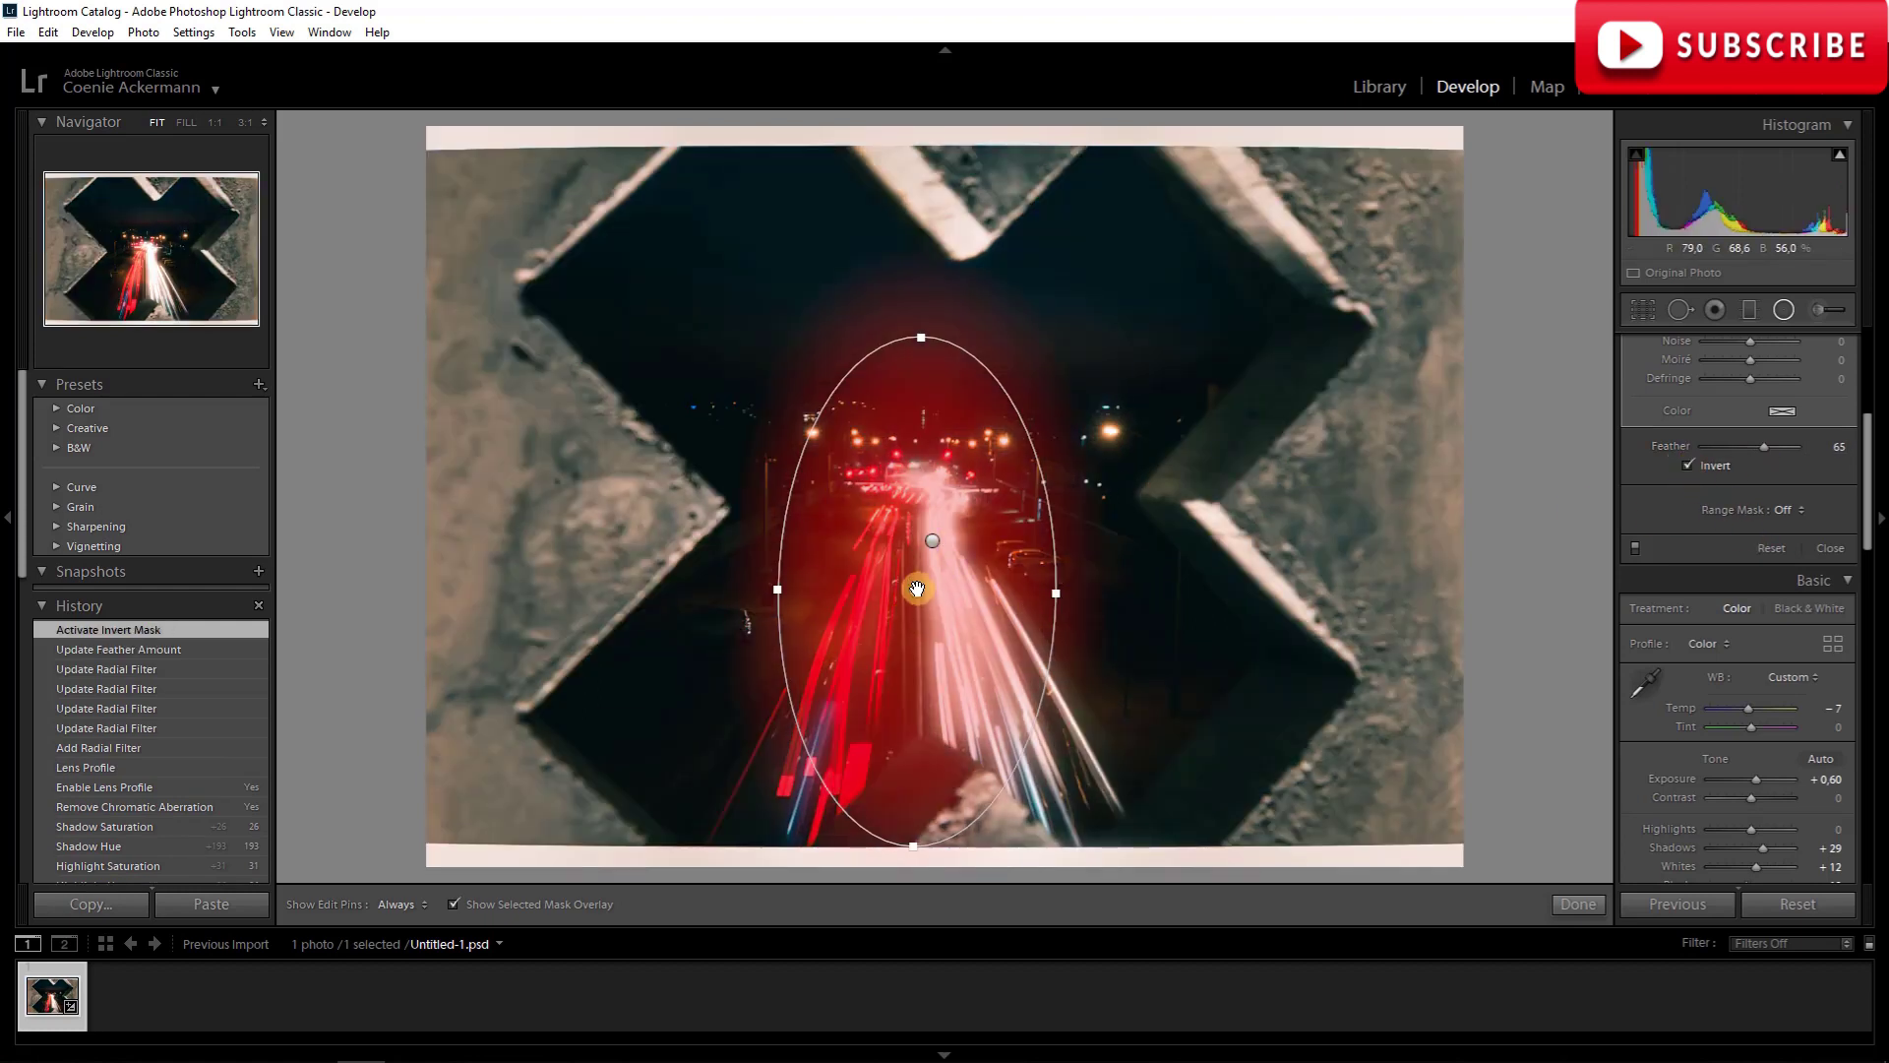
mouse_move(916, 591)
left_mouse_down()
mouse_move(919, 610)
mouse_move(915, 561)
left_mouse_up()
left_click_drag(942, 789, 913, 823)
key("o")
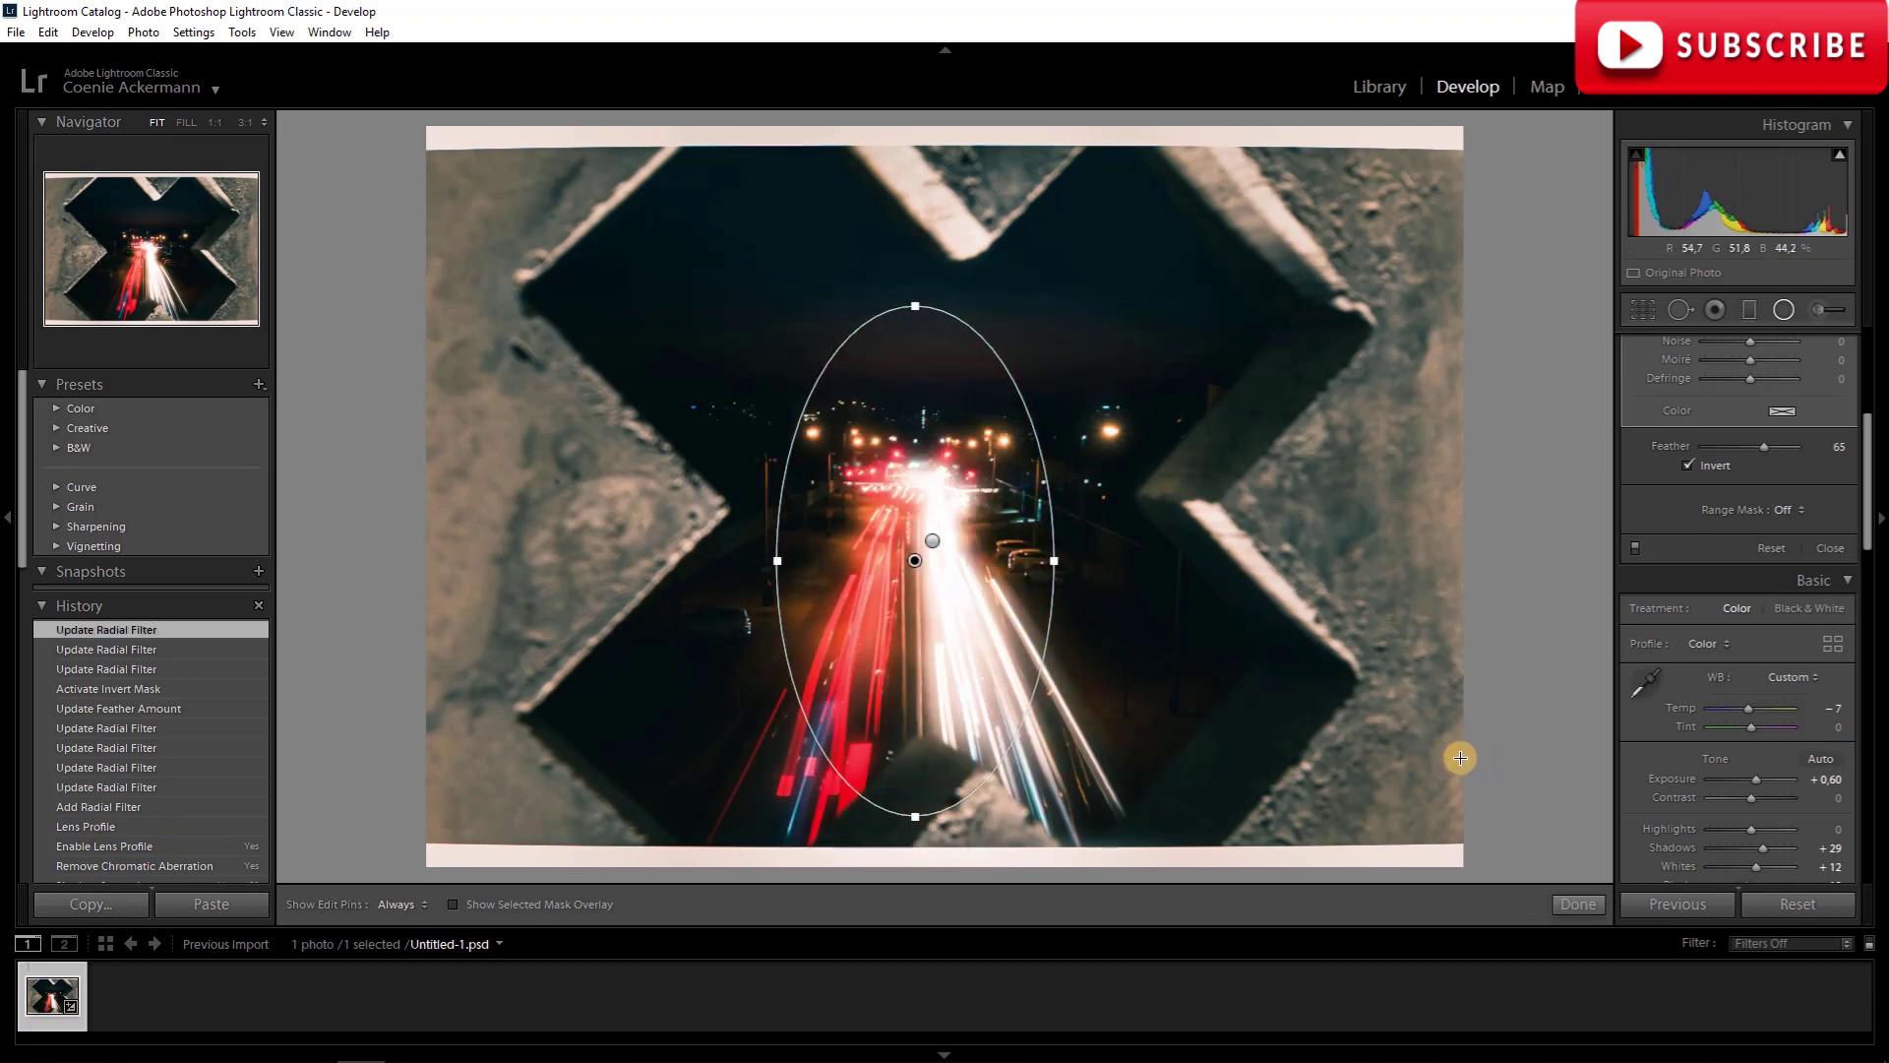
Brighten the light trails inside the ellipse with Exposure 1.39, Highlights -74 and Whites -22, and finish the filter.
left_click_drag(1869, 502, 1867, 380)
mouse_move(1761, 451)
left_mouse_down()
mouse_move(1708, 484)
mouse_move(1757, 451)
left_mouse_up()
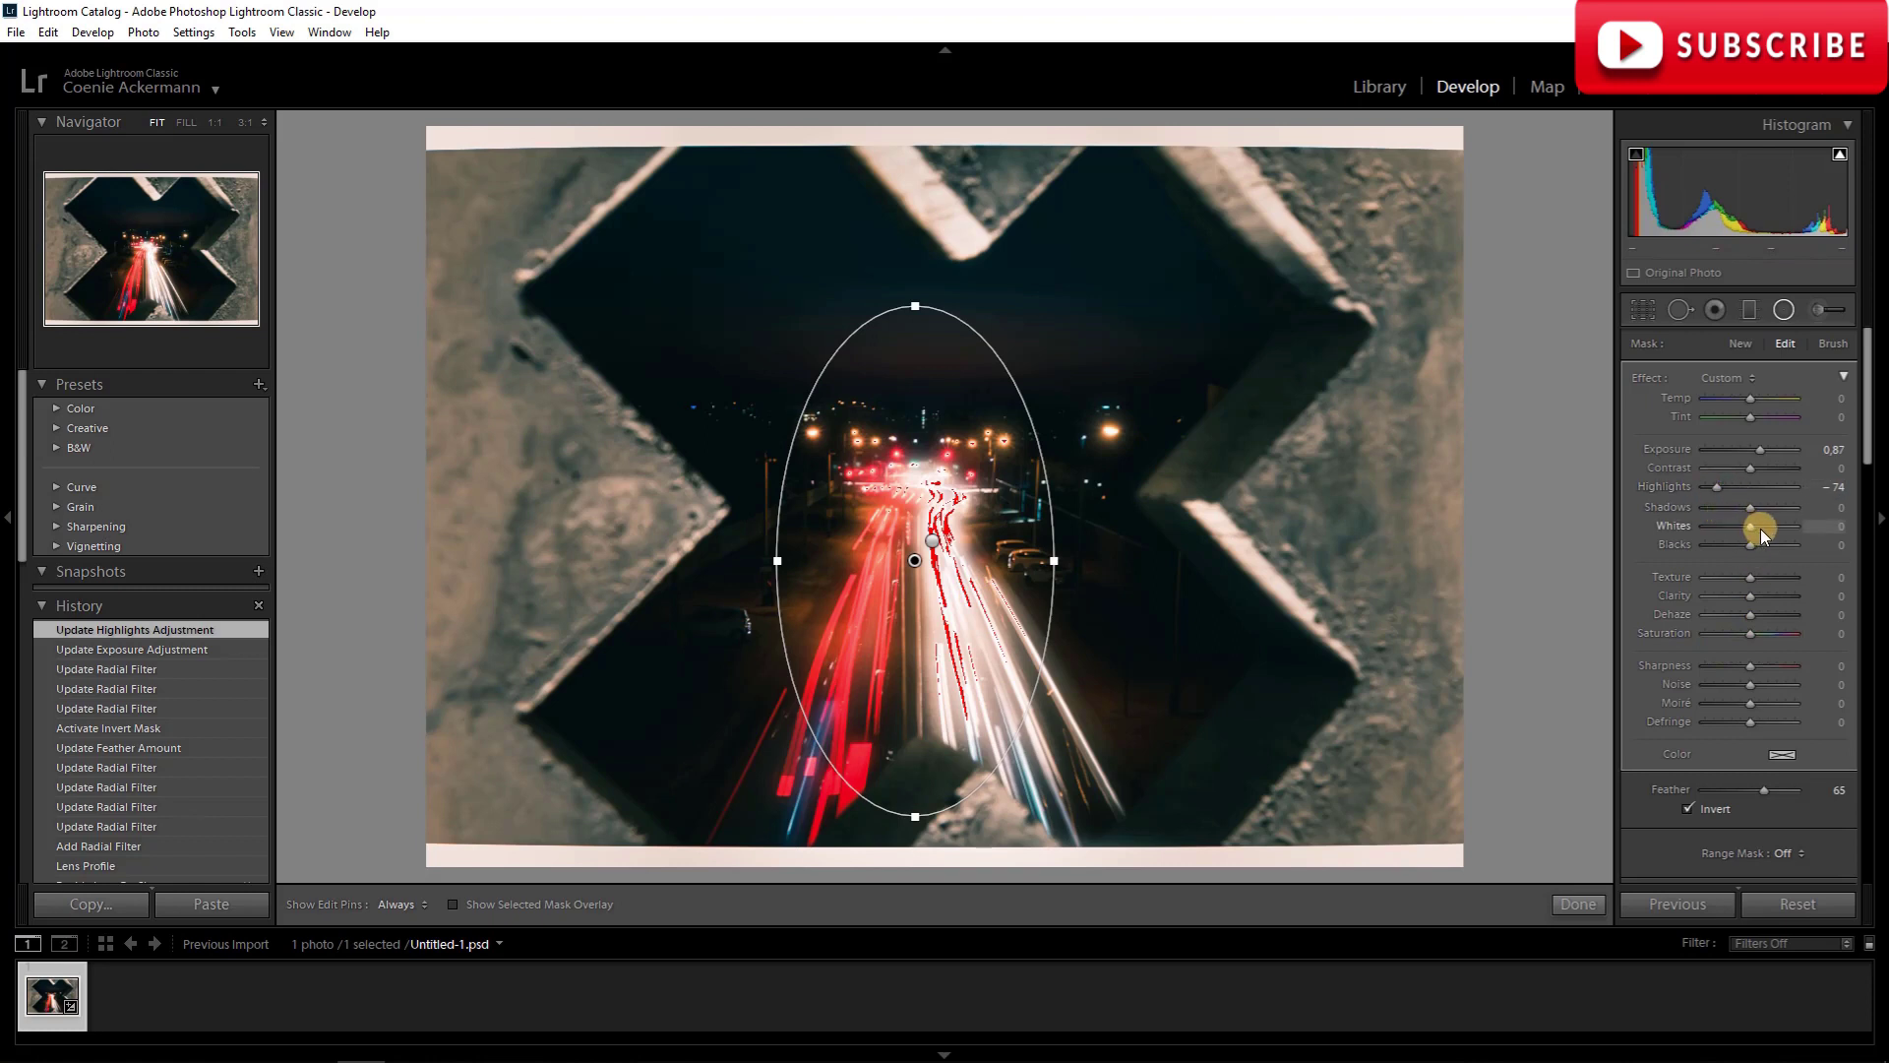
left_click_drag(1752, 527, 1734, 528)
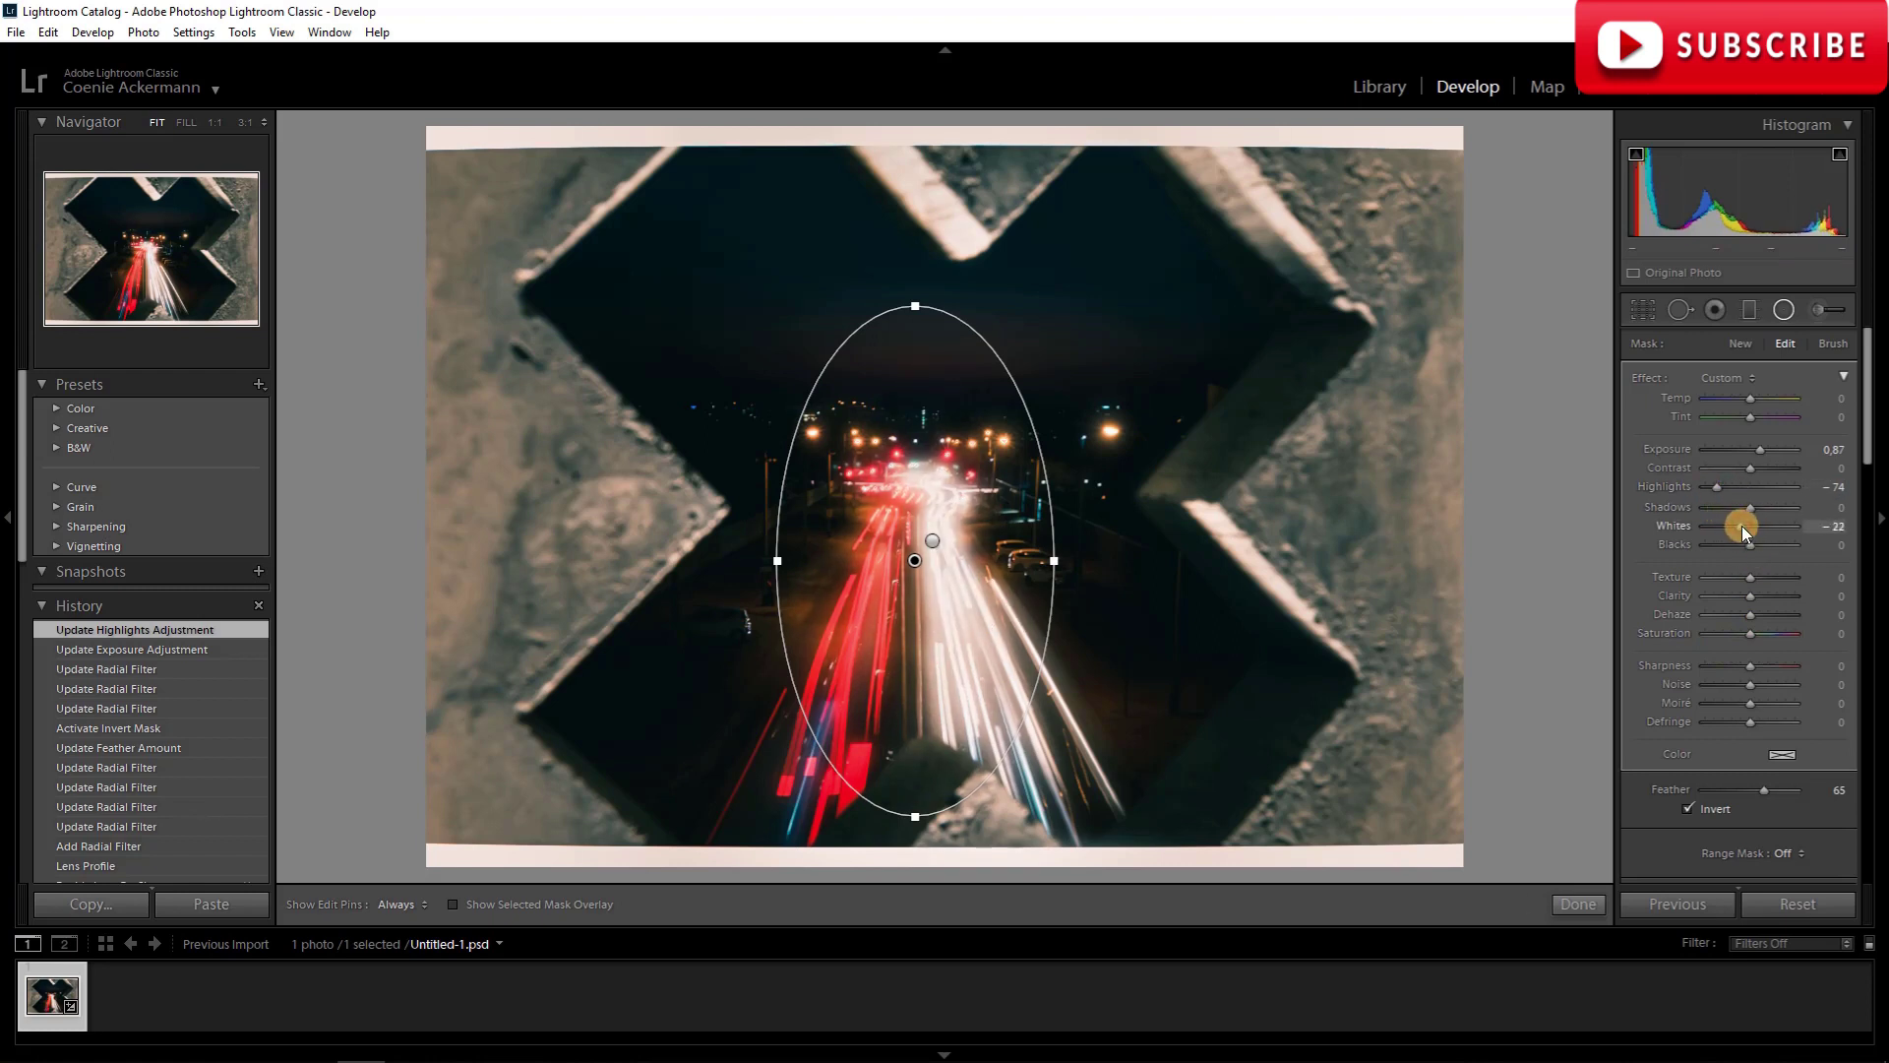
left_click_drag(1757, 458, 1763, 452)
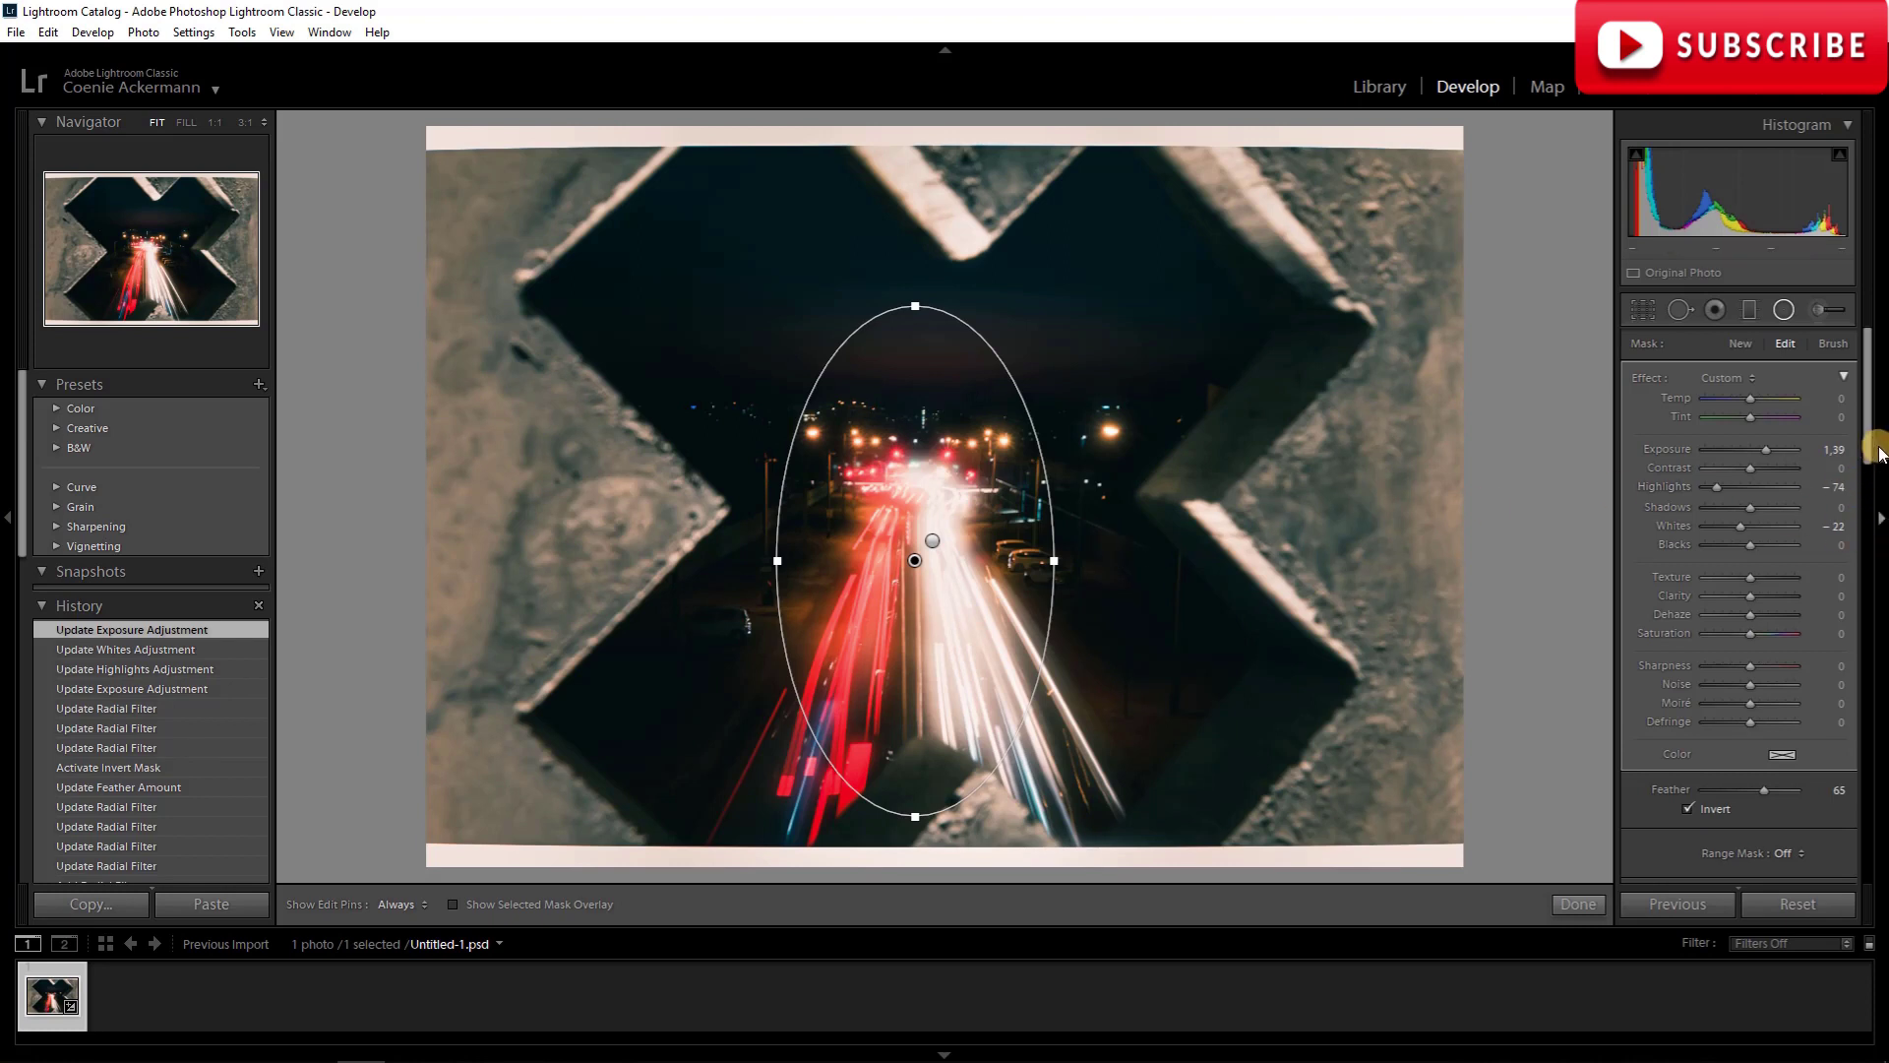
scroll(1868, 423, "down", 3)
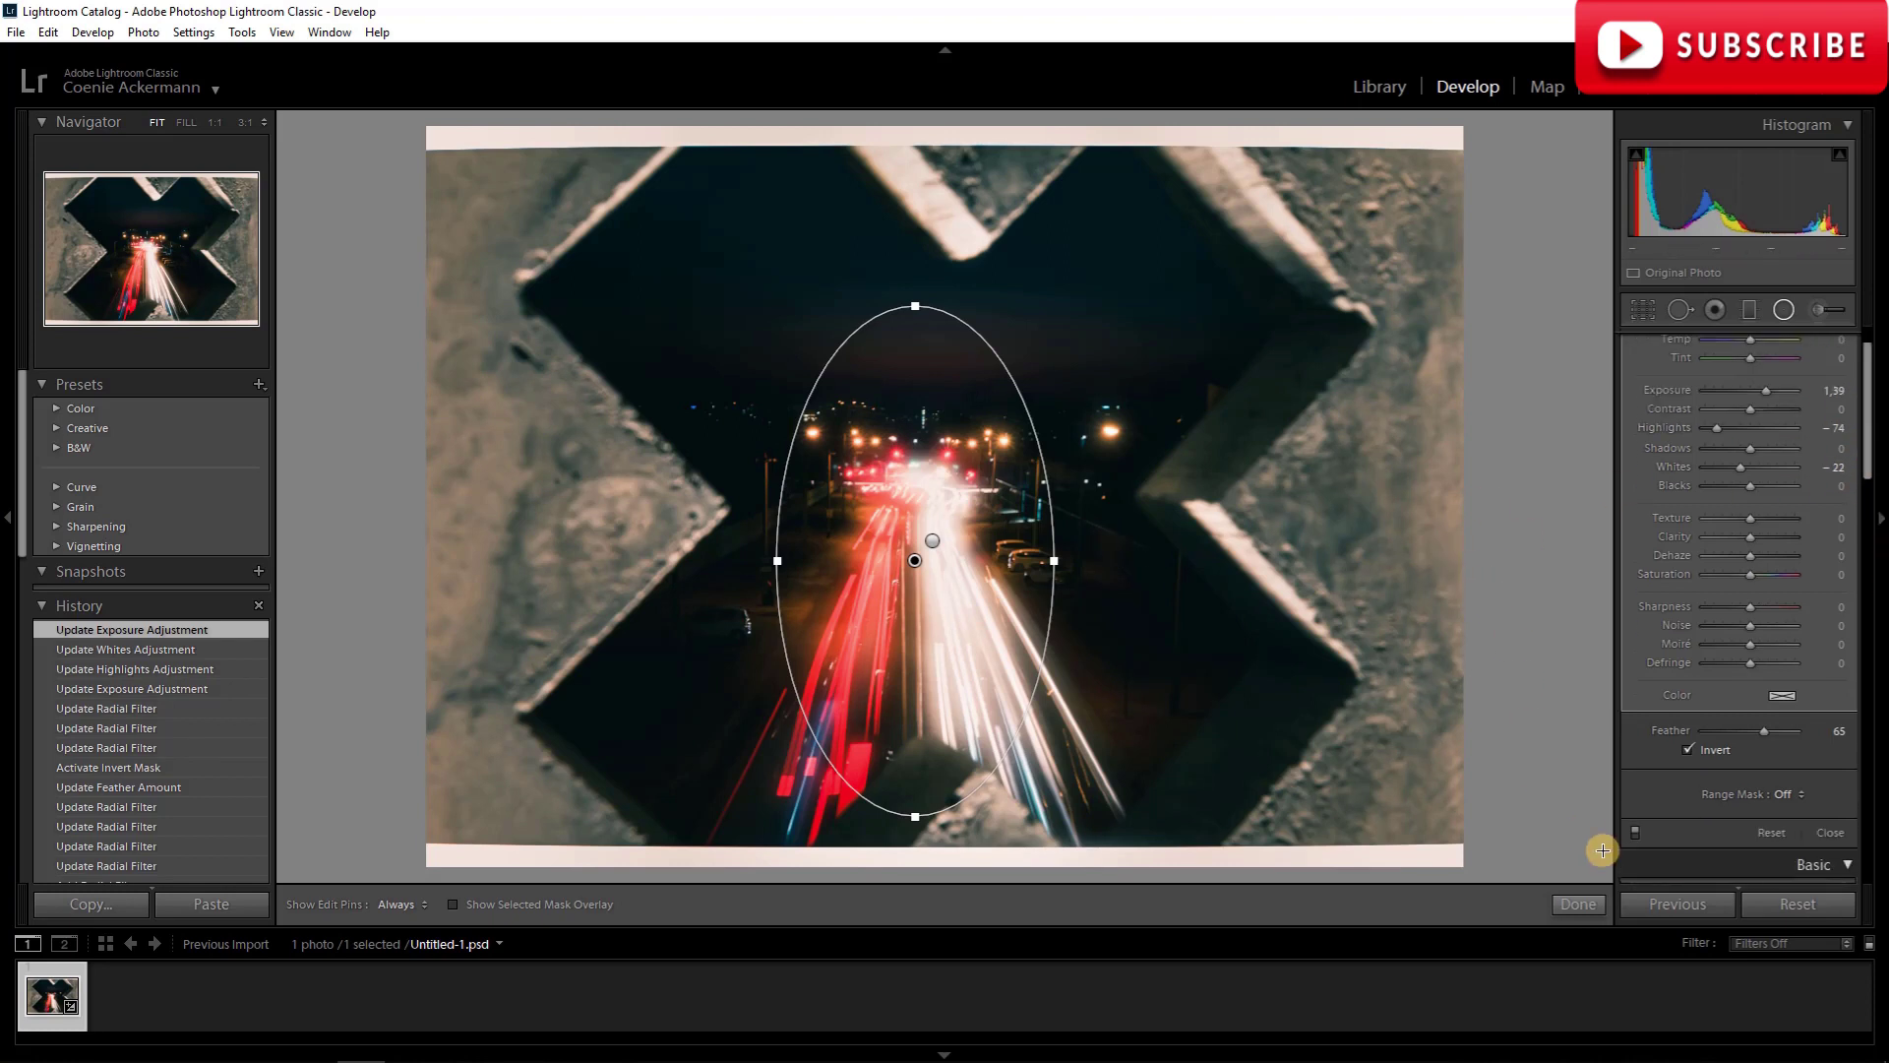
left_click_drag(1868, 443, 1882, 389)
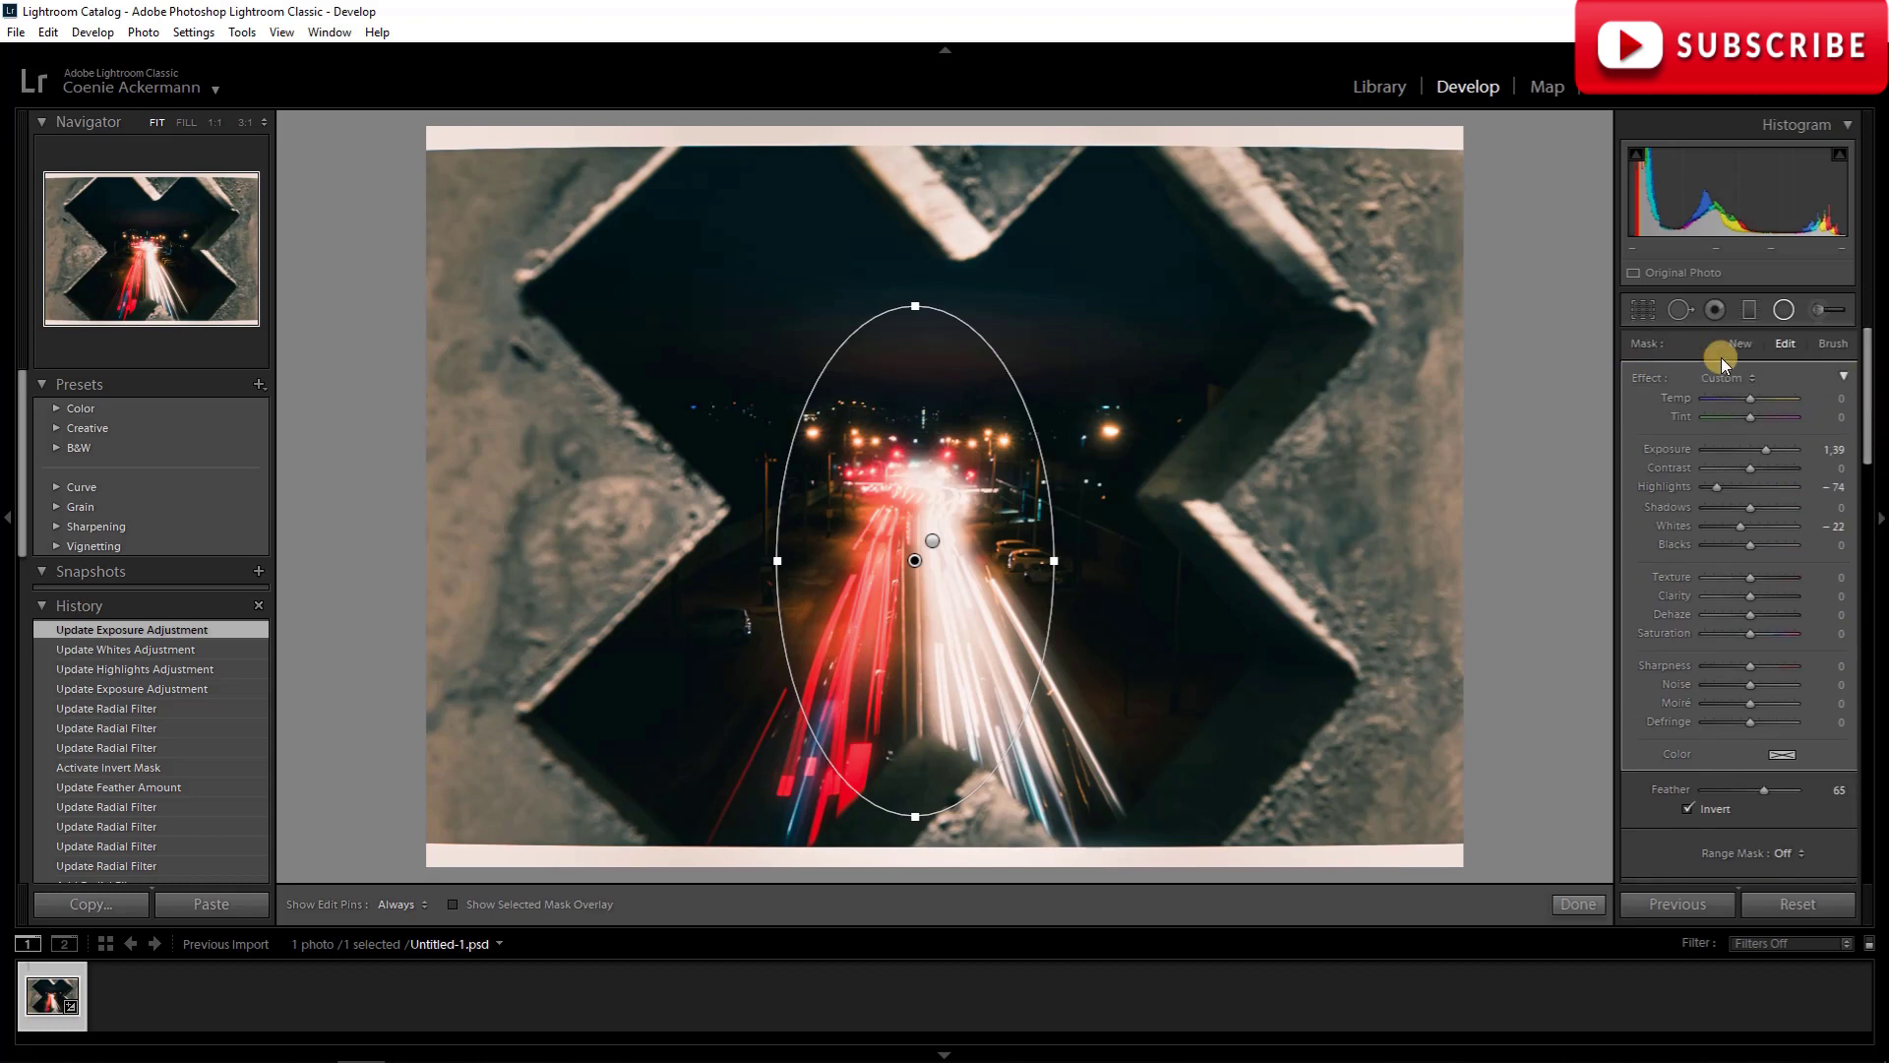
key("Escape")
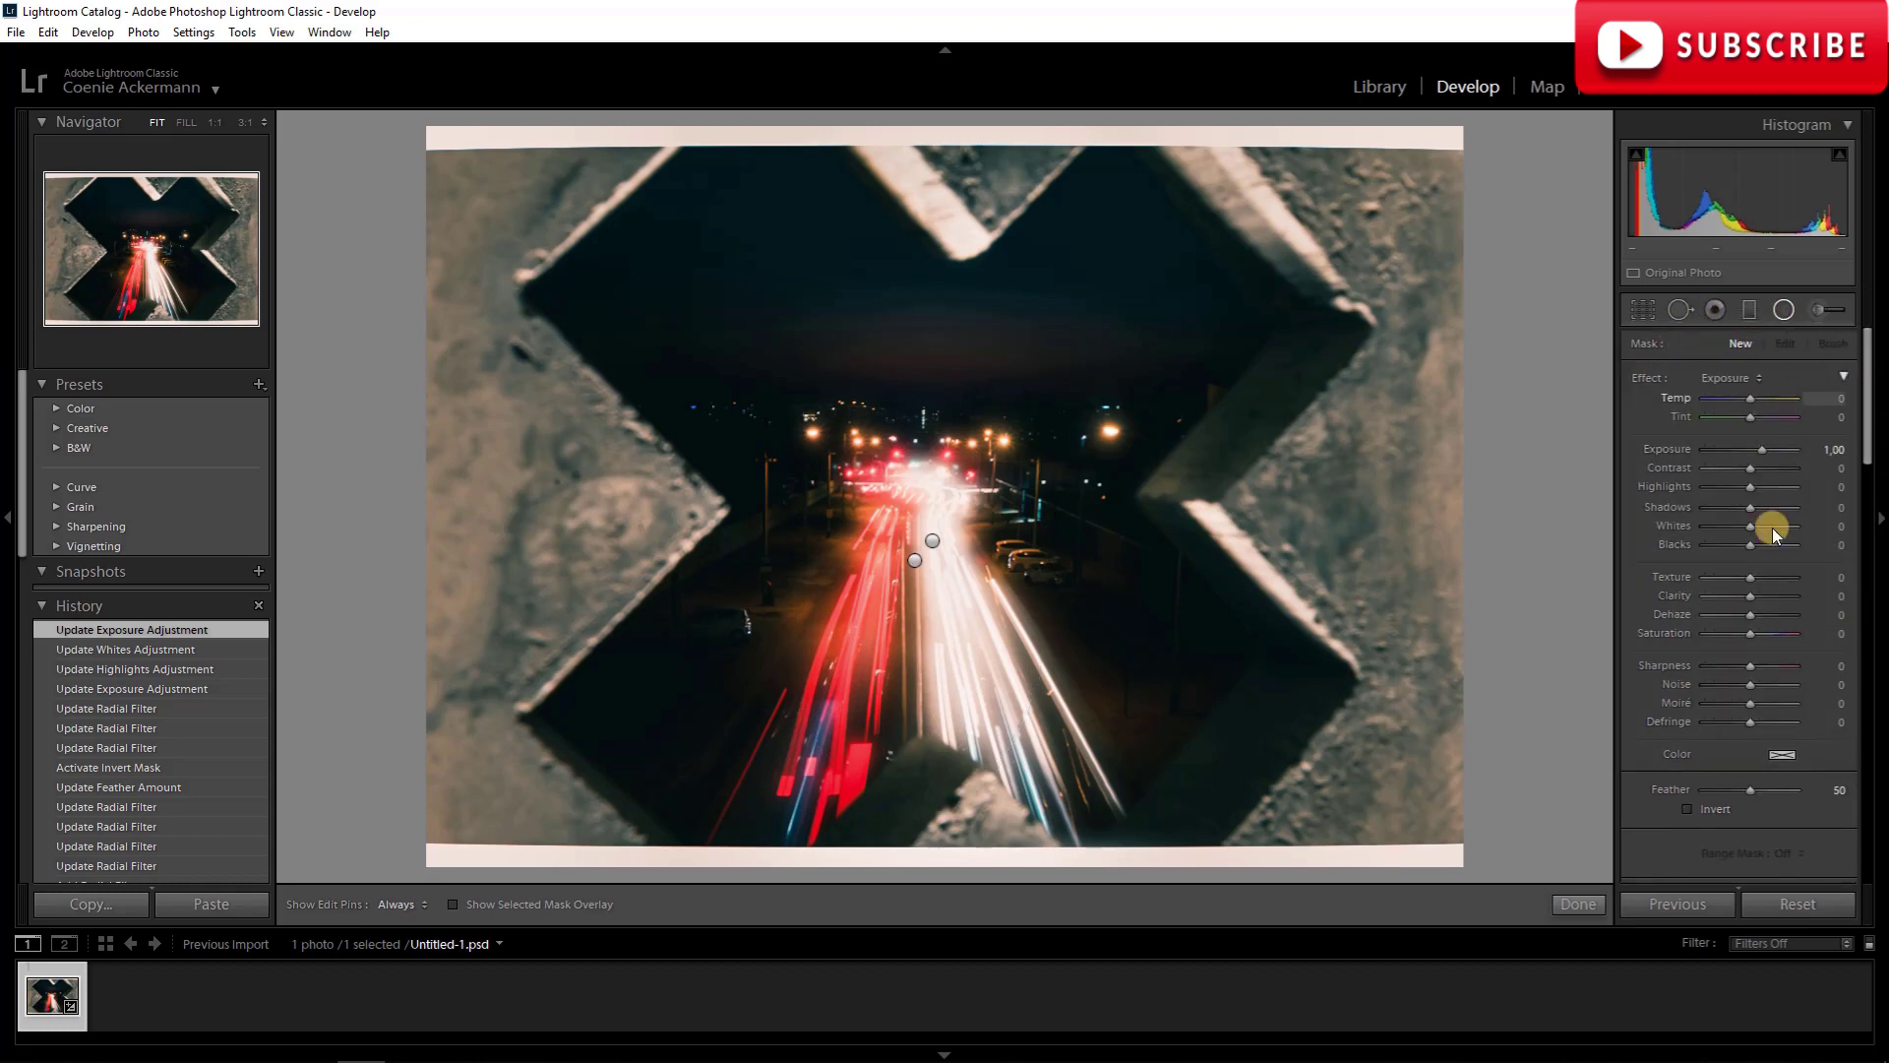
left_click(1578, 904)
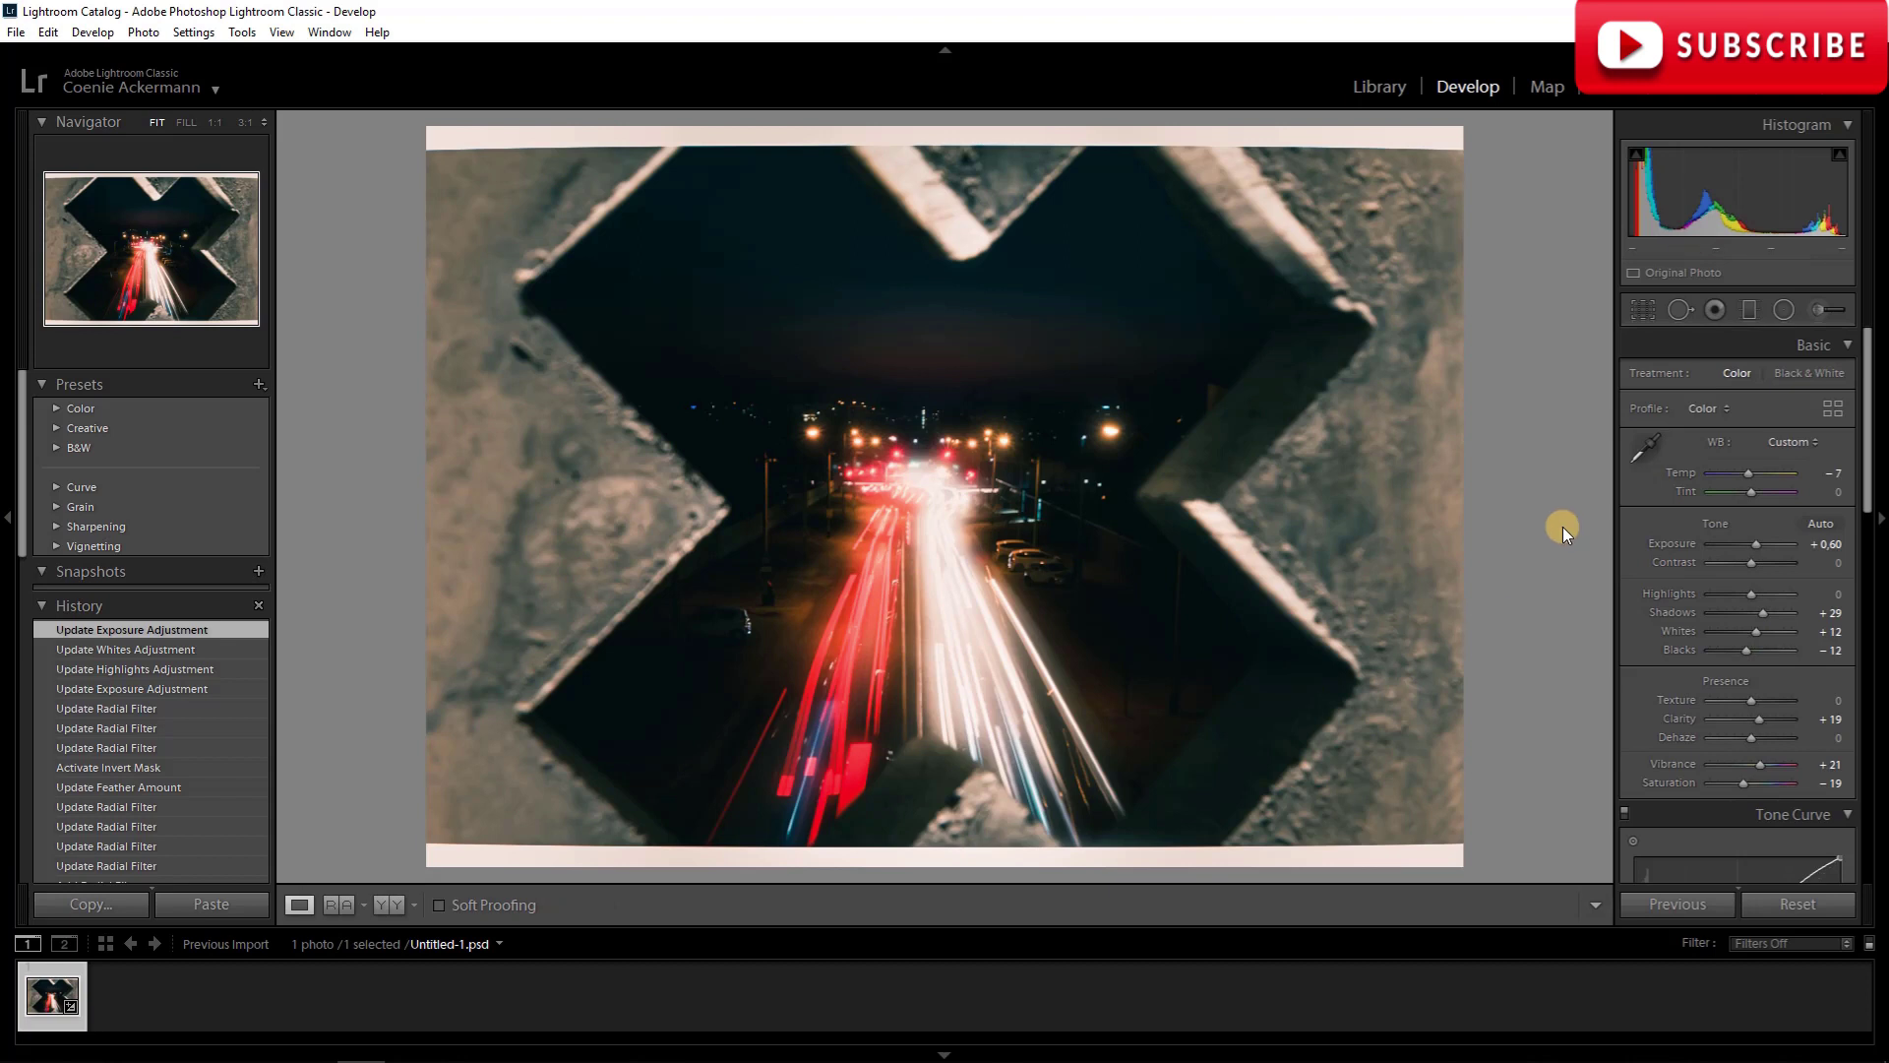
Set the photo's Tint to +14, the green range's Hue to +44 and the aqua range's Hue to +7.
left_click_drag(1755, 492, 1759, 492)
left_click_drag(1879, 489, 1863, 701)
left_click(1717, 540)
left_click_drag(1755, 590, 1775, 588)
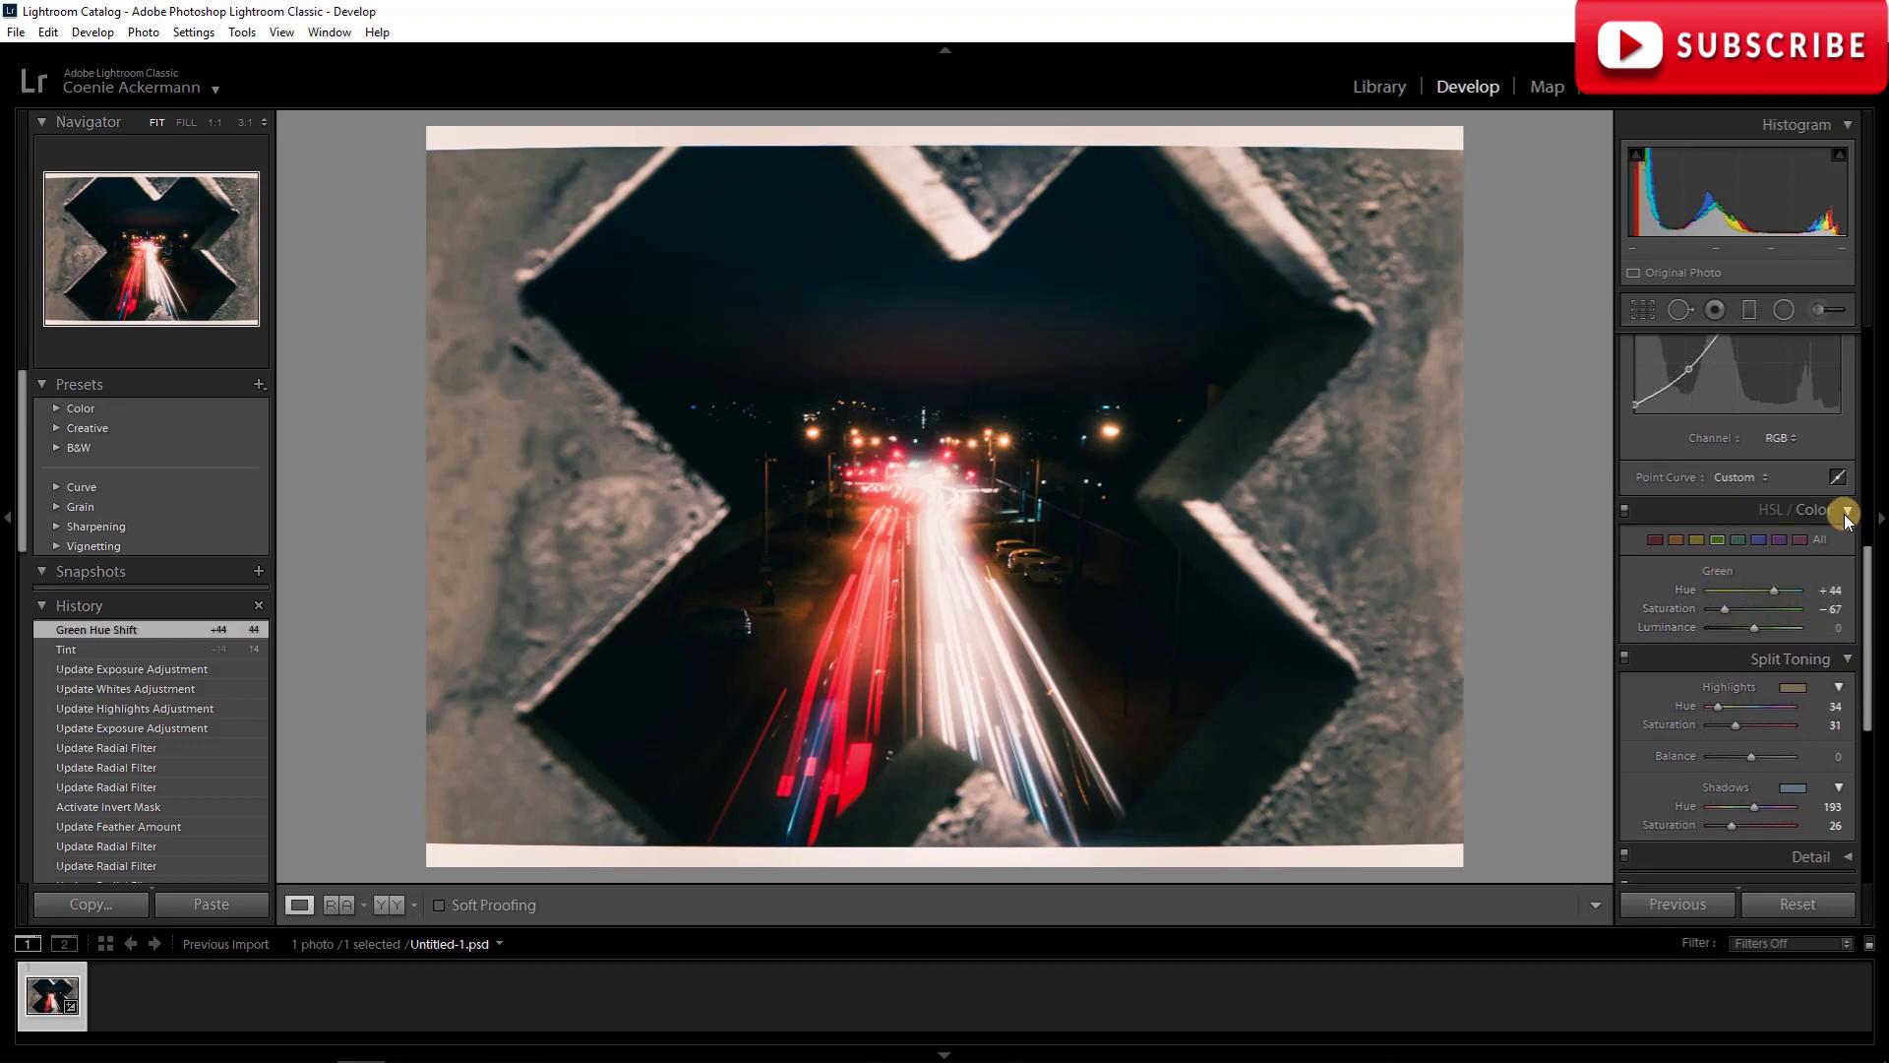
left_click_drag(1756, 596, 1759, 591)
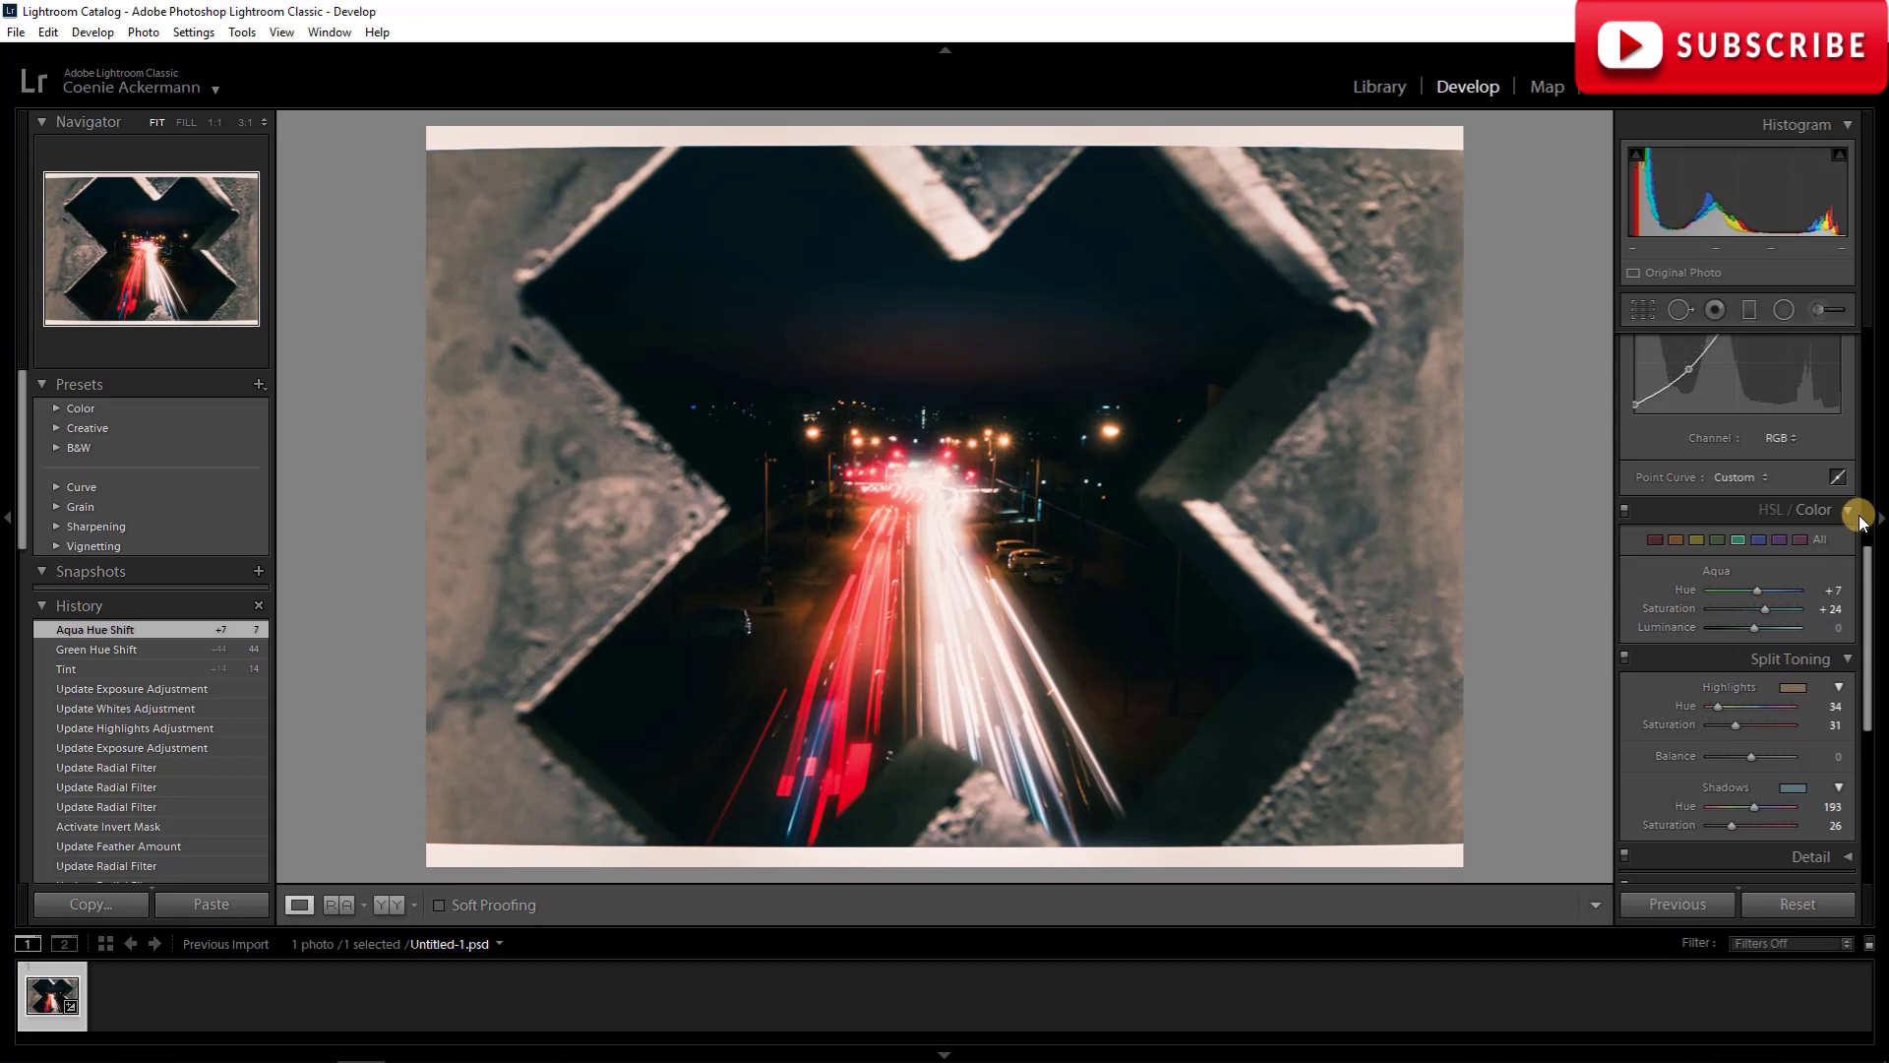
Add a shadow point to the green channel's tone curve and lower it slightly.
scroll(1862, 551, "up", 3)
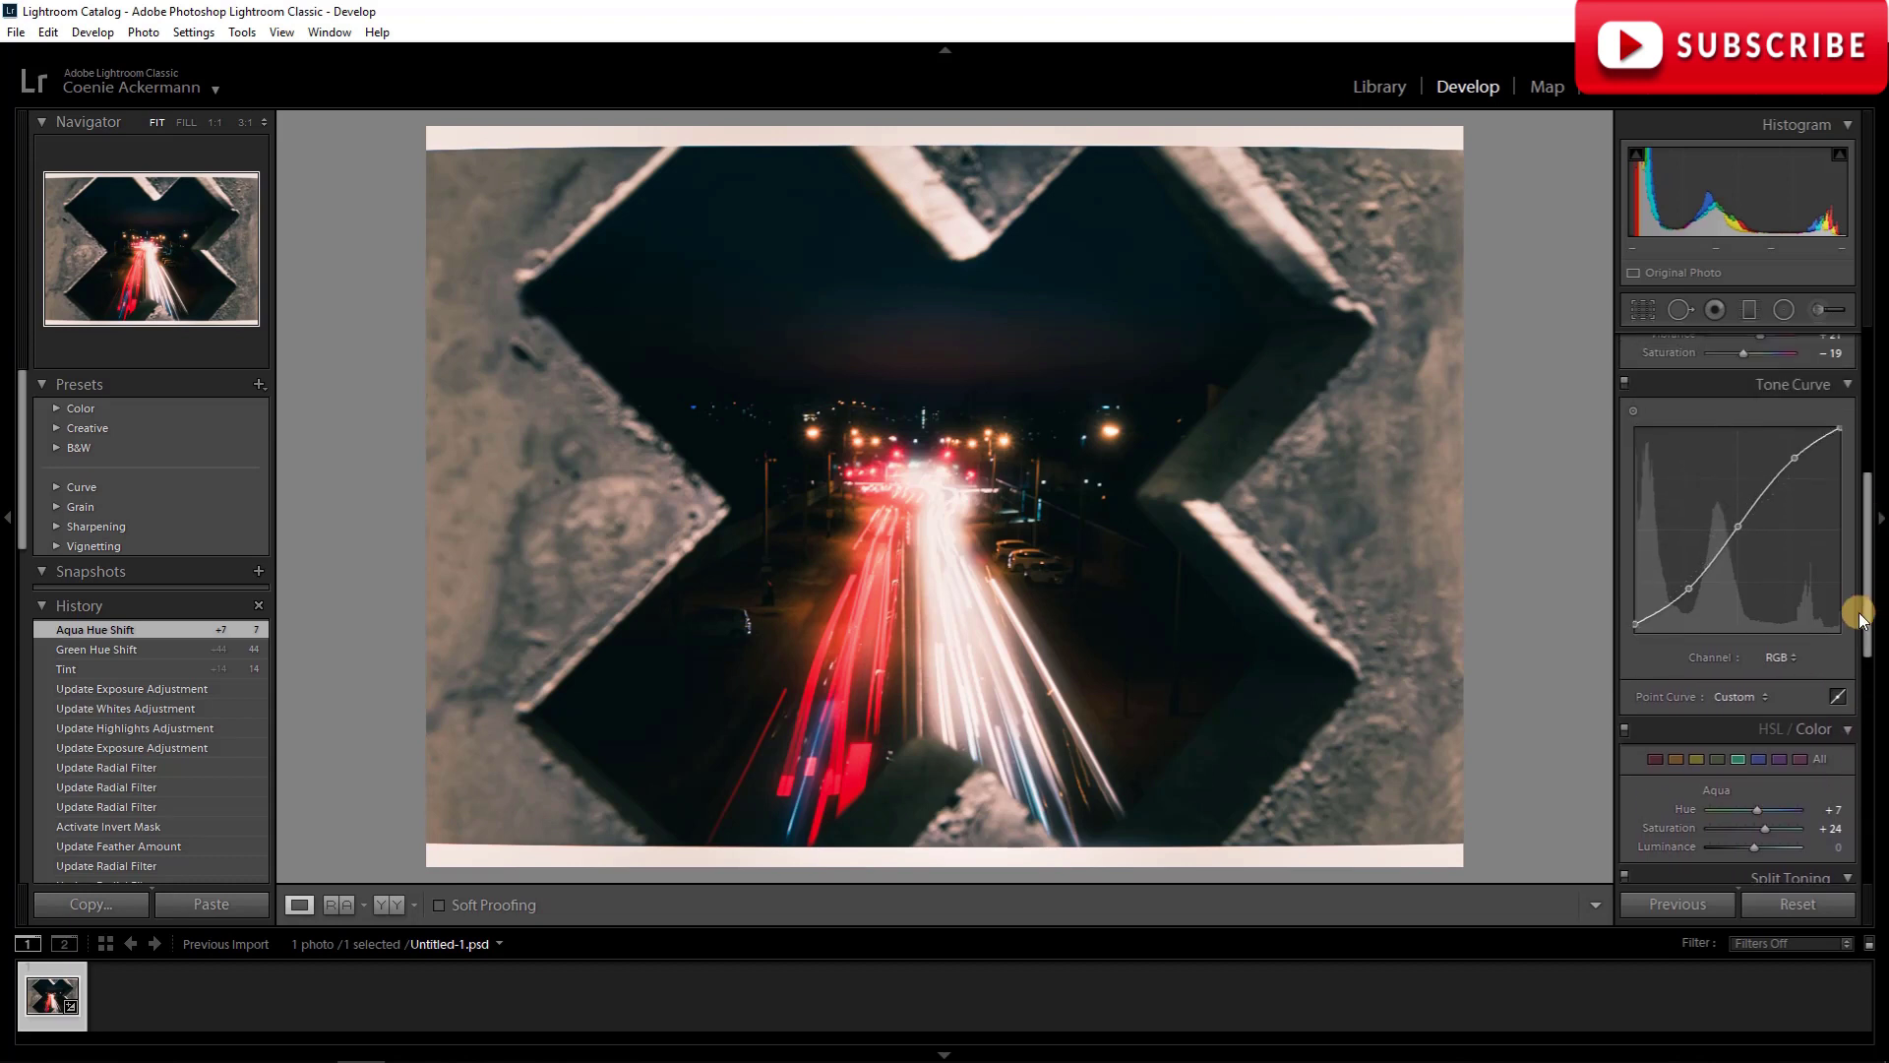
left_click(1769, 658)
left_click(1724, 726)
mouse_move(1706, 580)
left_mouse_down()
mouse_move(1700, 563)
mouse_move(1692, 577)
left_mouse_up()
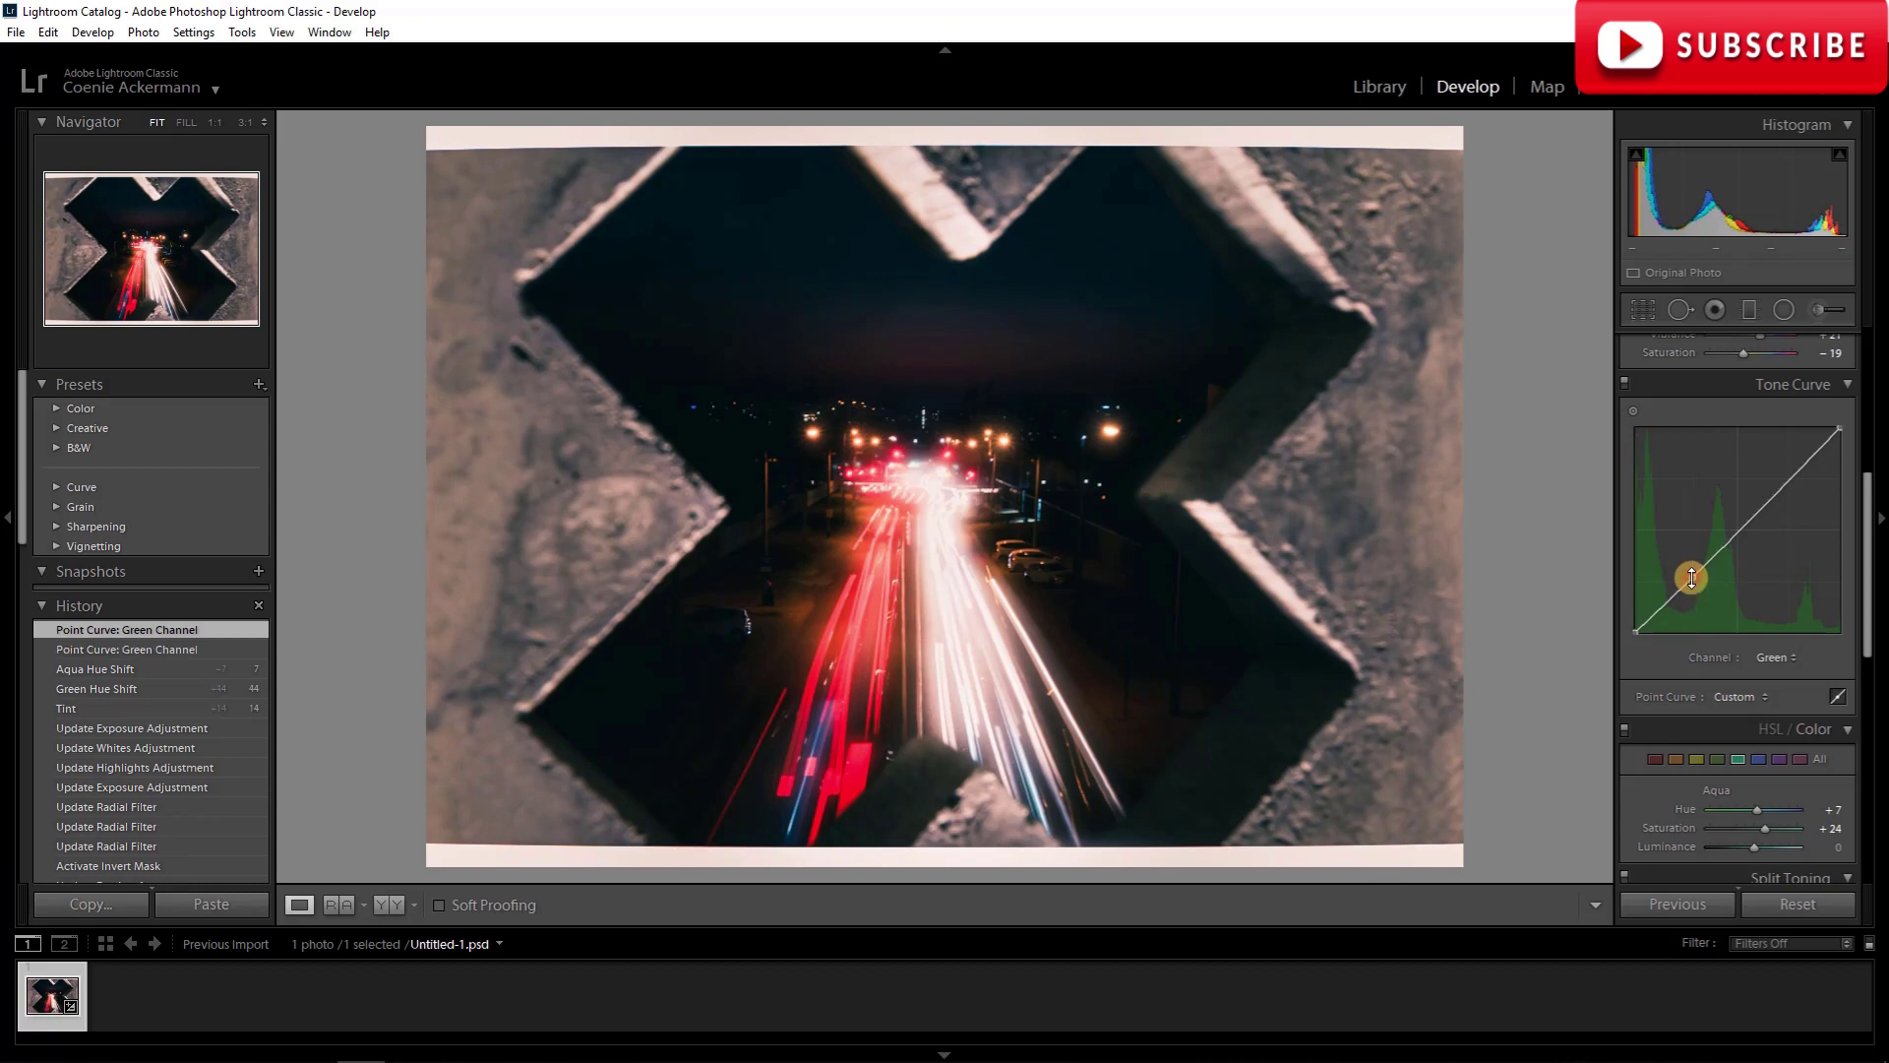
Lift the shadows slightly on the blue channel's tone curve and add an anchor point at its midtones.
left_click(1785, 658)
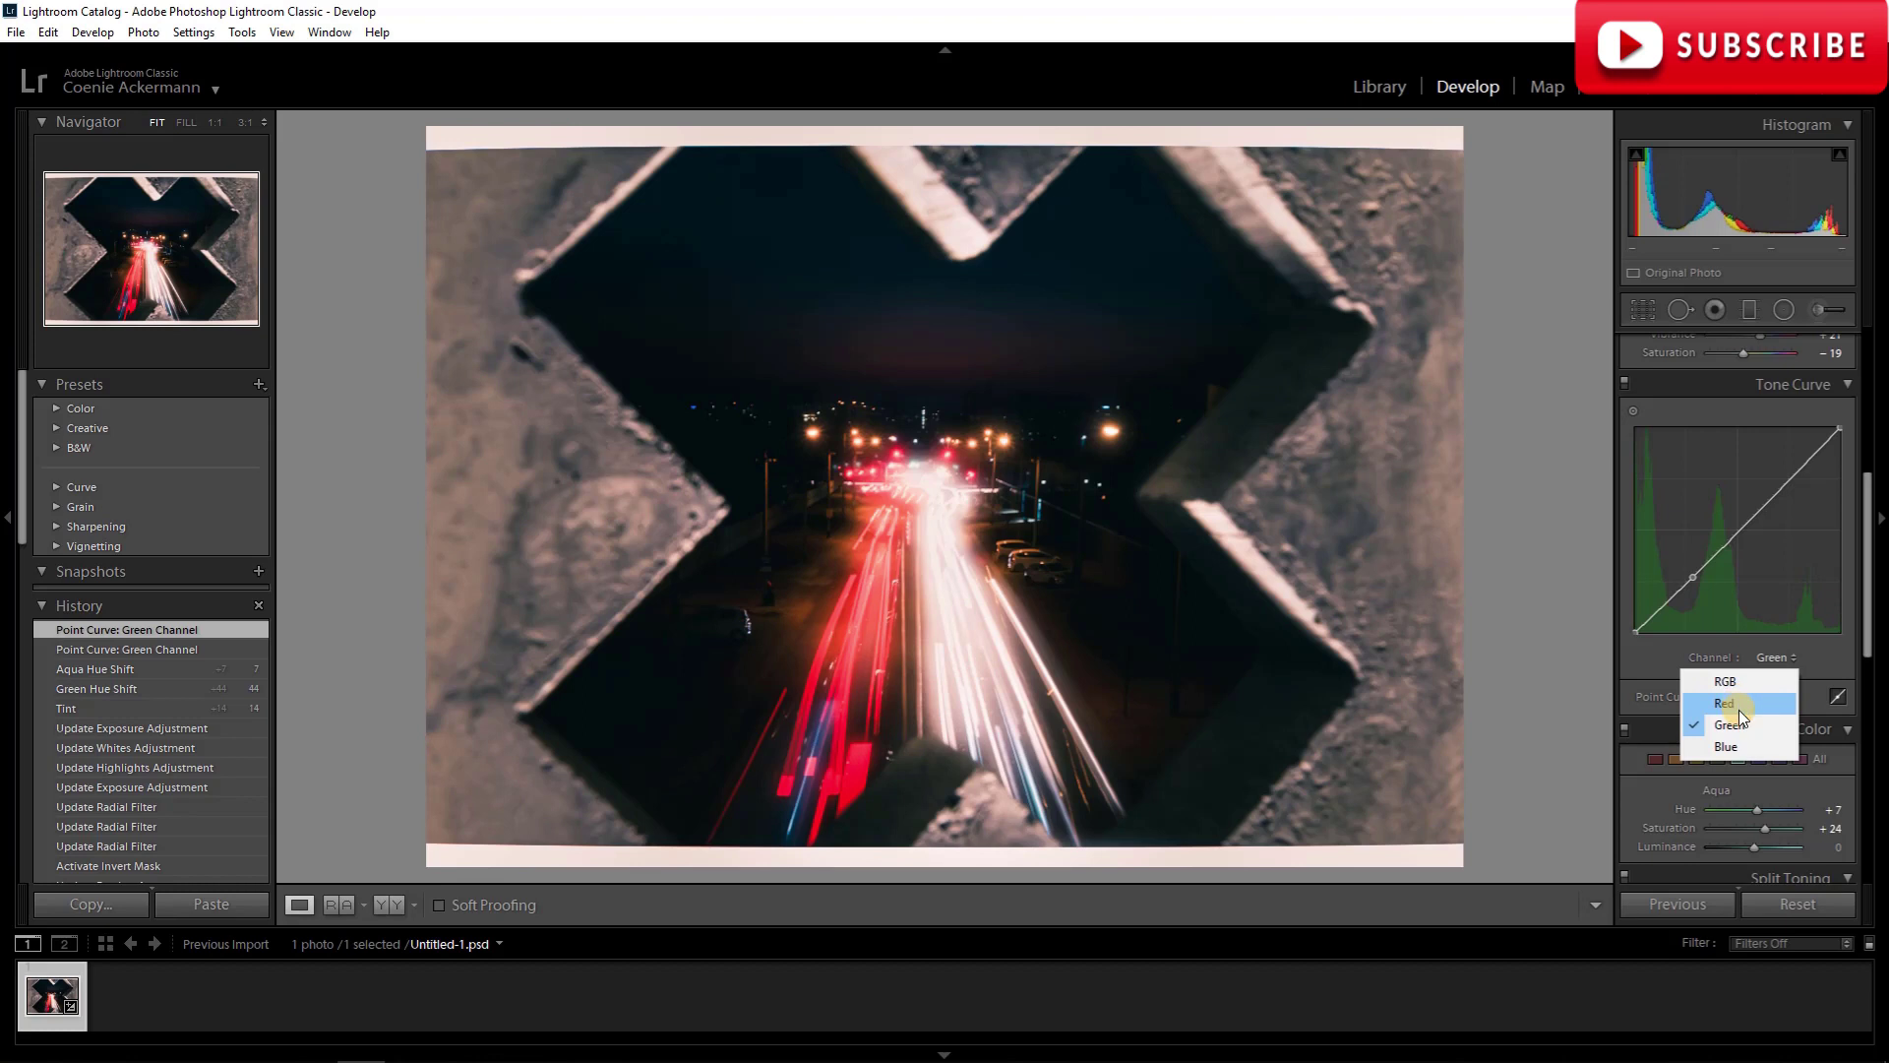
left_click(1738, 746)
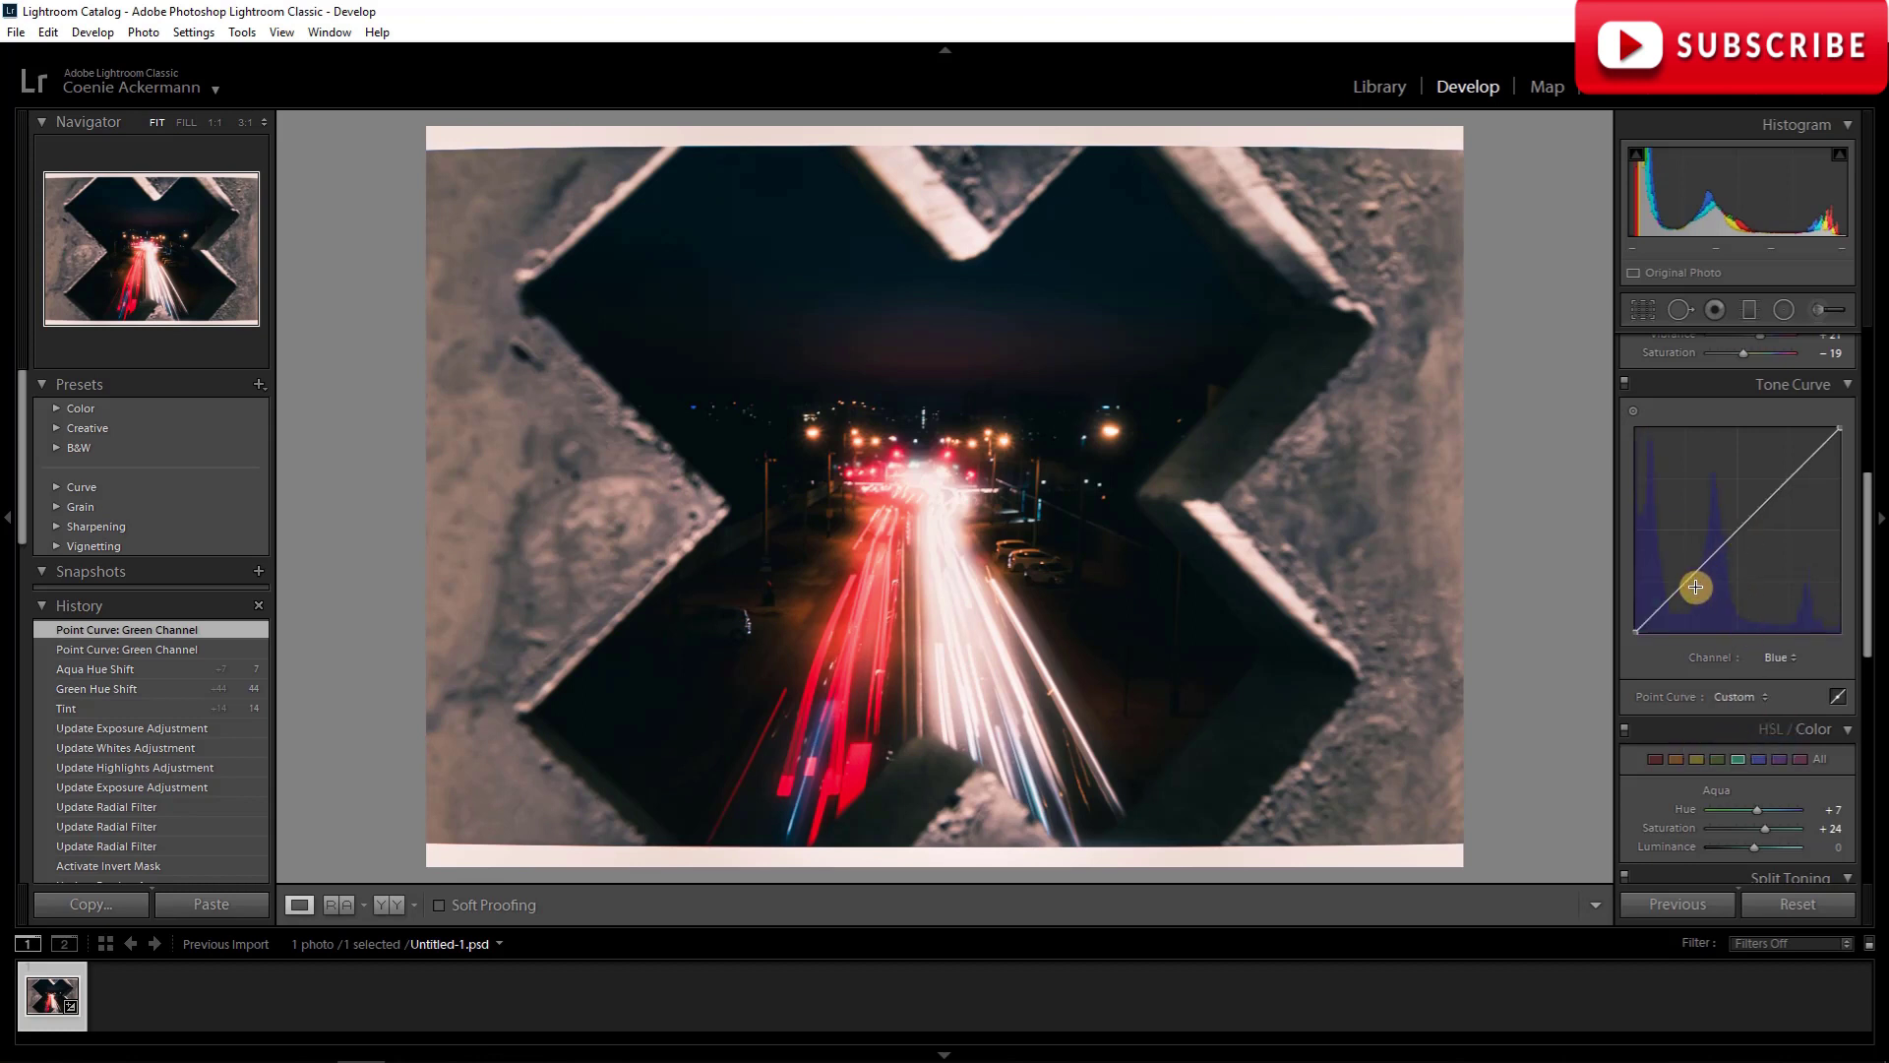
left_click_drag(1687, 580, 1686, 576)
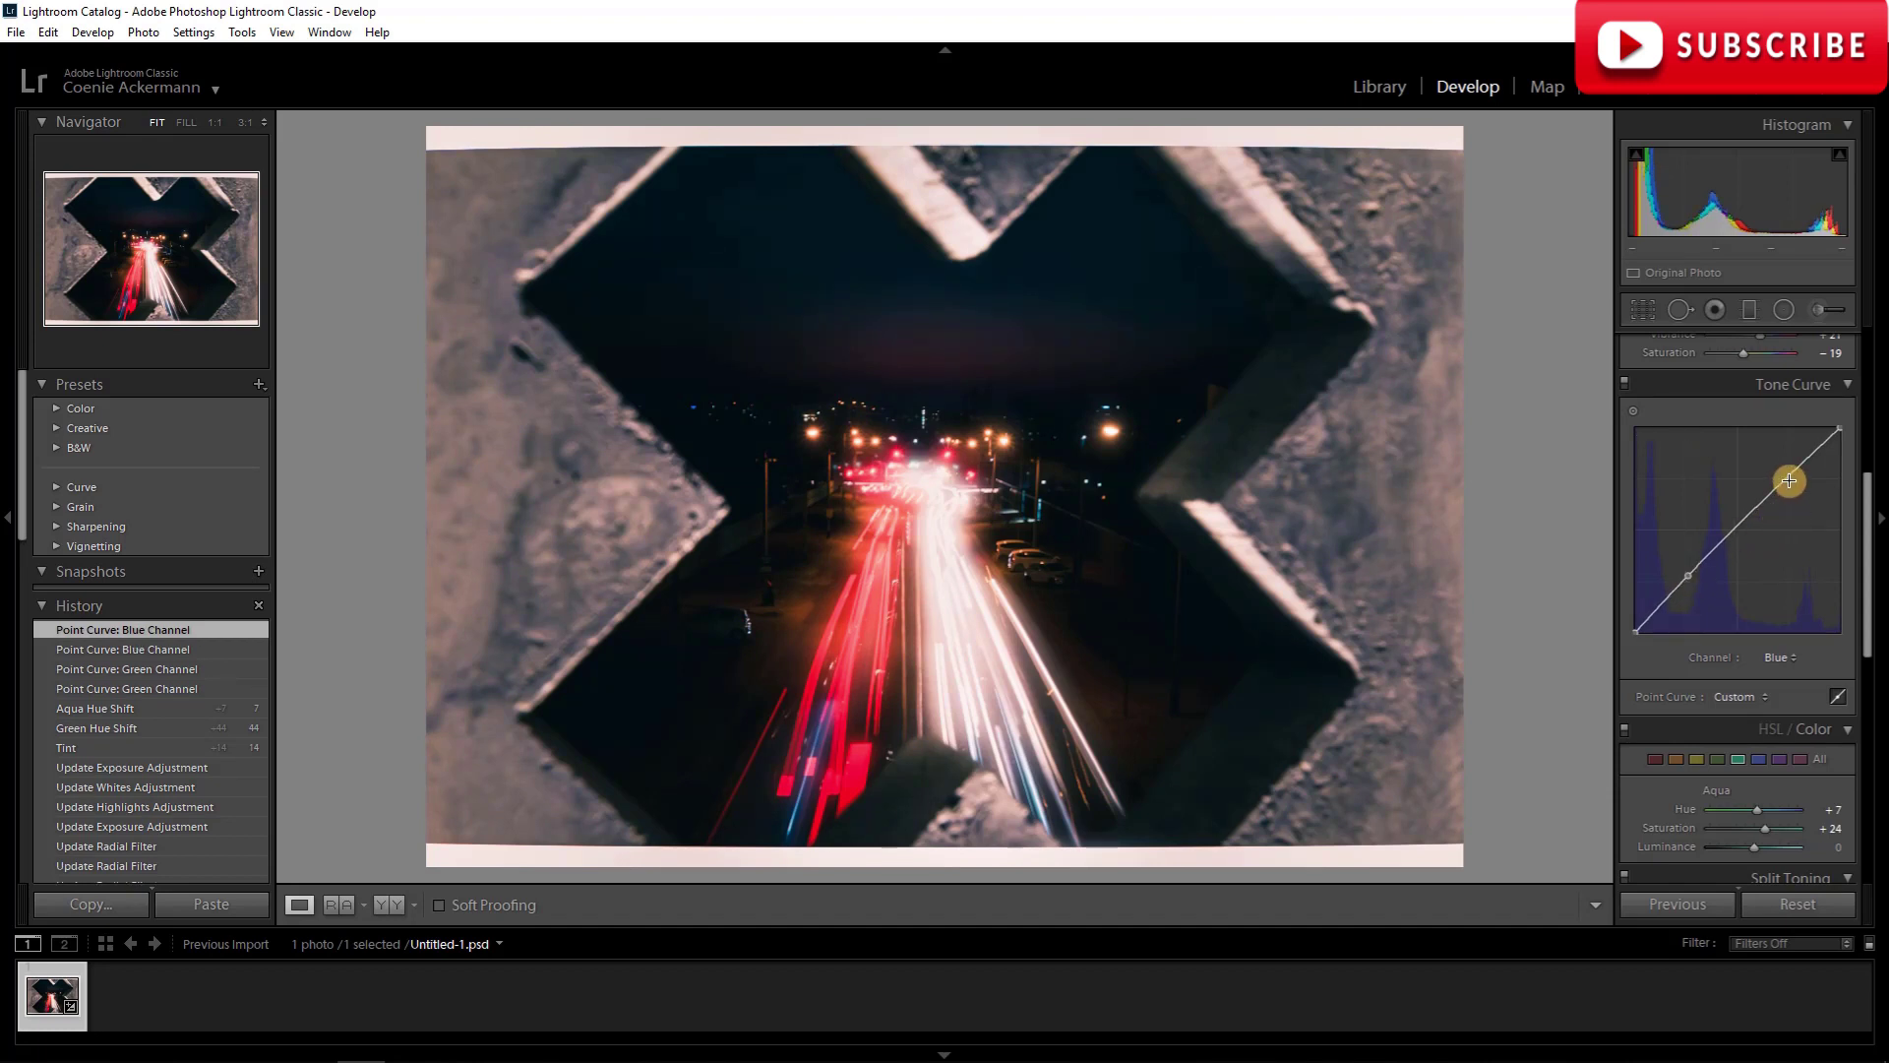
left_click(1740, 526)
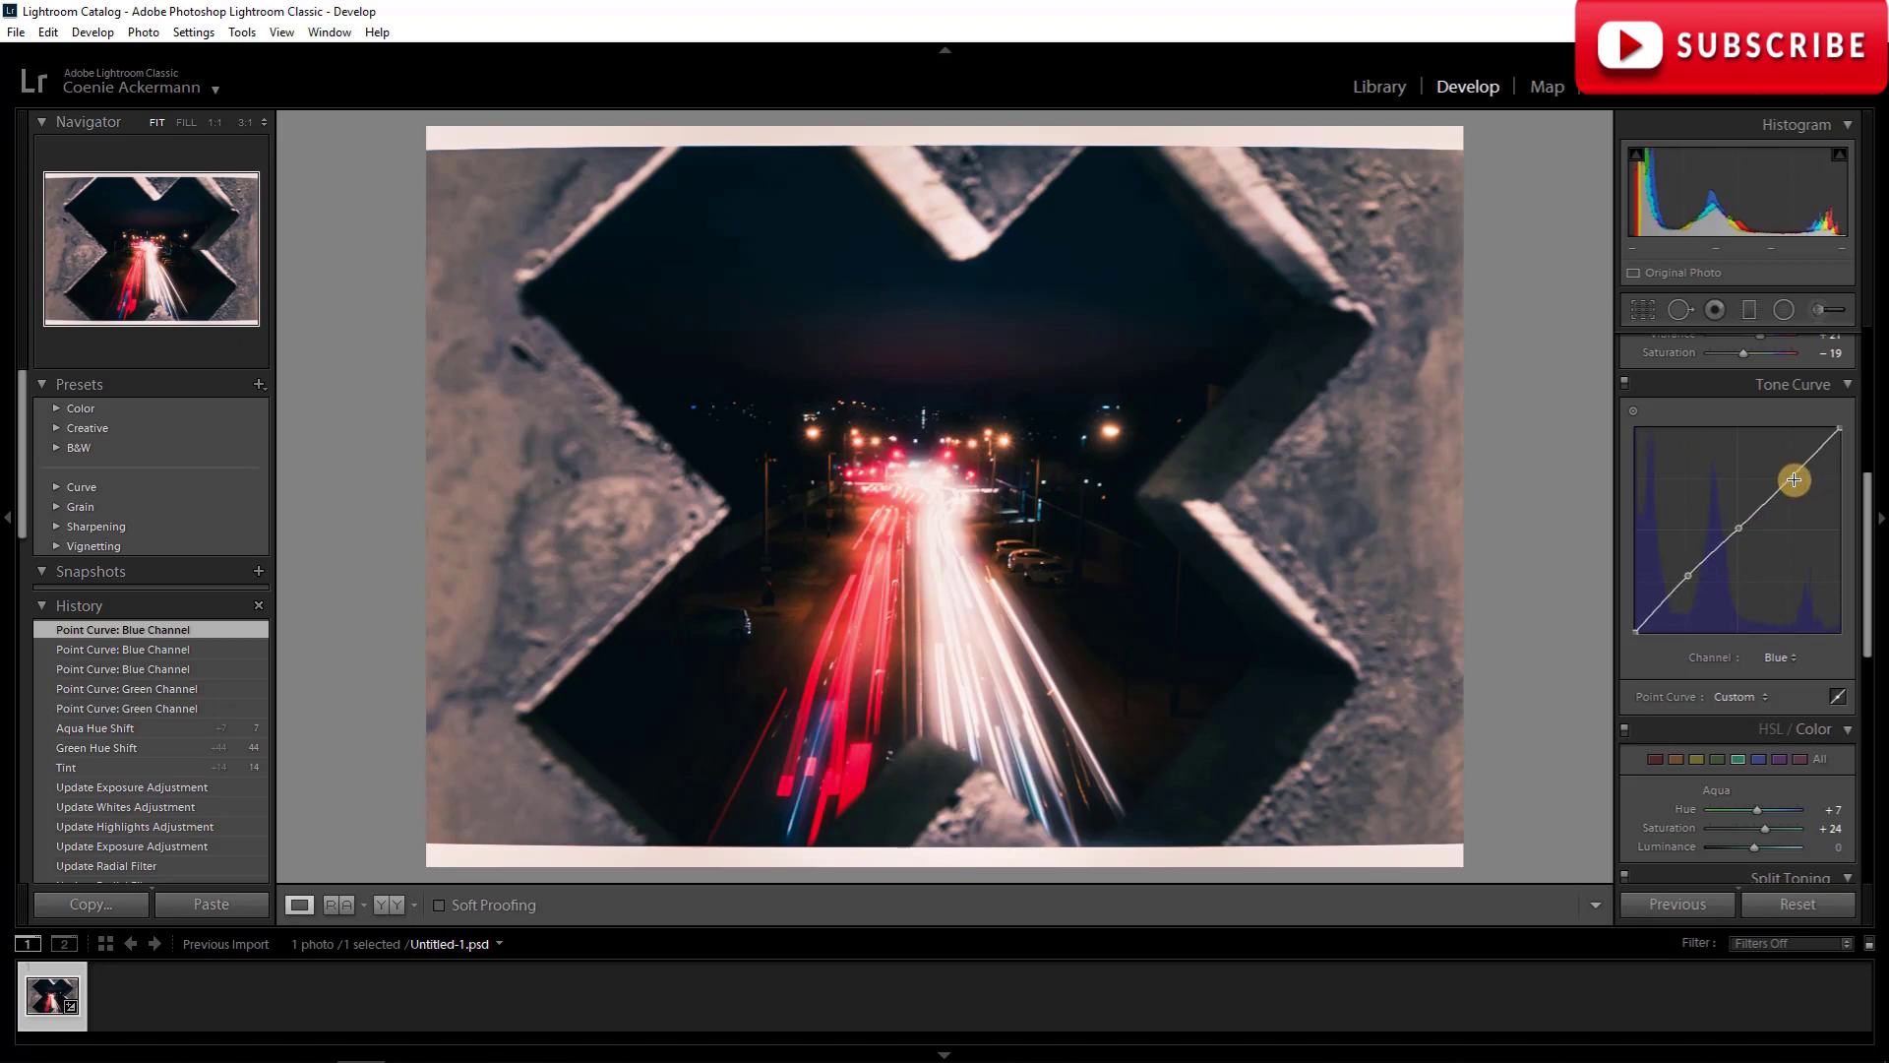
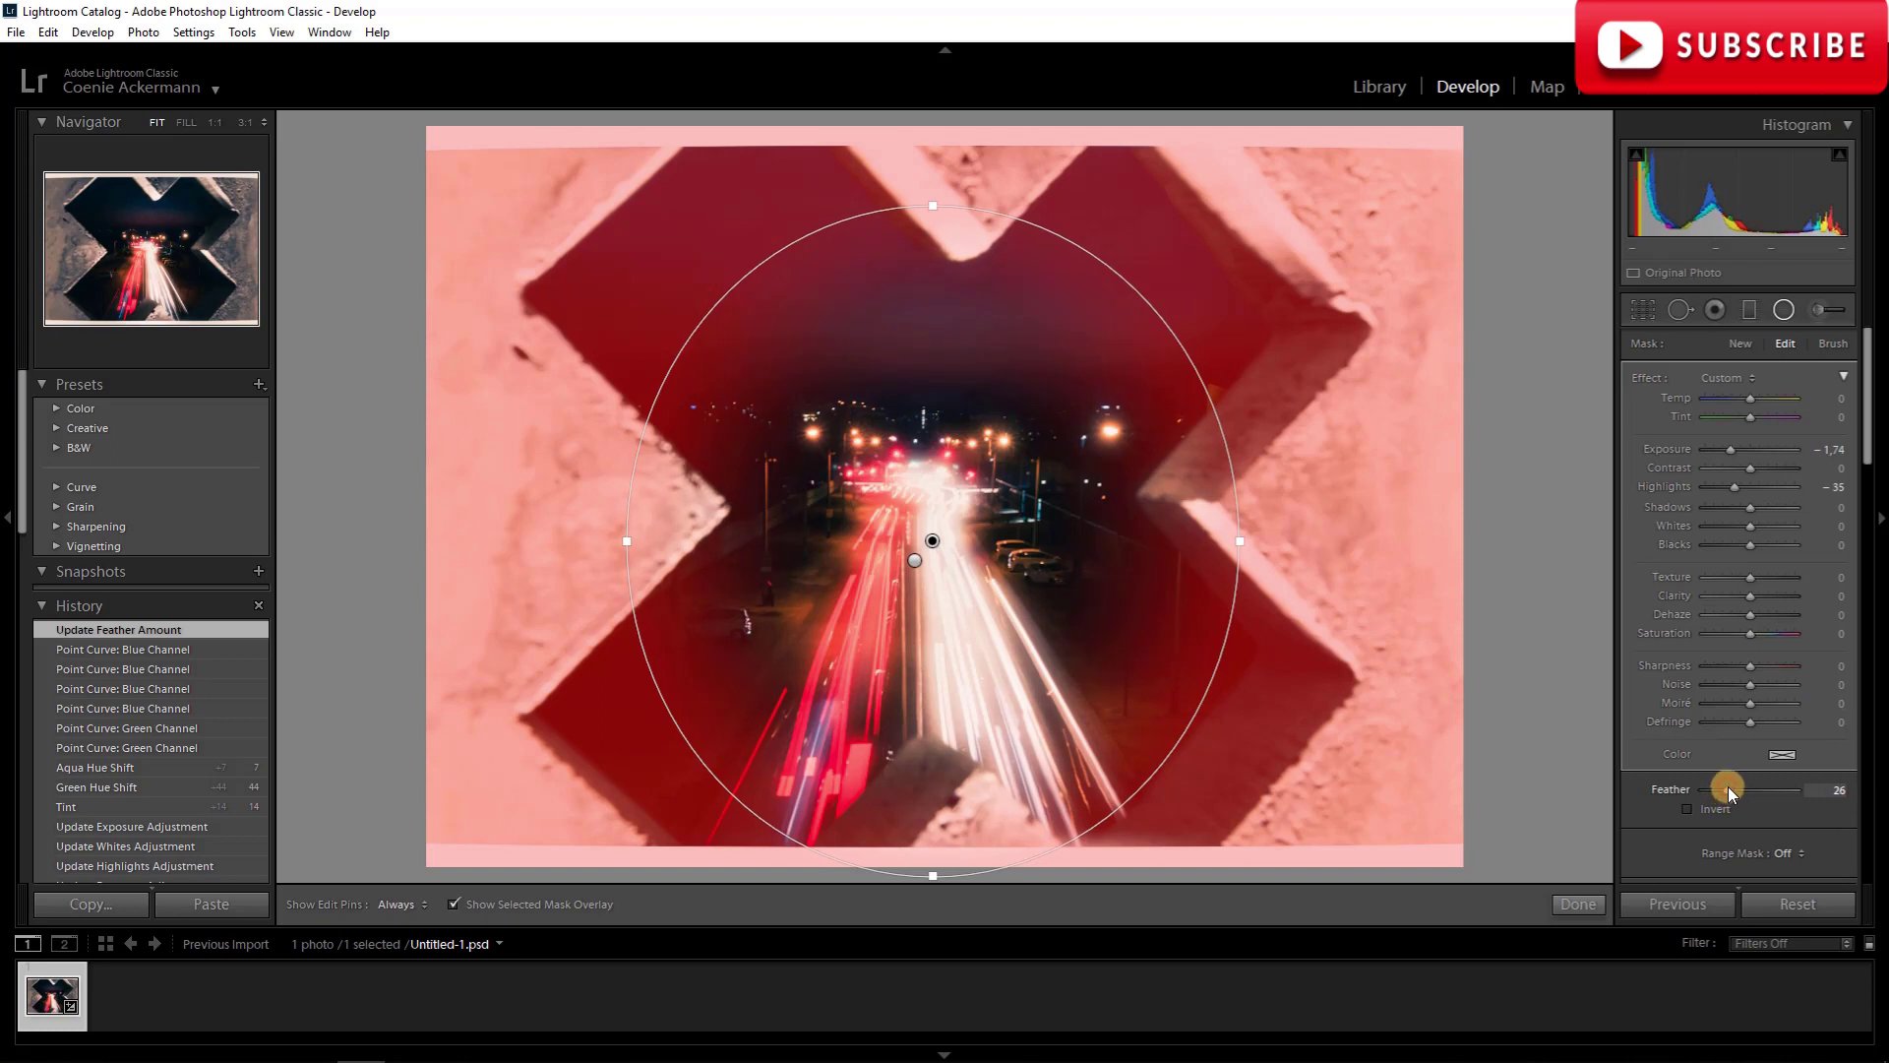
Set the large darkening radial filter's Feather to 23 and move its centre onto the smaller filter's centre.
left_click_drag(1726, 782, 1726, 785)
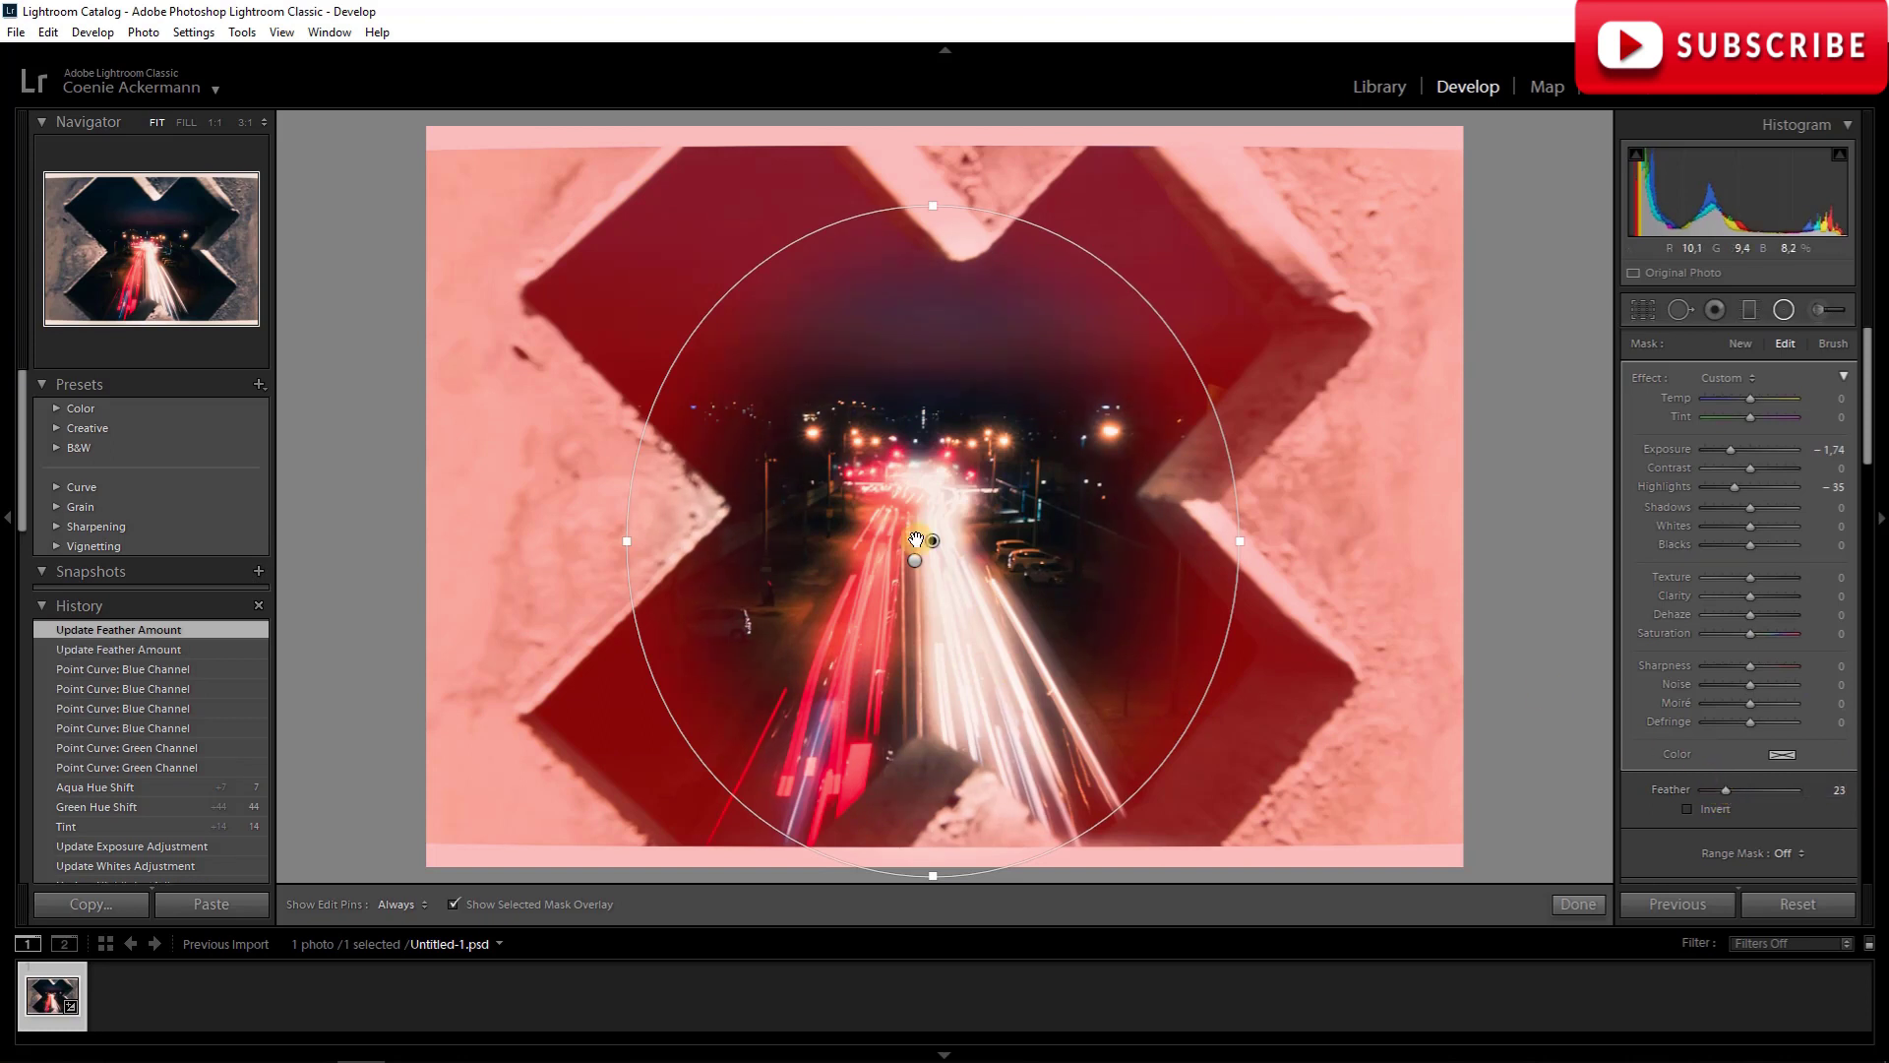
mouse_move(931, 592)
left_mouse_down()
mouse_move(925, 546)
mouse_move(920, 575)
mouse_move(916, 560)
left_mouse_up()
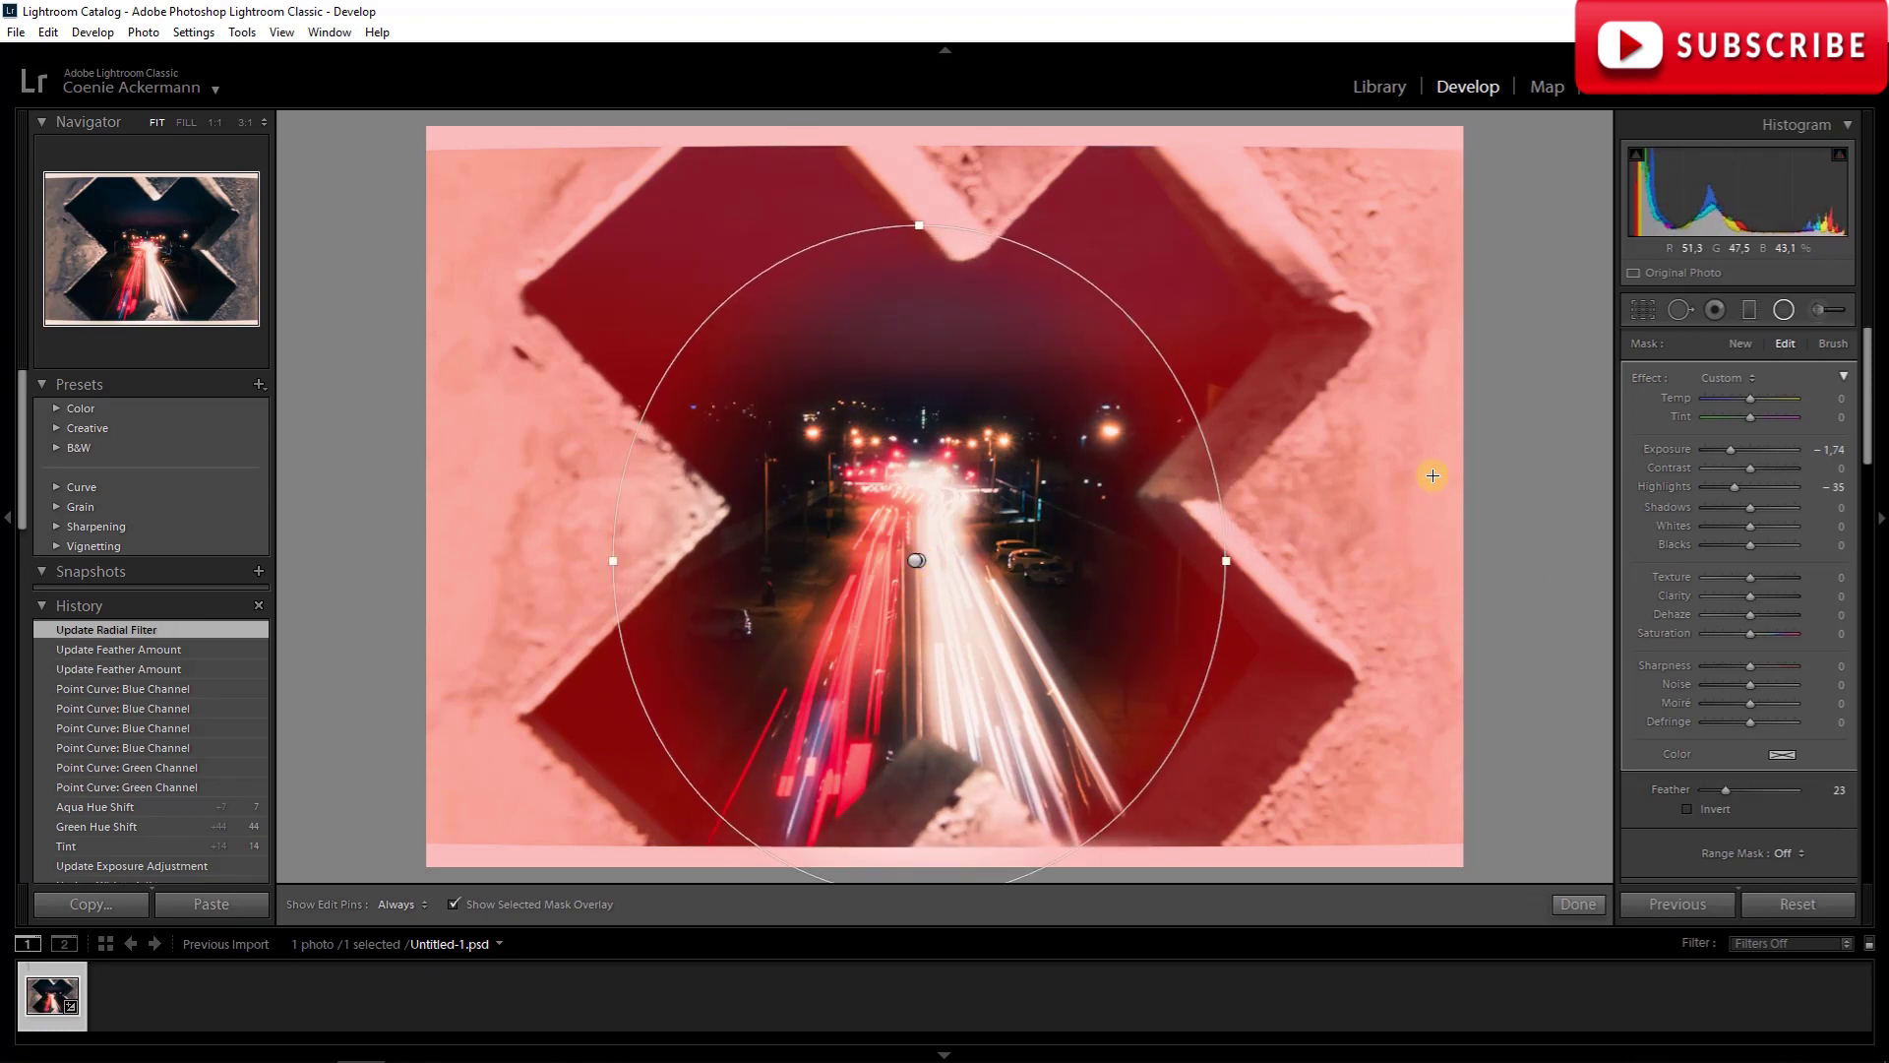
Hide the mask overlay and set the large radial filter's Saturation to −100, Shadows to −37 and Blacks to 7.
key("o")
left_click_drag(1752, 635, 1698, 635)
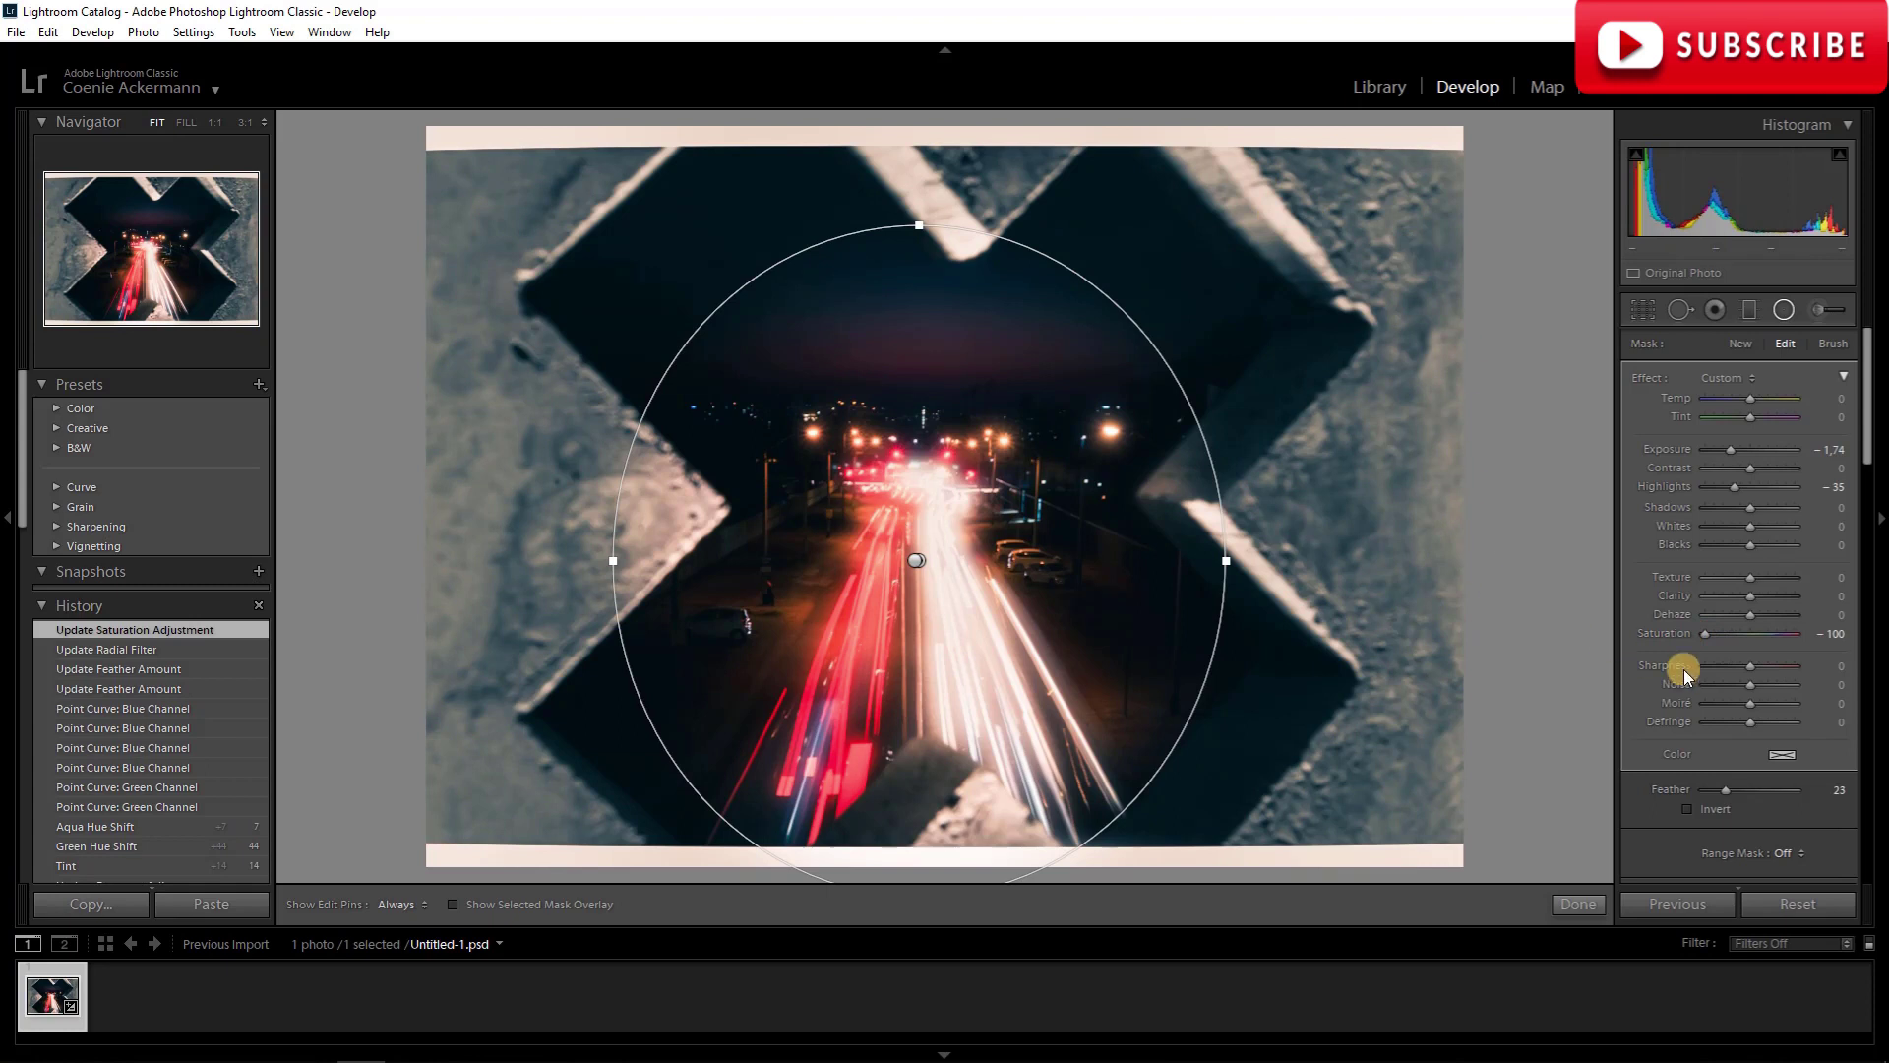
double_click(1669, 633)
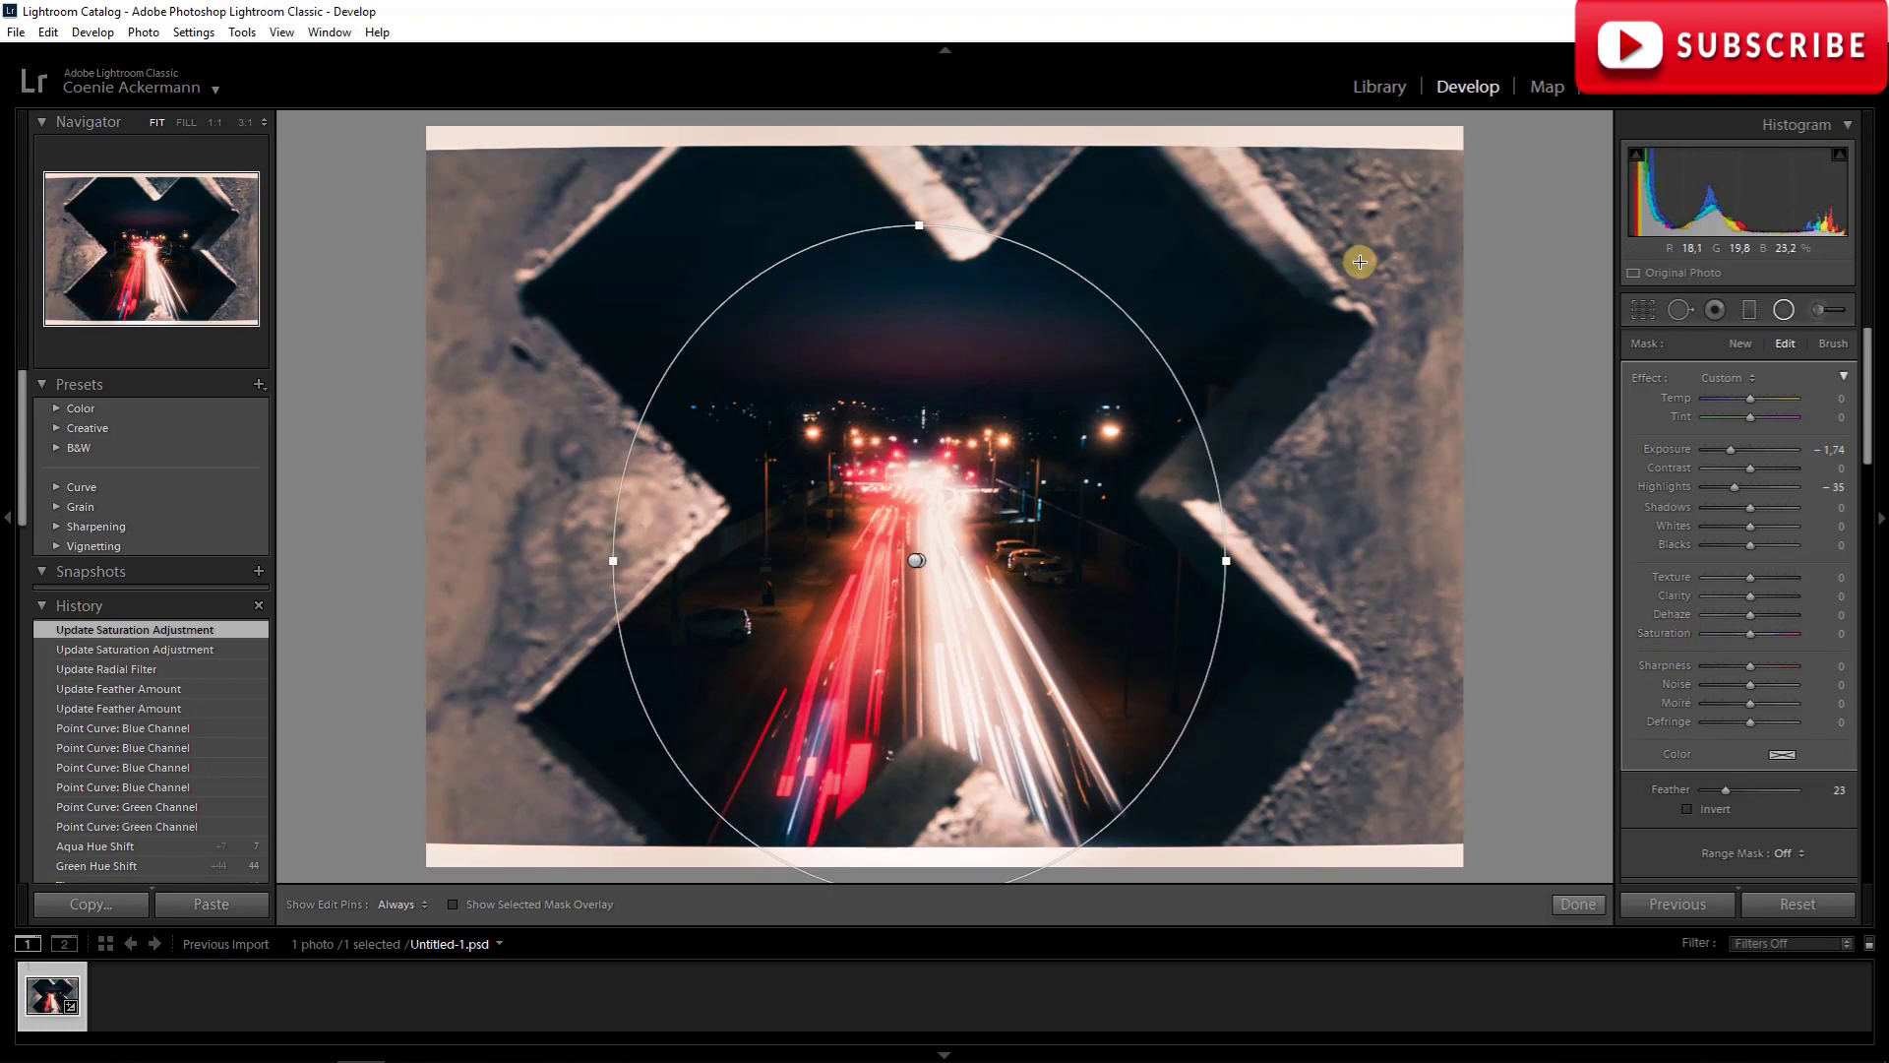
left_click_drag(1748, 626, 1626, 632)
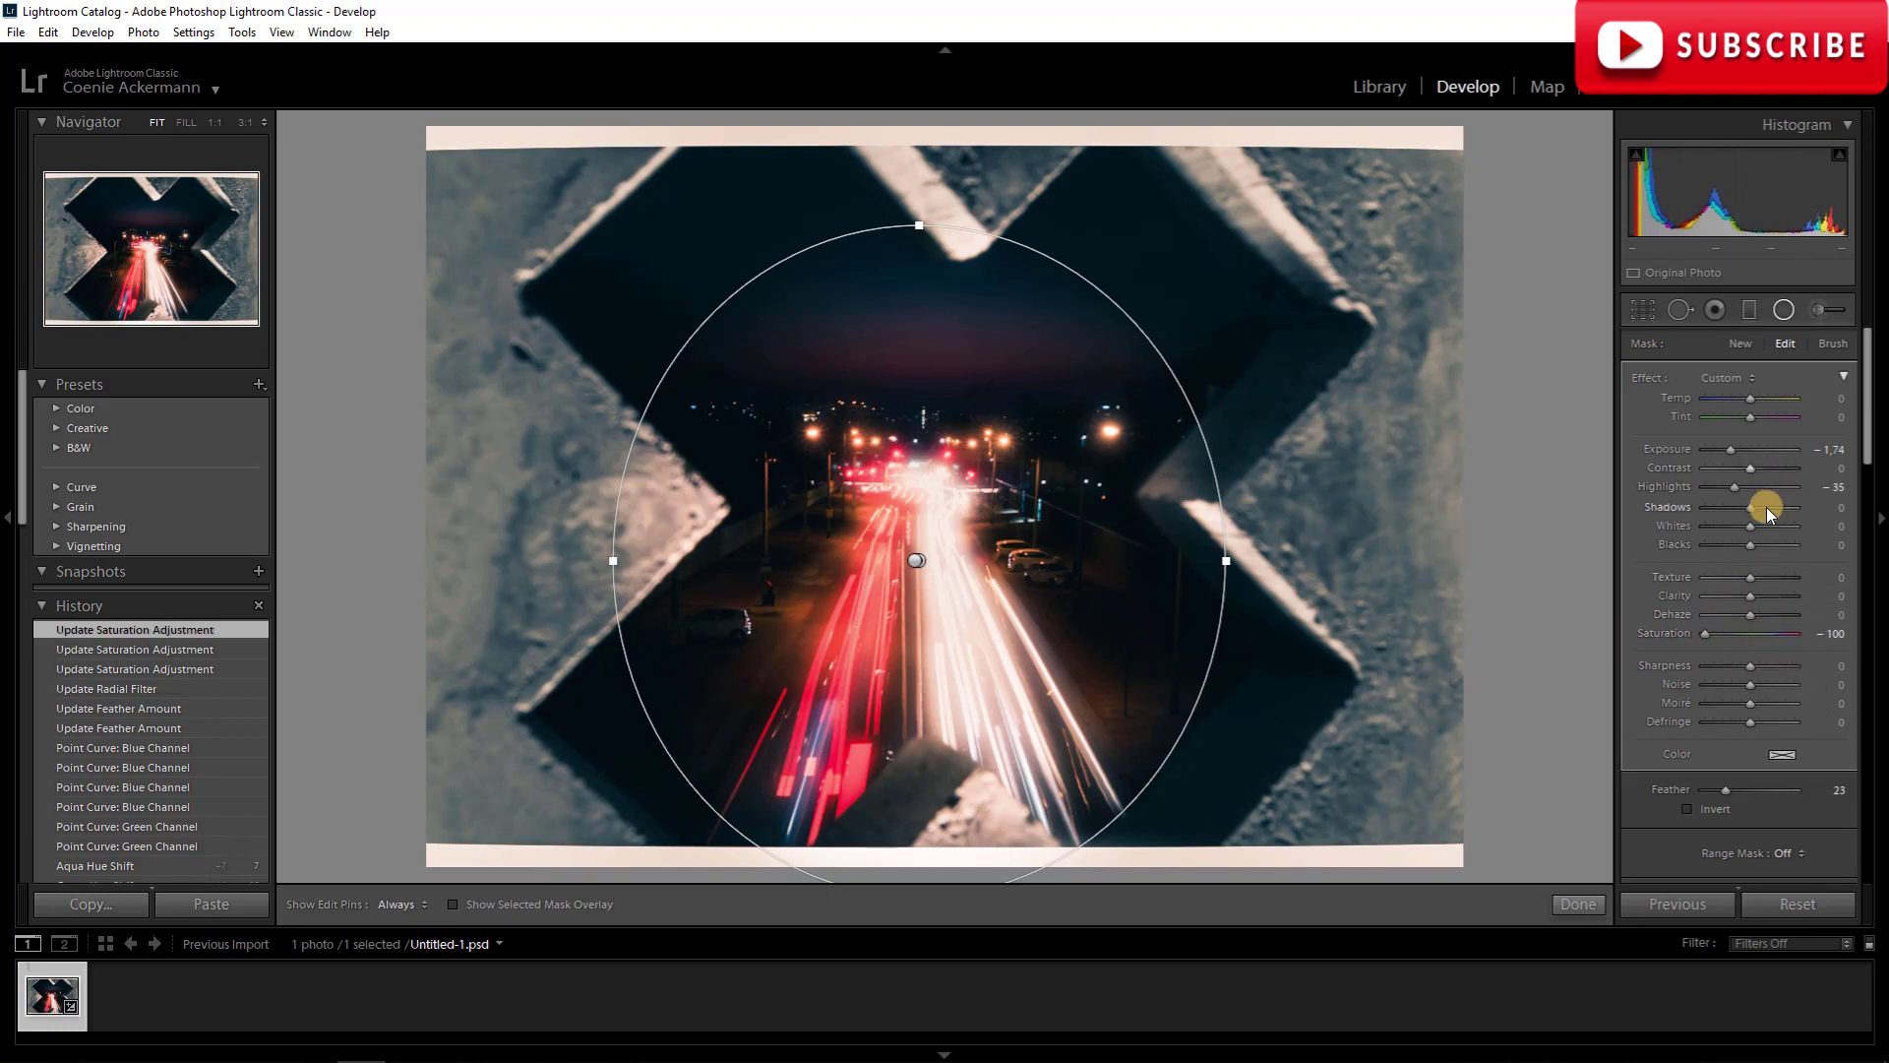
left_click_drag(1751, 511, 1739, 517)
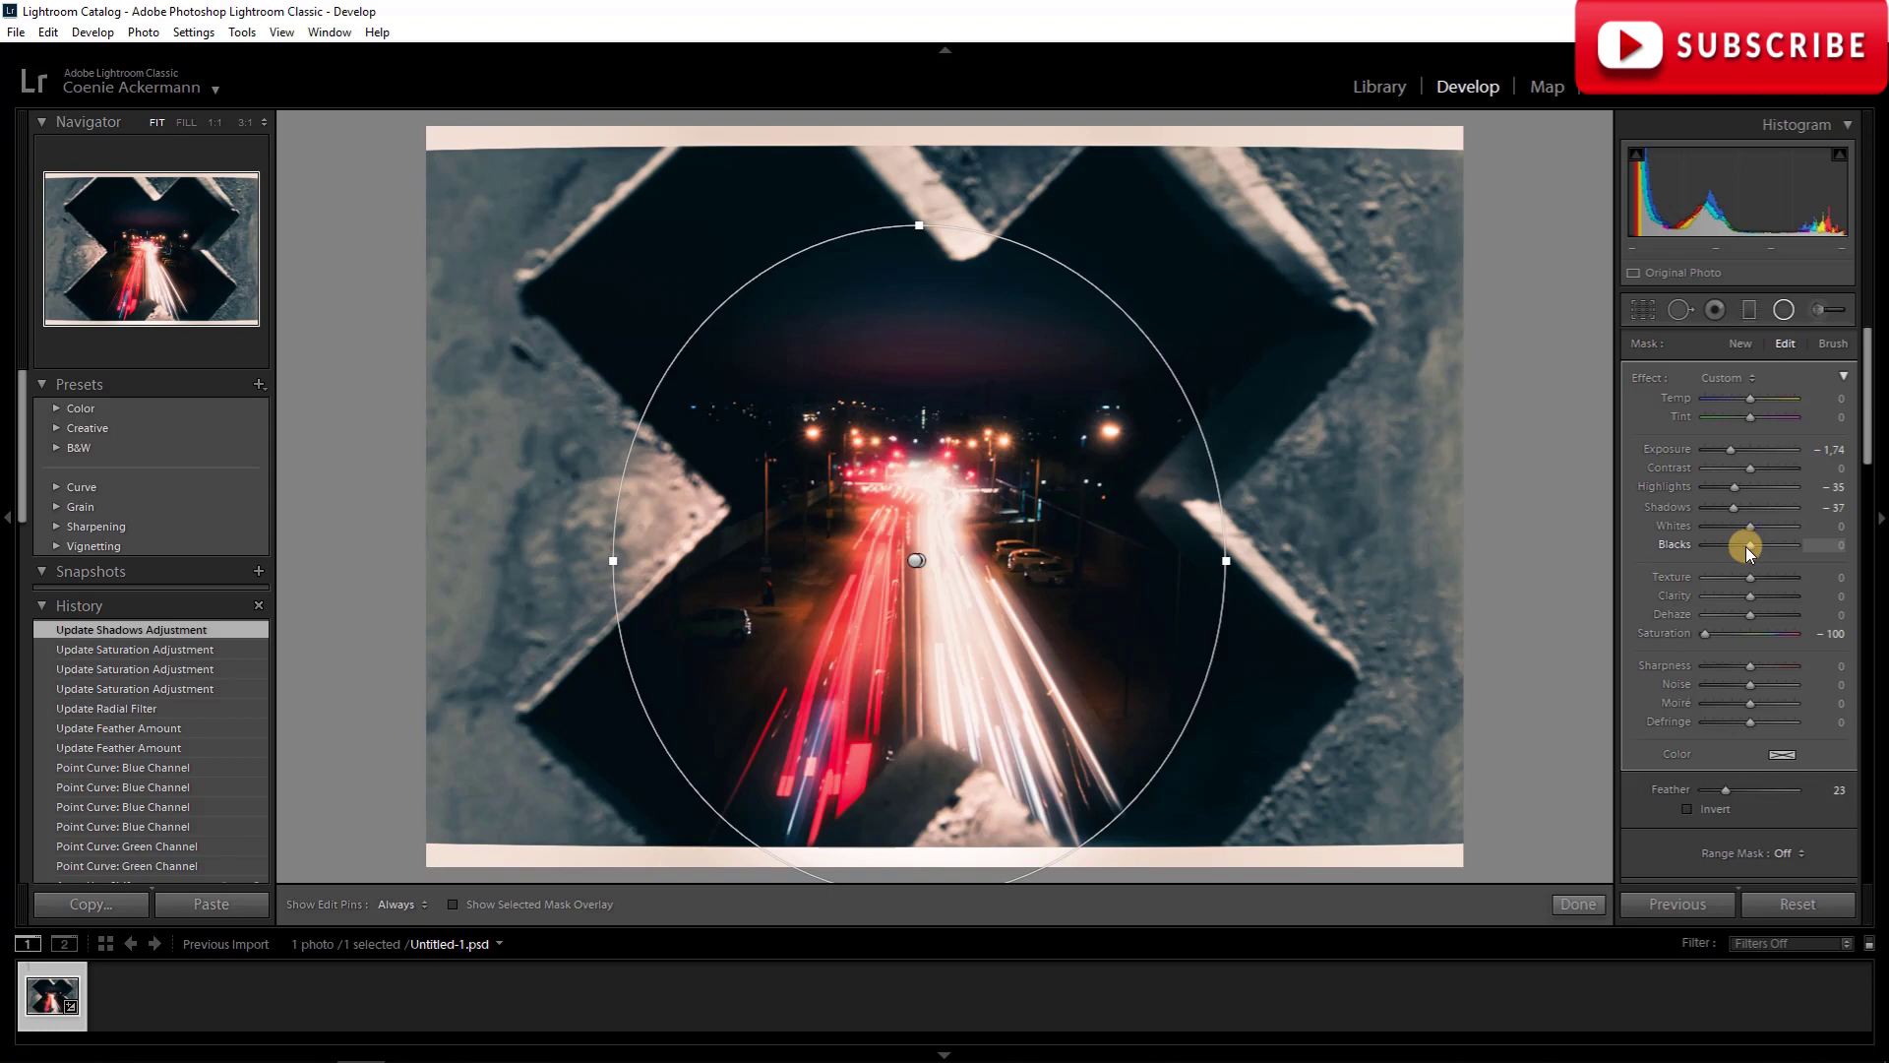
left_click_drag(1745, 546, 1738, 537)
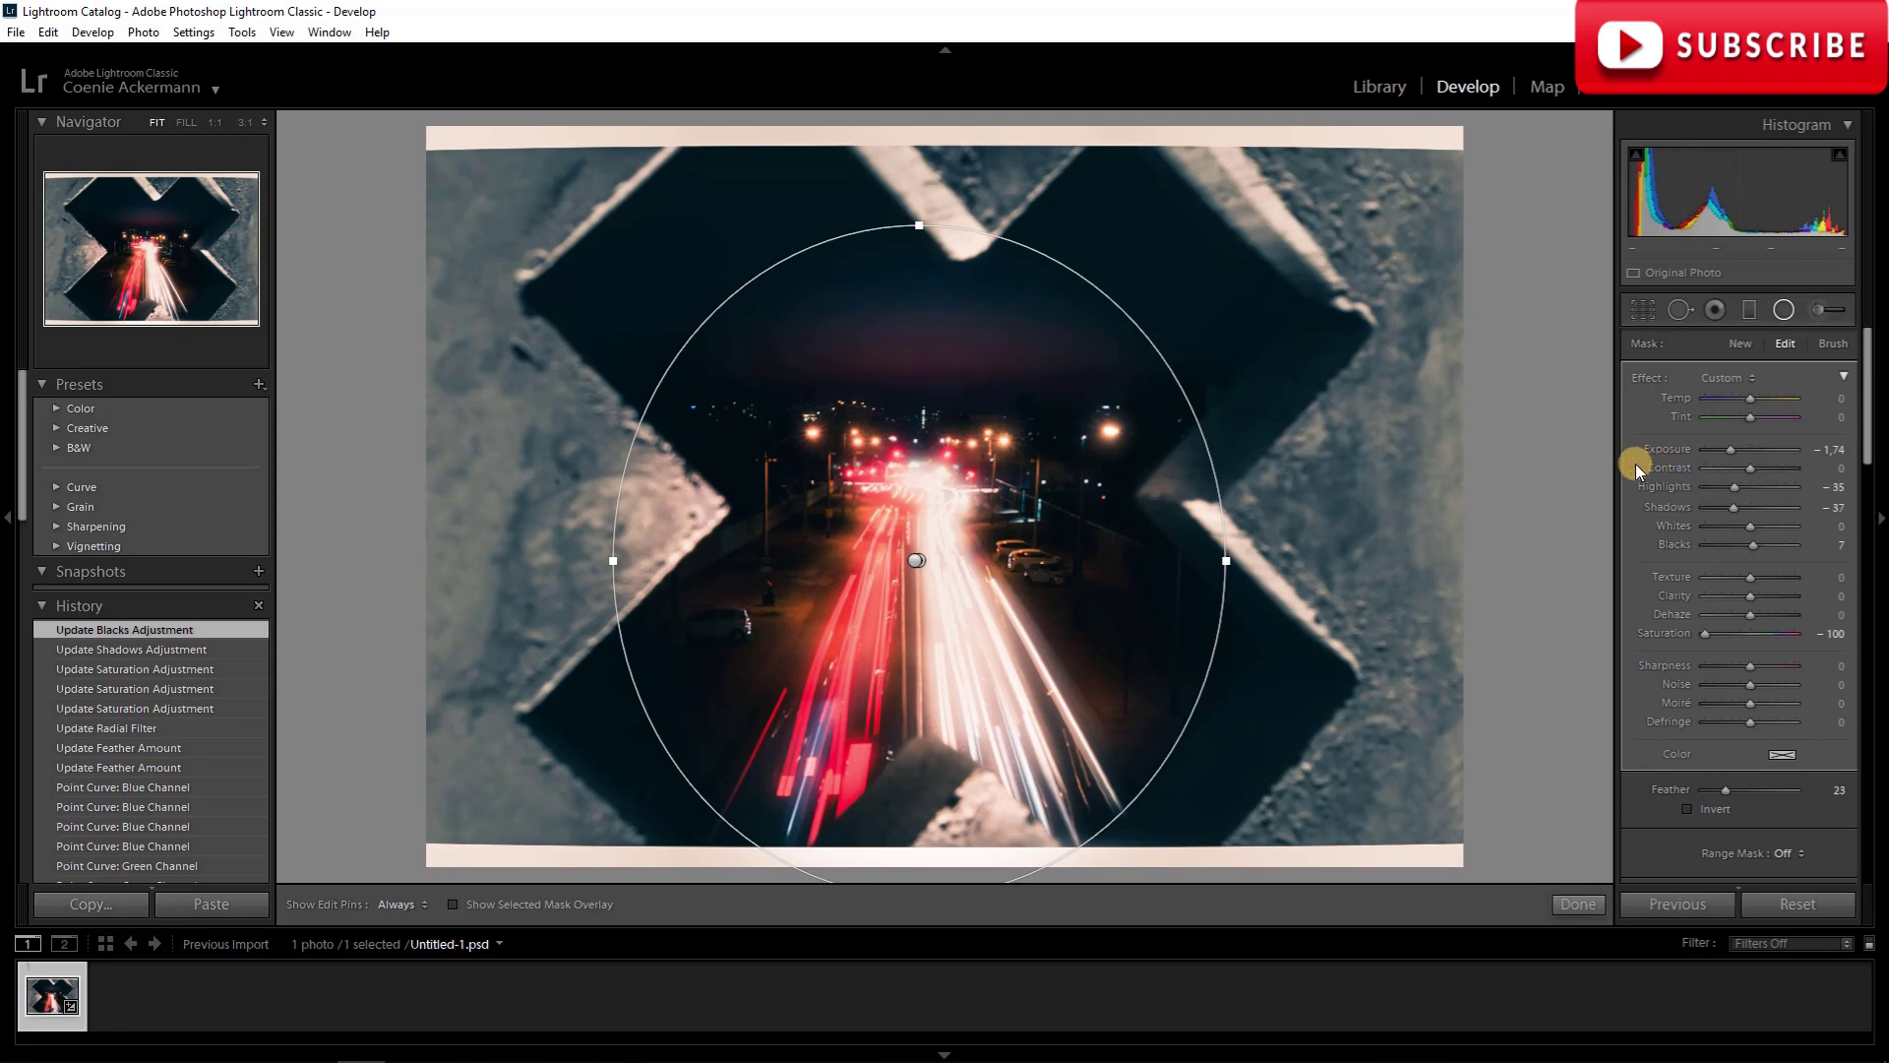
left_click(1585, 898)
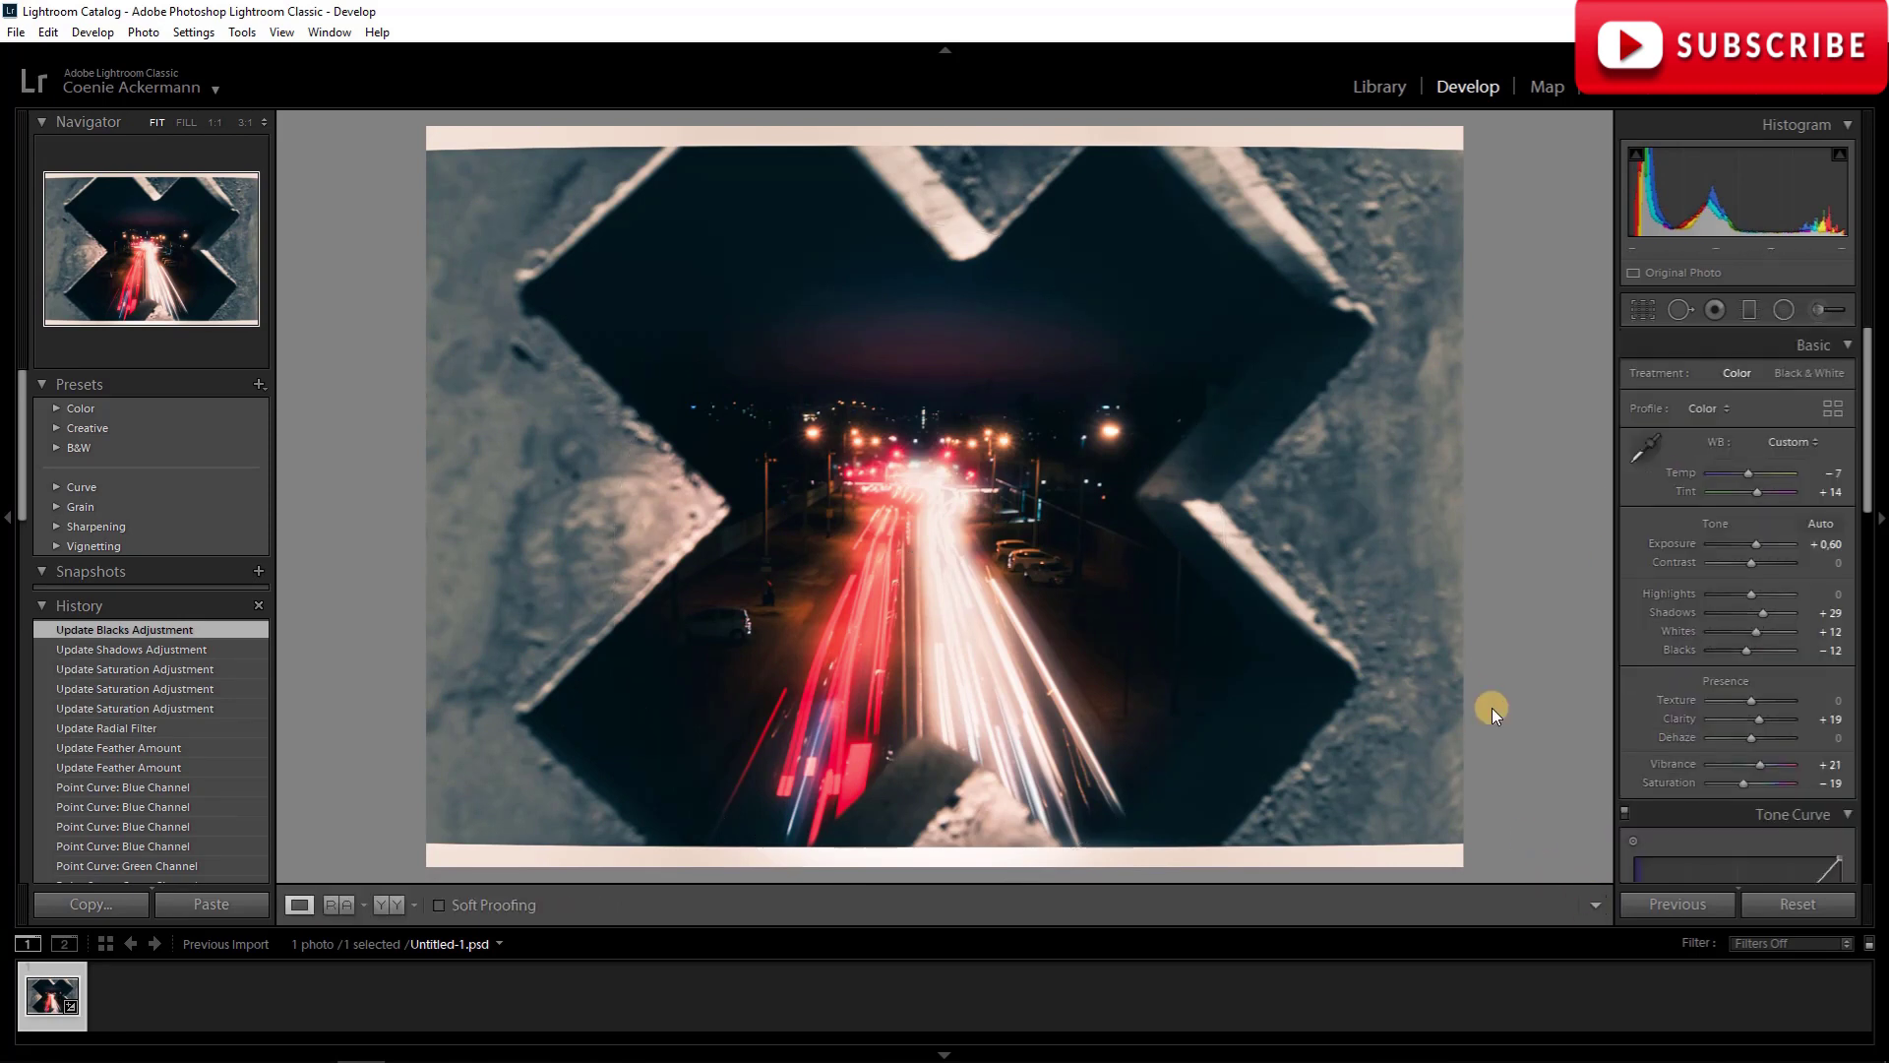
Compare the edited photo with its original version, and set the whole photo's Highlights to −36 and Shadows to +57.
key("l")
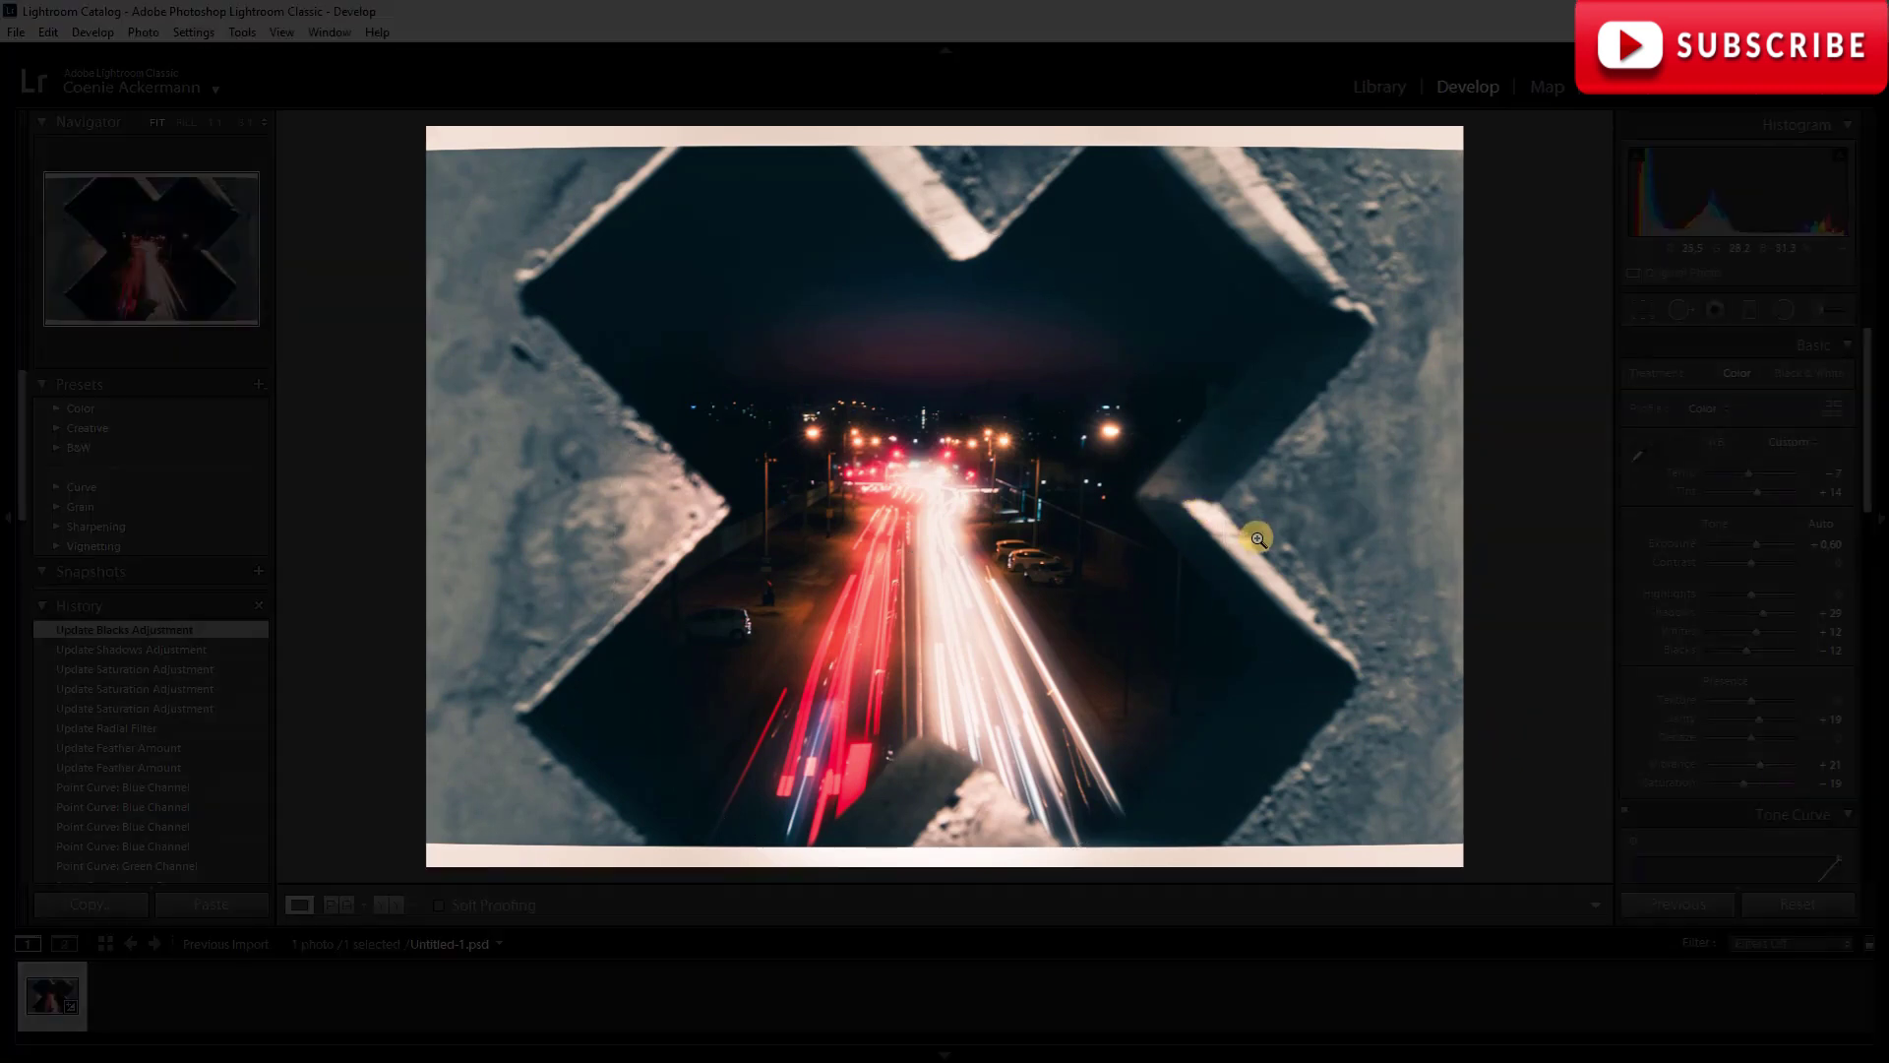
key("l")
key("l")
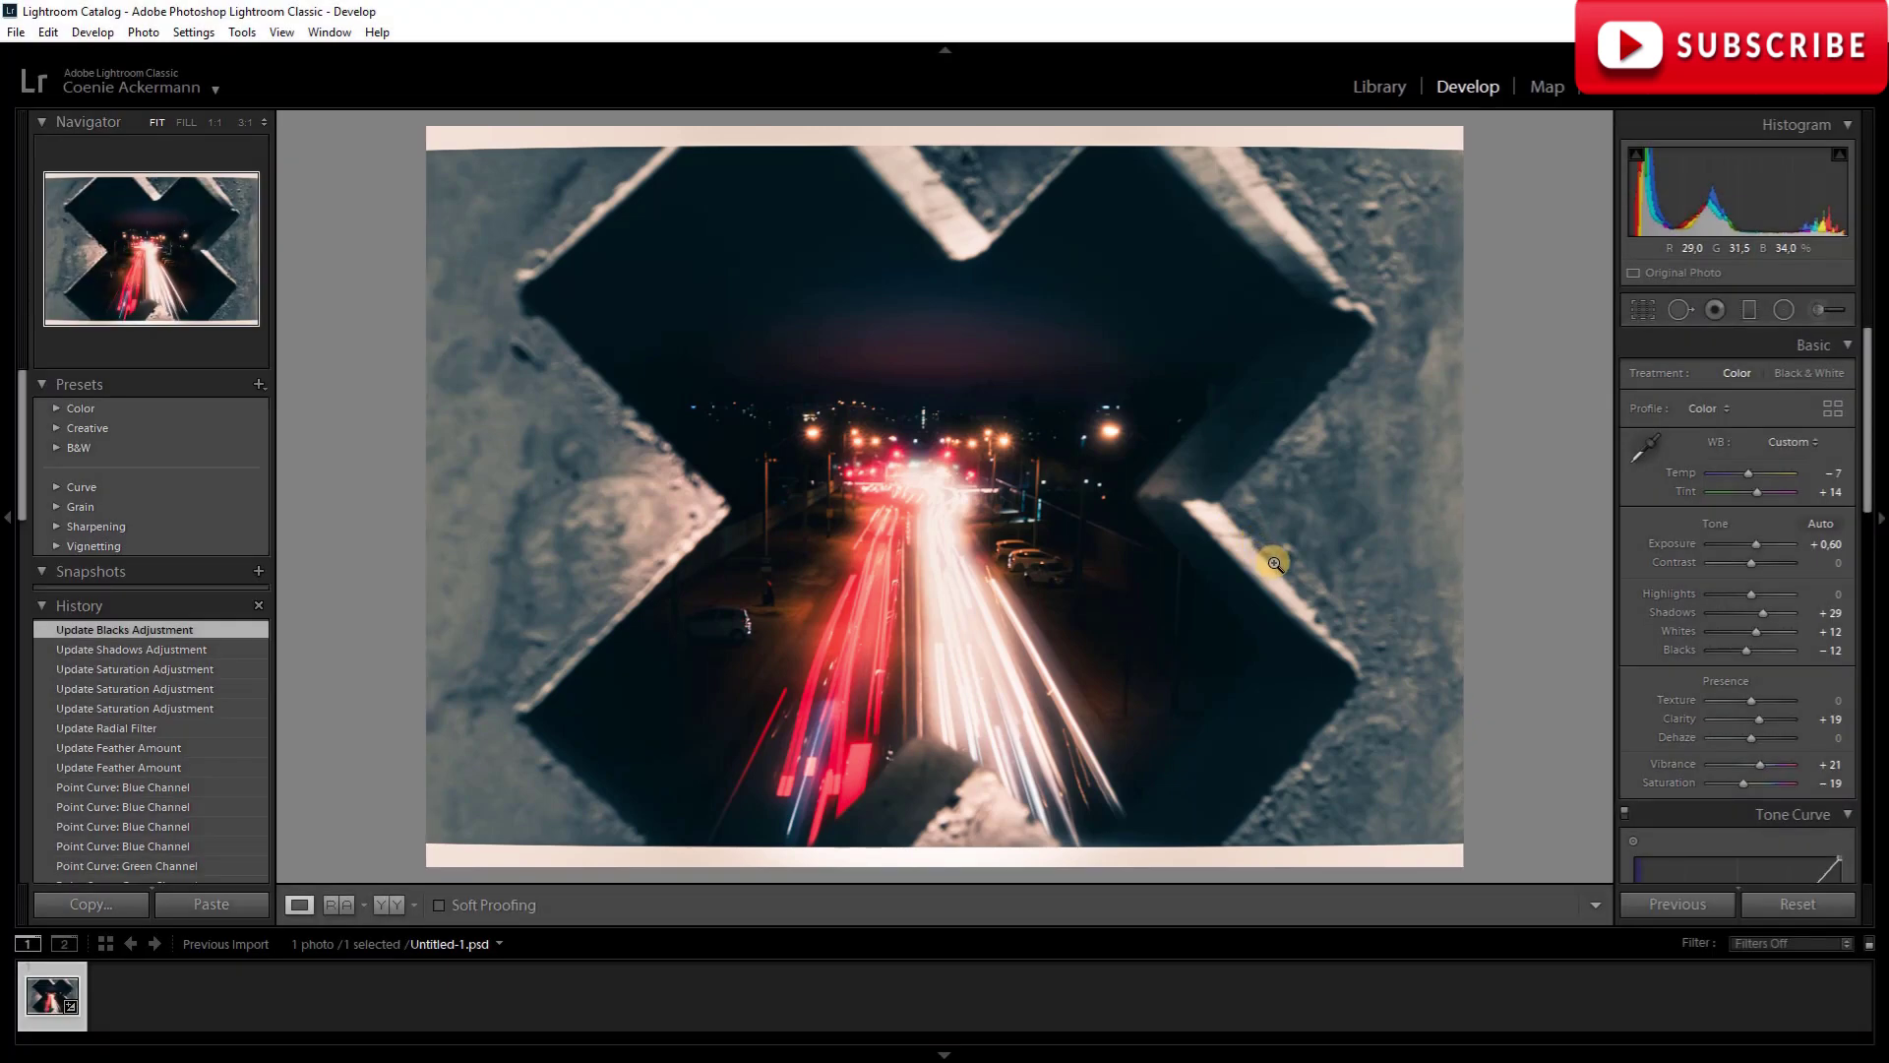
key("y")
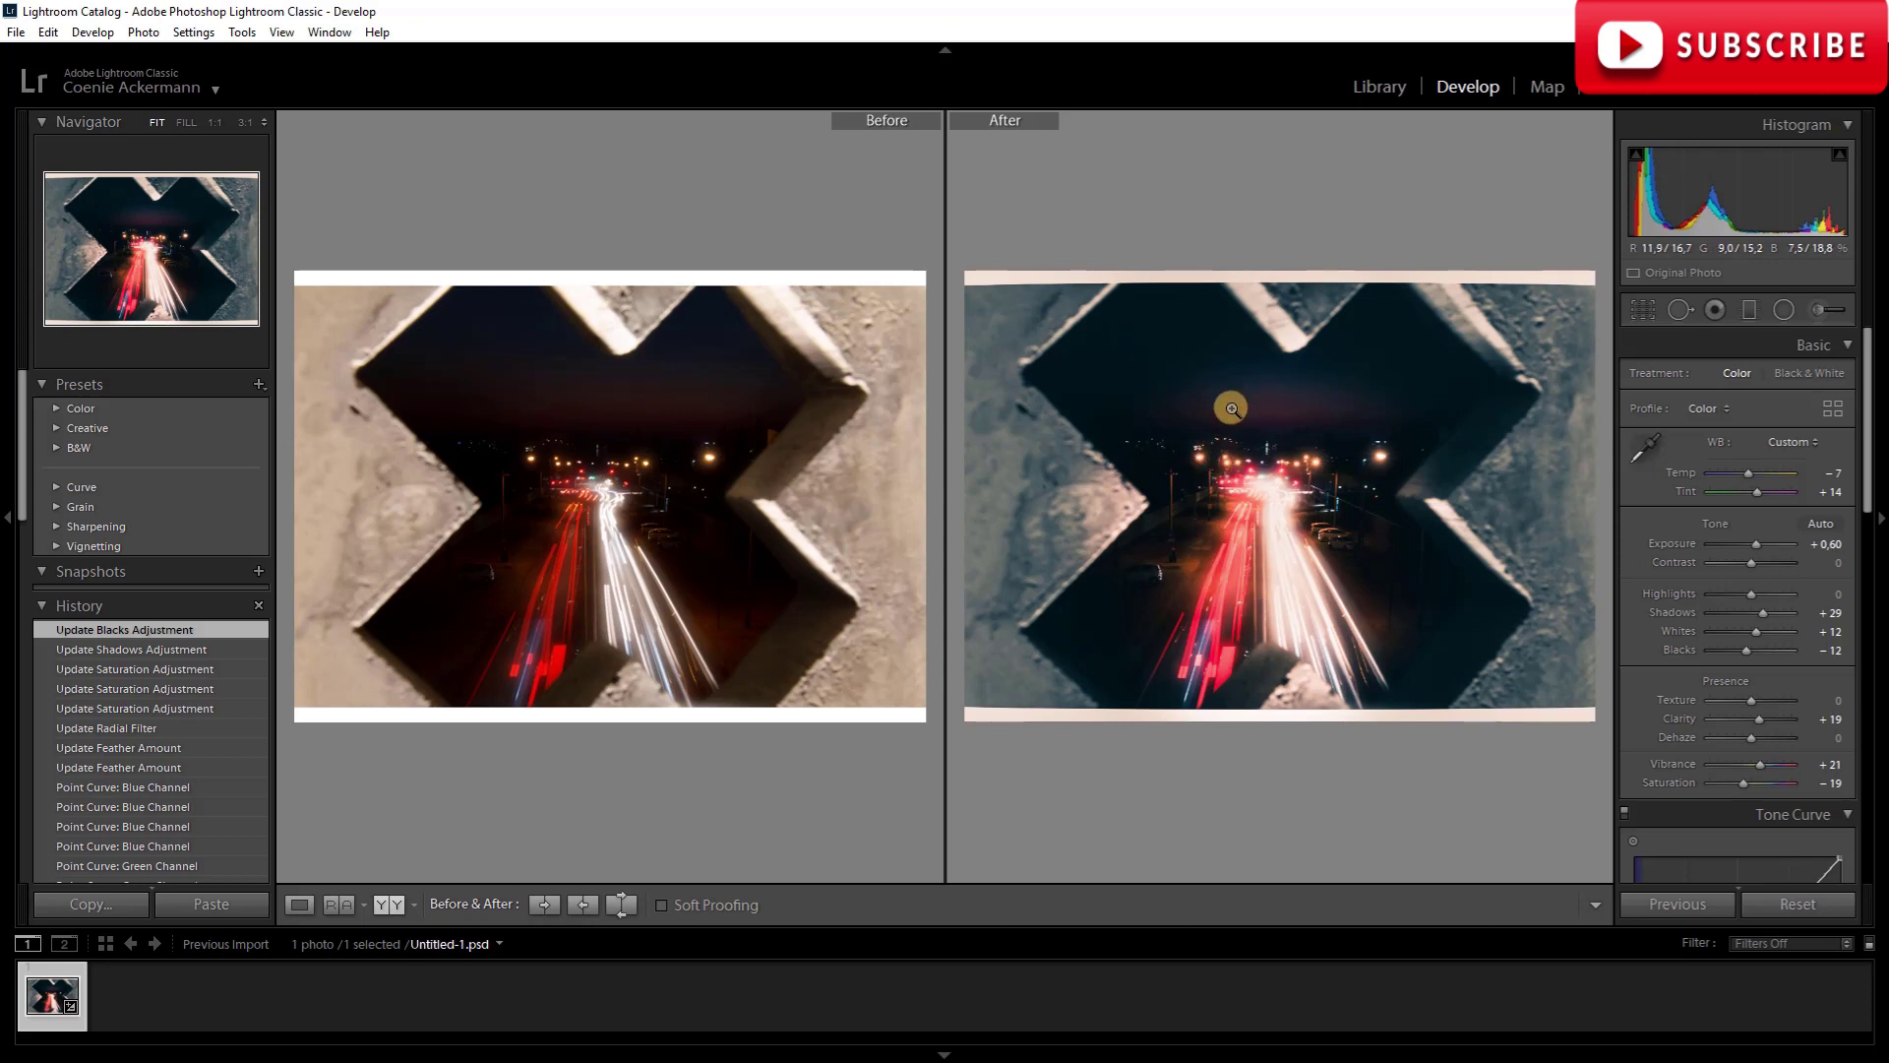
key("y")
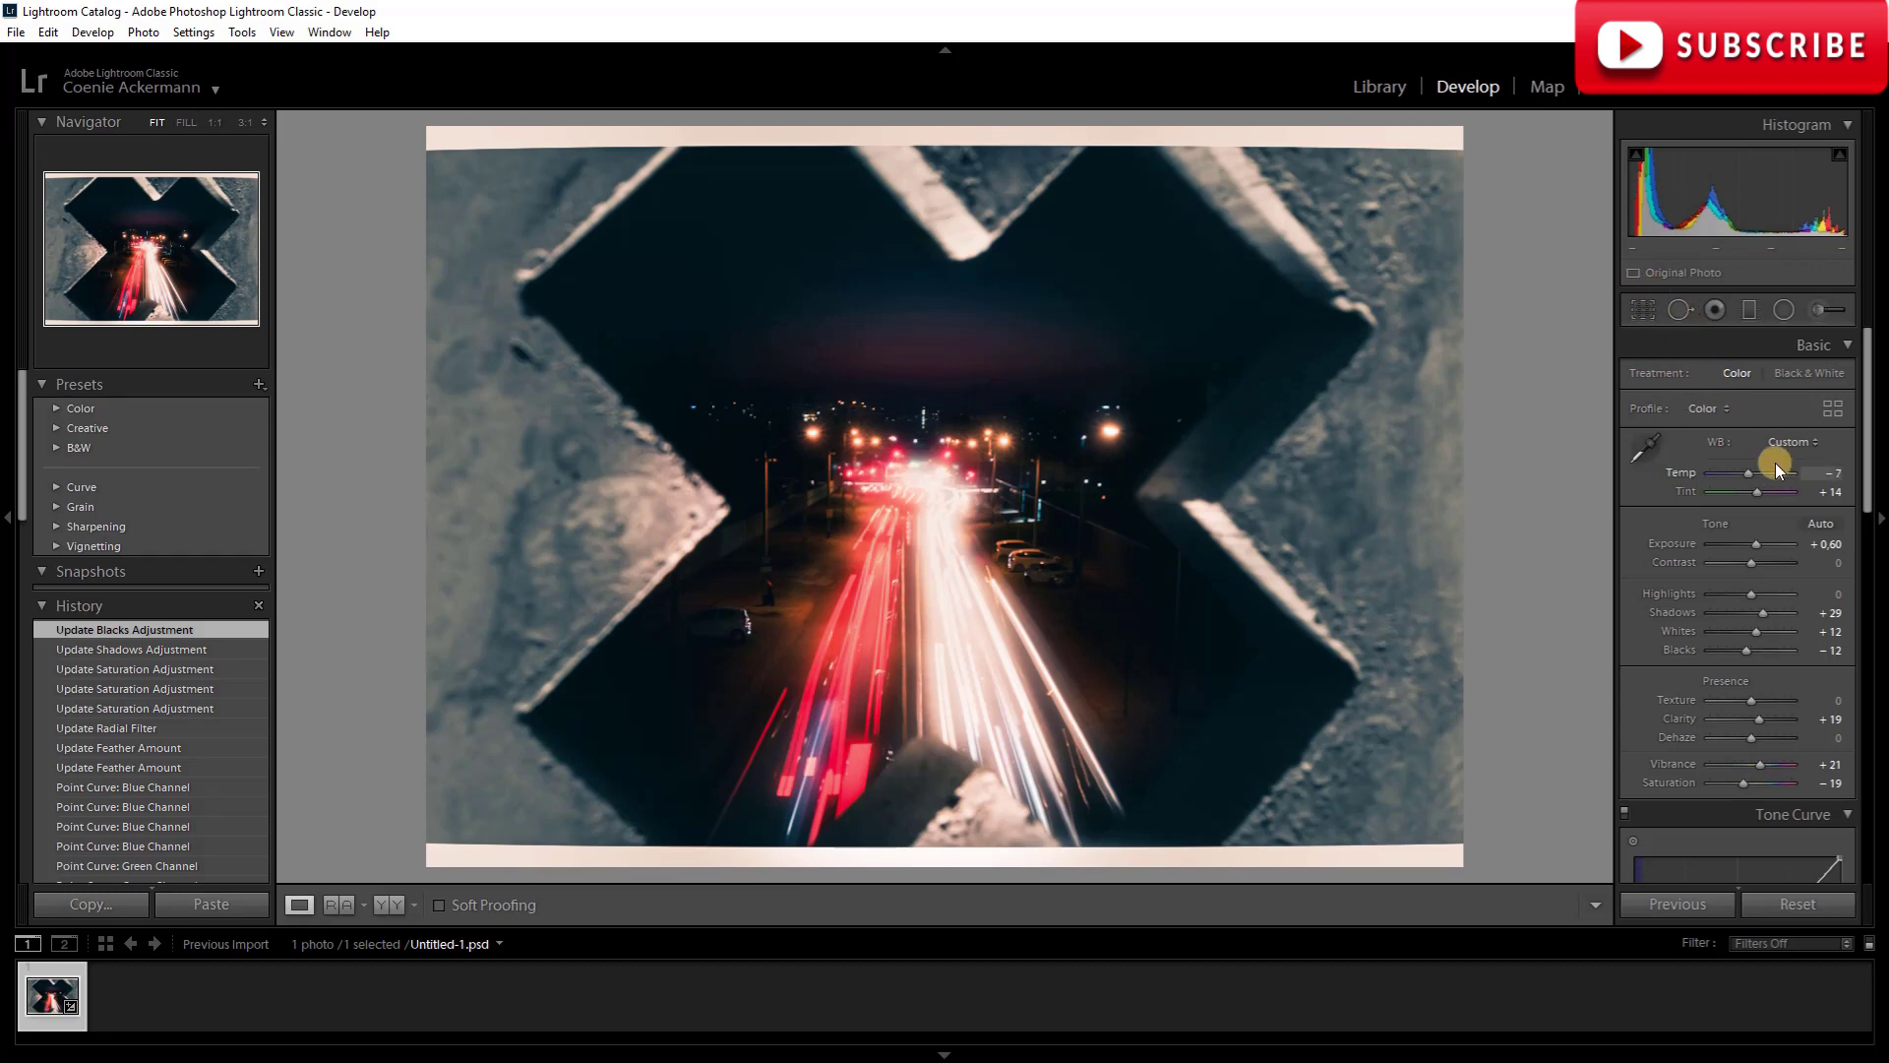
left_click_drag(1764, 611, 1774, 608)
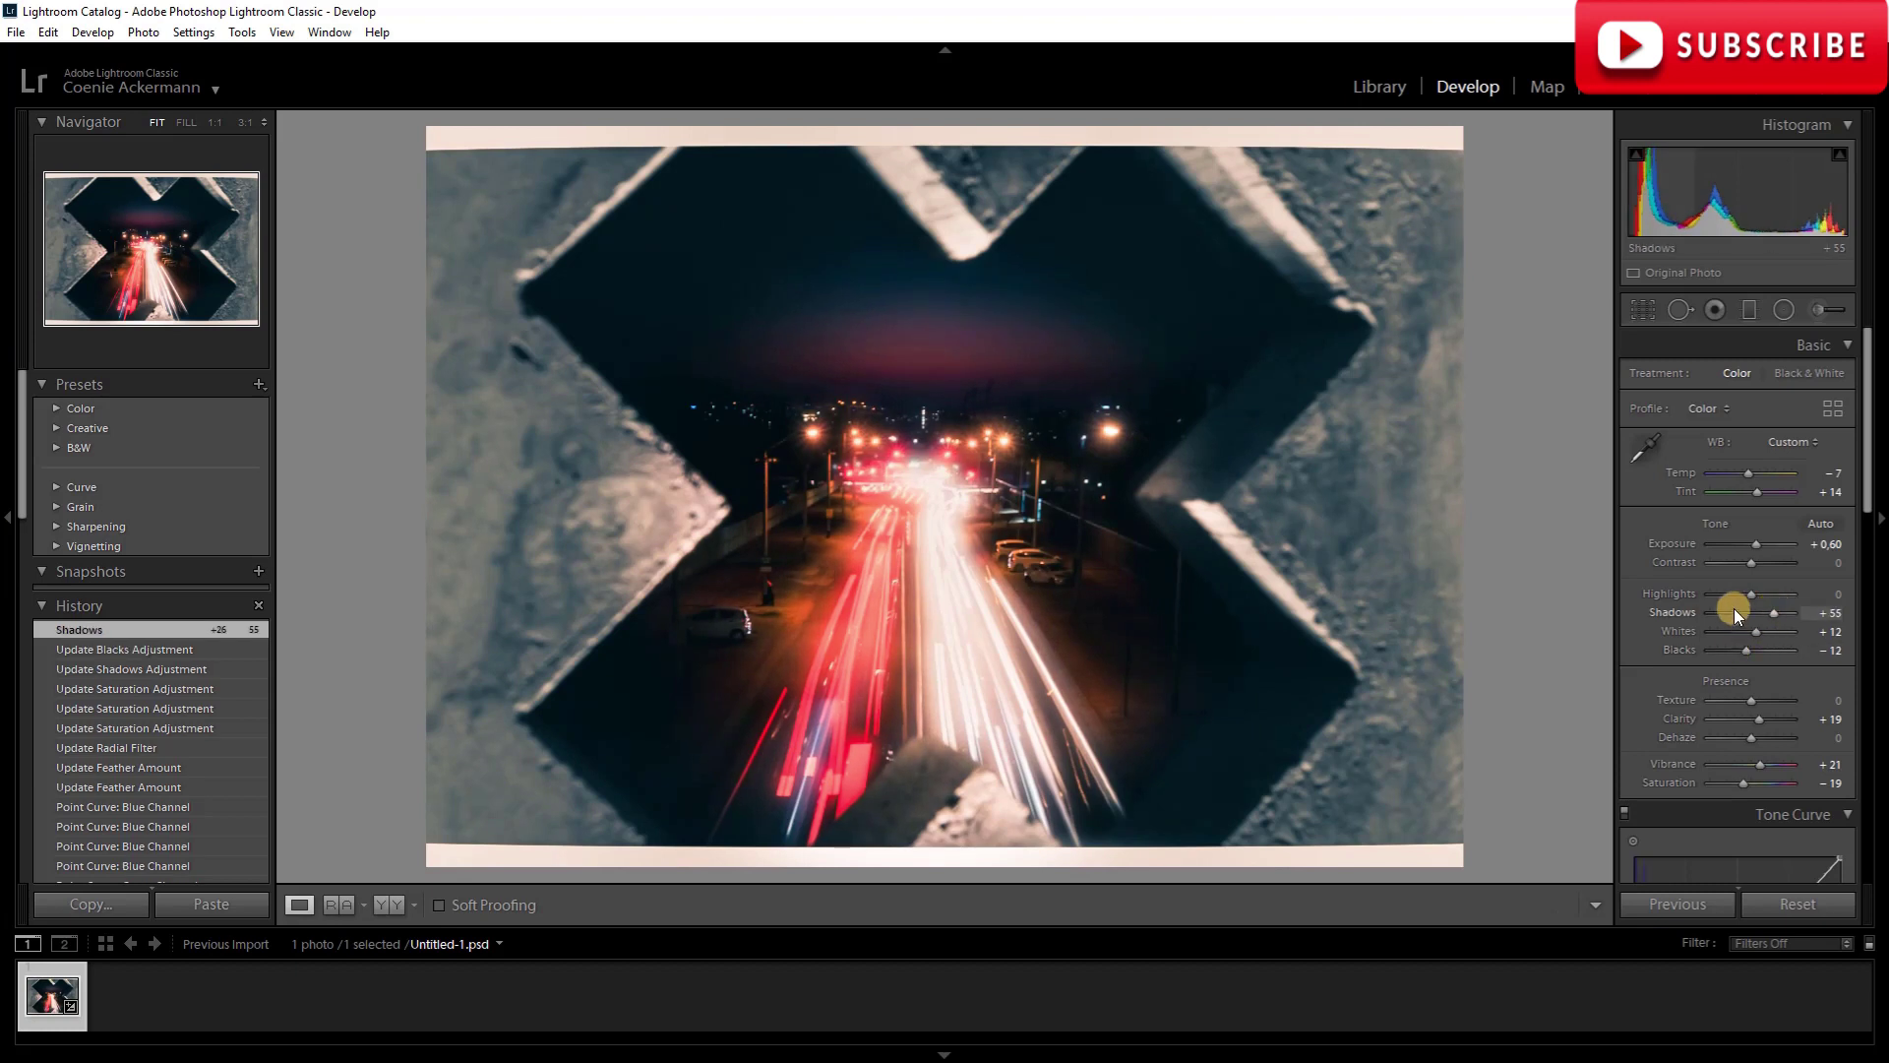
mouse_move(1749, 596)
left_mouse_down()
mouse_move(1733, 600)
mouse_move(1770, 612)
left_mouse_up()
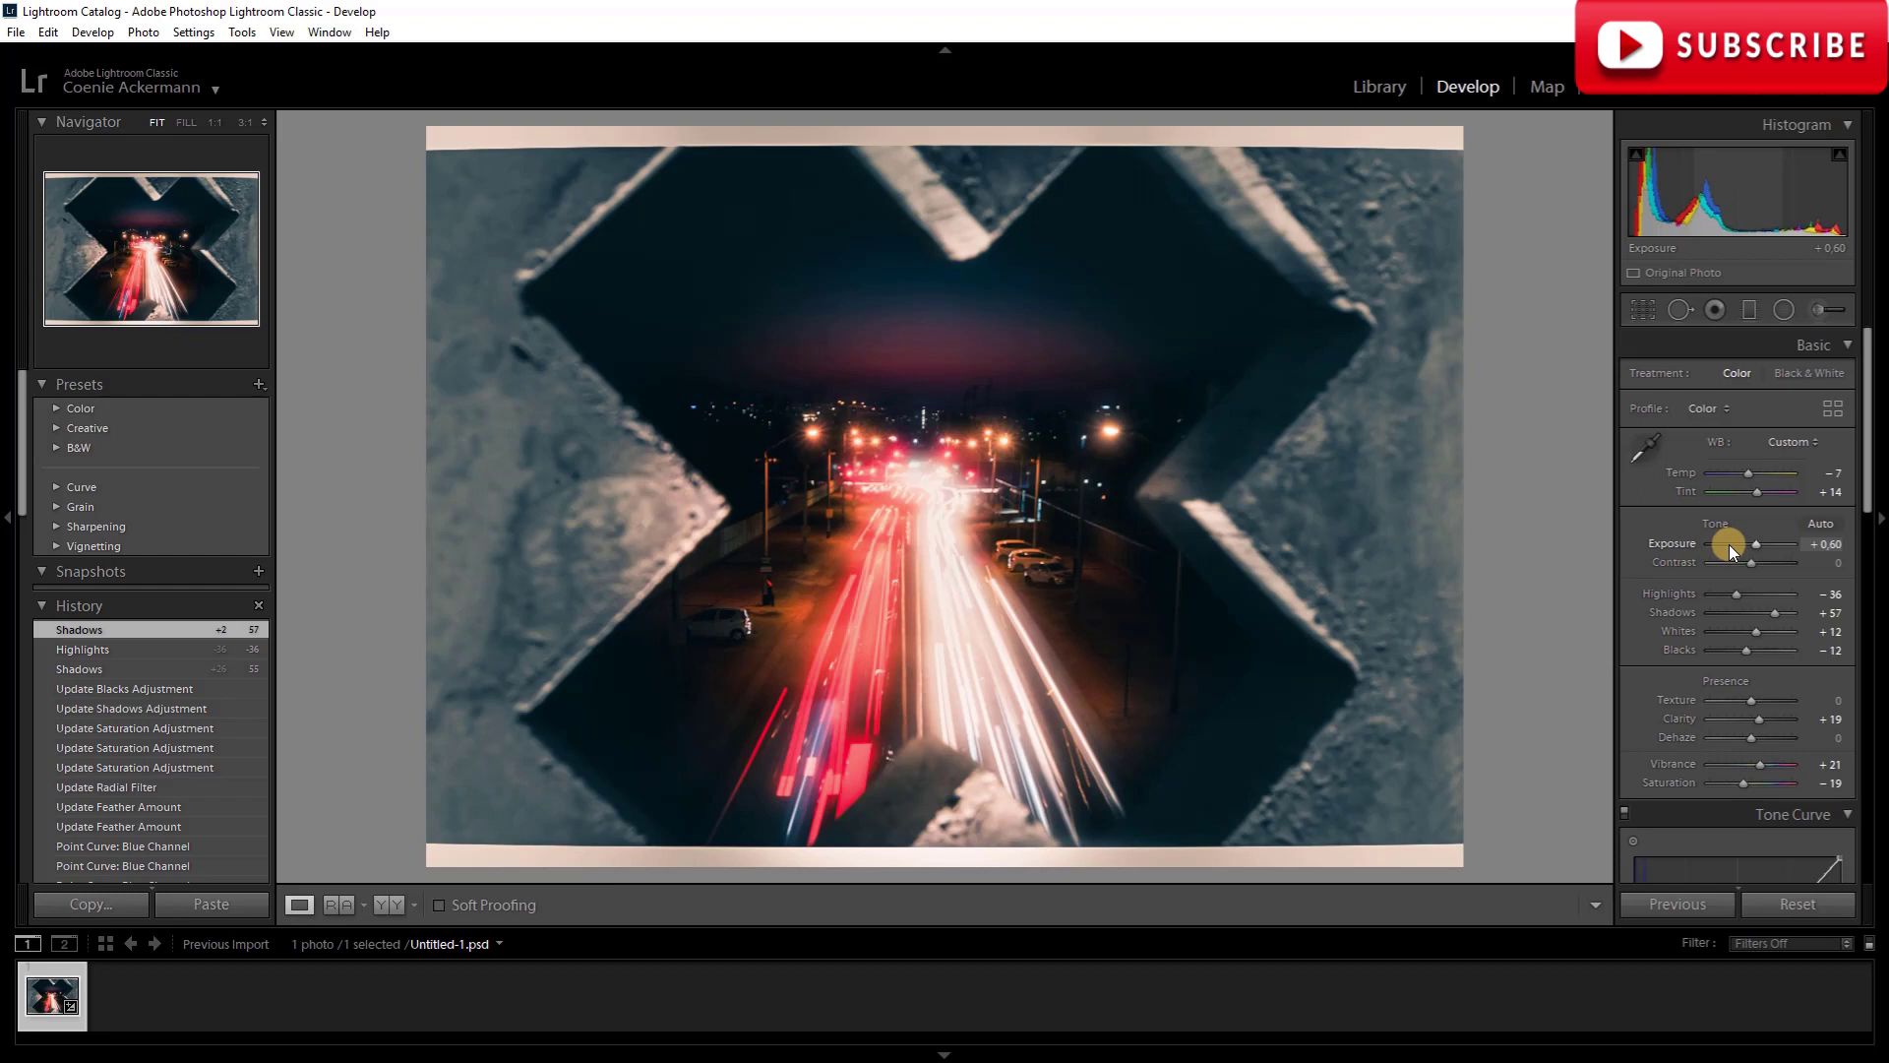
Try to straighten the photo automatically, and crop away the pale strips along its upper and lower edges.
left_click(1639, 313)
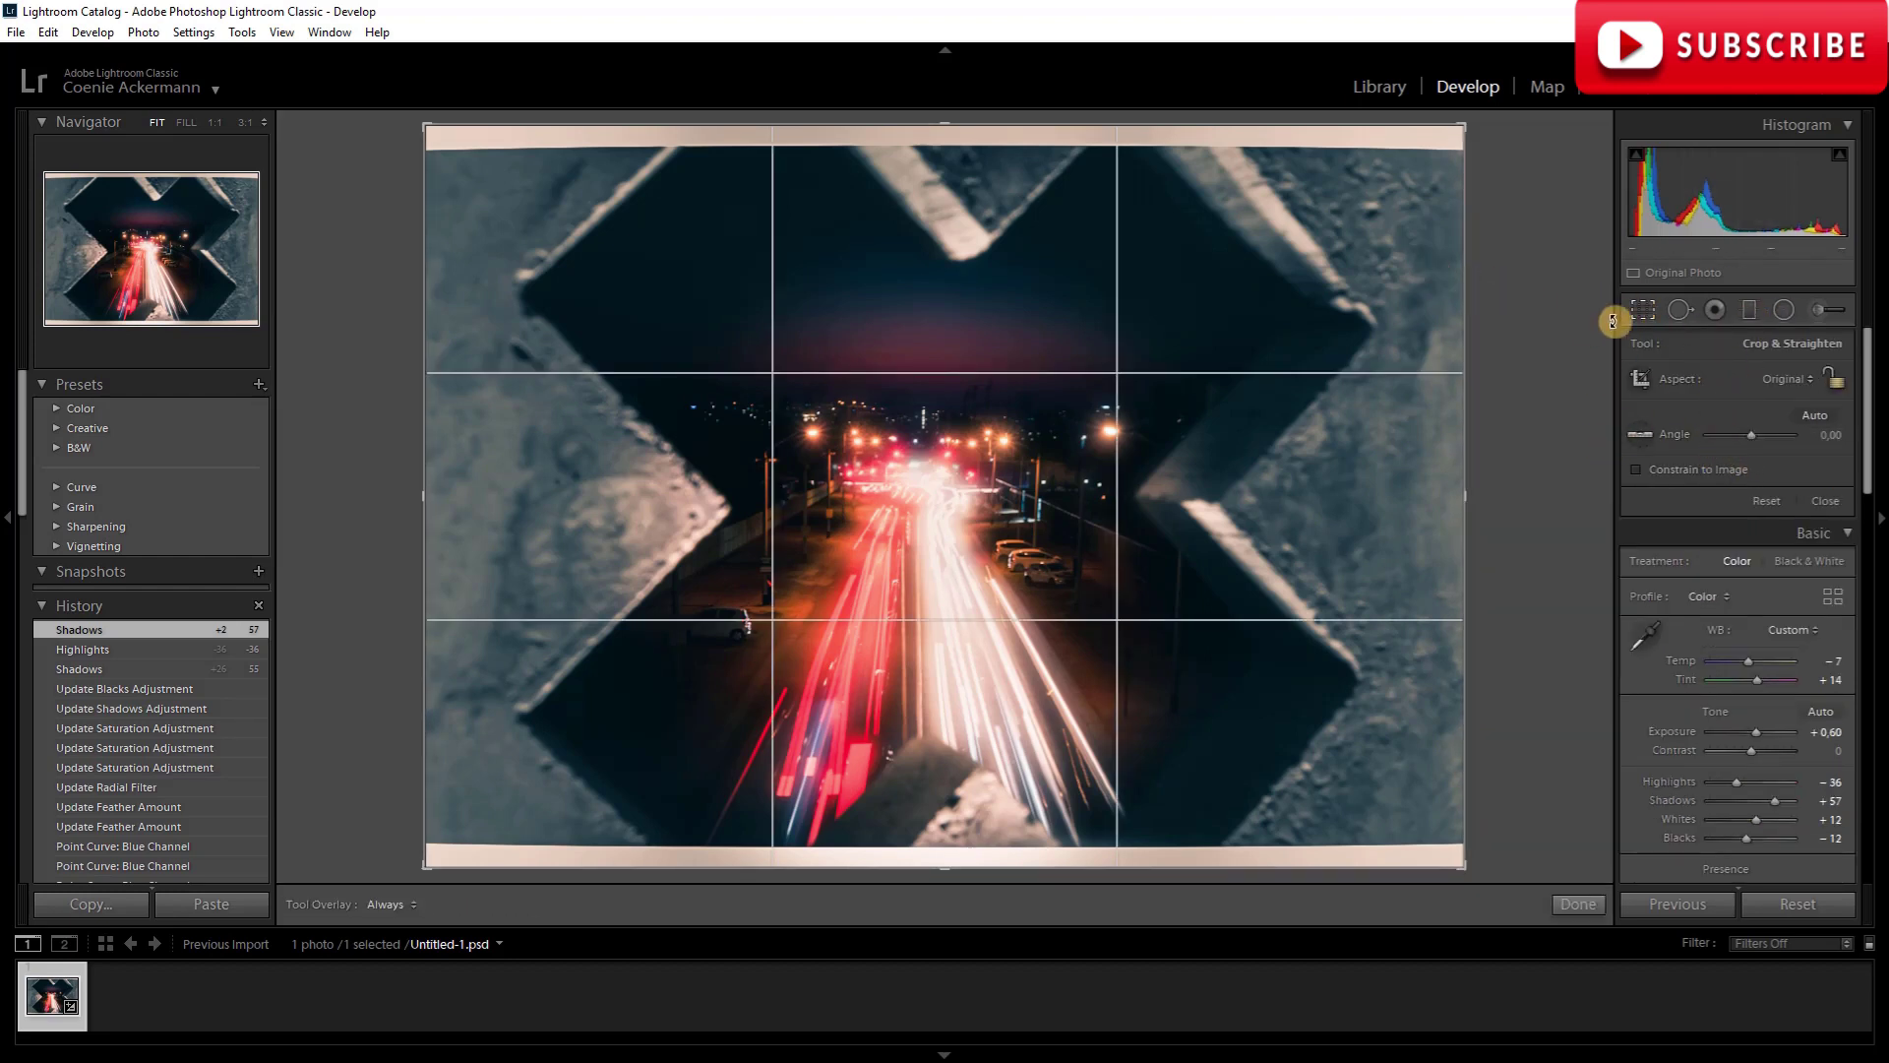
left_click(1810, 419)
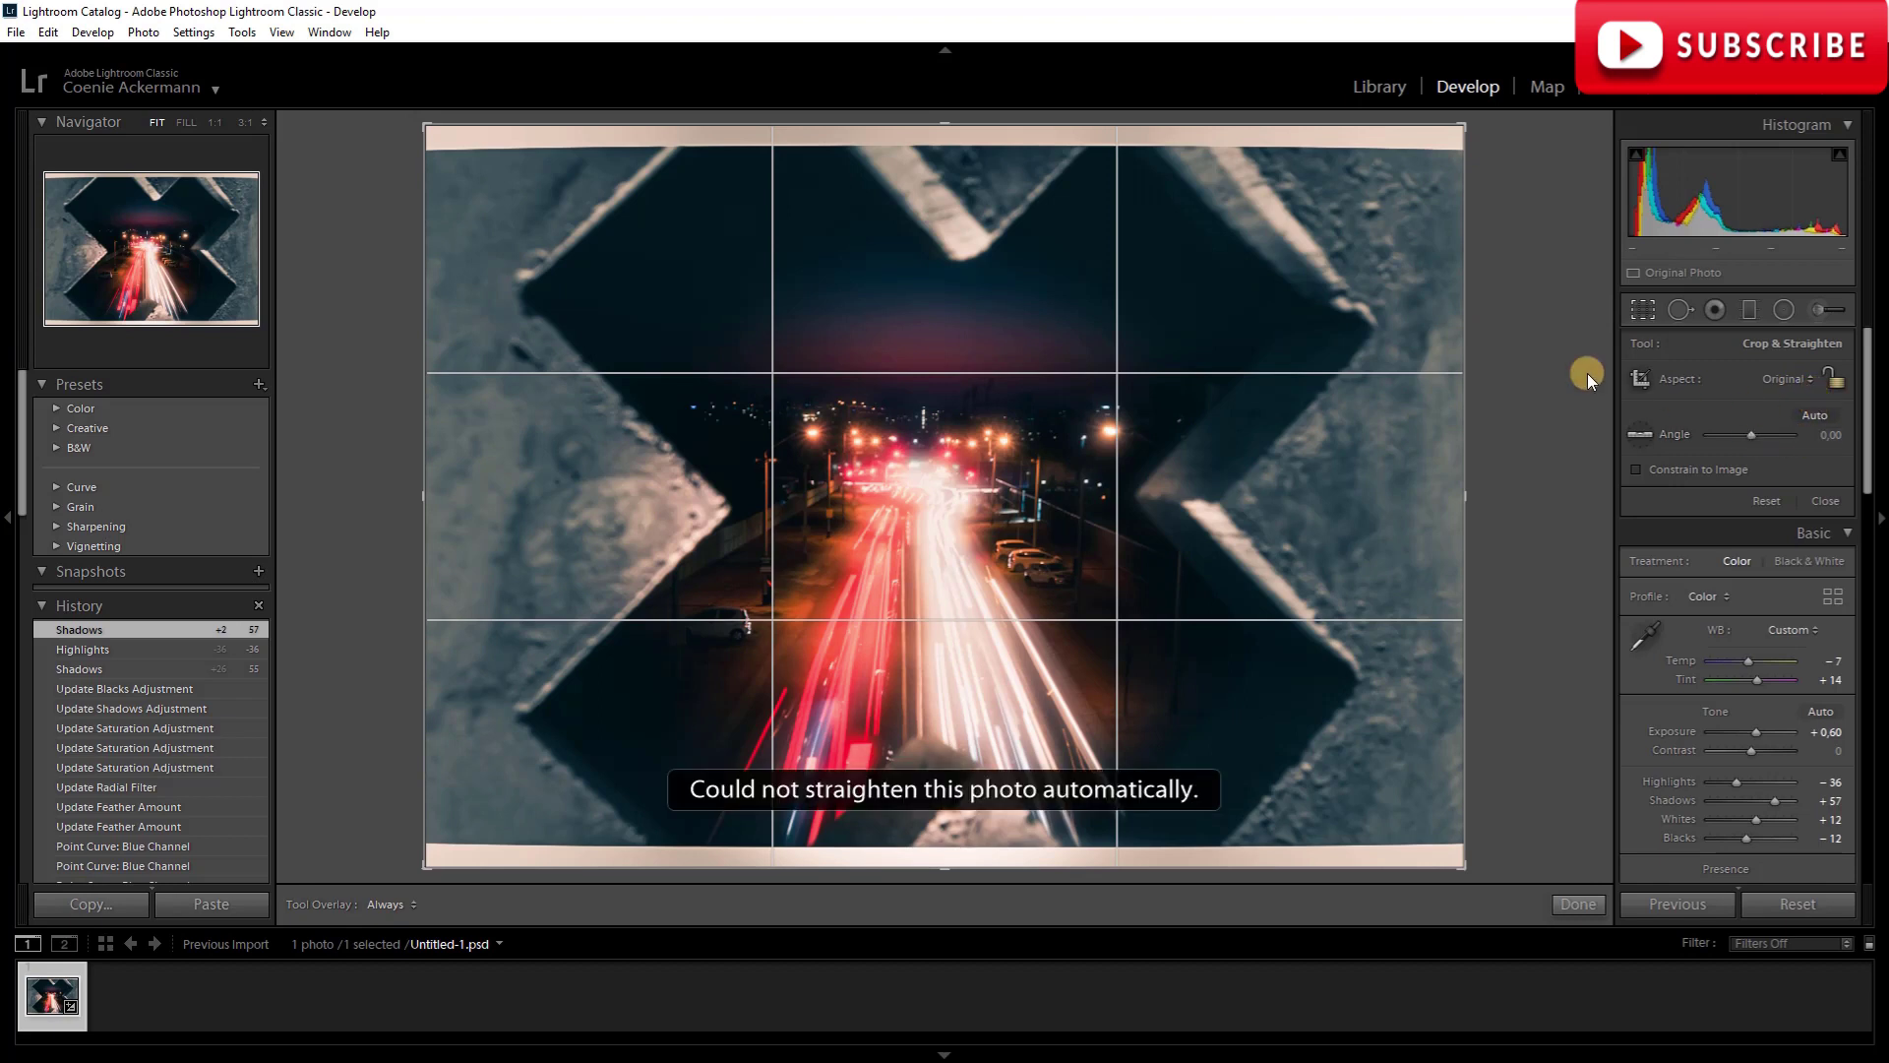
left_click(1786, 381)
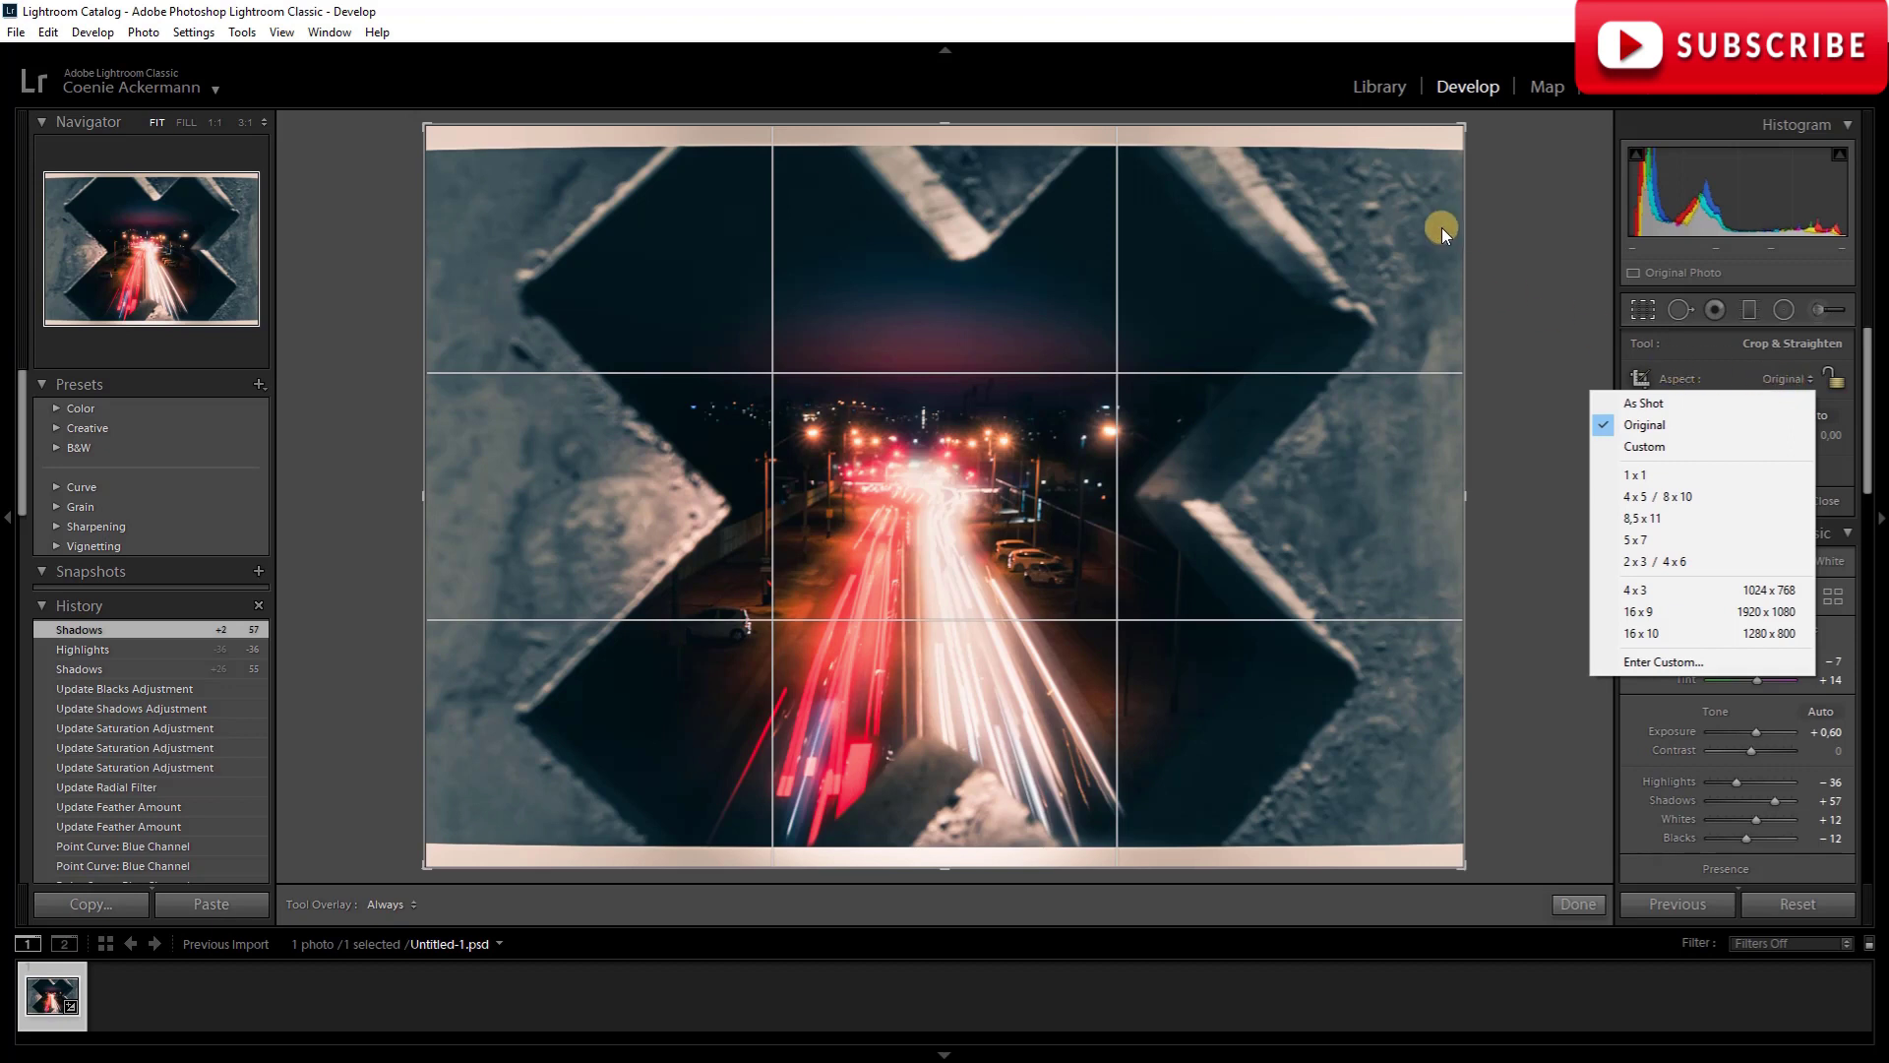
left_click(1462, 131)
left_click_drag(1462, 132, 1458, 137)
left_click_drag(1464, 852, 1465, 842)
left_click(1574, 904)
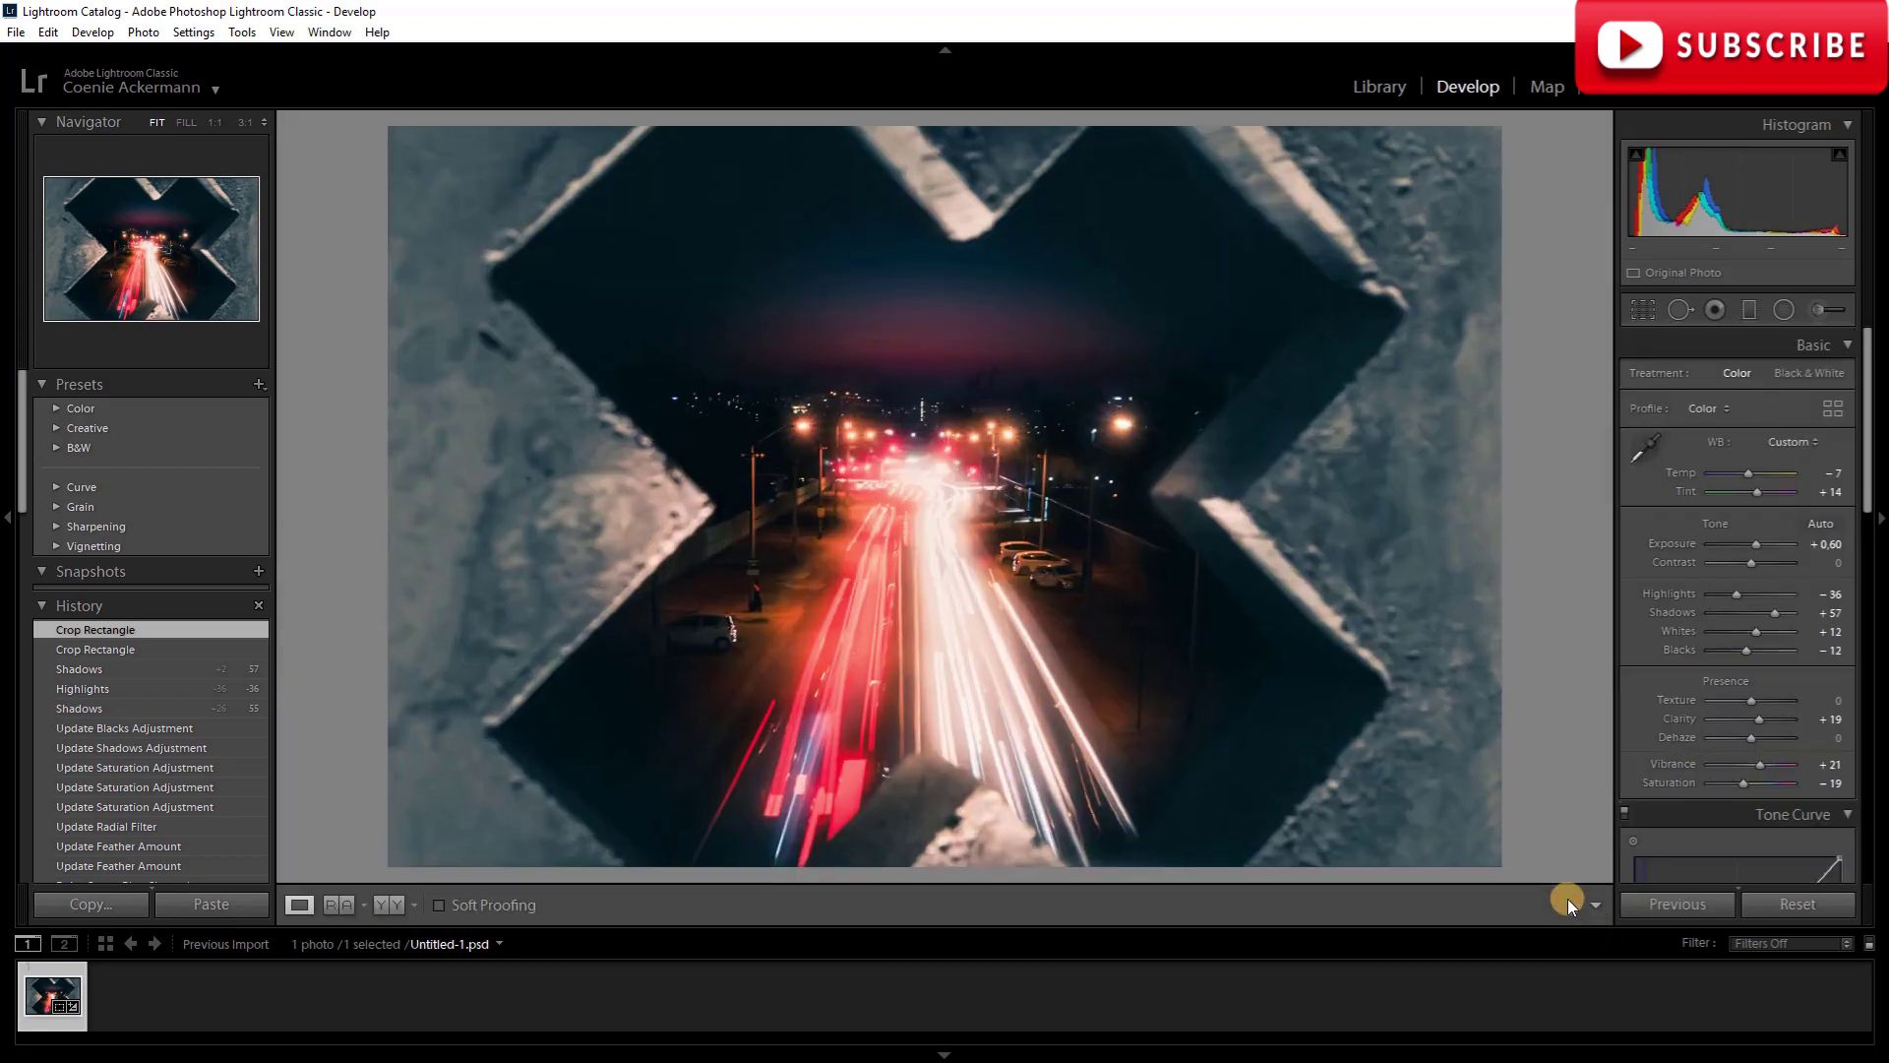